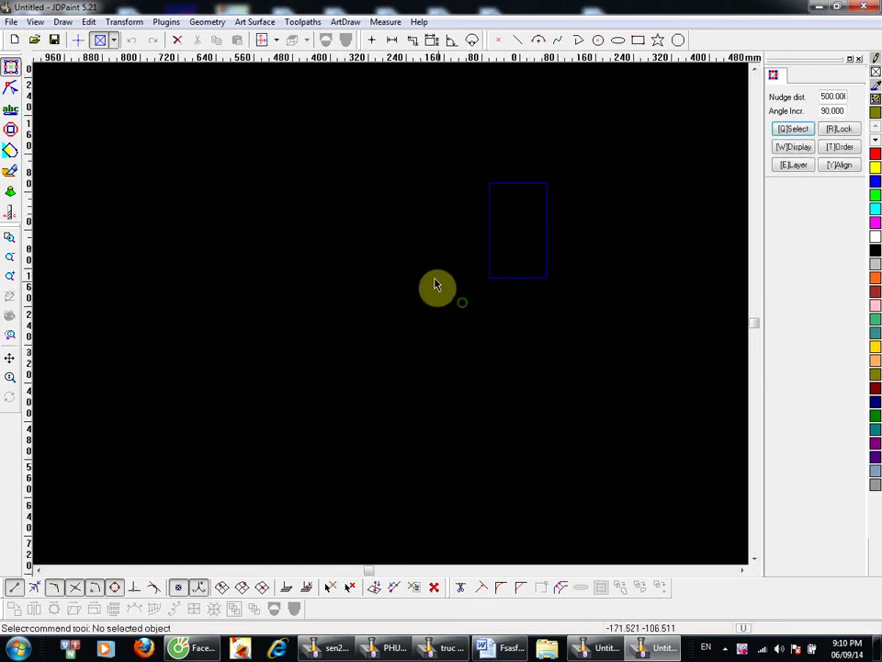
Step: Switch from the 2D drawing with the blue rectangle to the virtual sculpting environment
{"action": "middle_click_drag", "start_coordinate": [497, 247], "coordinate": [369, 330]}
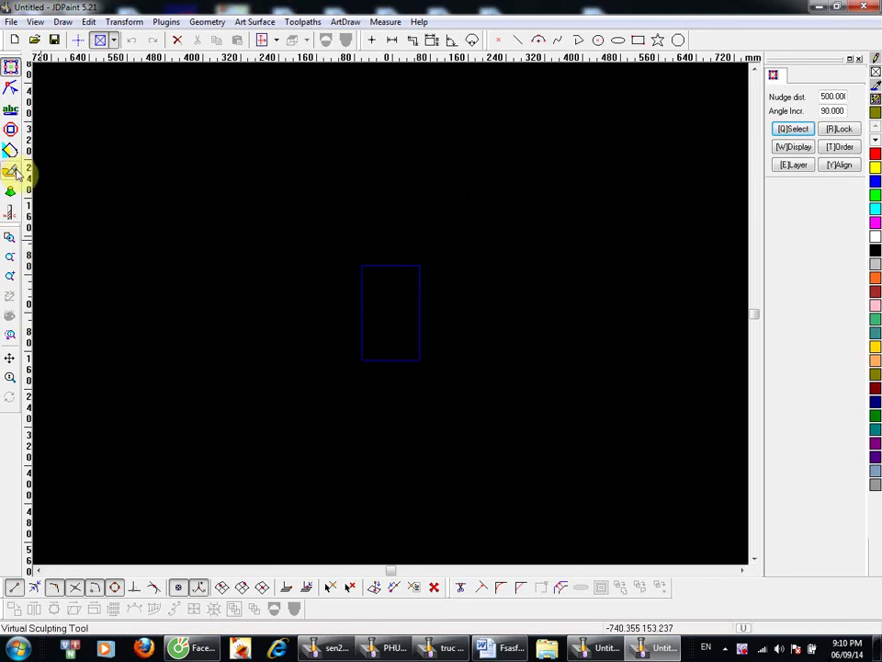
{"action": "left_click", "coordinate": [280, 355]}
{"action": "middle_click_drag", "start_coordinate": [386, 338], "coordinate": [280, 272]}
{"action": "scroll", "coordinate": [317, 271], "scroll_direction": "down", "scroll_amount": 1}
{"action": "middle_click_drag", "start_coordinate": [394, 316], "coordinate": [324, 353]}
{"action": "middle_click_drag", "start_coordinate": [305, 289], "coordinate": [219, 298]}
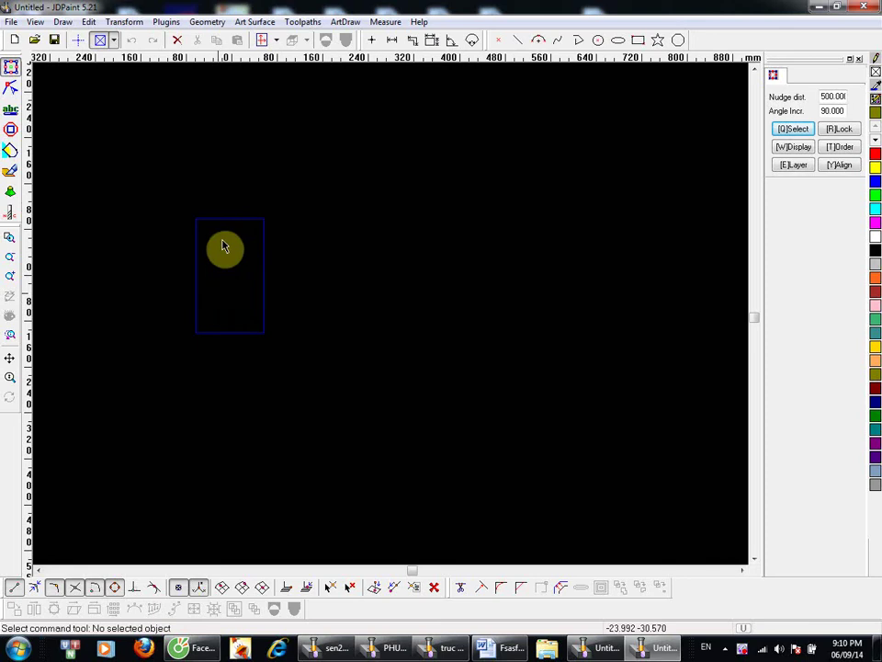
{"action": "left_click", "coordinate": [9, 172]}
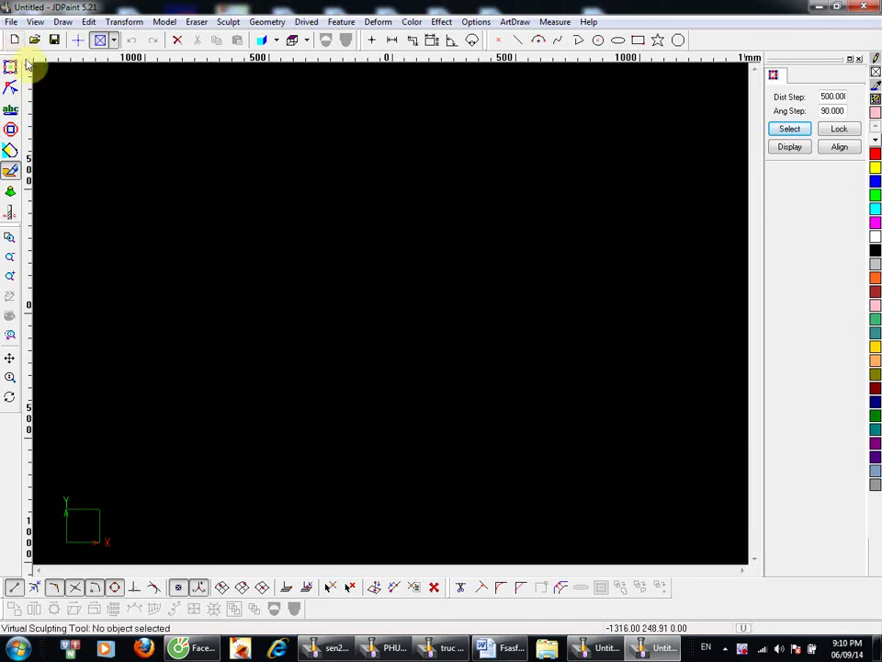
{"action": "left_click", "coordinate": [11, 21]}
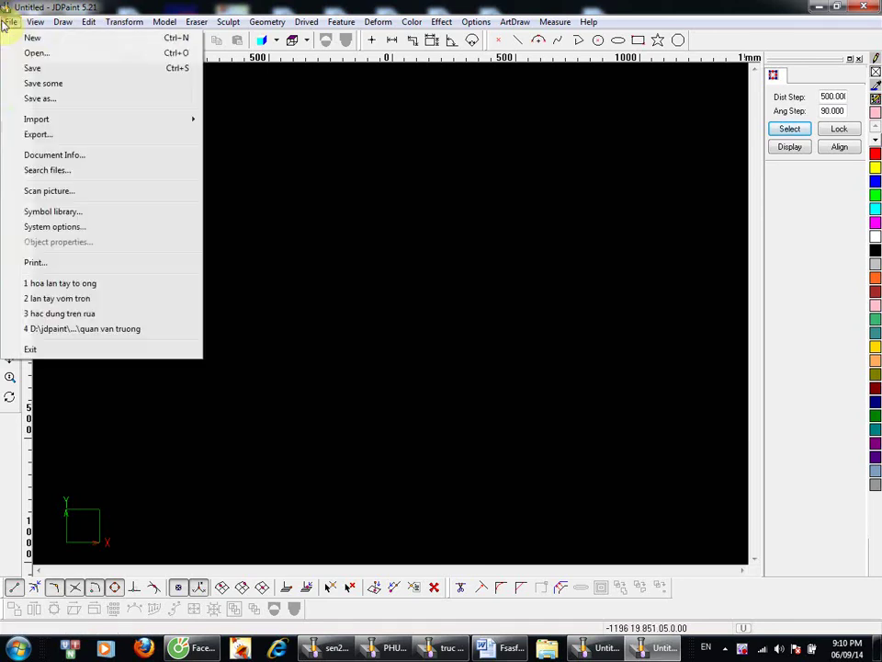
{"action": "left_click", "coordinate": [30, 21]}
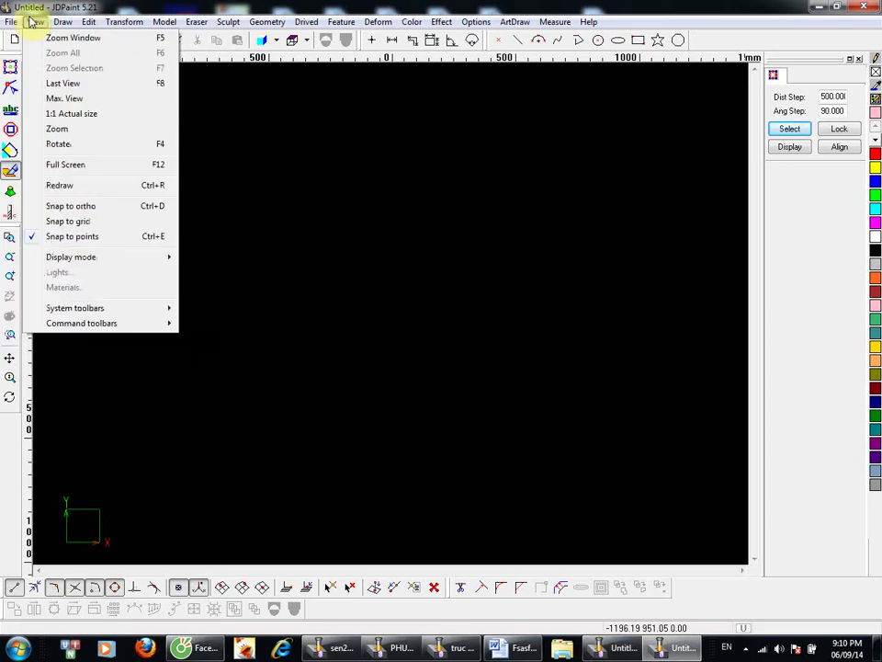
{"action": "mouse_move", "coordinate": [66, 26]}
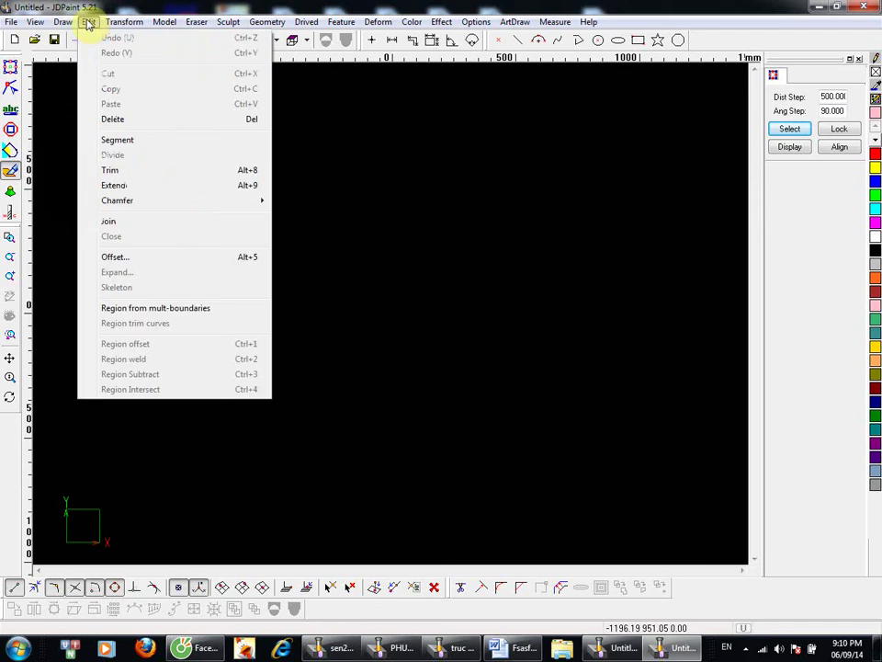
{"action": "mouse_move", "coordinate": [134, 20]}
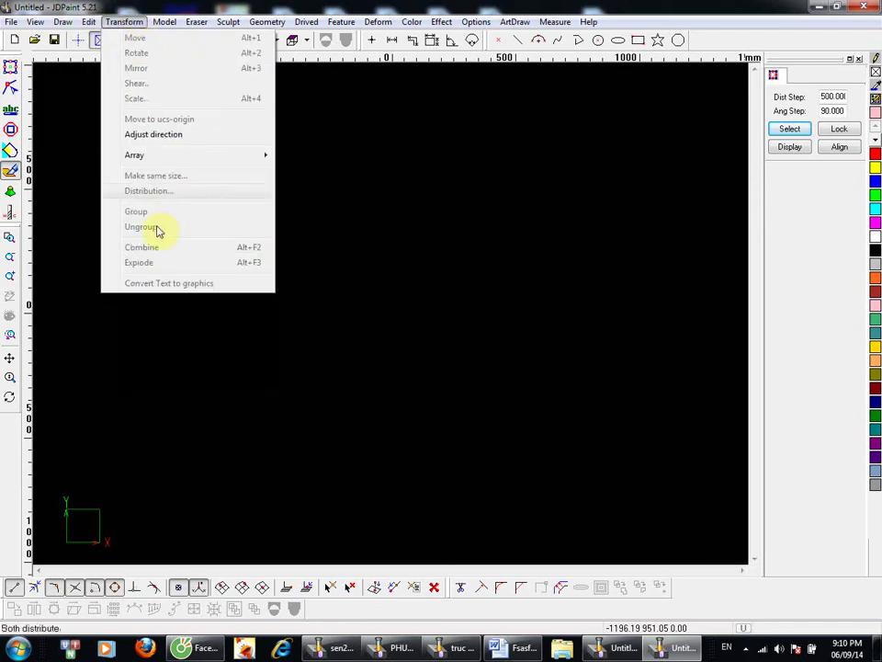
{"action": "mouse_move", "coordinate": [163, 21]}
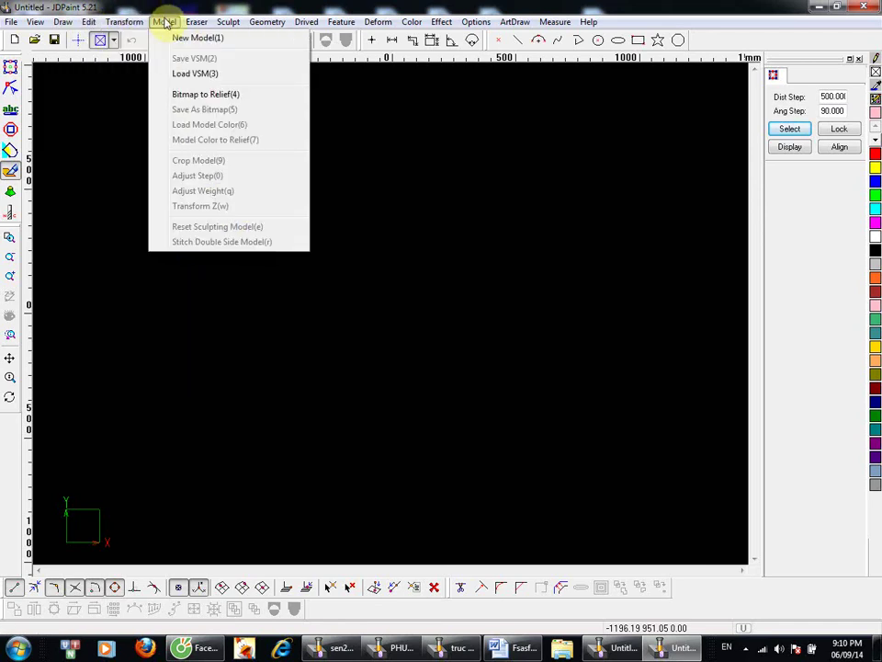
{"action": "left_click", "coordinate": [375, 363]}
{"action": "scroll", "coordinate": [346, 335], "scroll_direction": "down", "scroll_amount": 8}
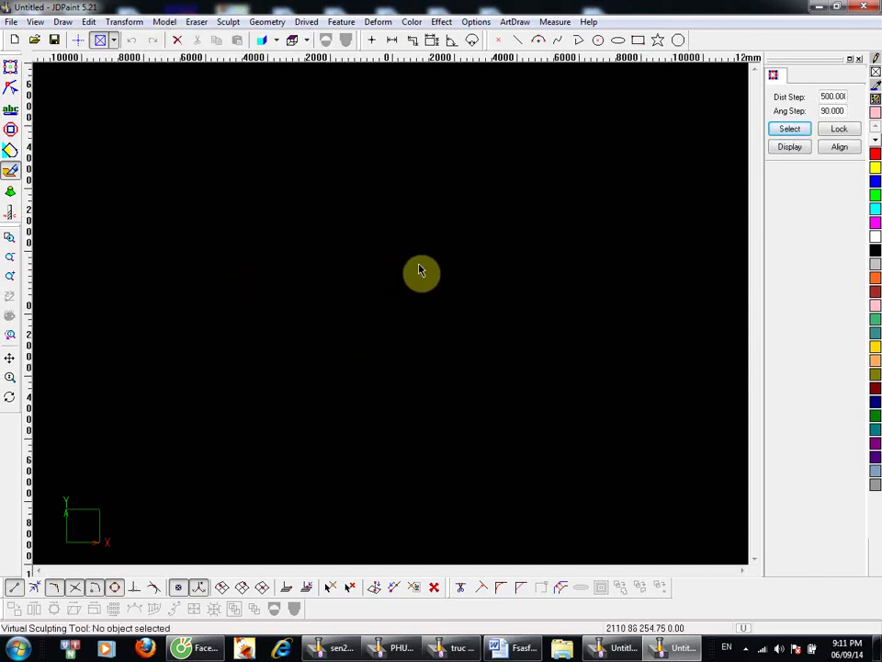
Step: Create a sculpting model with length 50 mm, width 60 mm, margin 0, XY step 0.1, ceiling 12 mm and floor 0
{"action": "left_click", "coordinate": [175, 25]}
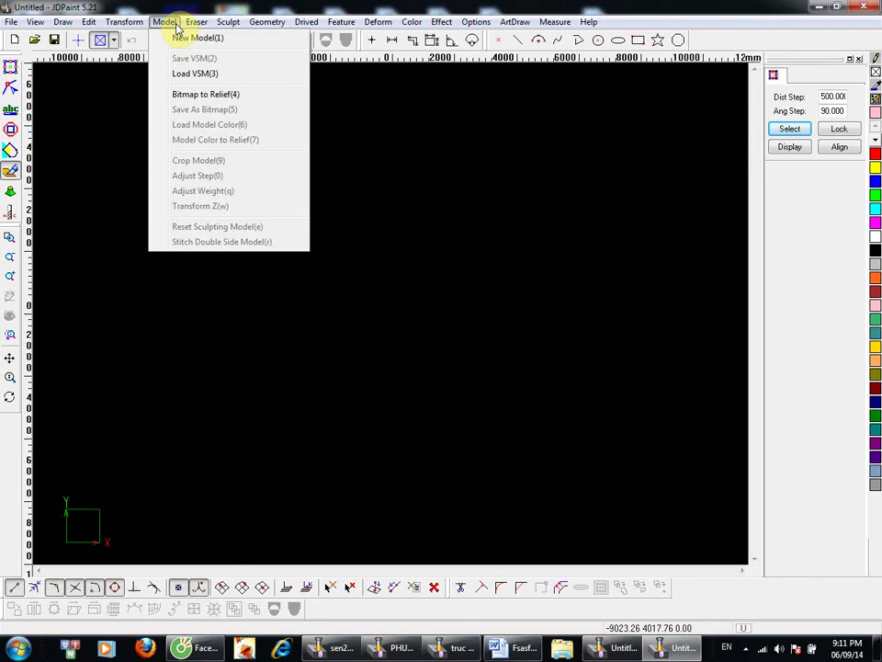
{"action": "left_click", "coordinate": [206, 38]}
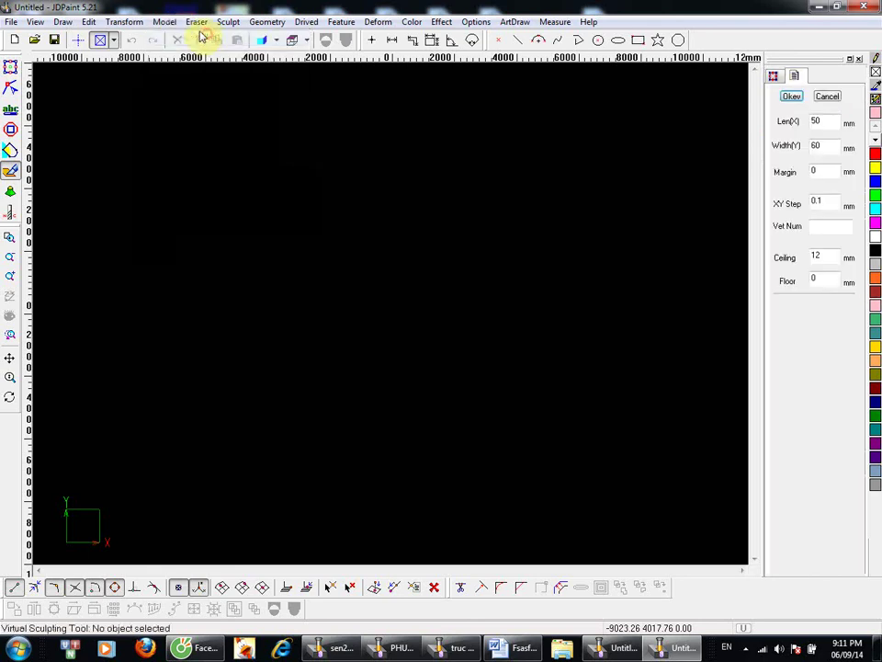
{"action": "right_click", "coordinate": [429, 166]}
{"action": "left_click", "coordinate": [308, 182]}
{"action": "scroll", "coordinate": [324, 219], "scroll_direction": "up", "scroll_amount": 3}
{"action": "scroll", "coordinate": [324, 223], "scroll_direction": "up", "scroll_amount": 6}
{"action": "middle_click_drag", "start_coordinate": [290, 263], "coordinate": [309, 341]}
Step: Reopen the new-model settings and examine the length, width, step, ceiling and floor parameters against the model
{"action": "left_click", "coordinate": [158, 22]}
{"action": "left_click", "coordinate": [158, 37]}
{"action": "middle_click_drag", "start_coordinate": [468, 169], "coordinate": [281, 136]}
{"action": "right_click", "coordinate": [279, 134]}
{"action": "middle_click_drag", "start_coordinate": [280, 133], "coordinate": [419, 153]}
{"action": "middle_click_drag", "start_coordinate": [333, 191], "coordinate": [242, 190]}
{"action": "middle_click_drag", "start_coordinate": [197, 210], "coordinate": [24, 217]}
{"action": "middle_click_drag", "start_coordinate": [305, 234], "coordinate": [251, 267]}
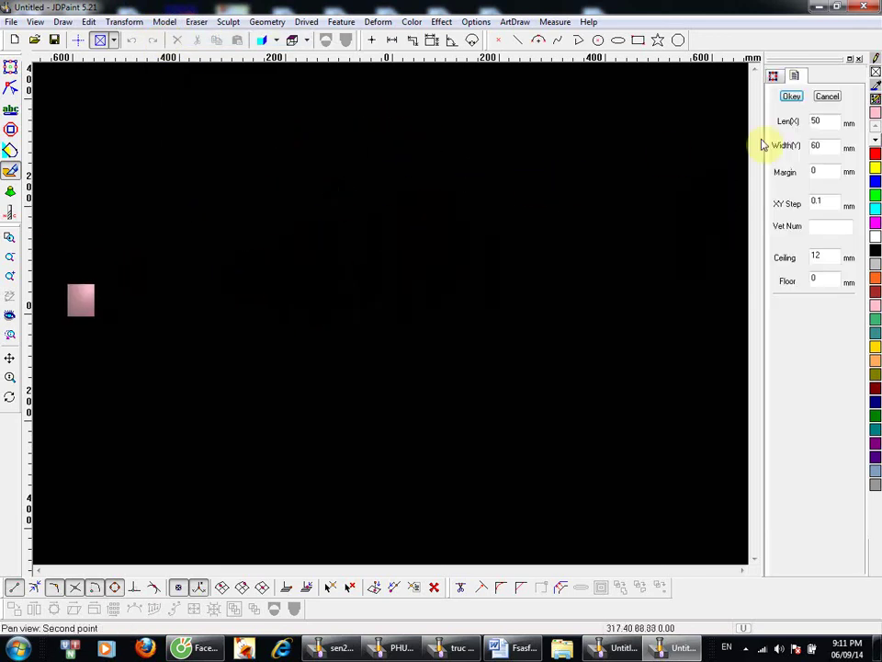
{"action": "middle_click_drag", "start_coordinate": [524, 157], "coordinate": [410, 168]}
{"action": "middle_click_drag", "start_coordinate": [380, 183], "coordinate": [664, 103]}
{"action": "middle_click_drag", "start_coordinate": [337, 224], "coordinate": [441, 219]}
{"action": "middle_click_drag", "start_coordinate": [278, 264], "coordinate": [379, 252]}
{"action": "middle_click_drag", "start_coordinate": [467, 203], "coordinate": [481, 66]}
{"action": "middle_click", "coordinate": [481, 65]}
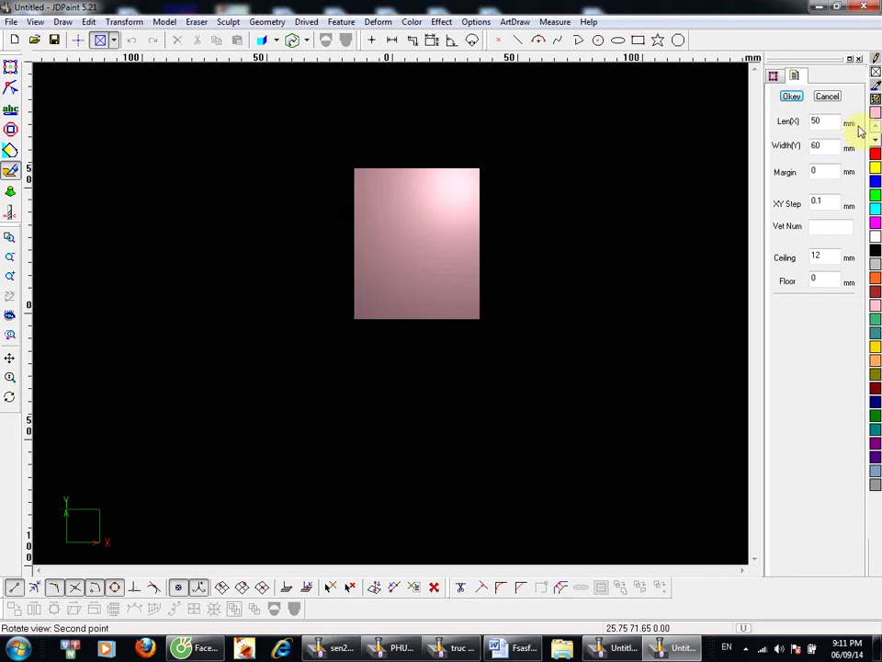
{"action": "left_click", "coordinate": [394, 276]}
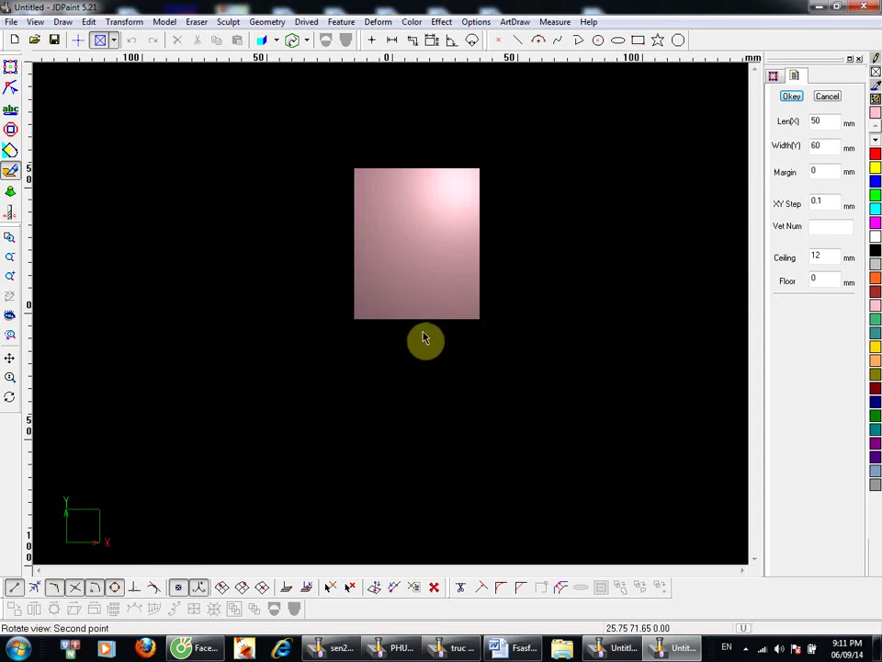
{"action": "middle_click_drag", "start_coordinate": [425, 325], "coordinate": [440, 345]}
{"action": "mouse_move", "coordinate": [379, 263]}
{"action": "middle_mouse_down"}
{"action": "mouse_move", "coordinate": [342, 212]}
{"action": "mouse_move", "coordinate": [372, 283]}
{"action": "middle_mouse_up"}
{"action": "middle_click_drag", "start_coordinate": [340, 221], "coordinate": [358, 259]}
{"action": "middle_click_drag", "start_coordinate": [389, 307], "coordinate": [301, 224]}
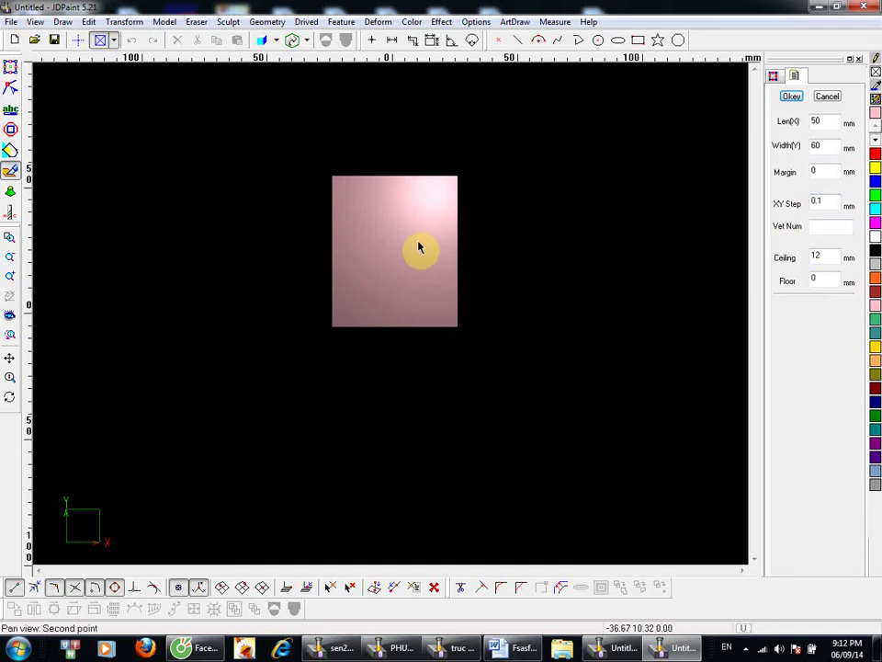
Step: Examine the flat sculpting model from several angles and distances
{"action": "middle_click_drag", "start_coordinate": [403, 240], "coordinate": [433, 175]}
{"action": "middle_click_drag", "start_coordinate": [419, 210], "coordinate": [429, 257]}
{"action": "middle_click_drag", "start_coordinate": [428, 263], "coordinate": [488, 240]}
{"action": "middle_click_drag", "start_coordinate": [471, 244], "coordinate": [431, 280]}
{"action": "right_click", "coordinate": [431, 281]}
{"action": "right_click", "coordinate": [373, 190]}
{"action": "right_click", "coordinate": [366, 217]}
{"action": "left_click", "coordinate": [419, 340]}
{"action": "middle_click_drag", "start_coordinate": [385, 257], "coordinate": [430, 173]}
{"action": "mouse_move", "coordinate": [392, 235]}
{"action": "middle_mouse_down"}
{"action": "mouse_move", "coordinate": [362, 311]}
{"action": "mouse_move", "coordinate": [347, 389]}
{"action": "mouse_move", "coordinate": [378, 295]}
{"action": "mouse_move", "coordinate": [353, 360]}
{"action": "mouse_move", "coordinate": [467, 410]}
{"action": "mouse_move", "coordinate": [382, 373]}
{"action": "mouse_move", "coordinate": [382, 362]}
{"action": "mouse_move", "coordinate": [417, 382]}
{"action": "mouse_move", "coordinate": [410, 305]}
{"action": "mouse_move", "coordinate": [359, 293]}
{"action": "mouse_move", "coordinate": [396, 295]}
{"action": "mouse_move", "coordinate": [389, 348]}
{"action": "mouse_move", "coordinate": [339, 335]}
{"action": "middle_mouse_up"}
{"action": "scroll", "coordinate": [340, 335], "scroll_direction": "up", "scroll_amount": 2}
{"action": "middle_click_drag", "start_coordinate": [372, 291], "coordinate": [446, 338]}
{"action": "mouse_move", "coordinate": [398, 319]}
{"action": "middle_mouse_down"}
{"action": "mouse_move", "coordinate": [392, 350]}
{"action": "mouse_move", "coordinate": [423, 258]}
{"action": "mouse_move", "coordinate": [380, 357]}
{"action": "middle_mouse_up"}
{"action": "middle_click_drag", "start_coordinate": [471, 339], "coordinate": [407, 392]}
{"action": "right_click", "coordinate": [391, 296]}
{"action": "left_click", "coordinate": [423, 420]}
{"action": "middle_click_drag", "start_coordinate": [414, 345], "coordinate": [369, 334]}
{"action": "left_click", "coordinate": [153, 25]}
{"action": "left_click", "coordinate": [172, 36]}
{"action": "middle_click_drag", "start_coordinate": [525, 217], "coordinate": [485, 252]}
{"action": "scroll", "coordinate": [485, 252], "scroll_direction": "up", "scroll_amount": 1}
{"action": "middle_click_drag", "start_coordinate": [360, 290], "coordinate": [432, 259]}
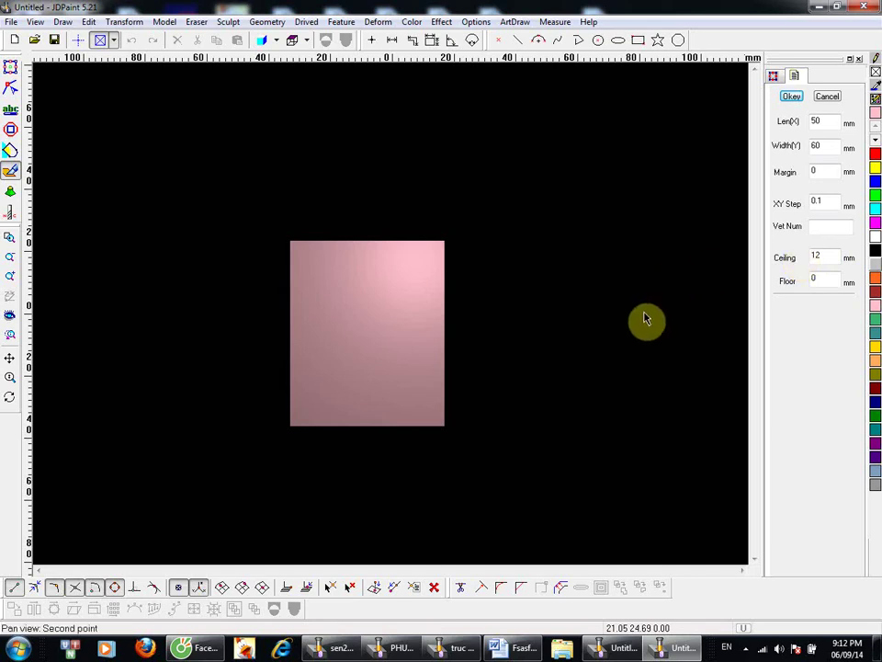
{"action": "right_click", "coordinate": [585, 304]}
{"action": "left_click", "coordinate": [165, 22]}
{"action": "left_click", "coordinate": [510, 169]}
Step: Draw two small rectangles on the sculpting model's surface
{"action": "scroll", "coordinate": [399, 295], "scroll_direction": "up", "scroll_amount": 4}
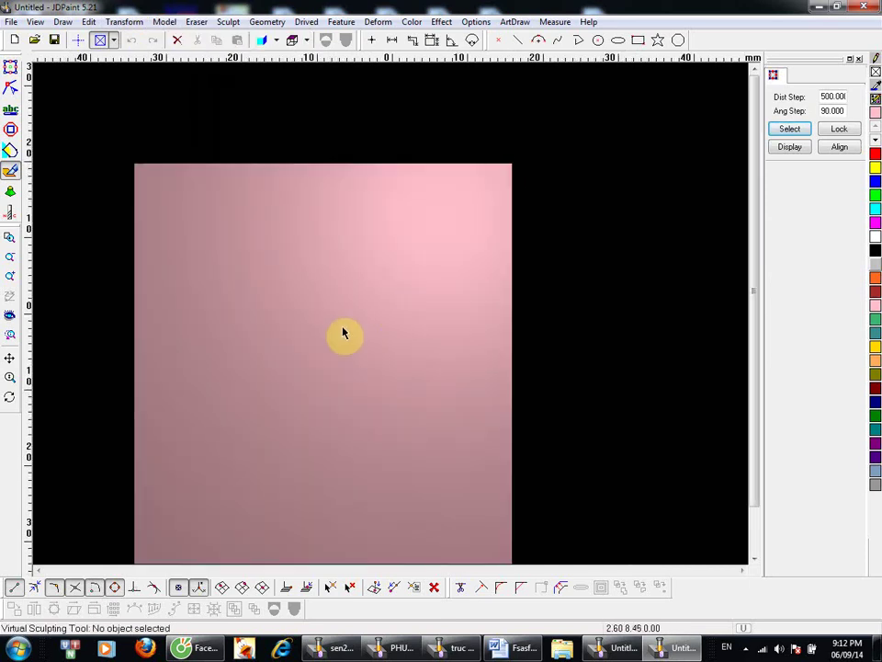
{"action": "middle_click_drag", "start_coordinate": [331, 371], "coordinate": [358, 296]}
{"action": "key", "text": "r"}
{"action": "left_click", "coordinate": [250, 355]}
{"action": "left_click", "coordinate": [305, 288]}
{"action": "right_click", "coordinate": [332, 270]}
{"action": "middle_click_drag", "start_coordinate": [268, 382], "coordinate": [256, 408]}
{"action": "key", "text": "r"}
{"action": "left_click", "coordinate": [286, 237]}
{"action": "left_click", "coordinate": [357, 194]}
{"action": "right_click", "coordinate": [380, 199]}
Step: Draw a circle on the sculpting model and a straight diagonal line below it
{"action": "key", "text": "c"}
{"action": "left_click", "coordinate": [399, 289]}
{"action": "left_click", "coordinate": [453, 232]}
{"action": "right_click", "coordinate": [453, 222]}
{"action": "mouse_move", "coordinate": [327, 290]}
{"action": "middle_mouse_down"}
{"action": "mouse_move", "coordinate": [376, 233]}
{"action": "mouse_move", "coordinate": [380, 214]}
{"action": "middle_mouse_up"}
{"action": "key", "text": "l"}
{"action": "left_click", "coordinate": [397, 395]}
{"action": "left_click", "coordinate": [469, 329]}
Step: Draw a wavy freeform curve across the lower half of the sculpting model
{"action": "key", "text": "p"}
{"action": "left_click", "coordinate": [333, 353]}
{"action": "key", "text": "h"}
{"action": "left_click", "coordinate": [329, 357]}
{"action": "left_click", "coordinate": [411, 402]}
{"action": "left_click", "coordinate": [492, 339]}
{"action": "right_click", "coordinate": [500, 265]}
Step: Select the drawn shapes, choose black as the current colour, and examine the model from different angles
{"action": "middle_click_drag", "start_coordinate": [428, 280], "coordinate": [427, 367], "text": "ctrl"}
{"action": "left_click_drag", "start_coordinate": [665, 525], "coordinate": [340, 179]}
{"action": "left_click", "coordinate": [876, 251]}
{"action": "middle_click_drag", "start_coordinate": [502, 282], "coordinate": [520, 225], "text": "ctrl"}
{"action": "left_click", "coordinate": [522, 217]}
{"action": "middle_click_drag", "start_coordinate": [407, 301], "coordinate": [500, 264], "text": "ctrl"}
{"action": "middle_click_drag", "start_coordinate": [520, 170], "coordinate": [473, 217]}
{"action": "middle_click_drag", "start_coordinate": [449, 300], "coordinate": [424, 258], "text": "ctrl"}
{"action": "middle_click_drag", "start_coordinate": [500, 245], "coordinate": [410, 311]}
{"action": "middle_click_drag", "start_coordinate": [449, 238], "coordinate": [417, 314], "text": "ctrl"}
Step: Select all the shapes drawn on the model and delete them
{"action": "left_click_drag", "start_coordinate": [558, 422], "coordinate": [201, 130]}
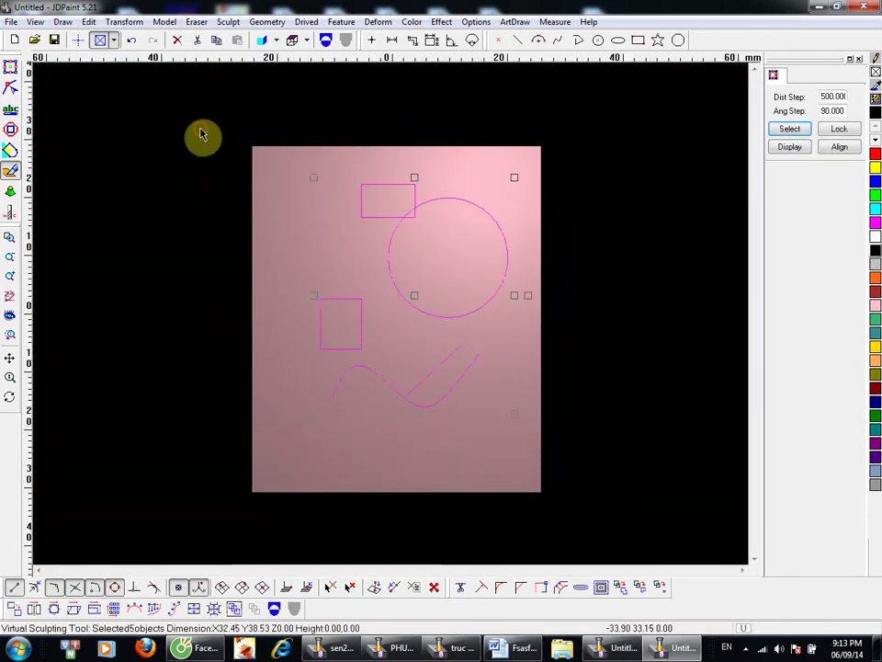
{"action": "key", "text": "Delete"}
{"action": "middle_click_drag", "start_coordinate": [327, 293], "coordinate": [376, 292], "text": "ctrl"}
{"action": "middle_click_drag", "start_coordinate": [367, 409], "coordinate": [389, 312]}
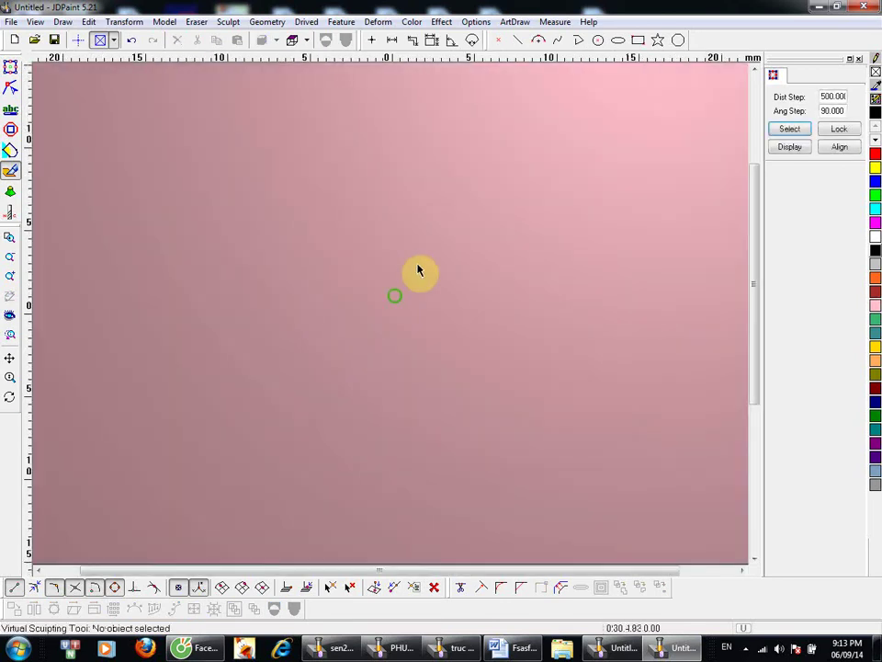
{"action": "middle_click_drag", "start_coordinate": [486, 176], "coordinate": [355, 334]}
{"action": "scroll", "coordinate": [357, 336], "scroll_direction": "up", "scroll_amount": 2}
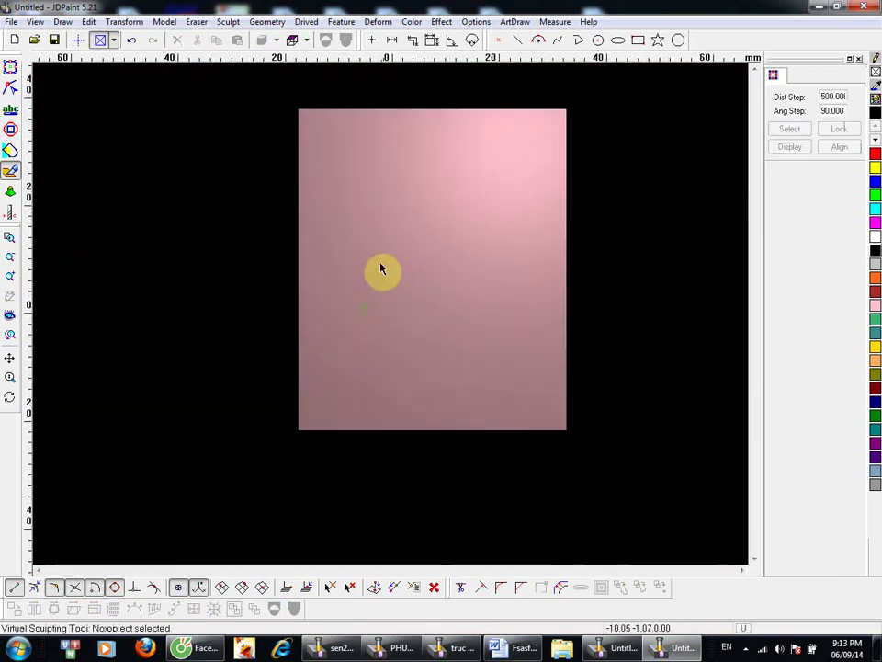
Step: Open the dialog for saving the sculpting model, check its *.vsm file type, and cancel without saving
{"action": "left_click", "coordinate": [162, 23]}
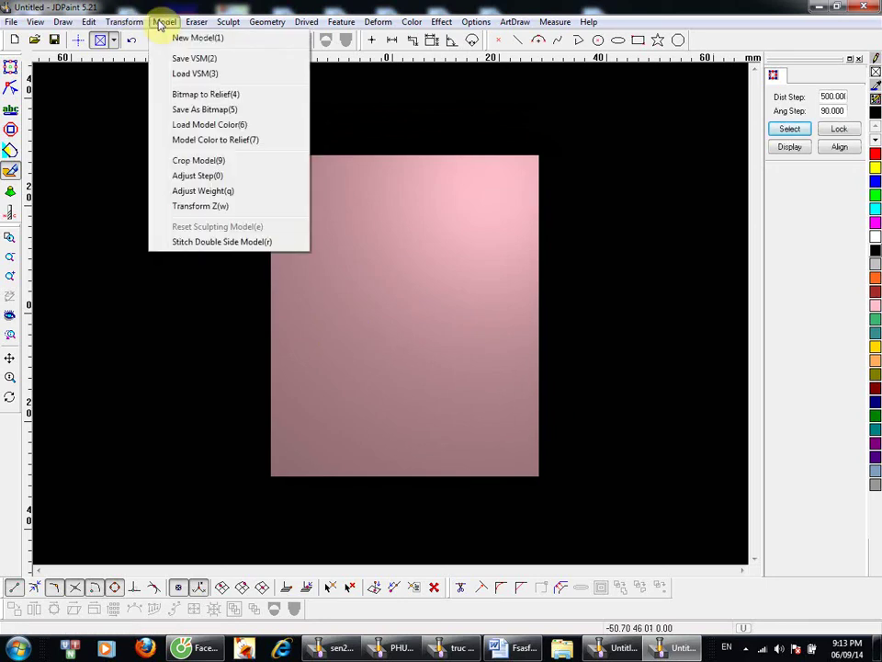
{"action": "left_click", "coordinate": [193, 58]}
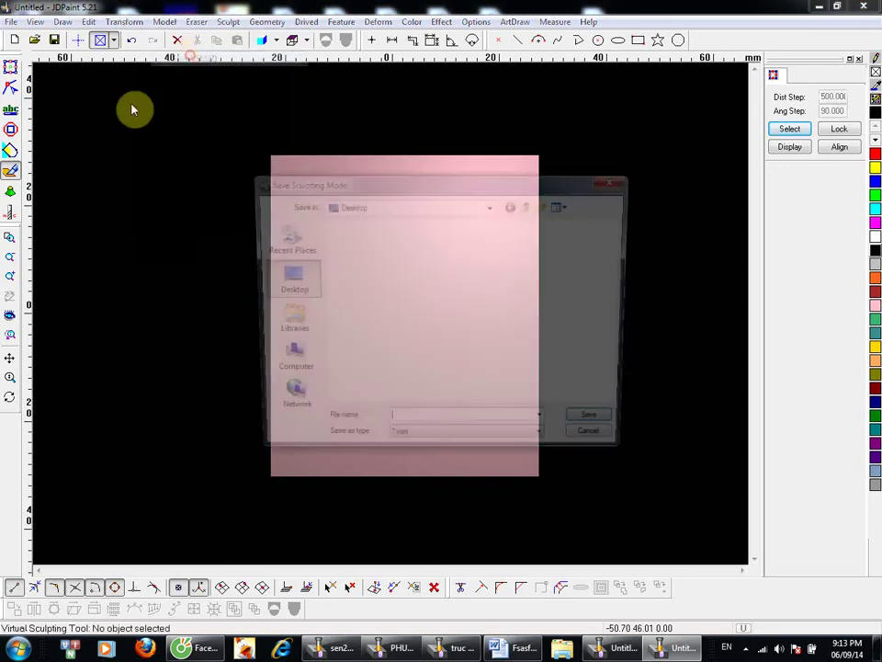
{"action": "left_click", "coordinate": [449, 445]}
{"action": "left_click", "coordinate": [425, 457]}
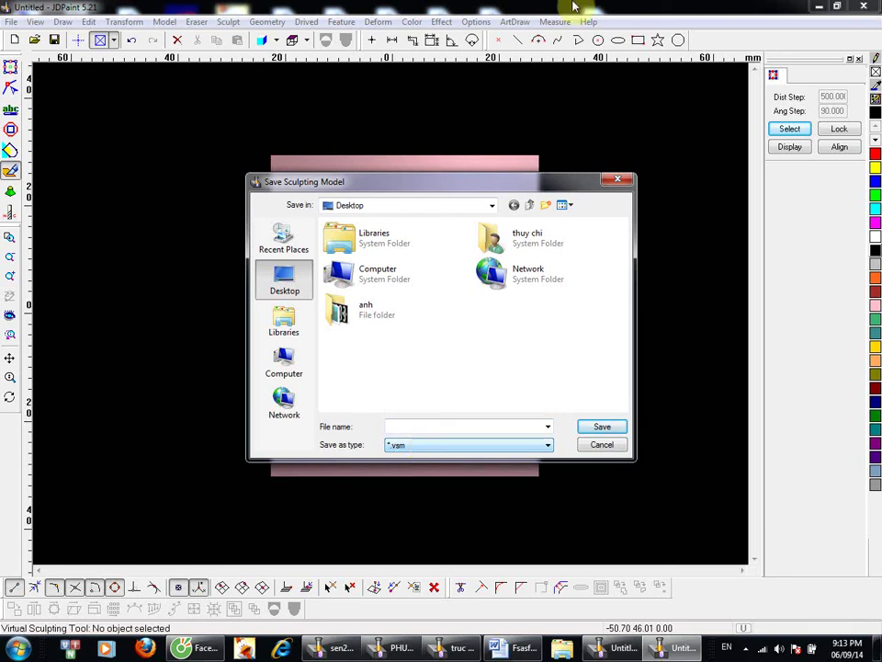
{"action": "left_click_drag", "start_coordinate": [446, 194], "coordinate": [462, 196]}
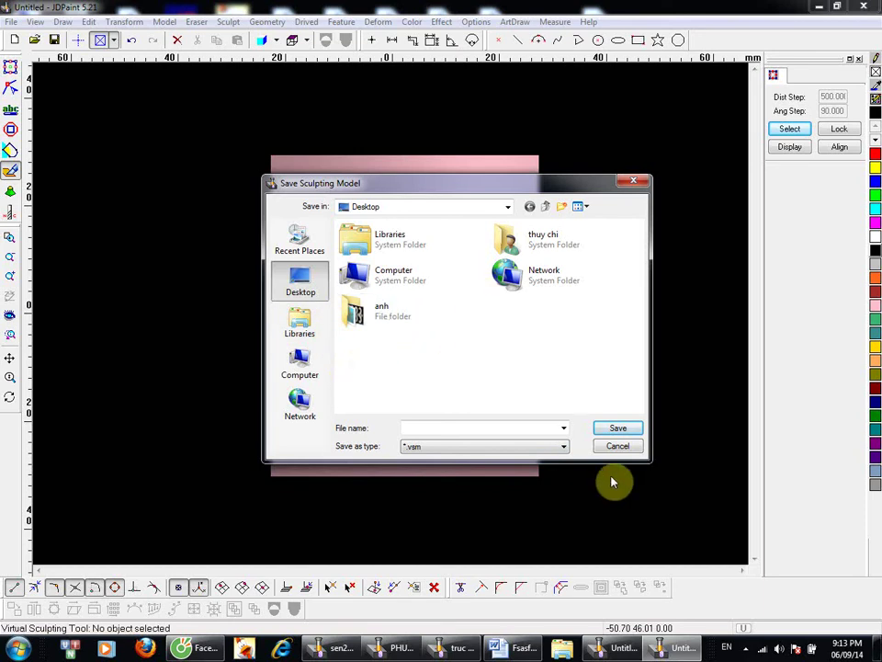
{"action": "left_click", "coordinate": [628, 447]}
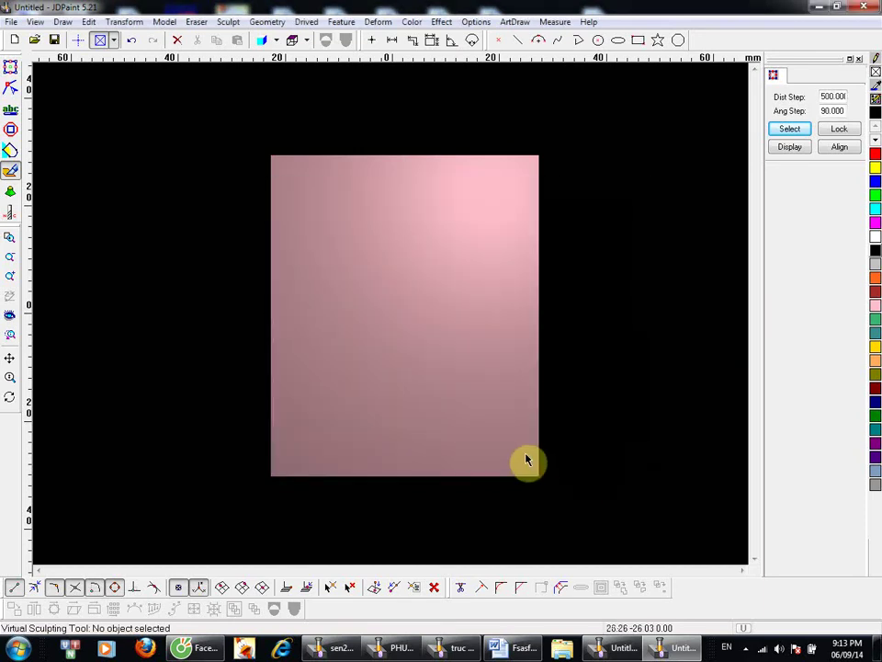
{"action": "left_click", "coordinate": [167, 22]}
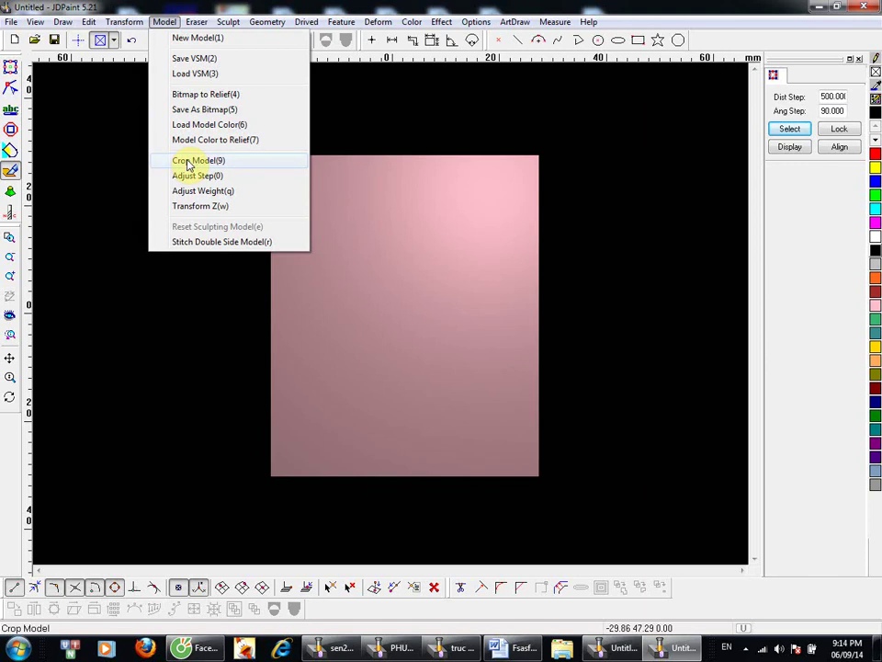
{"action": "left_click", "coordinate": [436, 304]}
{"action": "middle_click_drag", "start_coordinate": [403, 302], "coordinate": [357, 308]}
{"action": "key", "text": "Escape"}
{"action": "middle_click_drag", "start_coordinate": [253, 265], "coordinate": [329, 358], "text": "ctrl"}
Step: Draw a rectangle of about 19.1 by 14.3 mm near the centre of the sculpting model
{"action": "left_click", "coordinate": [10, 171]}
{"action": "mouse_move", "coordinate": [246, 287]}
{"action": "middle_mouse_down", "text": "ctrl"}
{"action": "mouse_move", "coordinate": [304, 237]}
{"action": "mouse_move", "coordinate": [318, 246]}
{"action": "middle_mouse_up", "text": "ctrl"}
{"action": "right_click", "coordinate": [333, 340]}
{"action": "left_click", "coordinate": [241, 365]}
{"action": "left_click", "coordinate": [347, 286]}
{"action": "right_click", "coordinate": [368, 246]}
{"action": "middle_click_drag", "start_coordinate": [299, 270], "coordinate": [398, 244]}
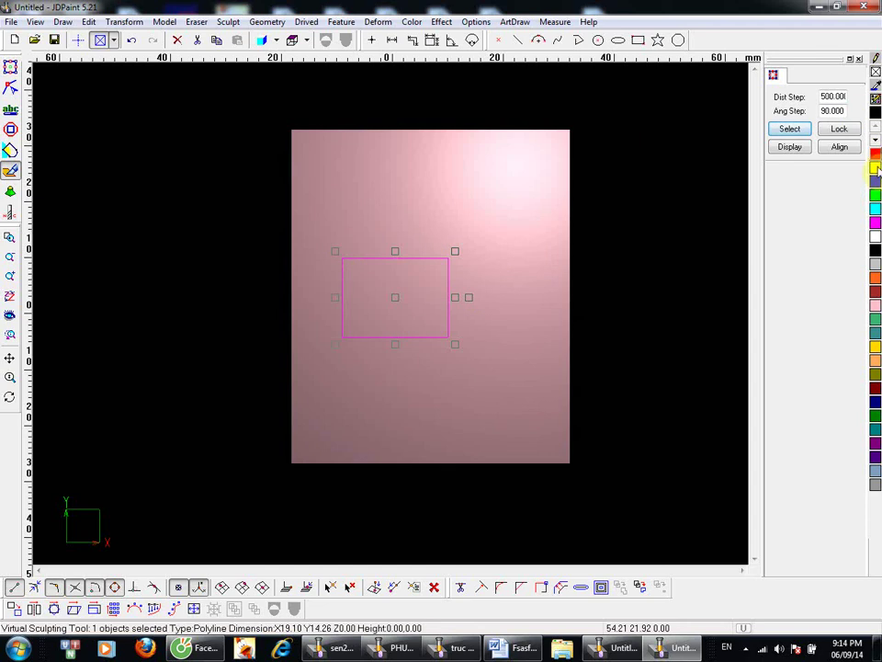
Step: Set the current colour to green and then to blue
{"action": "left_click", "coordinate": [875, 195]}
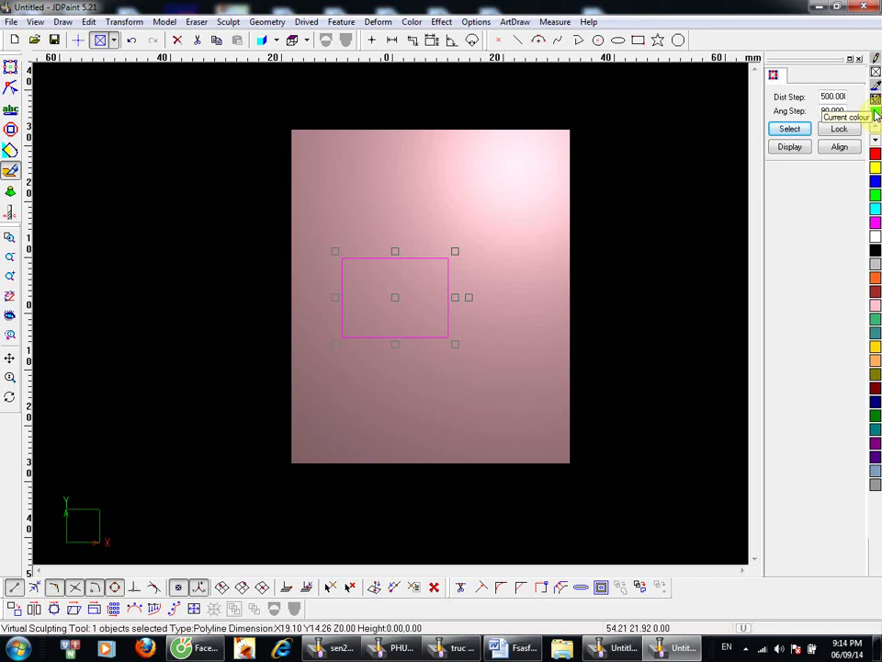
{"action": "left_click", "coordinate": [874, 194]}
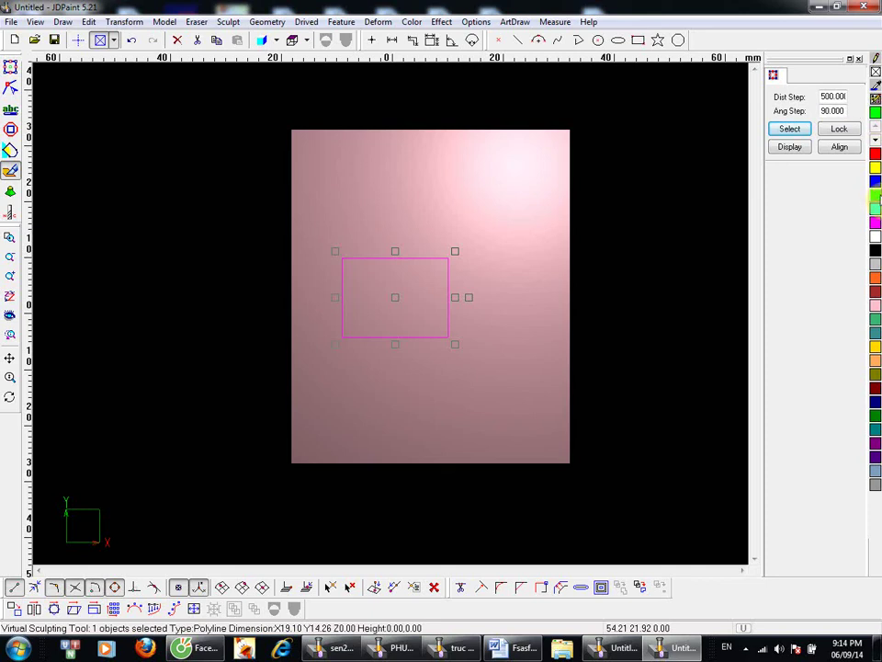
{"action": "left_click", "coordinate": [875, 182]}
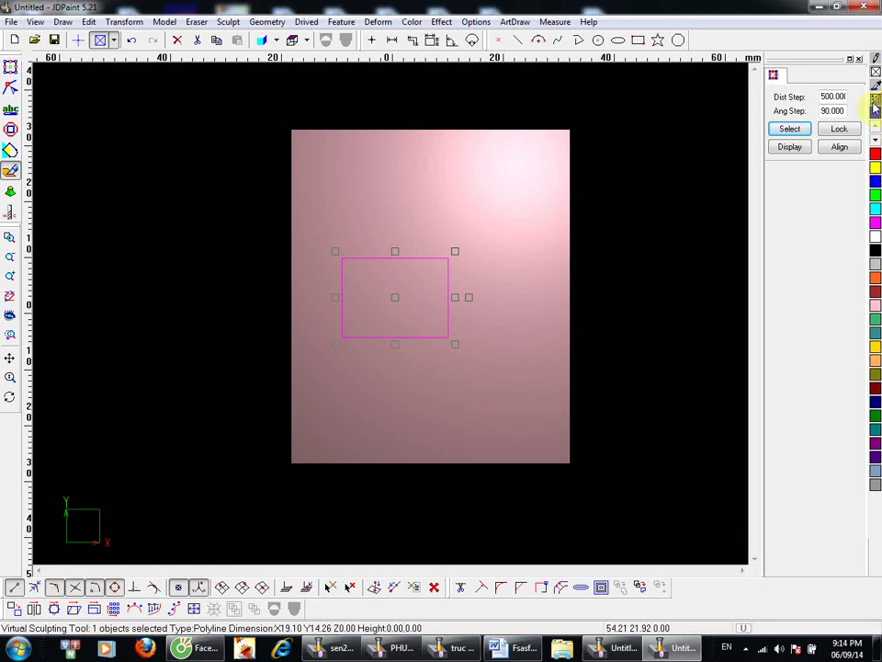
{"action": "left_click", "coordinate": [871, 96]}
{"action": "left_click_drag", "start_coordinate": [394, 215], "coordinate": [402, 171]}
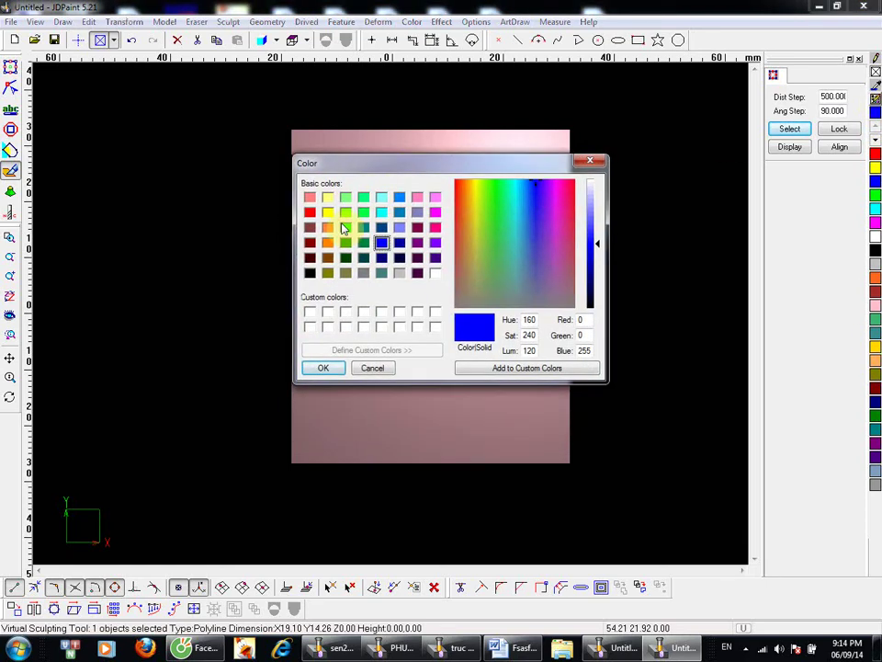
{"action": "left_click", "coordinate": [590, 161]}
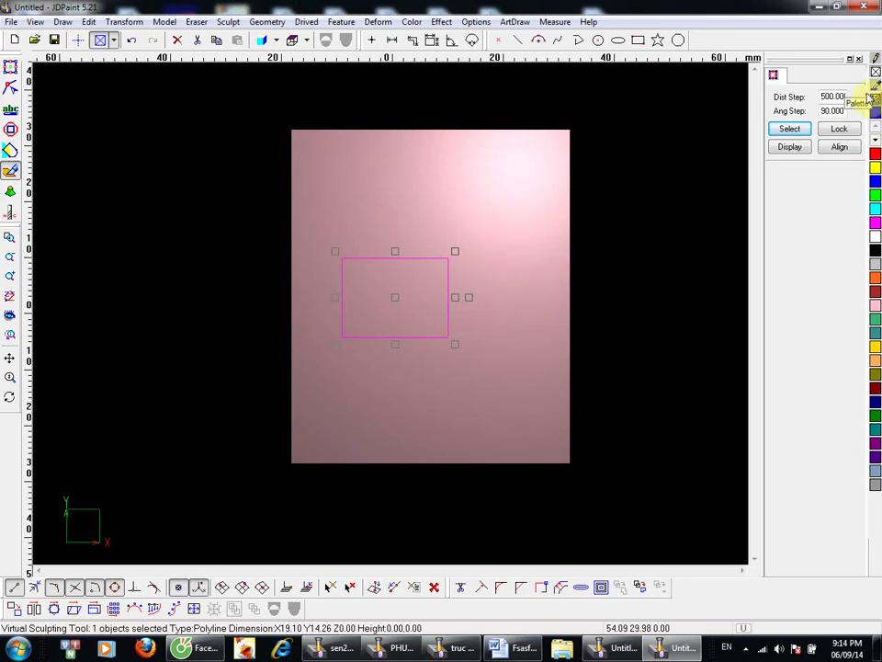
Step: Try a green basic colour and several custom shades in the colour picker, and cancel without applying one
{"action": "left_click", "coordinate": [873, 97]}
{"action": "left_click_drag", "start_coordinate": [462, 212], "coordinate": [490, 167]}
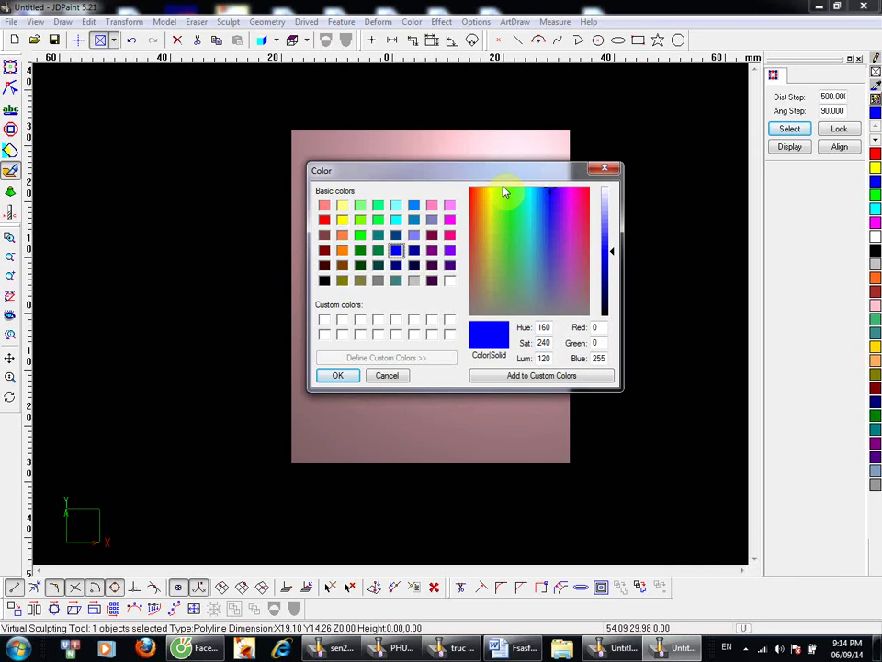
{"action": "left_click", "coordinate": [359, 208]}
{"action": "left_click", "coordinate": [378, 218]}
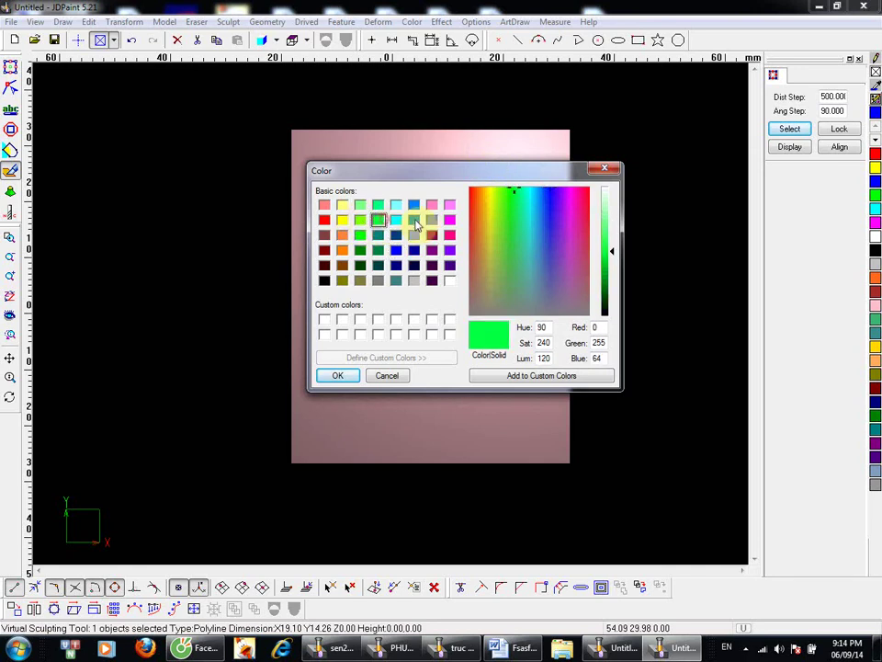
{"action": "left_click", "coordinate": [535, 236]}
{"action": "left_click", "coordinate": [512, 250]}
{"action": "left_click_drag", "start_coordinate": [506, 234], "coordinate": [542, 294]}
{"action": "left_click", "coordinate": [487, 284]}
{"action": "left_click", "coordinate": [477, 290]}
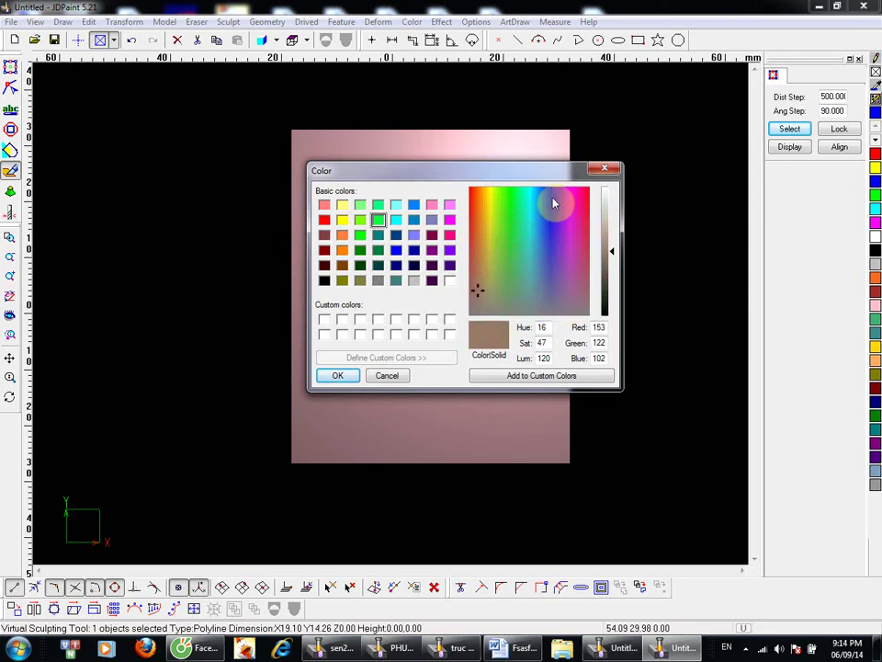
{"action": "left_click", "coordinate": [603, 168]}
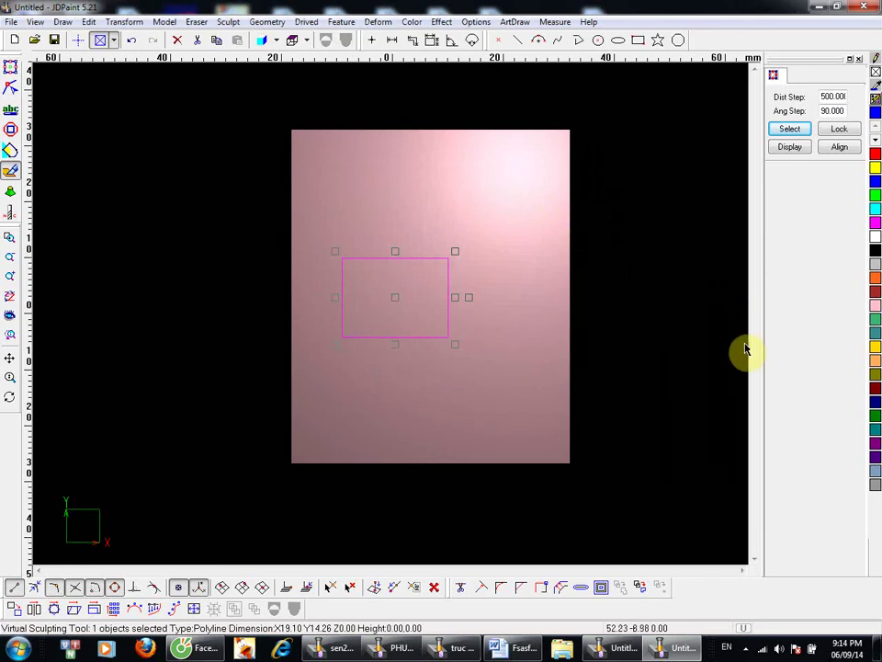
Step: Set the current colour to orange and colour the rectangle's outline on the model with Wire Coloring
{"action": "left_click", "coordinate": [875, 278]}
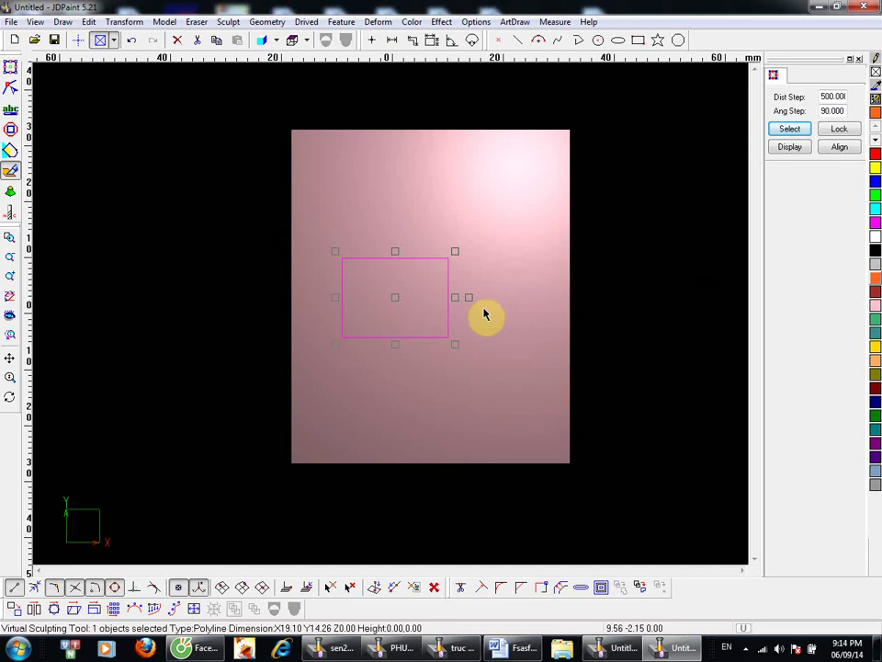
{"action": "scroll", "coordinate": [388, 252], "scroll_direction": "up", "scroll_amount": 2}
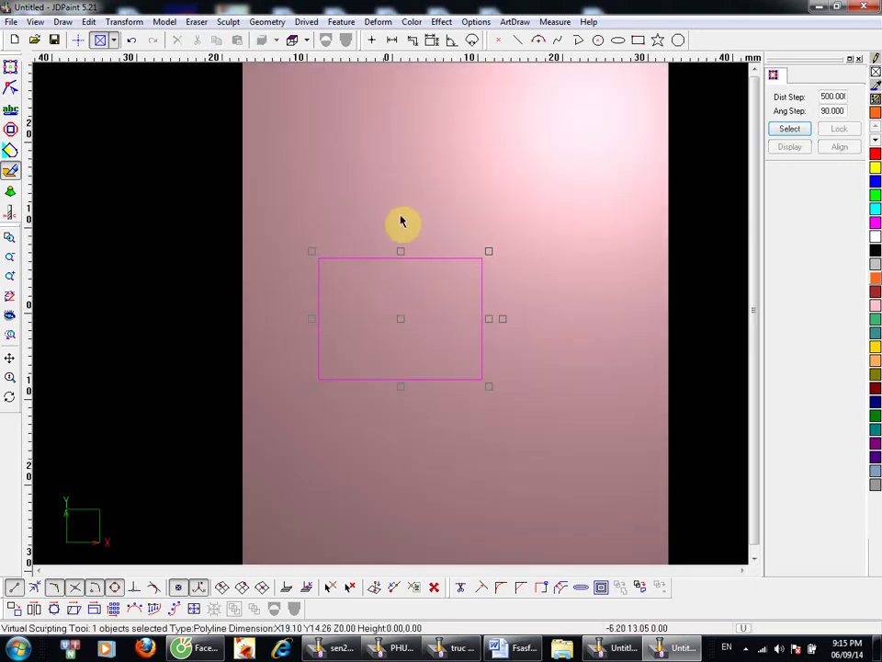
{"action": "left_click", "coordinate": [400, 292]}
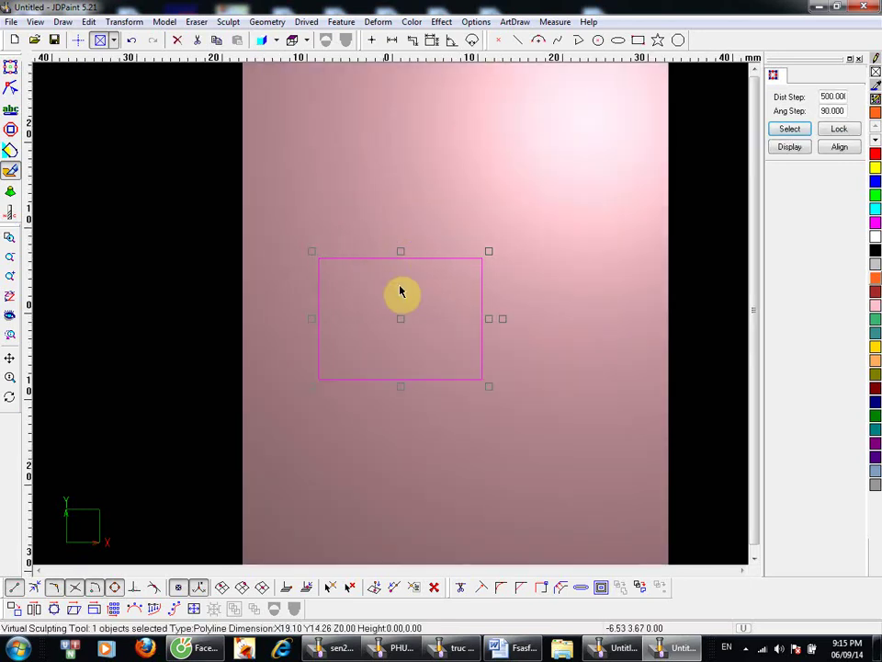
{"action": "key", "text": "alt+1"}
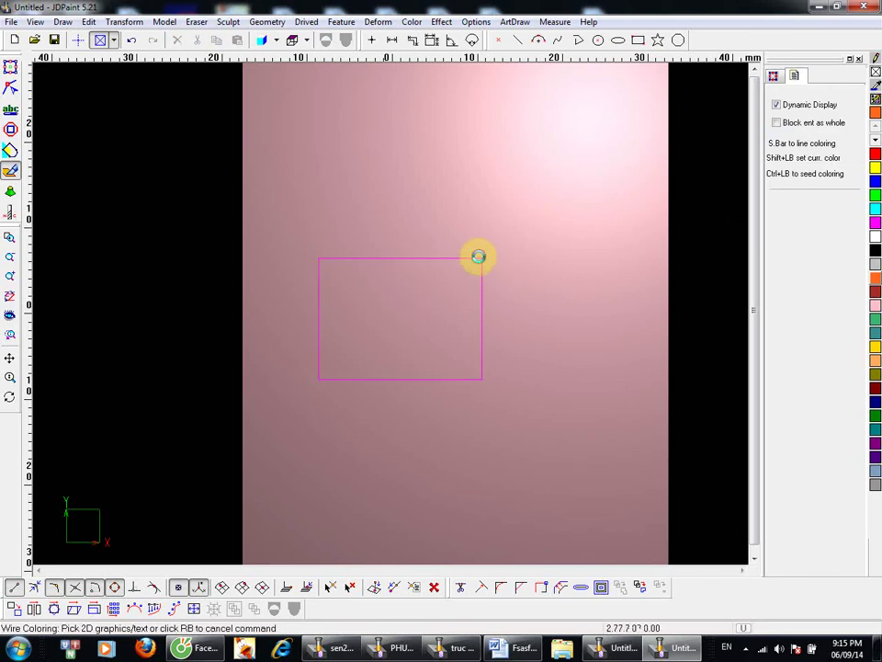
{"action": "scroll", "coordinate": [490, 300], "scroll_direction": "up", "scroll_amount": 2}
{"action": "scroll", "coordinate": [518, 128], "scroll_direction": "up", "scroll_amount": 2}
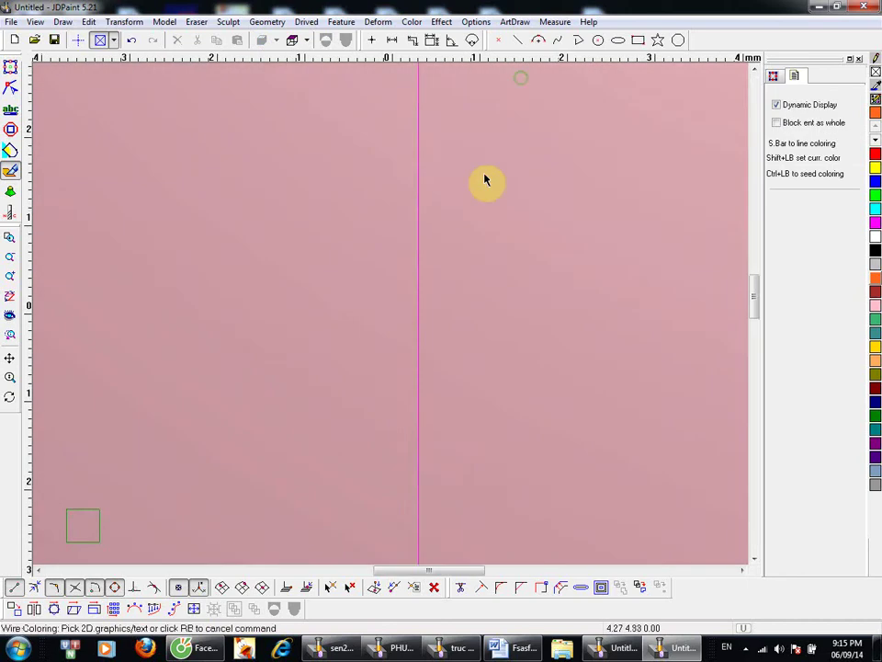
{"action": "scroll", "coordinate": [438, 260], "scroll_direction": "up", "scroll_amount": 1}
{"action": "scroll", "coordinate": [407, 285], "scroll_direction": "up", "scroll_amount": 1}
{"action": "scroll", "coordinate": [407, 285], "scroll_direction": "down", "scroll_amount": 2}
{"action": "scroll", "coordinate": [549, 386], "scroll_direction": "down", "scroll_amount": 3}
{"action": "middle_click_drag", "start_coordinate": [577, 189], "coordinate": [565, 344]}
{"action": "middle_click_drag", "start_coordinate": [548, 204], "coordinate": [574, 93]}
{"action": "left_click", "coordinate": [369, 258]}
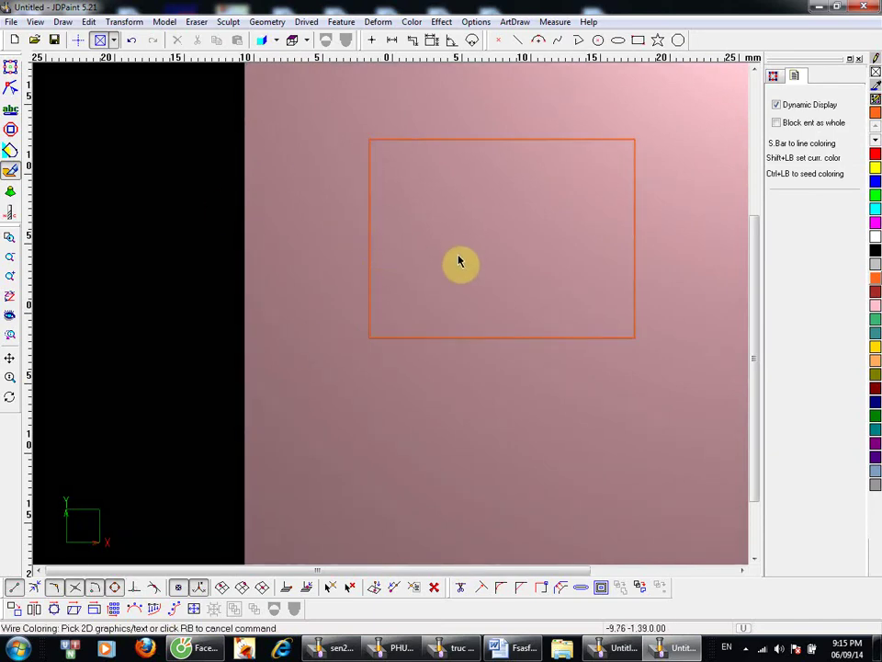
Step: Fill the inside of the rectangle with orange using Seed Coloring and leave the command
{"action": "middle_click_drag", "start_coordinate": [460, 274], "coordinate": [405, 342]}
{"action": "left_click", "coordinate": [398, 344], "text": "ctrl"}
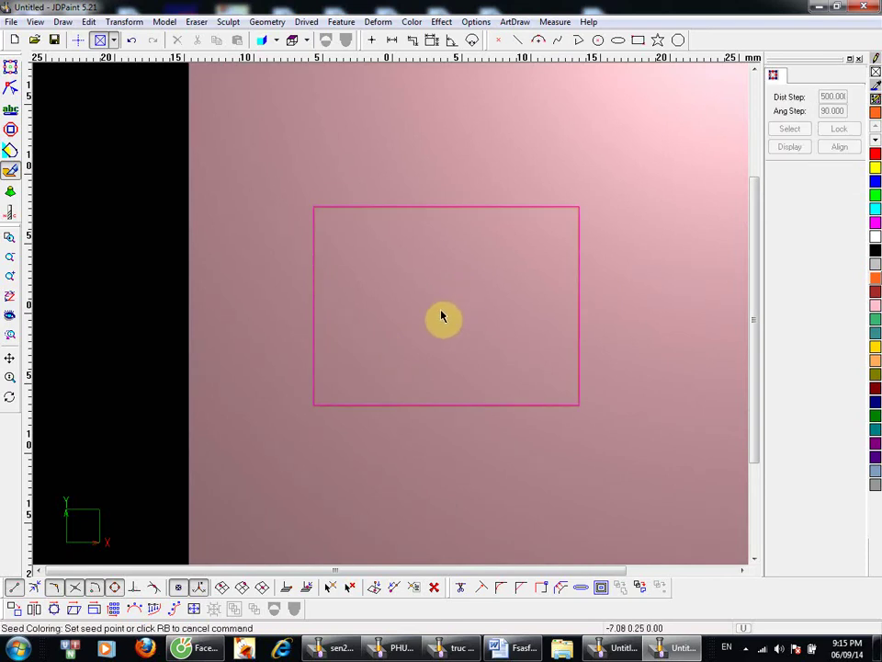
{"action": "left_click", "coordinate": [654, 125]}
{"action": "left_click", "coordinate": [528, 243]}
{"action": "left_click", "coordinate": [475, 294]}
{"action": "right_click", "coordinate": [500, 171]}
{"action": "scroll", "coordinate": [500, 171], "scroll_direction": "down", "scroll_amount": 1}
{"action": "middle_click_drag", "start_coordinate": [505, 193], "coordinate": [493, 258]}
{"action": "right_click_drag", "start_coordinate": [475, 247], "coordinate": [508, 175]}
{"action": "scroll", "coordinate": [508, 195], "scroll_direction": "up", "scroll_amount": 1}
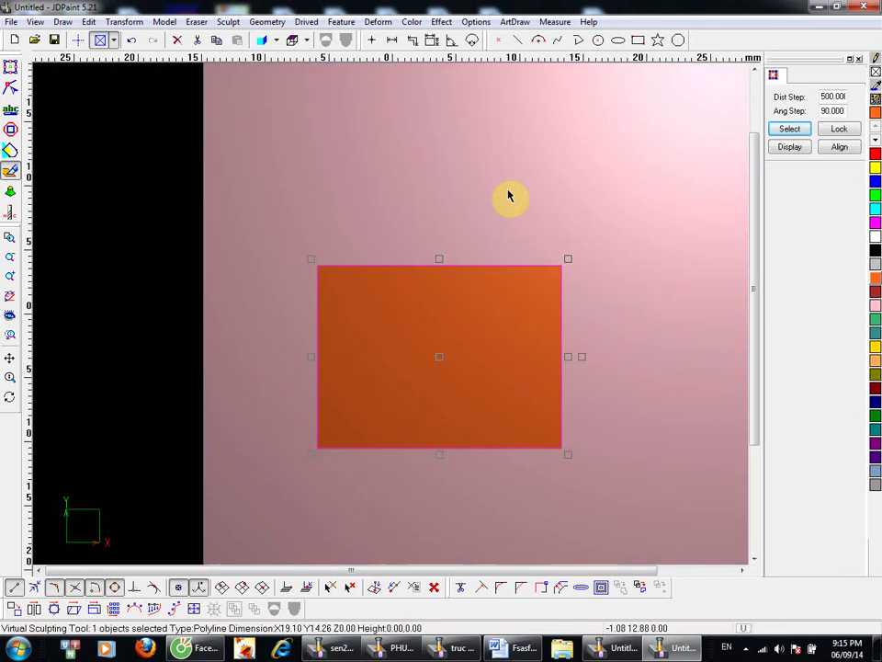
Step: Deselect the rectangle around the orange area
{"action": "right_click_drag", "start_coordinate": [457, 233], "coordinate": [321, 367]}
{"action": "left_click", "coordinate": [414, 282]}
{"action": "right_click_drag", "start_coordinate": [437, 252], "coordinate": [456, 203]}
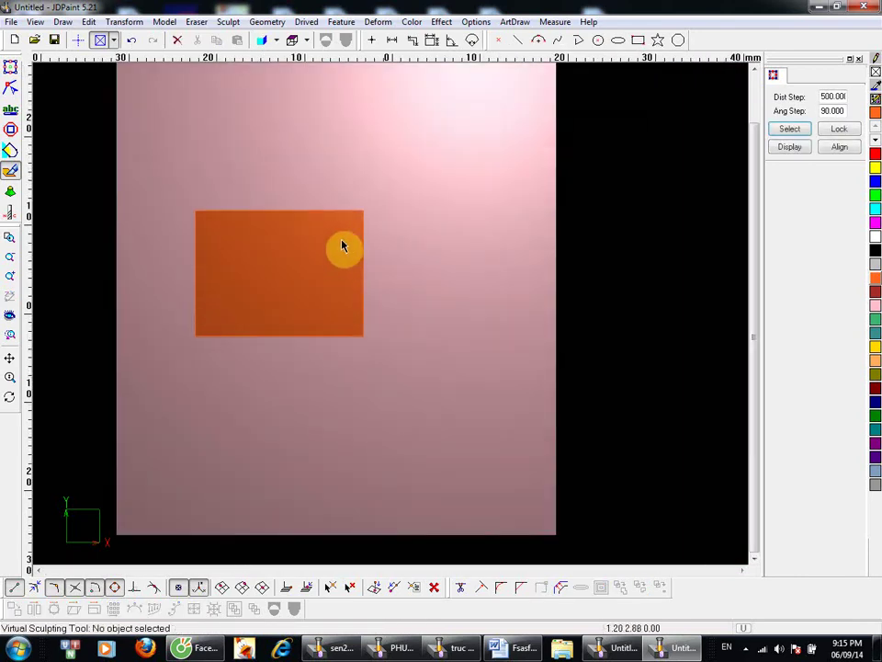
{"action": "middle_click_drag", "start_coordinate": [290, 173], "coordinate": [385, 226]}
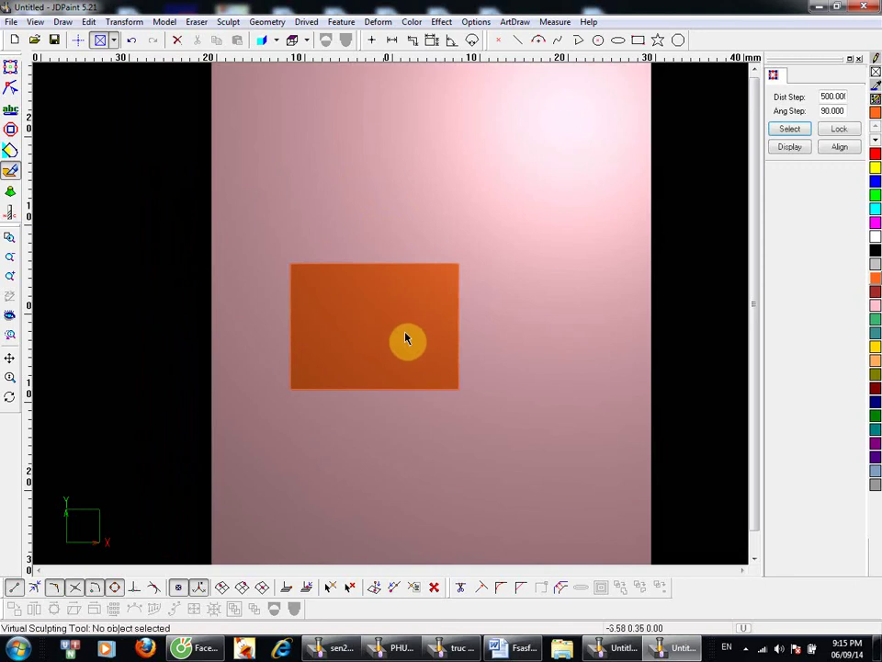
{"action": "right_click_drag", "start_coordinate": [367, 320], "coordinate": [365, 281]}
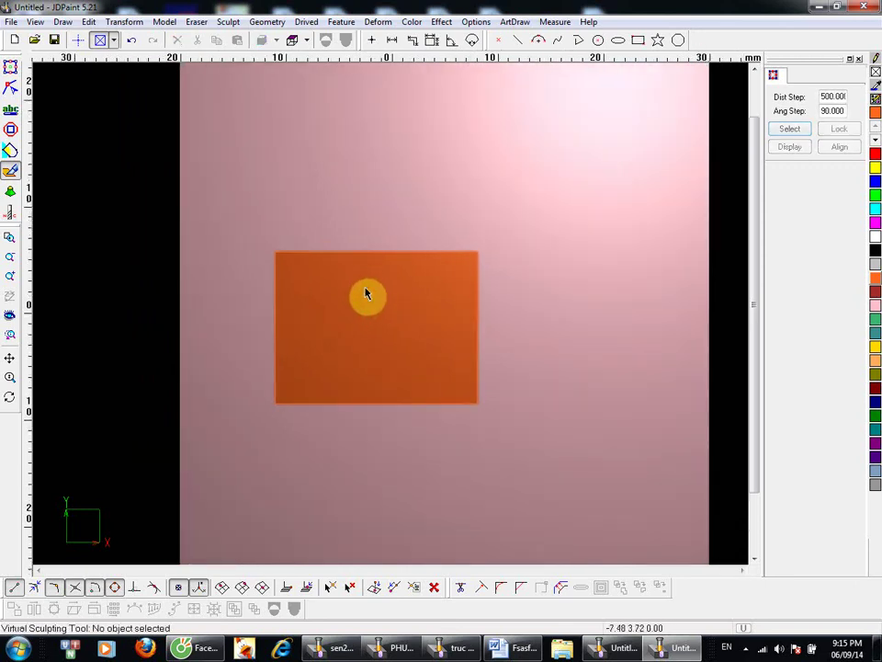
{"action": "left_click", "coordinate": [365, 303]}
{"action": "middle_click_drag", "start_coordinate": [382, 342], "coordinate": [427, 326]}
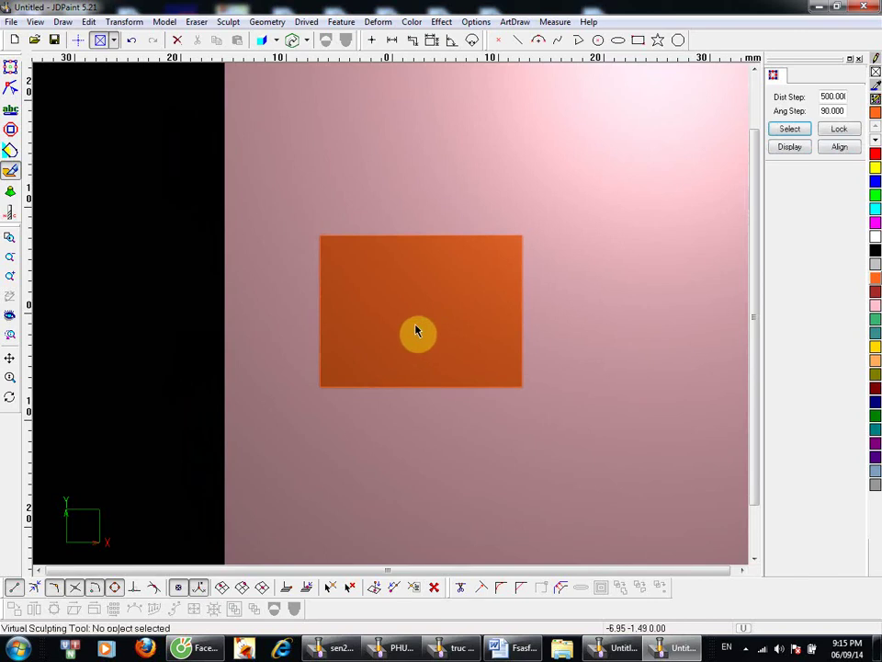
Step: Start the Punch tool with the Absolute effect and set its height to 6
{"action": "key", "text": "p"}
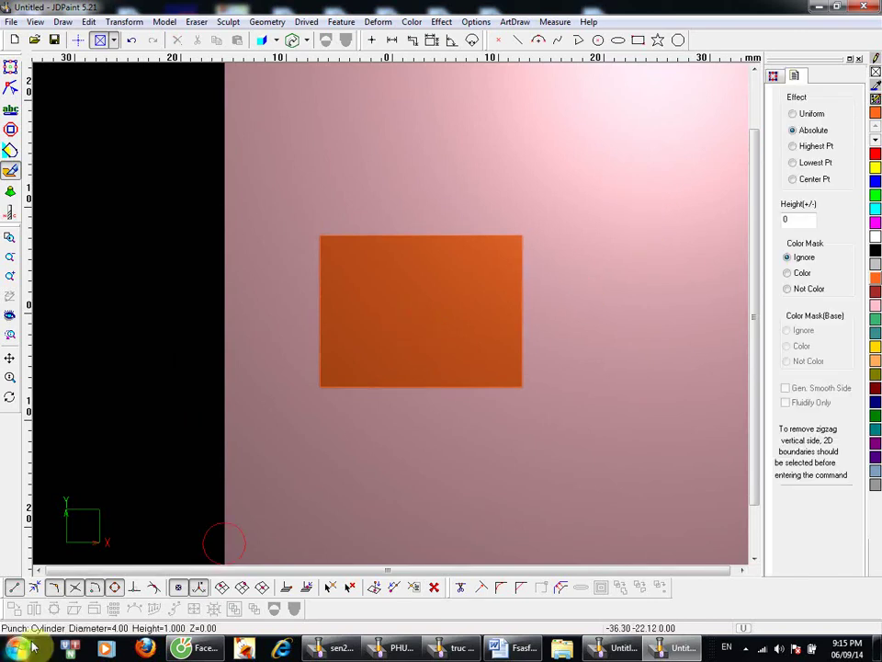
{"action": "left_click", "coordinate": [230, 22]}
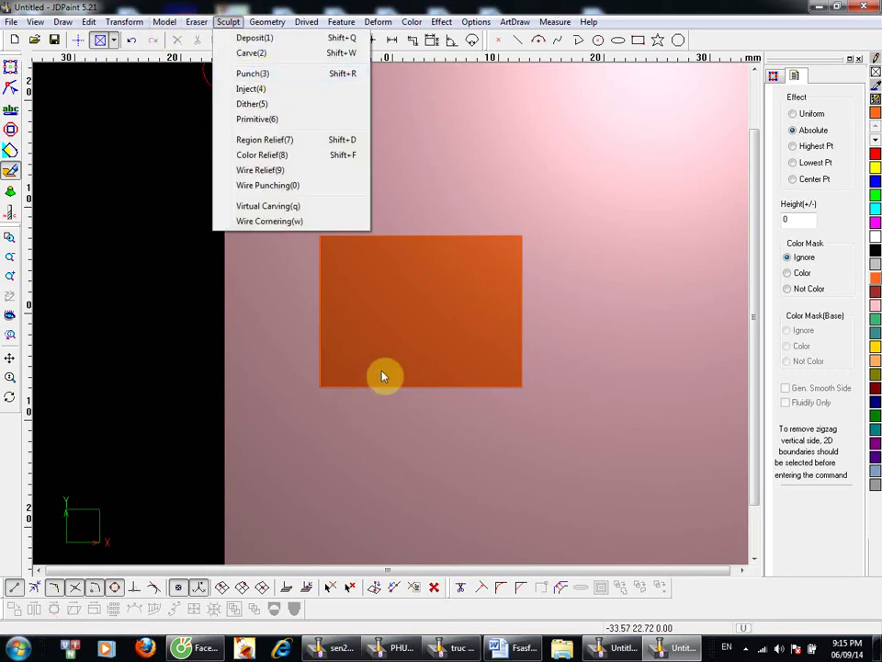
{"action": "key", "text": "Escape"}
{"action": "right_click", "coordinate": [403, 307]}
{"action": "left_click", "coordinate": [436, 310]}
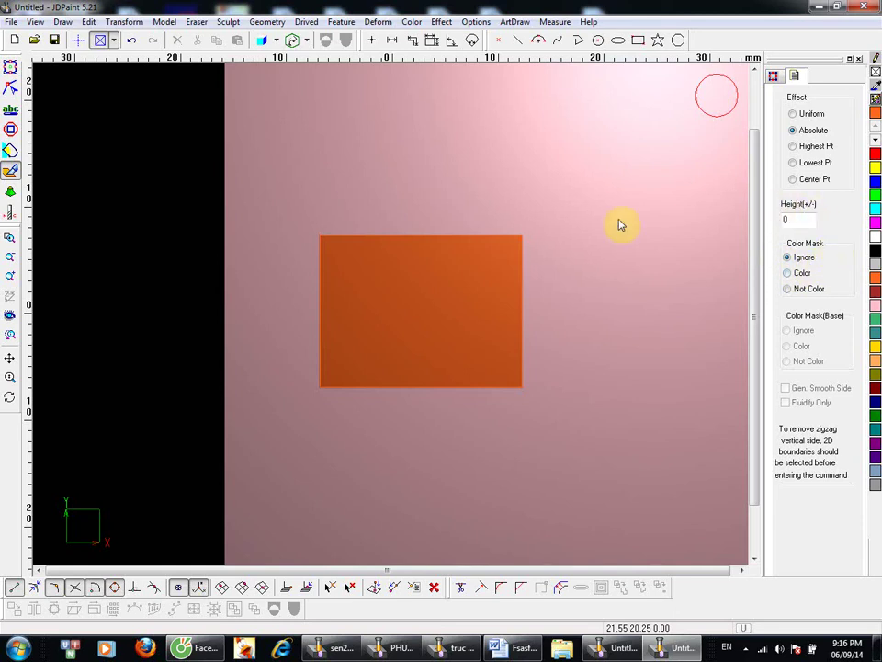
{"action": "left_click", "coordinate": [462, 340]}
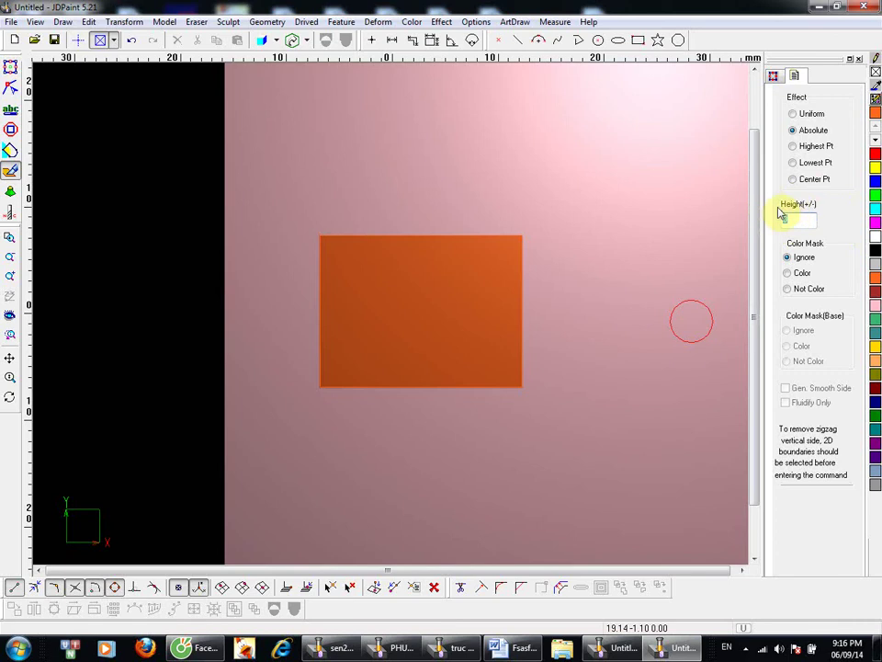
{"action": "double_click", "coordinate": [785, 221]}
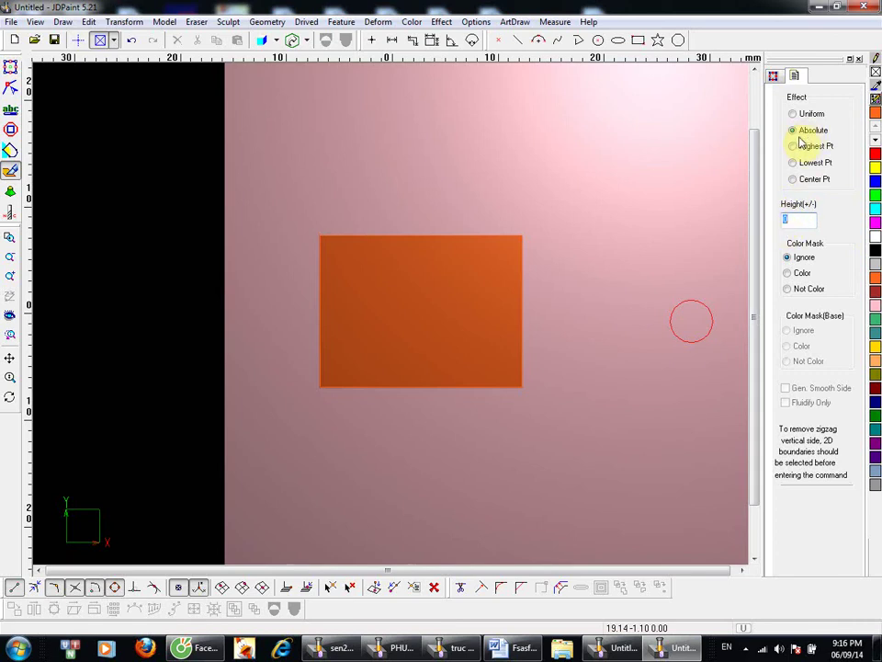
{"action": "left_click", "coordinate": [796, 213]}
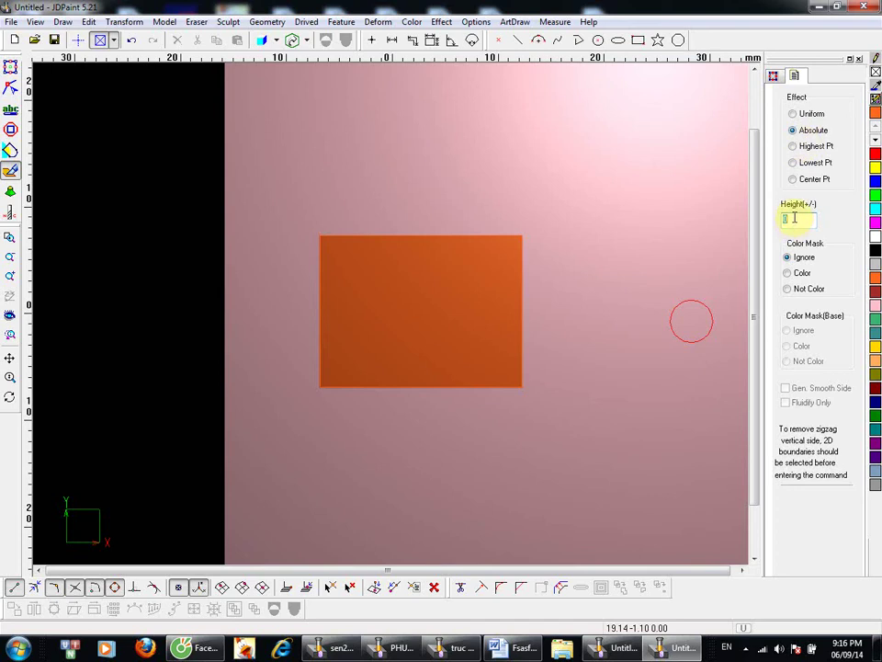
{"action": "double_click", "coordinate": [790, 219]}
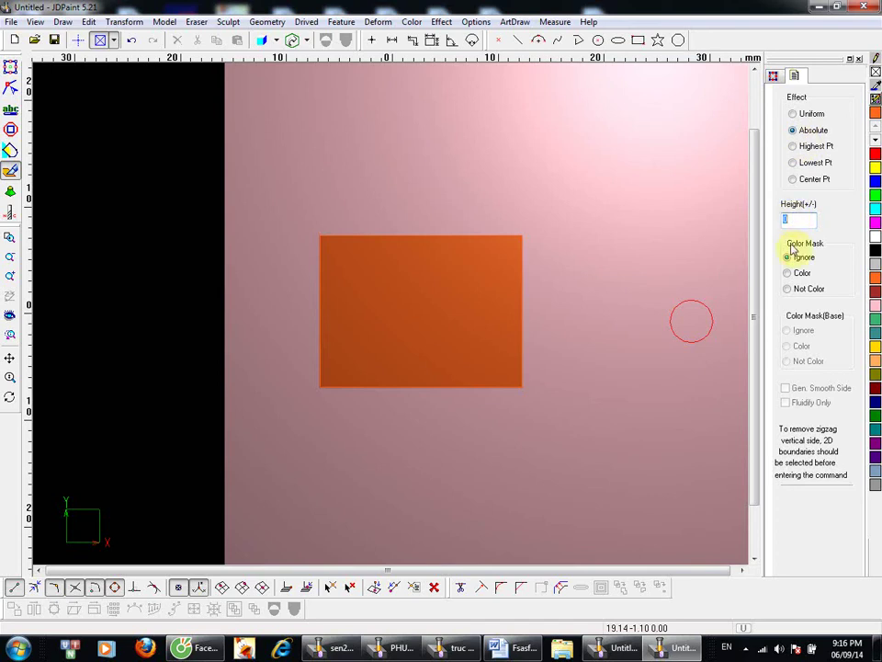
{"action": "type", "text": "6"}
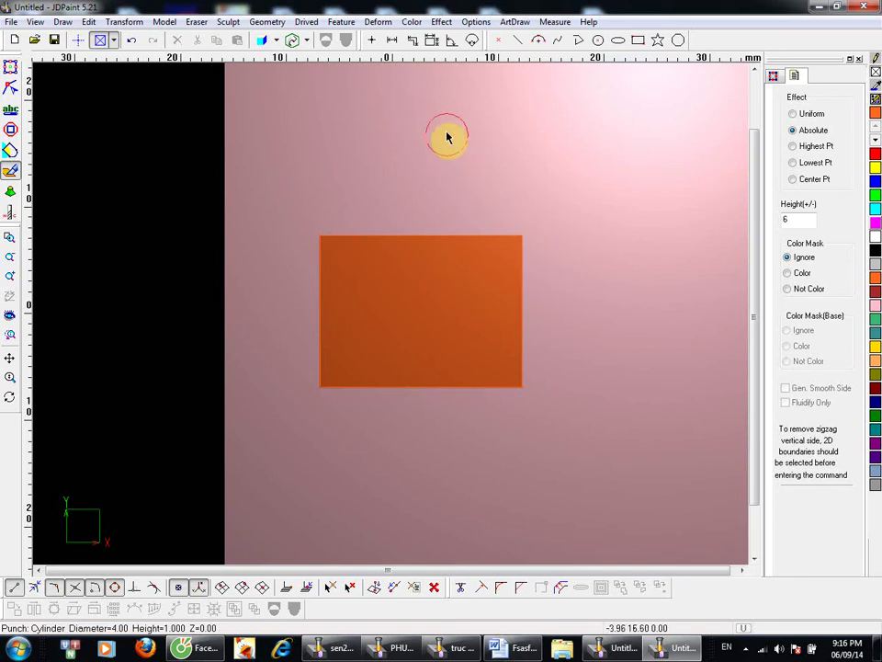
Step: Punch several separate 4 mm diameter cylinders on the pink surface around the upper and right sides of the orange rectangle
{"action": "left_click", "coordinate": [513, 164]}
{"action": "left_click", "coordinate": [570, 221]}
{"action": "left_click", "coordinate": [611, 309]}
{"action": "left_click", "coordinate": [442, 173]}
{"action": "left_click", "coordinate": [386, 163]}
{"action": "middle_click_drag", "start_coordinate": [430, 190], "coordinate": [431, 163]}
{"action": "left_click", "coordinate": [431, 162]}
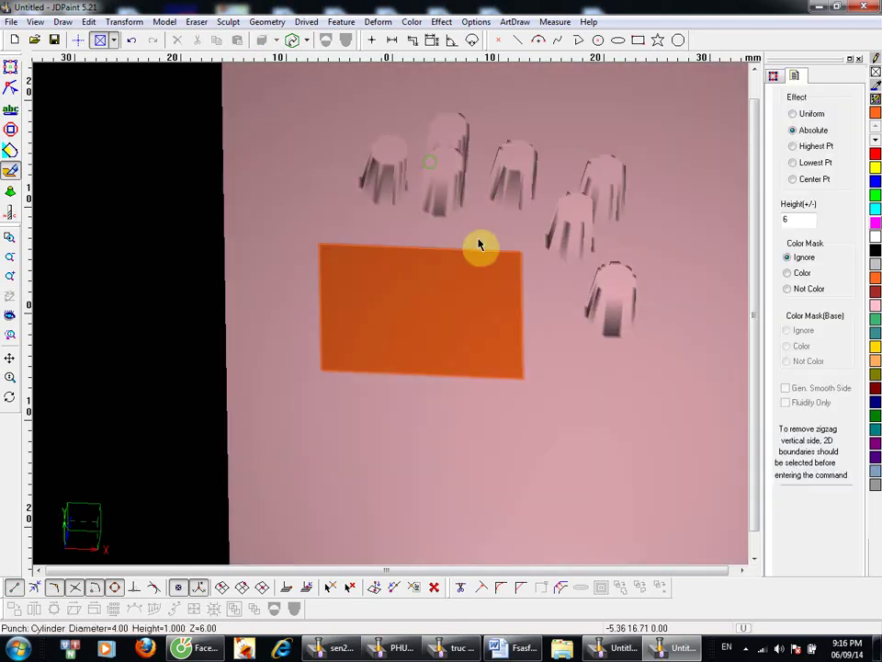
Step: Examine the punched cylinders on the model, leave the Punch tool and return to the top view
{"action": "right_click", "coordinate": [321, 157]}
{"action": "right_click", "coordinate": [345, 202]}
{"action": "left_click", "coordinate": [403, 208]}
{"action": "right_click", "coordinate": [342, 191]}
{"action": "right_click", "coordinate": [342, 191]}
{"action": "left_click", "coordinate": [384, 318]}
{"action": "right_click", "coordinate": [327, 205]}
{"action": "left_click", "coordinate": [357, 223]}
{"action": "middle_click_drag", "start_coordinate": [479, 236], "coordinate": [346, 242]}
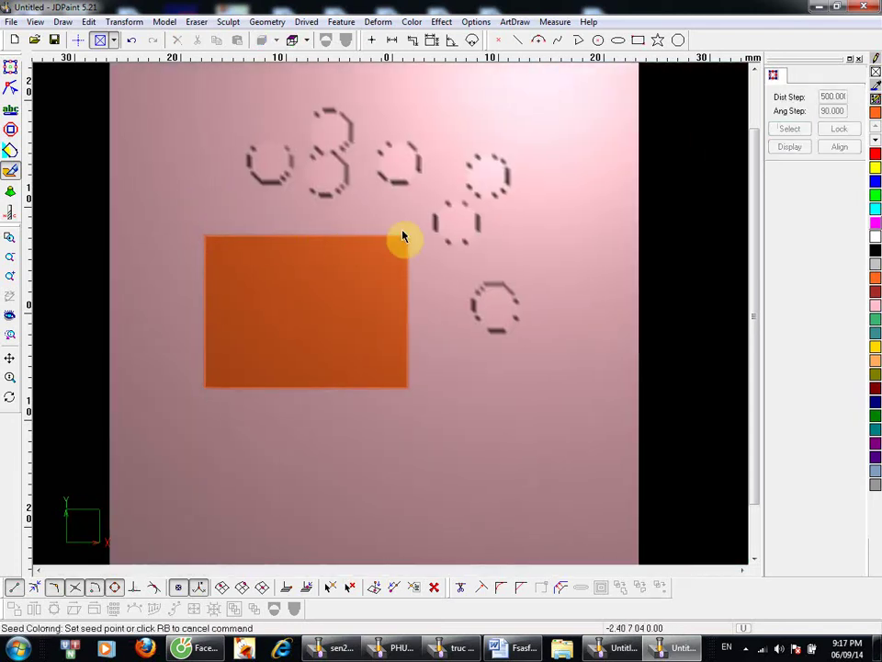
{"action": "right_click", "coordinate": [533, 208]}
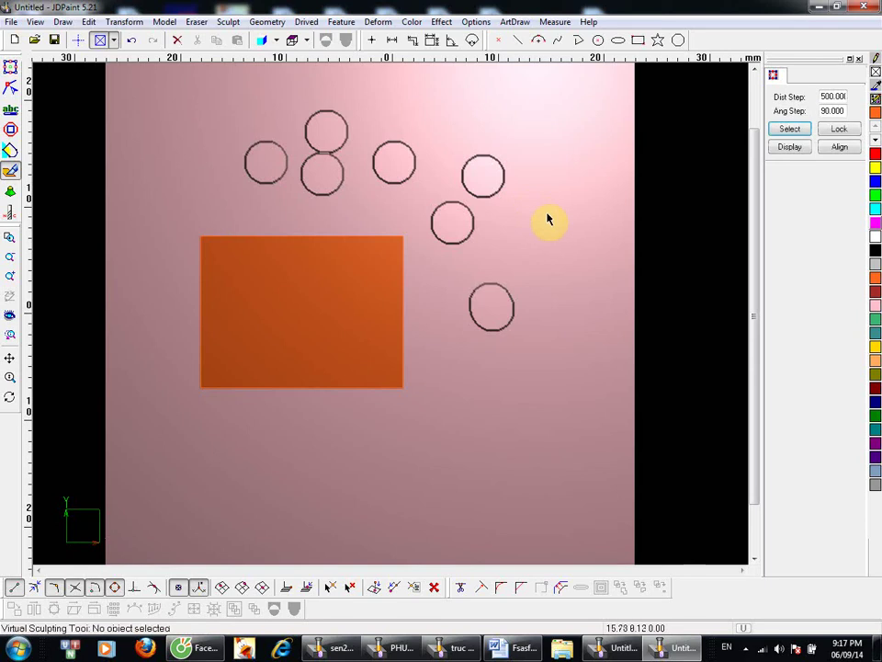
Step: Punch the orange rectangle to an absolute height of 6 with the color mask set to Color
{"action": "key", "text": "Return"}
{"action": "left_click", "coordinate": [792, 274]}
{"action": "middle_click_drag", "start_coordinate": [459, 258], "coordinate": [612, 252]}
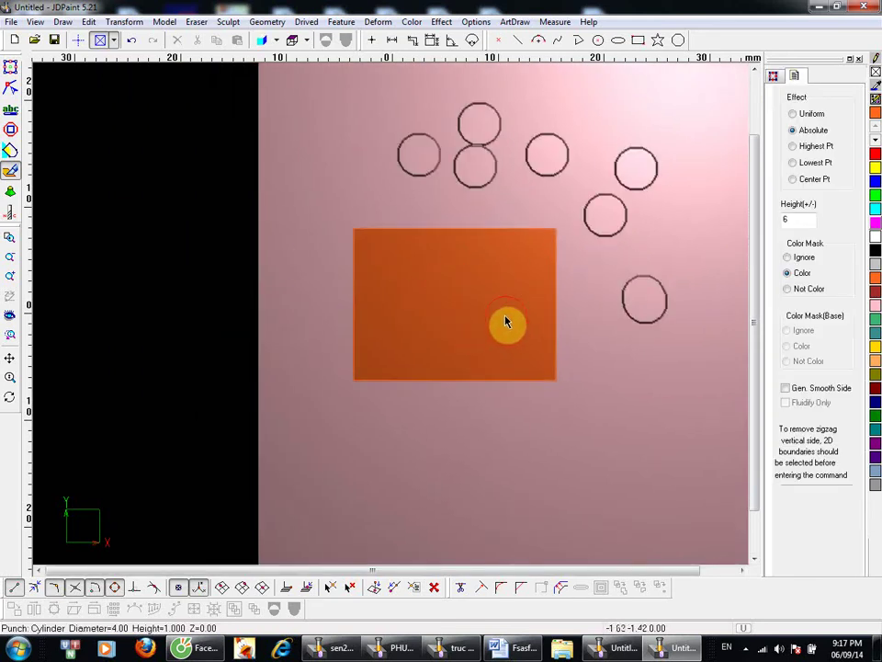
{"action": "middle_click_drag", "start_coordinate": [516, 341], "coordinate": [496, 347]}
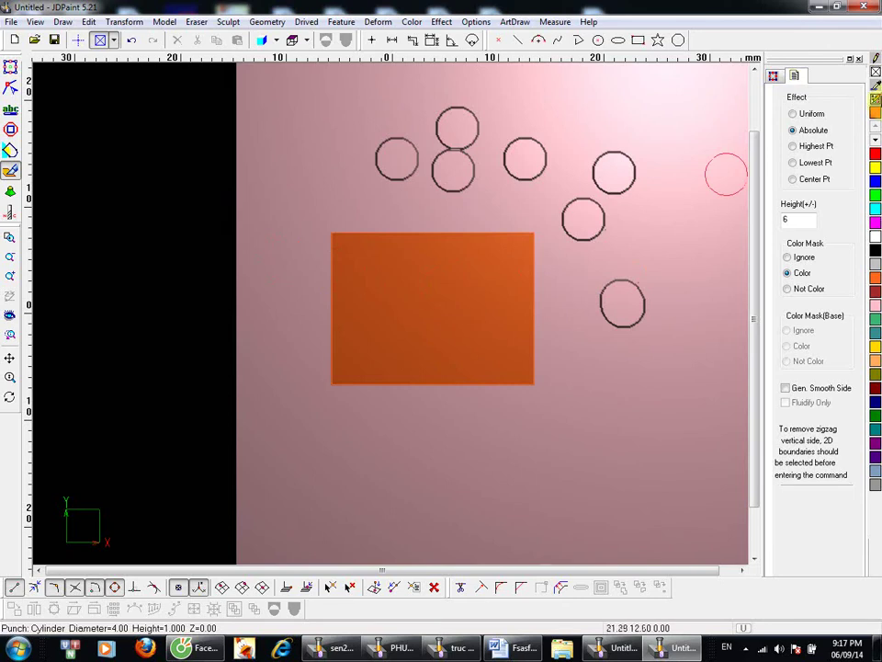
{"action": "left_click", "coordinate": [474, 260]}
{"action": "left_click", "coordinate": [405, 190]}
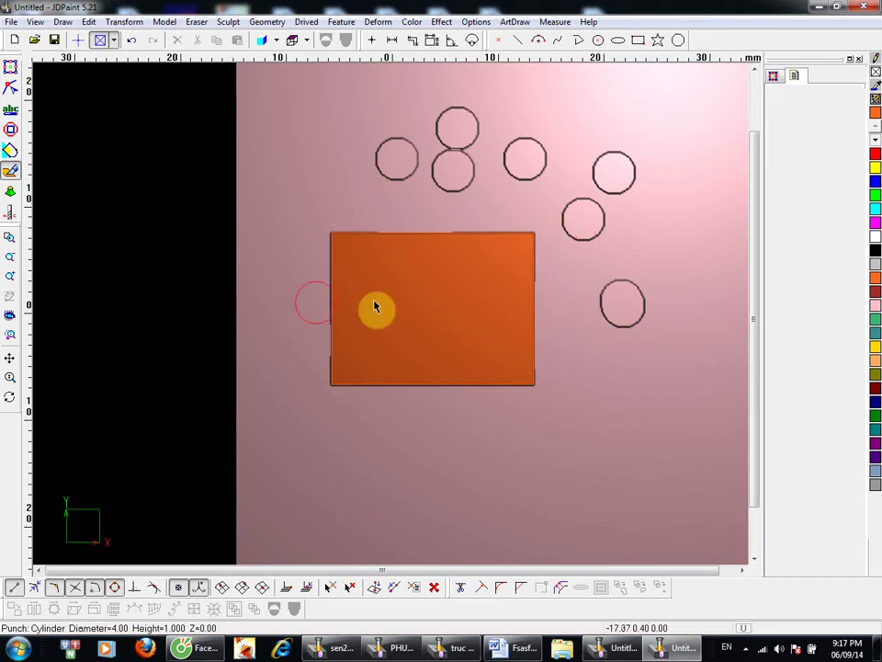
Step: Inspect the raised rectangle up close in a tilted view without the colour map, and restore the top view
{"action": "middle_click_drag", "start_coordinate": [422, 329], "coordinate": [311, 305]}
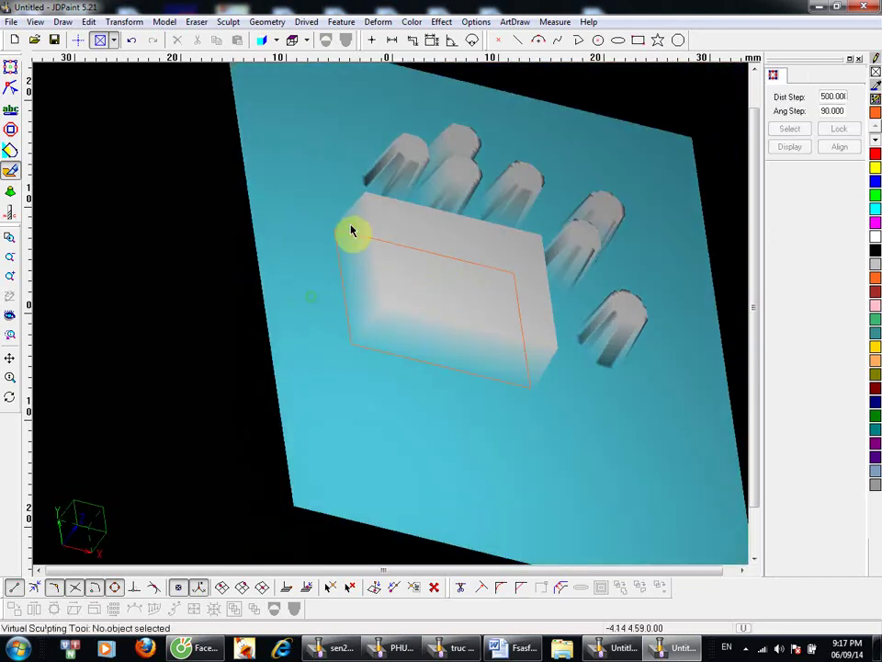
{"action": "scroll", "coordinate": [343, 232], "scroll_direction": "up", "scroll_amount": 3}
{"action": "right_click", "coordinate": [319, 183]}
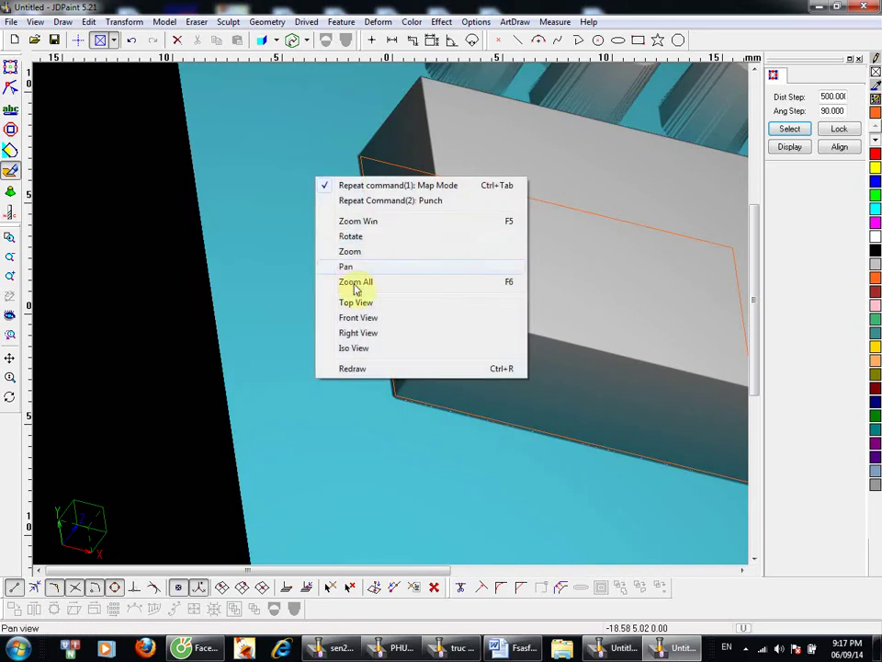
{"action": "left_click", "coordinate": [361, 300]}
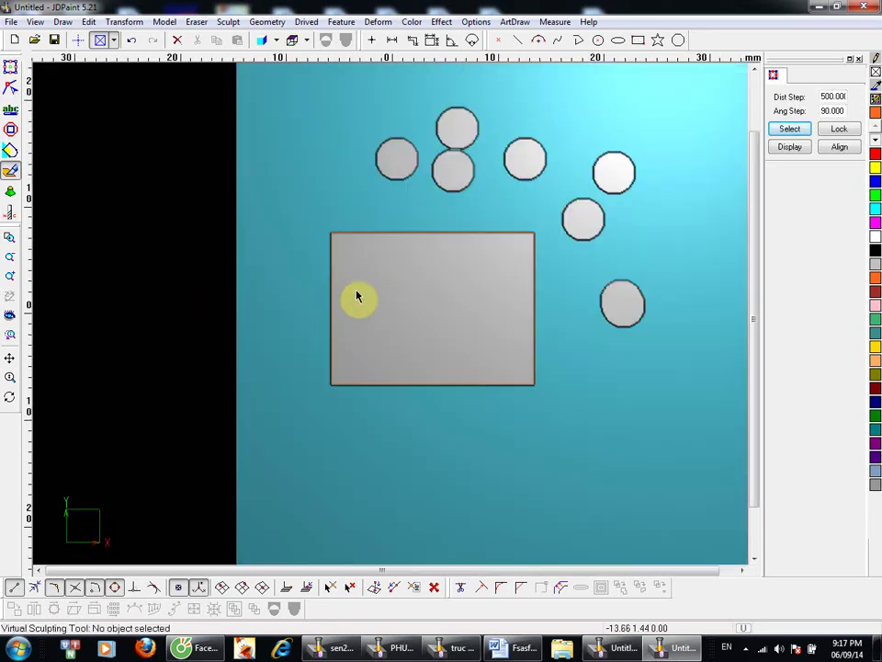
Step: Enlarge the punch to about 20 mm diameter and raise the surface outside the orange rectangle to absolute height 6 with the Not Color mask
{"action": "scroll", "coordinate": [414, 287], "scroll_direction": "up", "scroll_amount": 1}
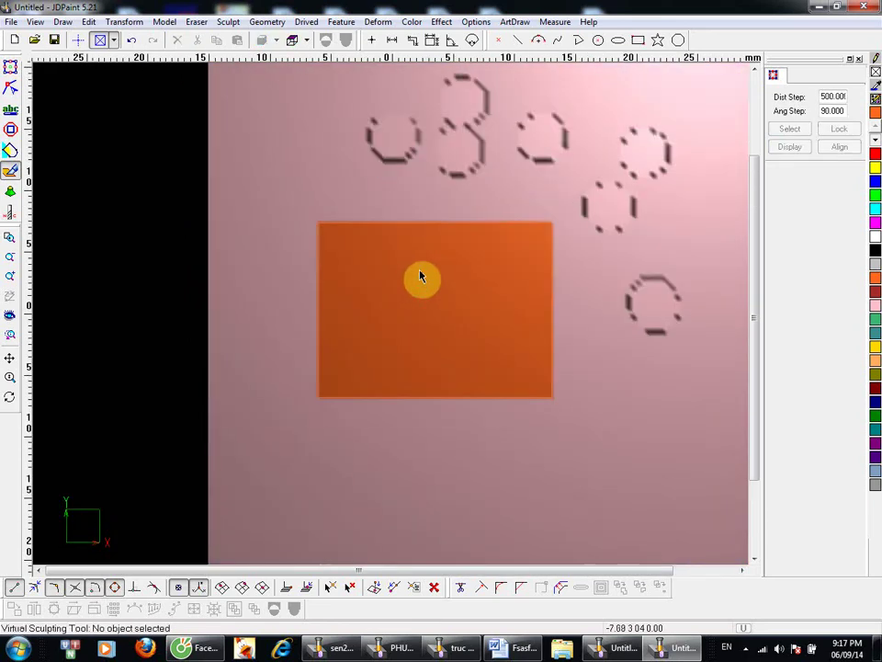
{"action": "key", "text": "space"}
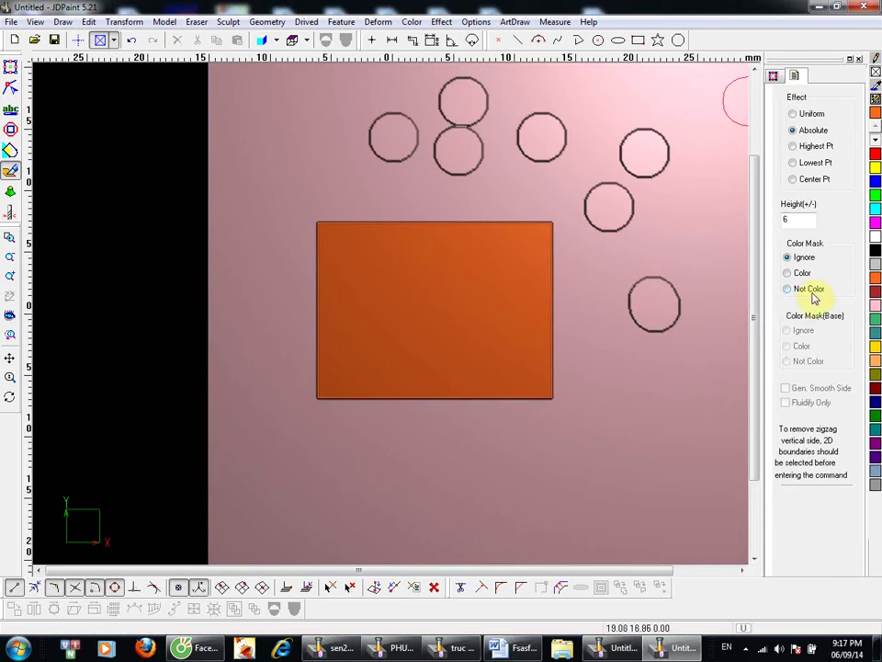
{"action": "scroll", "coordinate": [413, 386], "scroll_direction": "down", "scroll_amount": 3}
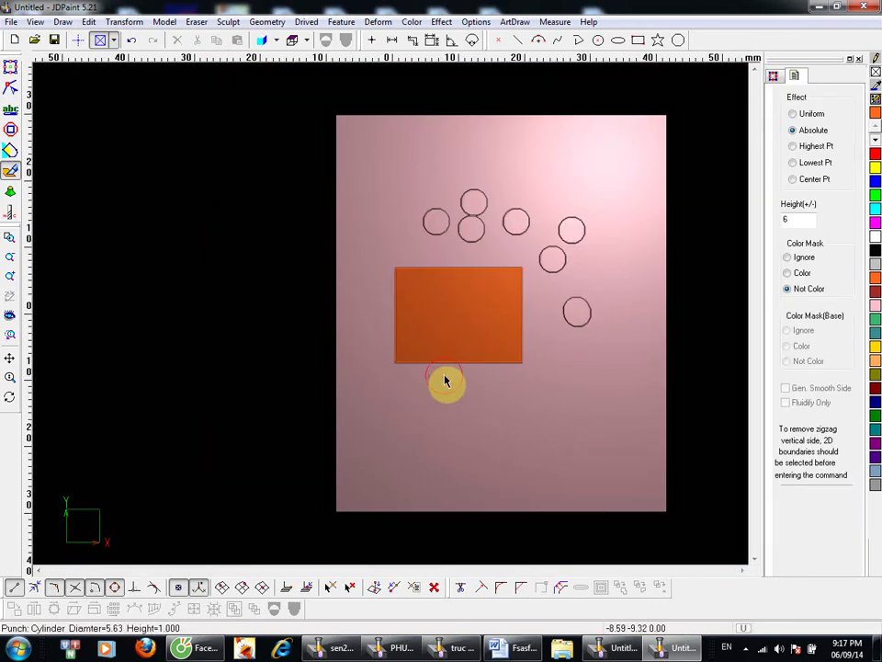
{"action": "key", "text": "a"}
{"action": "key", "text": "a"}
{"action": "key", "text": "a"}
{"action": "key", "text": "a"}
{"action": "key", "text": "a"}
{"action": "key", "text": "a"}
{"action": "key", "text": "a"}
{"action": "key", "text": "a"}
{"action": "key", "text": "a"}
{"action": "key", "text": "a"}
{"action": "key", "text": "a"}
{"action": "key", "text": "a"}
{"action": "key", "text": "a"}
{"action": "mouse_move", "coordinate": [435, 222]}
{"action": "left_mouse_down"}
{"action": "mouse_move", "coordinate": [398, 245]}
{"action": "mouse_move", "coordinate": [422, 379]}
{"action": "mouse_move", "coordinate": [570, 364]}
{"action": "mouse_move", "coordinate": [445, 270]}
{"action": "mouse_move", "coordinate": [445, 429]}
{"action": "mouse_move", "coordinate": [633, 418]}
{"action": "mouse_move", "coordinate": [573, 203]}
{"action": "mouse_move", "coordinate": [443, 148]}
{"action": "mouse_move", "coordinate": [319, 266]}
{"action": "mouse_move", "coordinate": [437, 461]}
{"action": "mouse_move", "coordinate": [649, 384]}
{"action": "mouse_move", "coordinate": [622, 157]}
{"action": "mouse_move", "coordinate": [603, 133]}
{"action": "mouse_move", "coordinate": [735, 204]}
{"action": "left_mouse_up"}
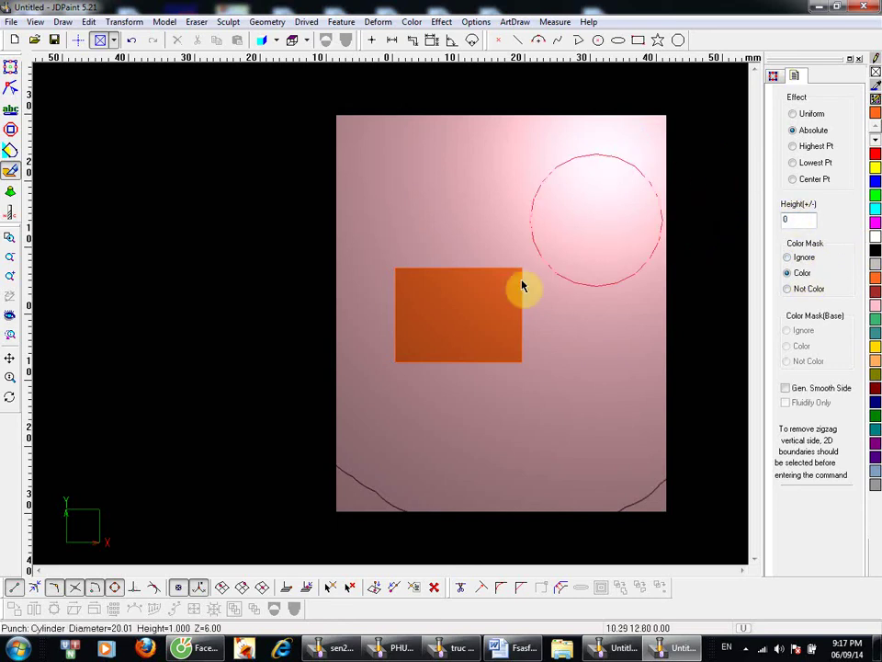
Step: Punch to absolute height 0 the orange rectangle with the Color mask, and part of the surrounding pink surface with Not Color
{"action": "mouse_move", "coordinate": [457, 313]}
{"action": "middle_mouse_down"}
{"action": "mouse_move", "coordinate": [364, 348]}
{"action": "mouse_move", "coordinate": [459, 314]}
{"action": "middle_mouse_up"}
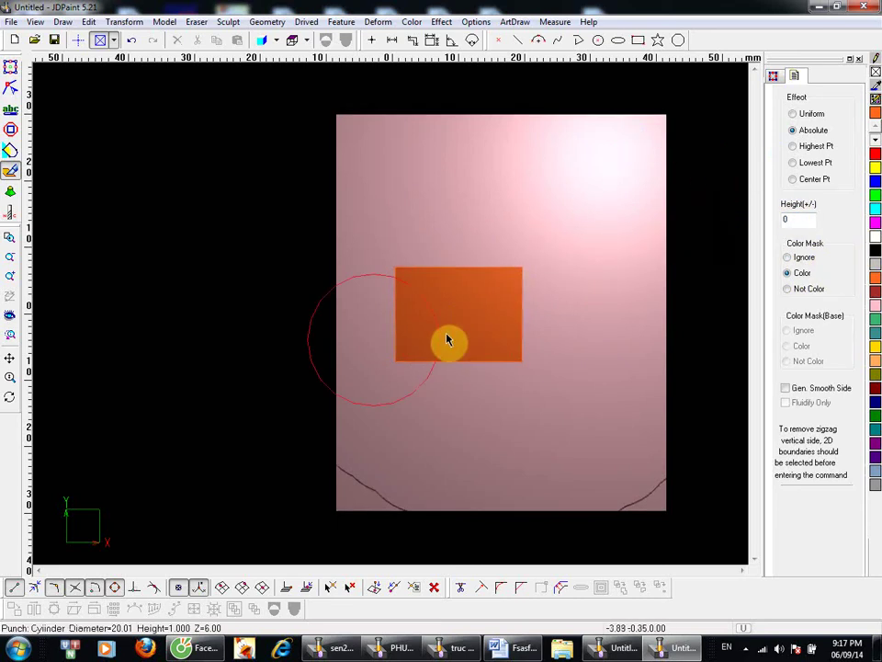
{"action": "right_click", "coordinate": [494, 195]}
{"action": "right_click", "coordinate": [494, 197]}
{"action": "mouse_move", "coordinate": [486, 232]}
{"action": "left_mouse_down"}
{"action": "mouse_move", "coordinate": [456, 243]}
{"action": "mouse_move", "coordinate": [340, 469]}
{"action": "mouse_move", "coordinate": [463, 499]}
{"action": "mouse_move", "coordinate": [551, 442]}
{"action": "left_mouse_up"}
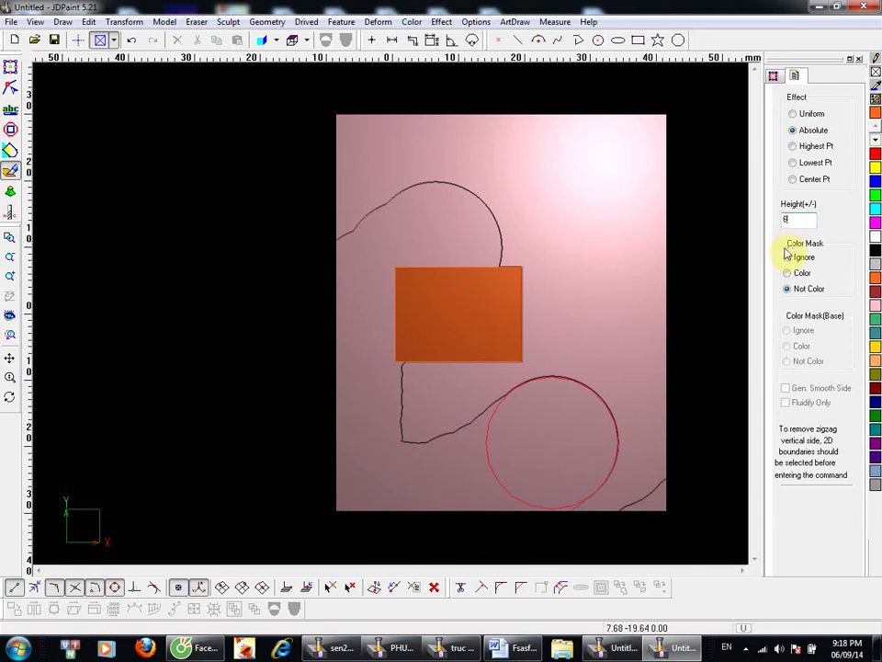
Step: Raise the whole surface around the orange rectangle to an absolute height of 6 with the color mask set to Not Color
{"action": "mouse_move", "coordinate": [612, 236]}
{"action": "left_mouse_down"}
{"action": "mouse_move", "coordinate": [439, 324]}
{"action": "mouse_move", "coordinate": [432, 346]}
{"action": "left_mouse_up"}
{"action": "right_click", "coordinate": [432, 331]}
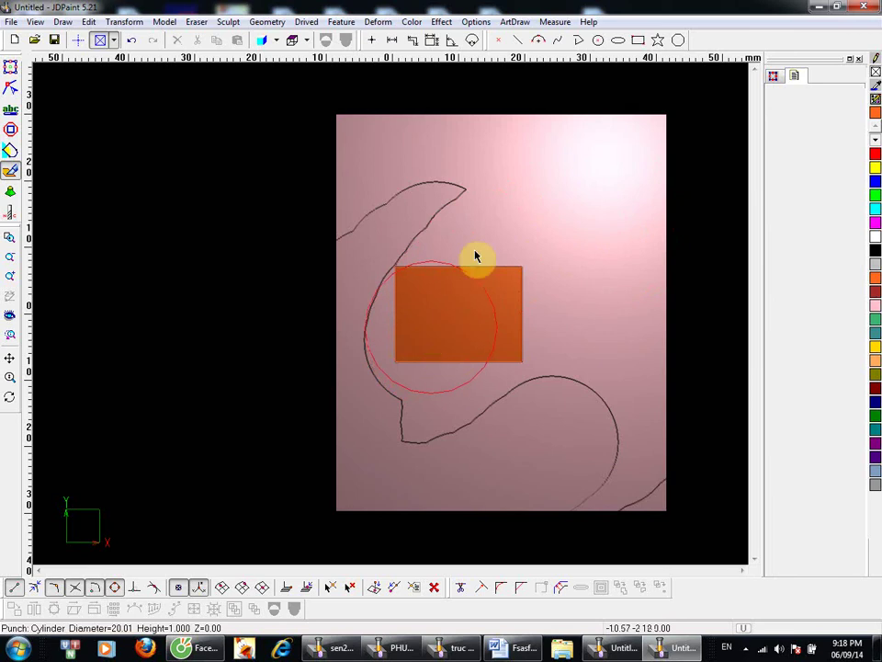
{"action": "mouse_move", "coordinate": [501, 186]}
{"action": "left_mouse_down"}
{"action": "mouse_move", "coordinate": [419, 213]}
{"action": "mouse_move", "coordinate": [353, 312]}
{"action": "mouse_move", "coordinate": [403, 476]}
{"action": "mouse_move", "coordinate": [596, 496]}
{"action": "mouse_move", "coordinate": [510, 397]}
{"action": "mouse_move", "coordinate": [458, 472]}
{"action": "mouse_move", "coordinate": [350, 474]}
{"action": "mouse_move", "coordinate": [505, 414]}
{"action": "mouse_move", "coordinate": [442, 303]}
{"action": "left_mouse_up"}
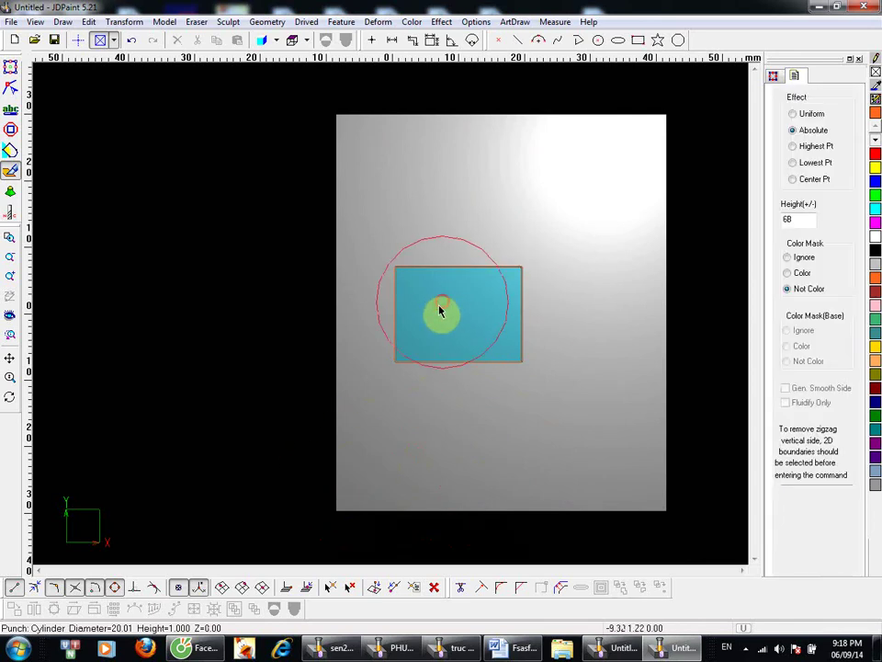
{"action": "right_click", "coordinate": [473, 163]}
Step: Inspect the recessed rectangle up close from several tilted angles without the colour map, and restore the top view
{"action": "middle_click_drag", "start_coordinate": [469, 331], "coordinate": [498, 311]}
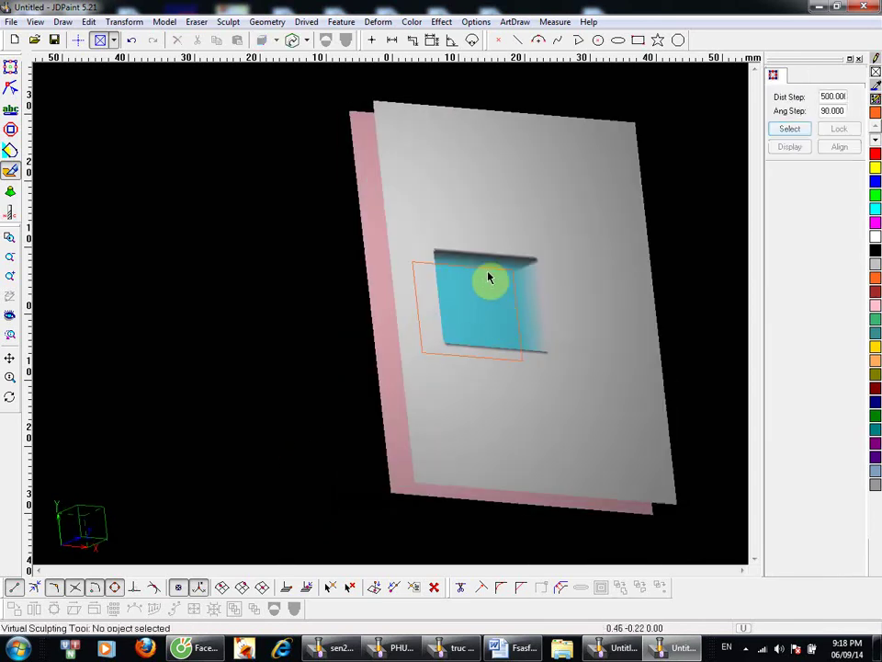
{"action": "scroll", "coordinate": [438, 300], "scroll_direction": "up", "scroll_amount": 3}
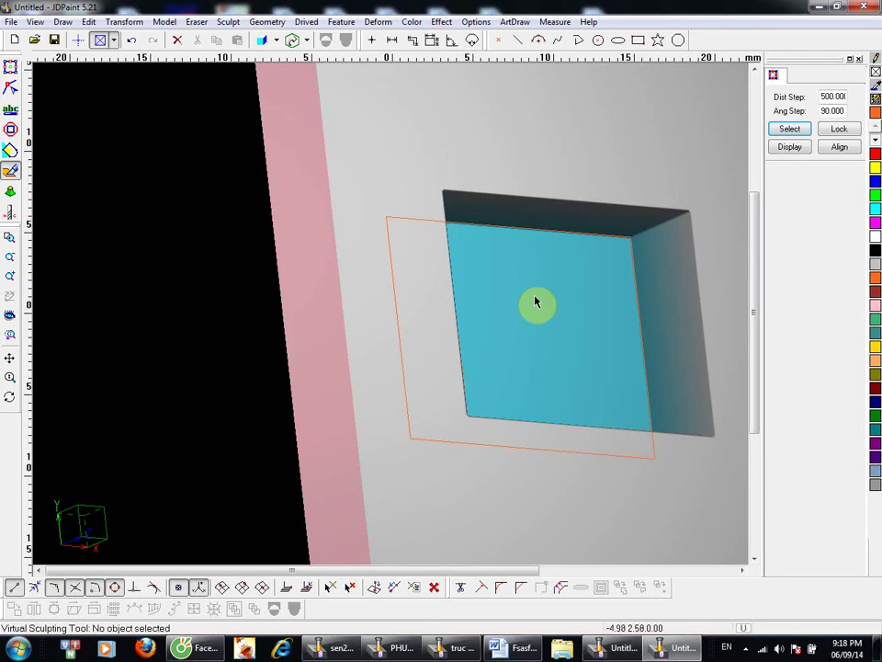
{"action": "right_click", "coordinate": [563, 275]}
{"action": "left_click", "coordinate": [591, 399]}
{"action": "middle_click_drag", "start_coordinate": [532, 269], "coordinate": [507, 327]}
{"action": "middle_click_drag", "start_coordinate": [504, 275], "coordinate": [534, 229]}
{"action": "mouse_move", "coordinate": [585, 252]}
{"action": "middle_mouse_down"}
{"action": "mouse_move", "coordinate": [446, 283]}
{"action": "mouse_move", "coordinate": [463, 258]}
{"action": "middle_mouse_up"}
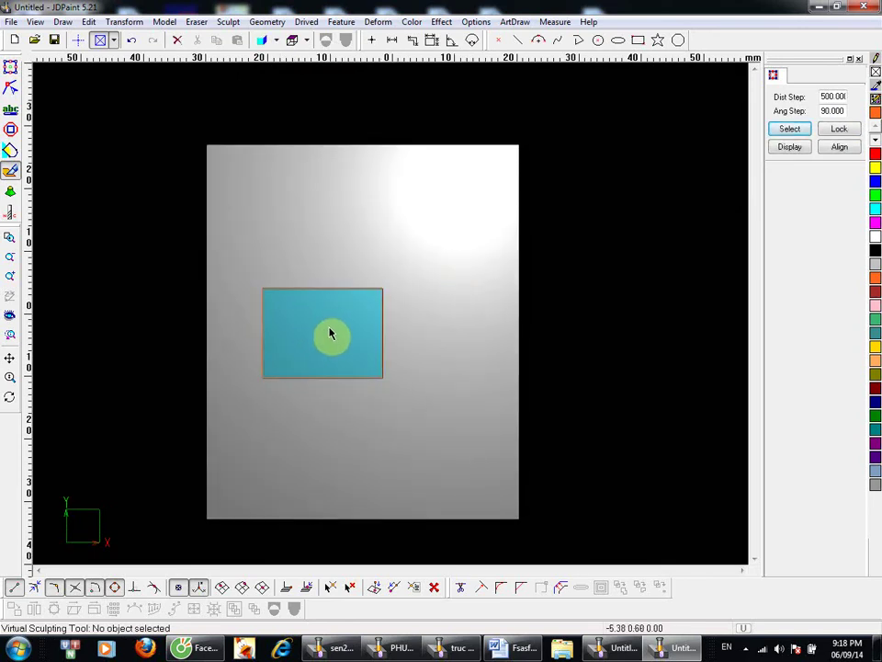
Step: Punch the surface surrounding the rectangle down to an absolute height of 0 with the color mask set to Color
{"action": "key", "text": "p"}
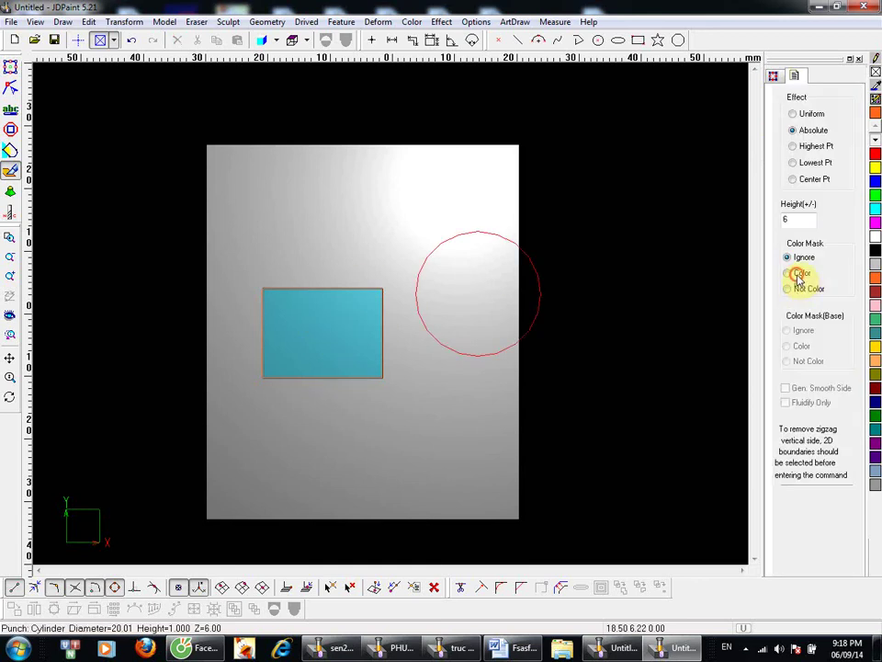
{"action": "type", "text": "0"}
{"action": "middle_click", "coordinate": [359, 240]}
{"action": "left_click", "coordinate": [267, 229], "text": "shift"}
{"action": "left_click", "coordinate": [289, 206]}
{"action": "right_click", "coordinate": [380, 210]}
Step: Punch the orange rectangle to an absolute height of 6 with the Color mask and leave the Punch tool
{"action": "key", "text": "p"}
{"action": "left_click", "coordinate": [346, 353], "text": "shift"}
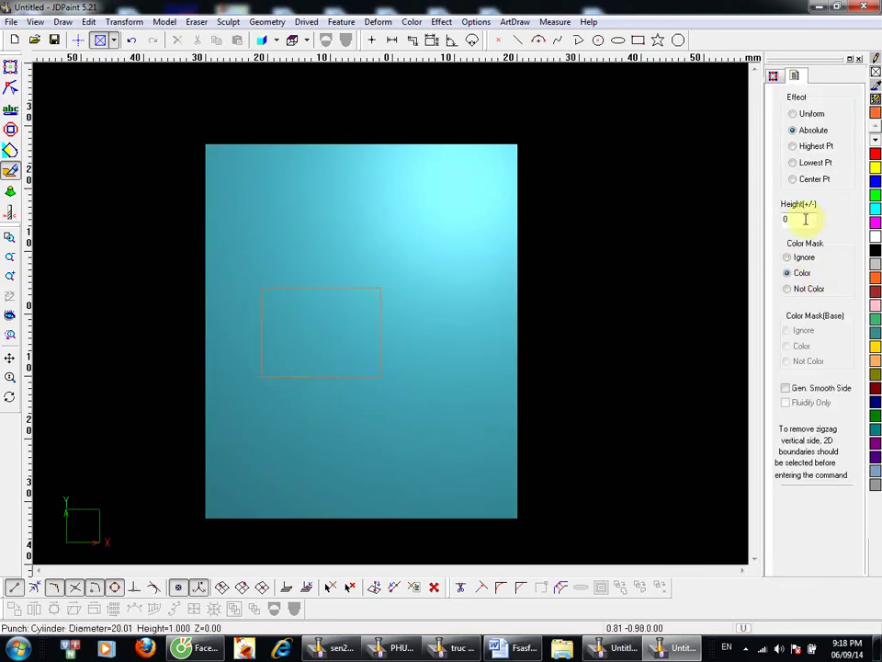
{"action": "middle_click", "coordinate": [357, 315]}
{"action": "left_click", "coordinate": [326, 327]}
{"action": "left_click", "coordinate": [331, 327]}
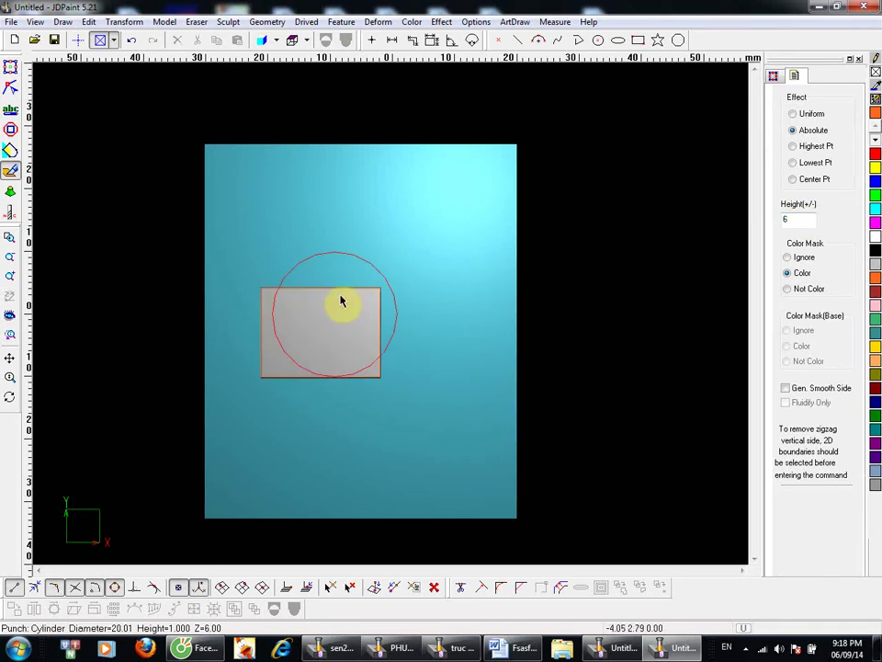
{"action": "scroll", "coordinate": [346, 367], "scroll_direction": "up", "scroll_amount": 1}
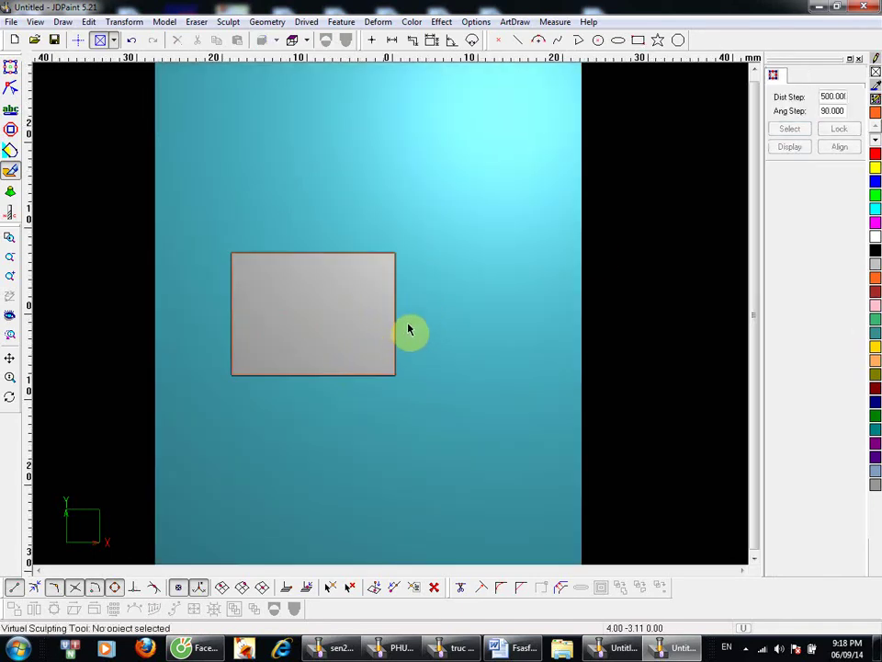
{"action": "scroll", "coordinate": [430, 353], "scroll_direction": "down", "scroll_amount": 1}
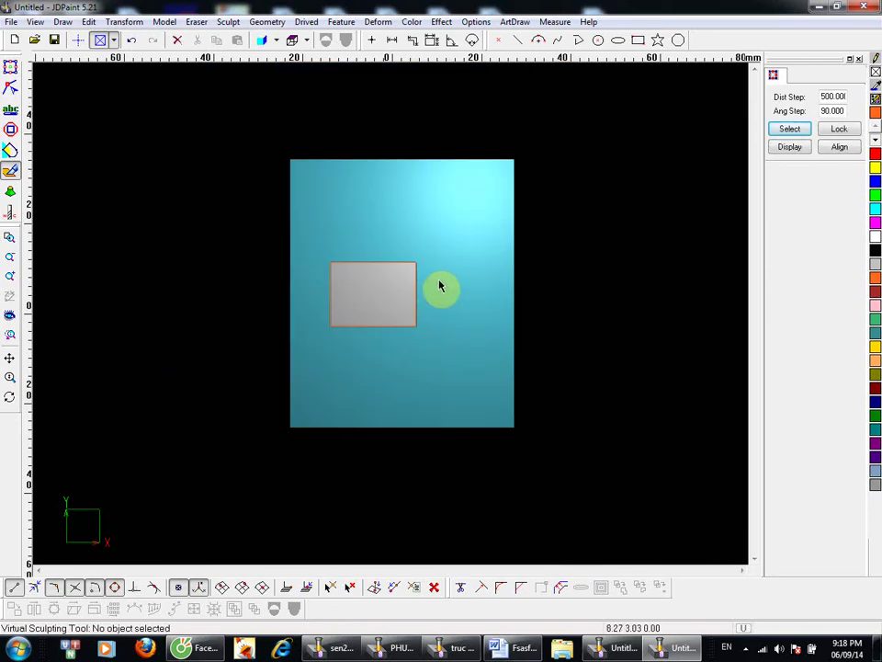
Step: Crop the model along the orange rectangle's outline with Delete Original enabled
{"action": "left_click", "coordinate": [163, 21]}
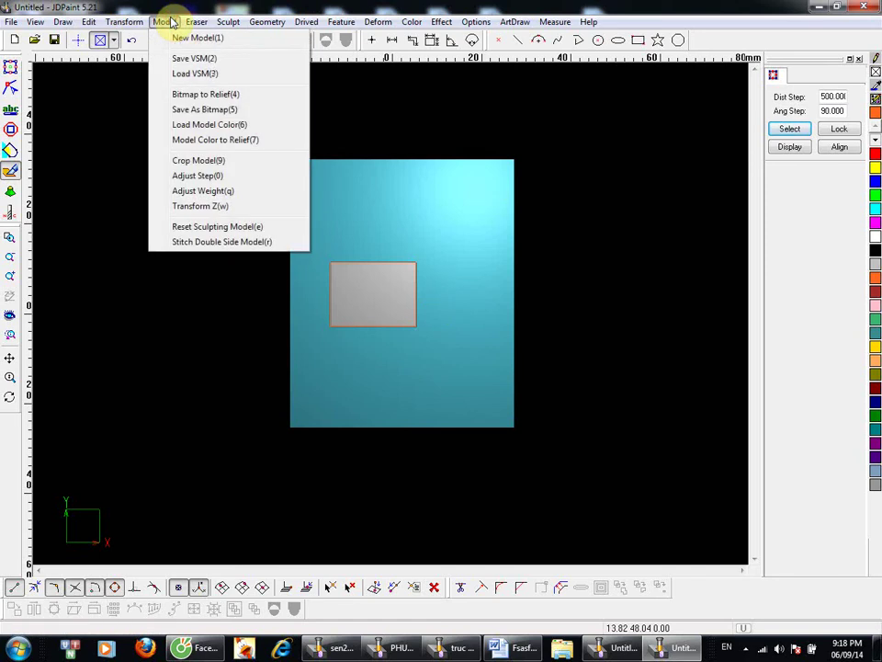
{"action": "left_click", "coordinate": [191, 163]}
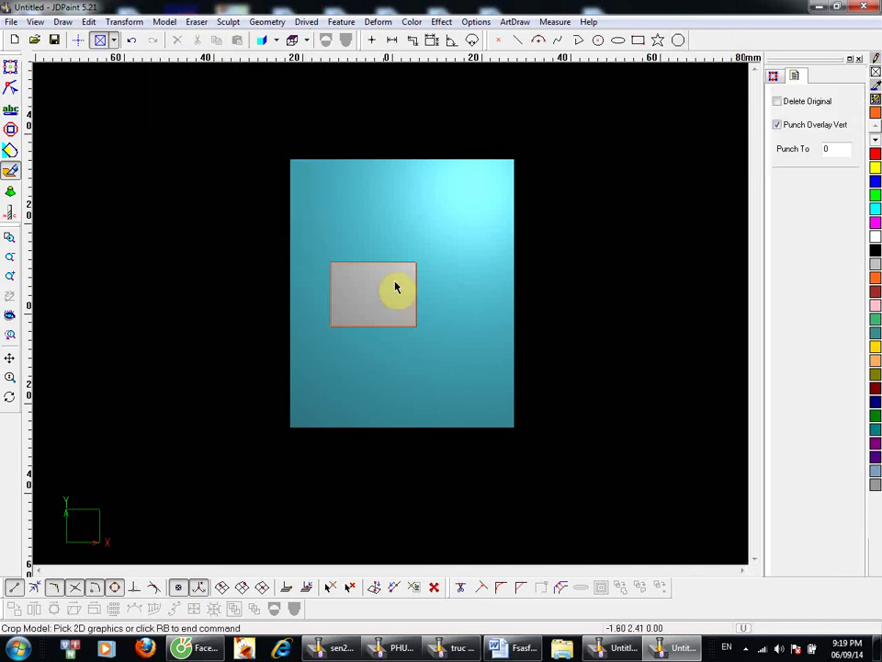
{"action": "left_click", "coordinate": [789, 104]}
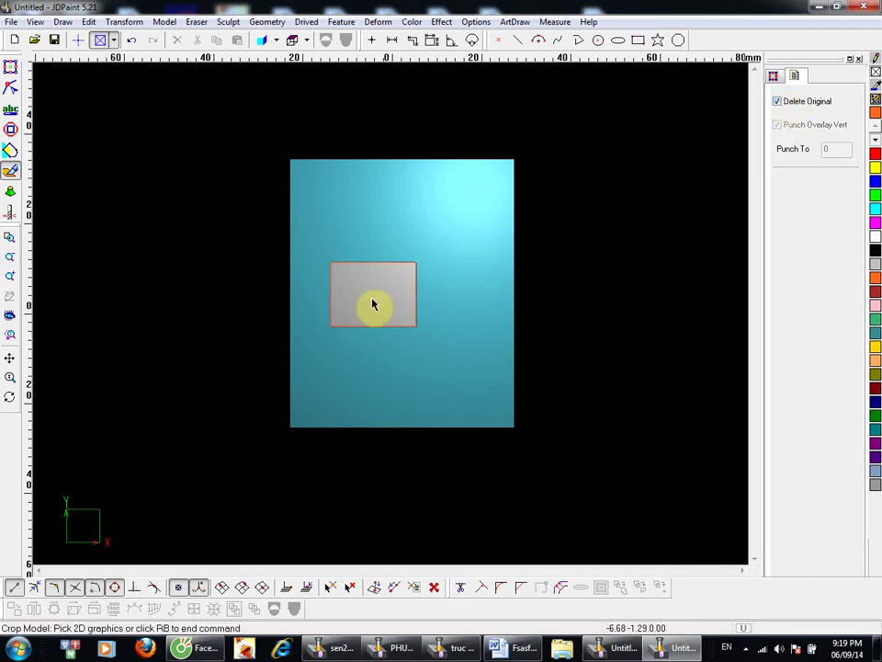
{"action": "scroll", "coordinate": [376, 302], "scroll_direction": "up", "scroll_amount": 2}
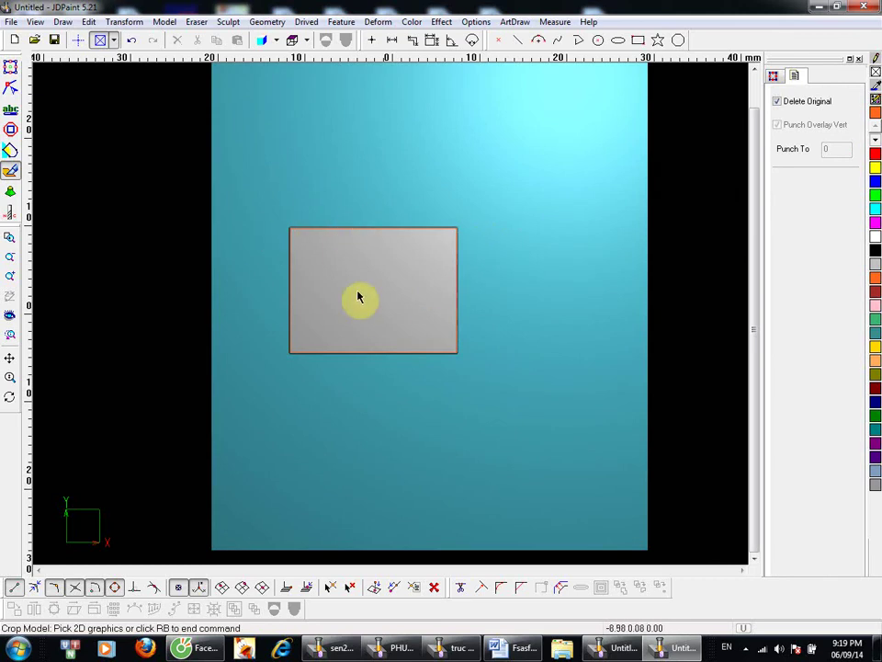
{"action": "left_click", "coordinate": [337, 231]}
{"action": "right_click", "coordinate": [337, 235]}
Step: Examine the cropped model in a tilted view and leave virtual sculpting
{"action": "right_click", "coordinate": [402, 150]}
{"action": "left_click", "coordinate": [220, 141]}
{"action": "middle_click_drag", "start_coordinate": [329, 280], "coordinate": [344, 254]}
{"action": "left_click", "coordinate": [368, 275]}
{"action": "right_click", "coordinate": [278, 59]}
{"action": "left_click", "coordinate": [321, 246]}
{"action": "key", "text": "Escape"}
Step: Set the display mode to Shaded (OpenGL) and select the cropped rectangular surface in a tilted view
{"action": "left_click", "coordinate": [275, 40]}
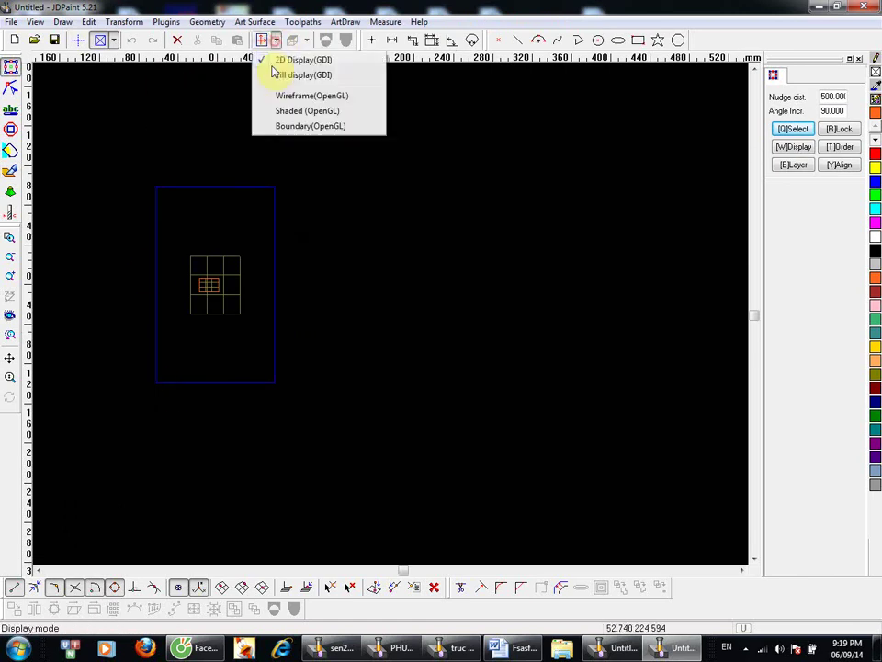
{"action": "left_click", "coordinate": [283, 111]}
{"action": "middle_click_drag", "start_coordinate": [229, 319], "coordinate": [211, 281]}
{"action": "left_click", "coordinate": [331, 273]}
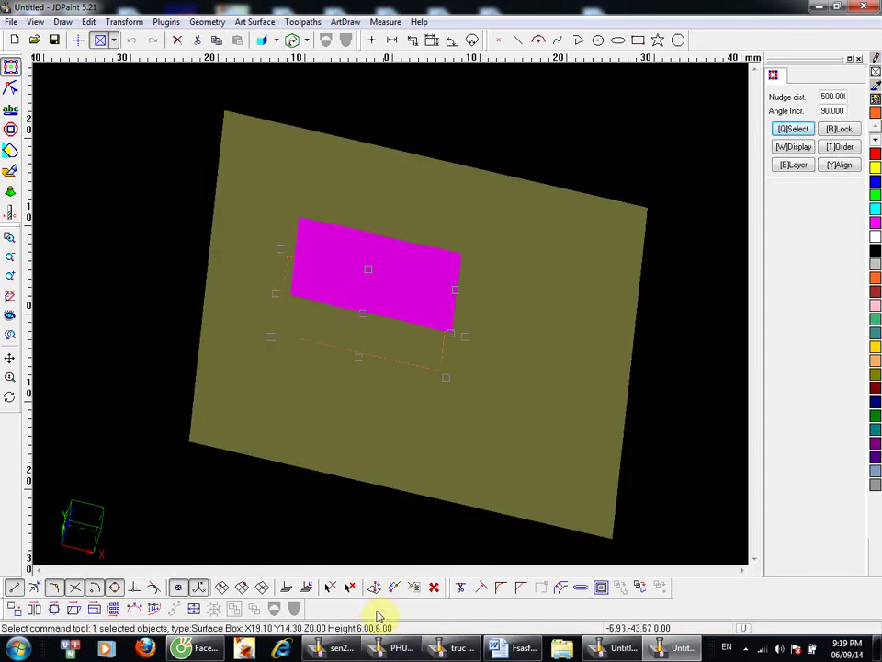
Step: Select the cropped rectangular surface together with its outline and delete them
{"action": "right_click", "coordinate": [145, 302]}
{"action": "left_click", "coordinate": [204, 442]}
{"action": "left_click_drag", "start_coordinate": [471, 438], "coordinate": [304, 308]}
{"action": "key", "text": "shift+6"}
{"action": "scroll", "coordinate": [340, 259], "scroll_direction": "up", "scroll_amount": 2}
{"action": "key", "text": "shift+1"}
{"action": "left_click_drag", "start_coordinate": [508, 460], "coordinate": [245, 227]}
{"action": "key", "text": "Delete"}
Step: Examine the remaining base surface in a tilted view and return to the top view
{"action": "left_click_drag", "start_coordinate": [582, 512], "coordinate": [149, 254]}
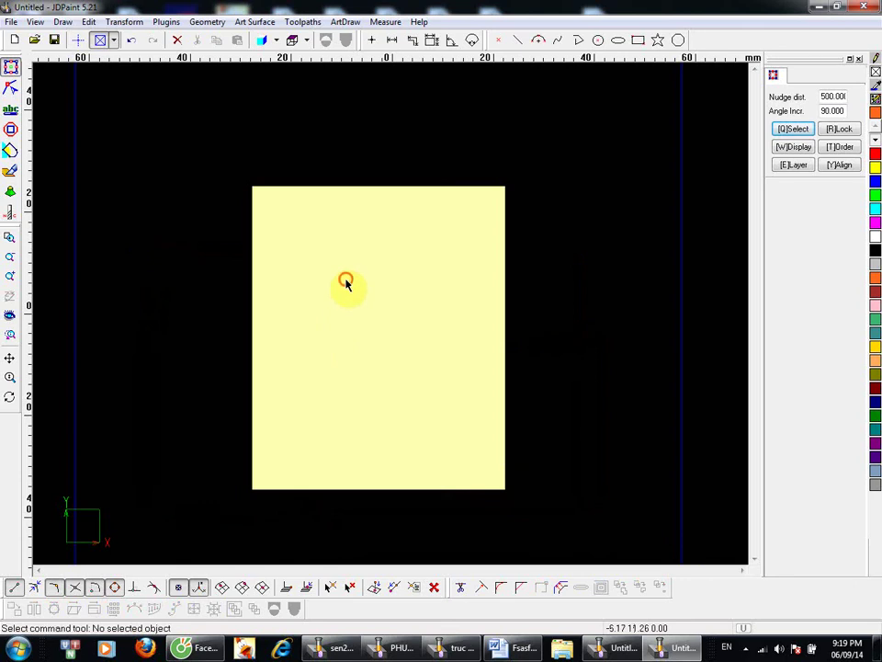
{"action": "scroll", "coordinate": [348, 298], "scroll_direction": "down", "scroll_amount": 2}
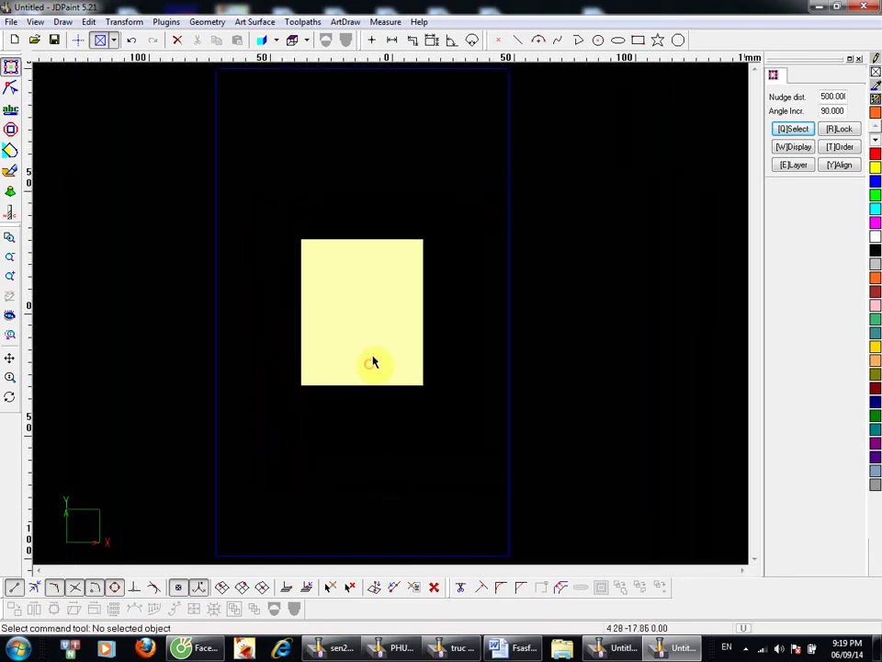
{"action": "scroll", "coordinate": [372, 360], "scroll_direction": "down", "scroll_amount": 3}
{"action": "middle_click_drag", "start_coordinate": [372, 311], "coordinate": [363, 334]}
{"action": "right_click", "coordinate": [349, 321]}
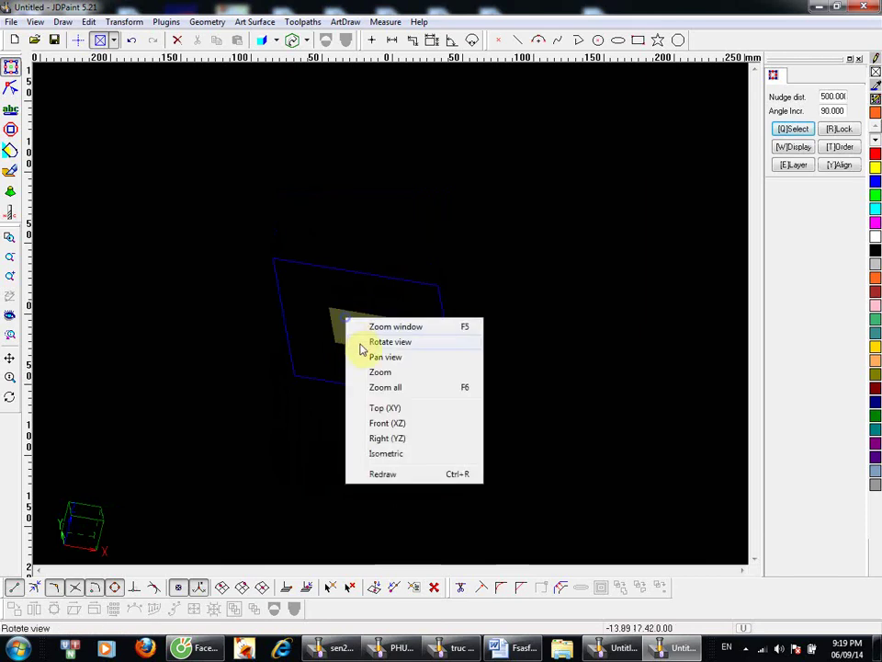
{"action": "left_click", "coordinate": [374, 408]}
{"action": "double_click", "coordinate": [365, 349]}
Step: Enter virtual sculpting and create a new sculpting model
{"action": "left_click", "coordinate": [9, 317]}
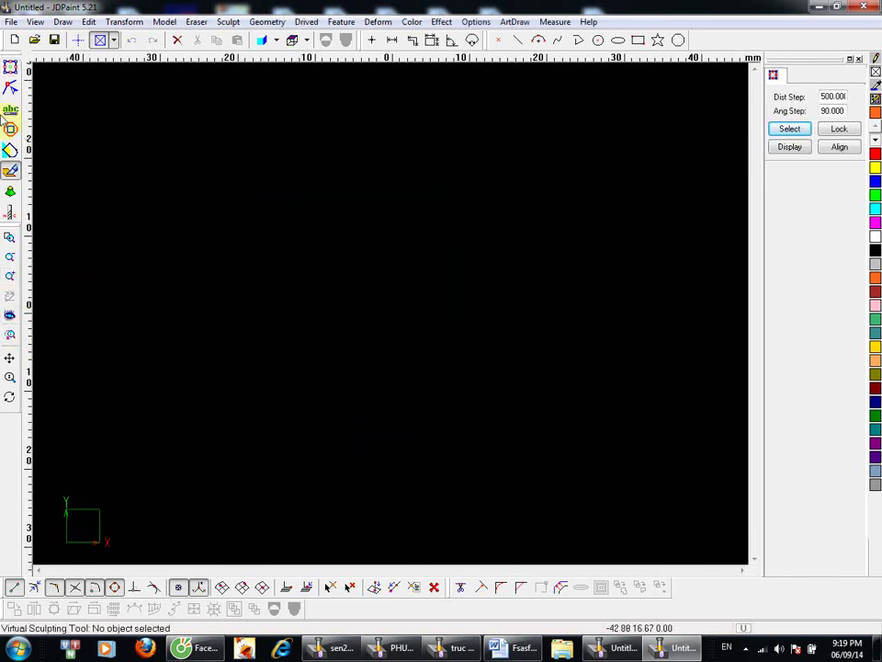
{"action": "left_click", "coordinate": [196, 21]}
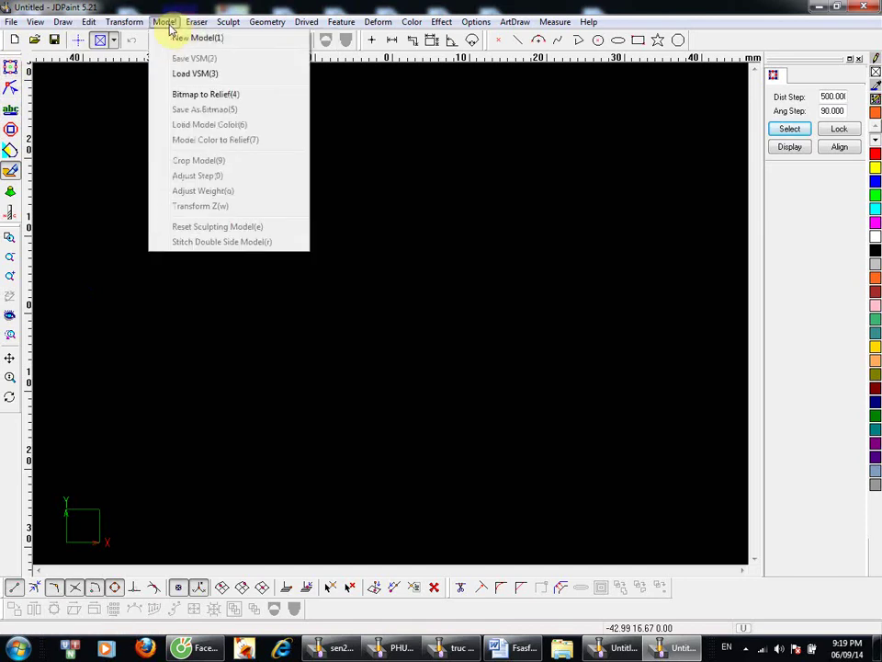
{"action": "left_click", "coordinate": [173, 36]}
{"action": "middle_click_drag", "start_coordinate": [353, 285], "coordinate": [345, 258]}
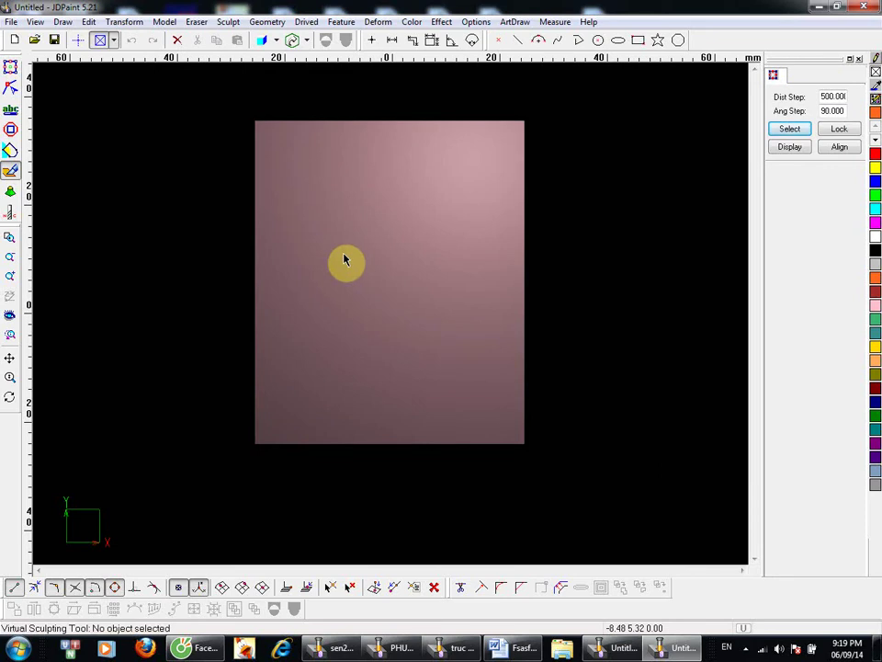
Step: Leave virtual sculpting and start a new blank drawing
{"action": "key", "text": "Escape"}
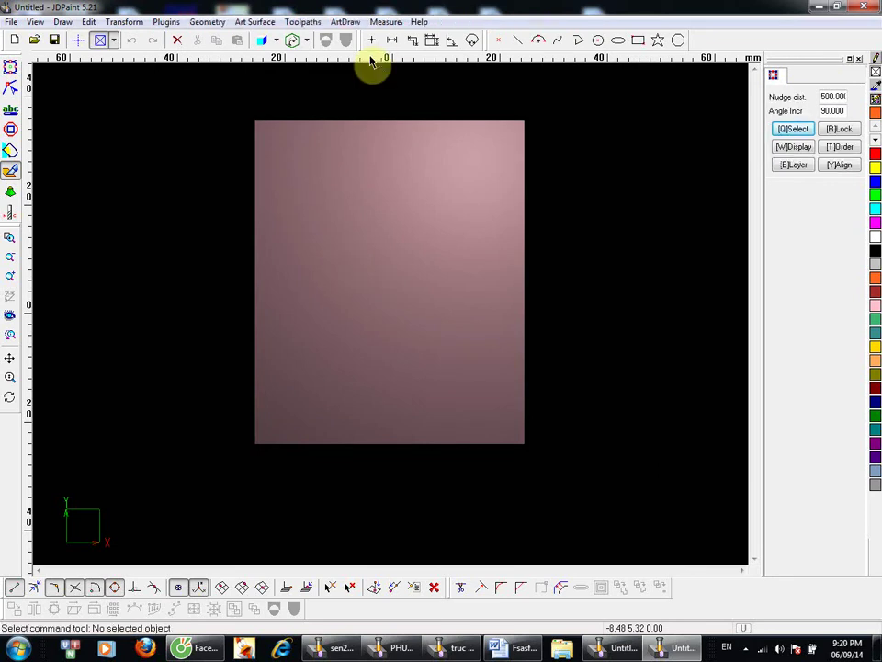
{"action": "left_click", "coordinate": [12, 24]}
{"action": "left_click", "coordinate": [23, 41]}
{"action": "key", "text": "Return"}
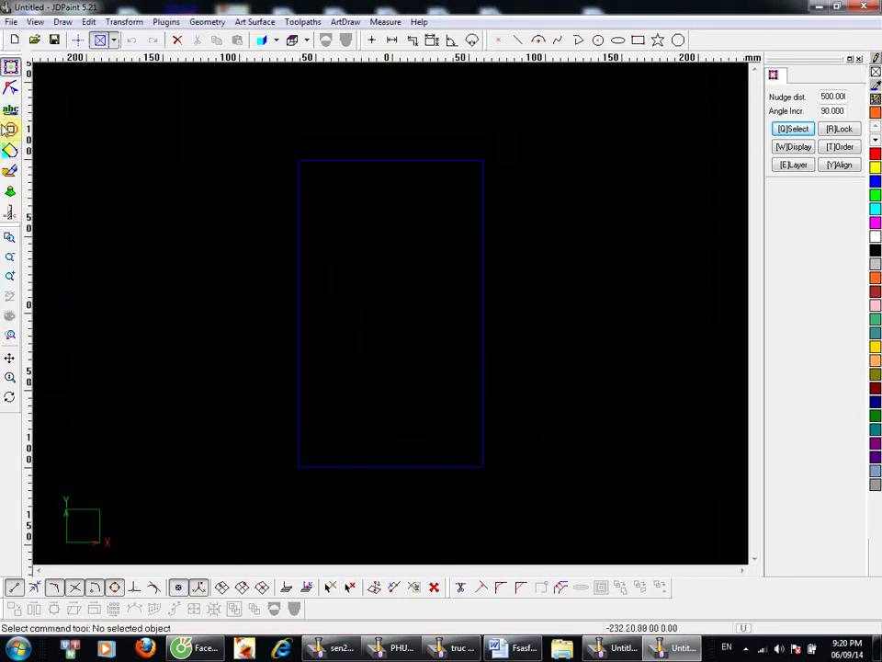
Step: Open the existing drawing sen 1
{"action": "left_click", "coordinate": [10, 21]}
{"action": "left_click", "coordinate": [37, 54]}
{"action": "scroll", "coordinate": [338, 345], "scroll_direction": "down", "scroll_amount": 1}
{"action": "left_click", "coordinate": [314, 344]}
{"action": "left_click", "coordinate": [531, 426]}
Step: View the lotus relief in virtual sculpting and examine the upper-left corner of its frame up close
{"action": "mouse_move", "coordinate": [373, 166]}
{"action": "middle_mouse_down"}
{"action": "mouse_move", "coordinate": [379, 129]}
{"action": "mouse_move", "coordinate": [363, 152]}
{"action": "mouse_move", "coordinate": [365, 171]}
{"action": "mouse_move", "coordinate": [377, 88]}
{"action": "middle_mouse_up"}
{"action": "left_click", "coordinate": [361, 223]}
{"action": "double_click", "coordinate": [359, 226]}
{"action": "key", "text": "Tab"}
{"action": "middle_click_drag", "start_coordinate": [314, 102], "coordinate": [311, 44]}
{"action": "middle_click_drag", "start_coordinate": [309, 195], "coordinate": [299, 281]}
{"action": "middle_click_drag", "start_coordinate": [177, 165], "coordinate": [210, 79]}
{"action": "middle_click_drag", "start_coordinate": [217, 160], "coordinate": [172, 290]}
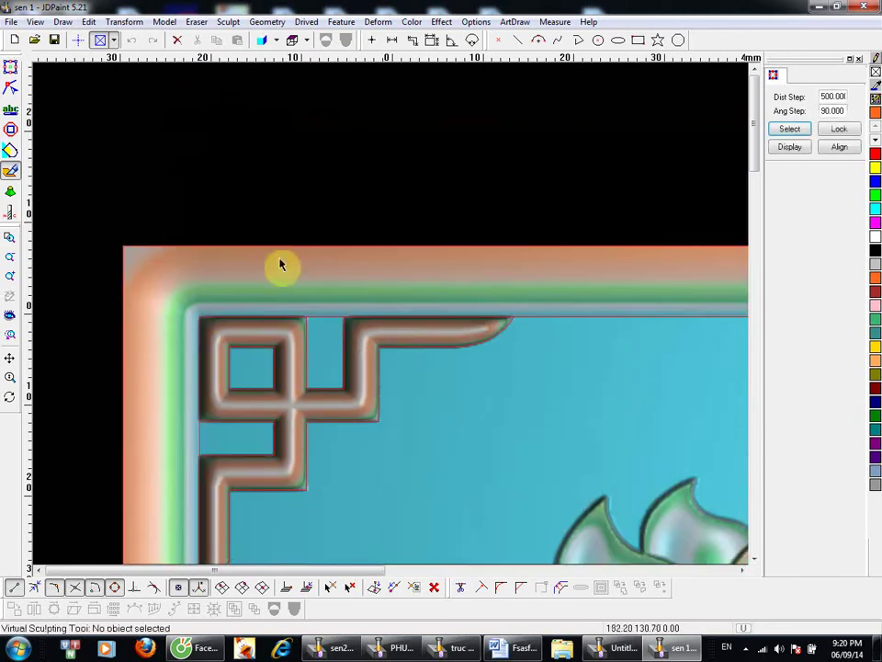
Step: Leave virtual sculpting and reconstruct the lotus relief's mesh as a rectangle with X and Y steps of 0.2
{"action": "key", "text": "Escape"}
{"action": "mouse_move", "coordinate": [336, 244]}
{"action": "middle_mouse_down"}
{"action": "mouse_move", "coordinate": [333, 292]}
{"action": "mouse_move", "coordinate": [273, 492]}
{"action": "middle_mouse_up"}
{"action": "left_click_drag", "start_coordinate": [537, 469], "coordinate": [225, 189]}
{"action": "key", "text": "alt+s"}
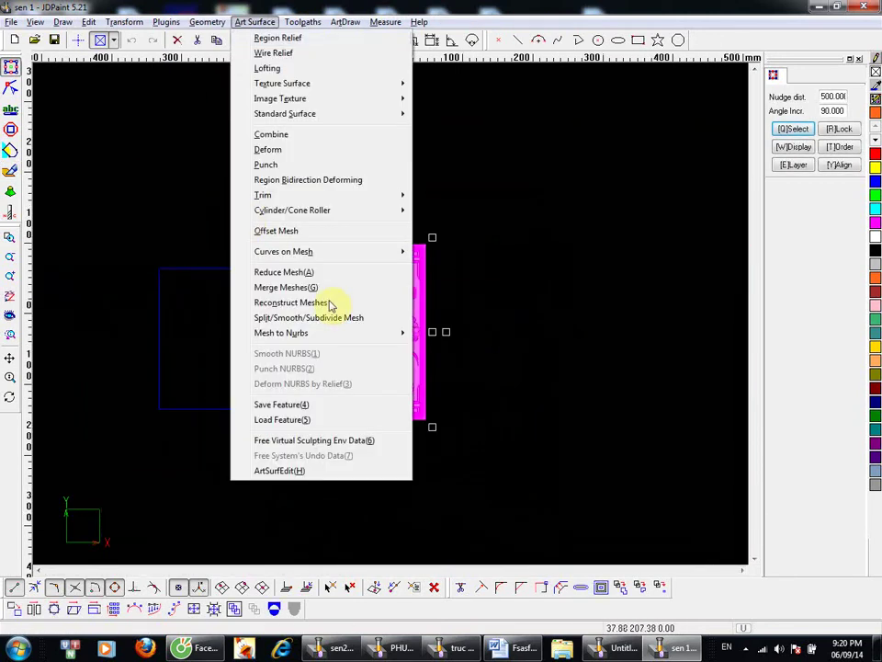
{"action": "left_click", "coordinate": [242, 302]}
{"action": "left_click", "coordinate": [519, 356]}
{"action": "key", "text": "alt+s"}
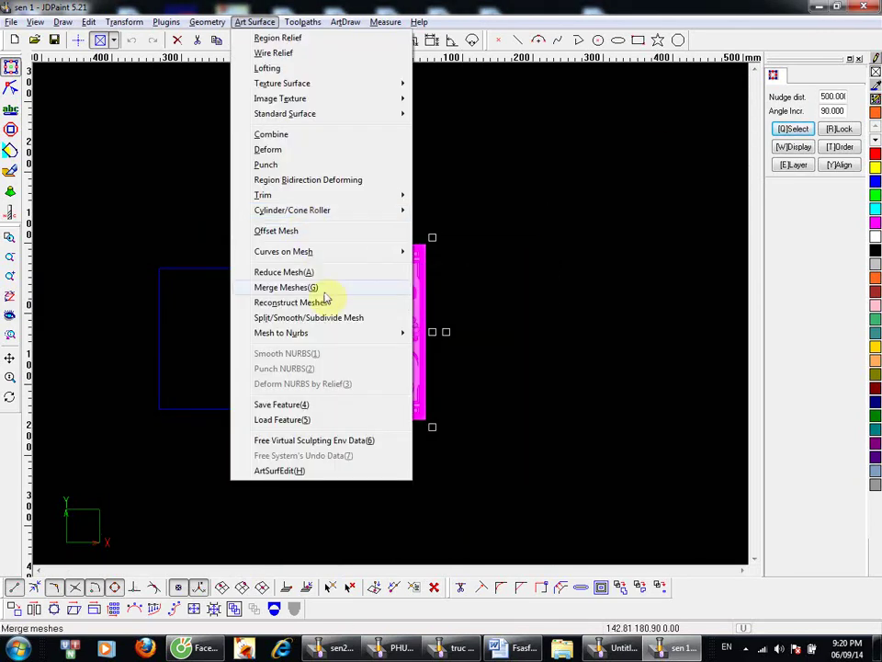
{"action": "left_click", "coordinate": [290, 303]}
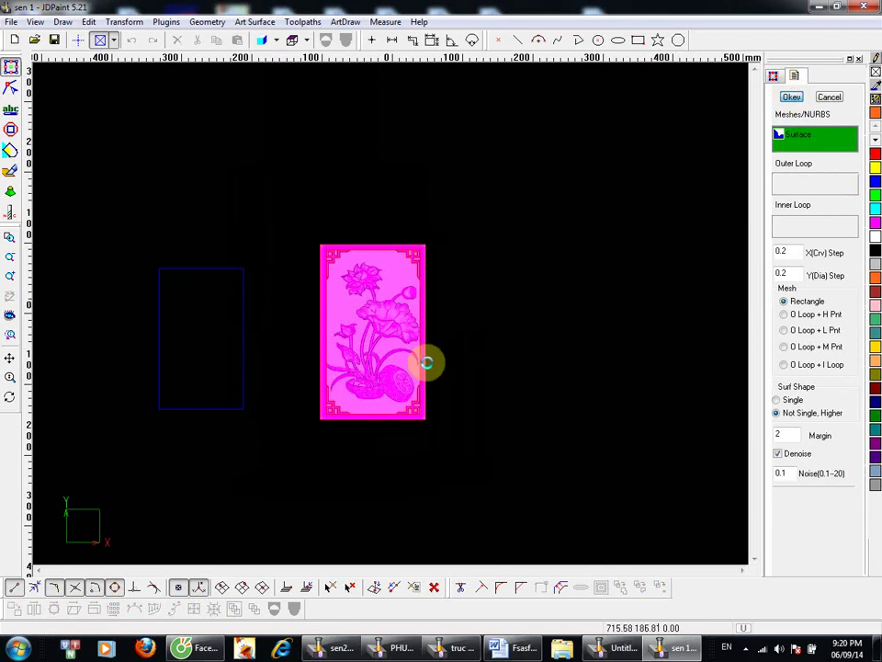
Step: View the reconstructed lotus relief in virtual sculpting and select its outer frame outline while the relief is hidden
{"action": "double_click", "coordinate": [376, 362]}
{"action": "middle_click_drag", "start_coordinate": [341, 223], "coordinate": [405, 54]}
{"action": "middle_click_drag", "start_coordinate": [209, 355], "coordinate": [241, 279]}
{"action": "mouse_move", "coordinate": [274, 319]}
{"action": "middle_mouse_down"}
{"action": "mouse_move", "coordinate": [187, 303]}
{"action": "mouse_move", "coordinate": [209, 250]}
{"action": "middle_mouse_up"}
{"action": "key", "text": "Tab"}
{"action": "left_click", "coordinate": [310, 301]}
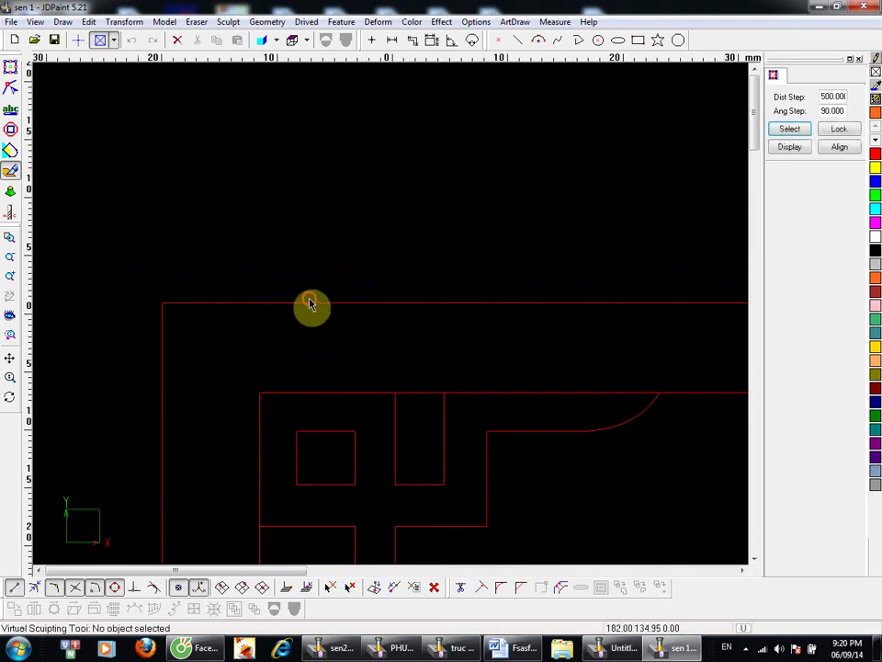
{"action": "left_click", "coordinate": [310, 304]}
{"action": "key", "text": "Tab"}
Step: Examine the relief's outer edge against the selected frame outline along the upper border and upper-left corner
{"action": "middle_click_drag", "start_coordinate": [368, 273], "coordinate": [320, 360]}
{"action": "middle_click_drag", "start_coordinate": [286, 267], "coordinate": [294, 165]}
{"action": "middle_click_drag", "start_coordinate": [392, 272], "coordinate": [241, 256]}
{"action": "middle_click_drag", "start_coordinate": [259, 325], "coordinate": [290, 228]}
{"action": "middle_click_drag", "start_coordinate": [295, 252], "coordinate": [289, 318]}
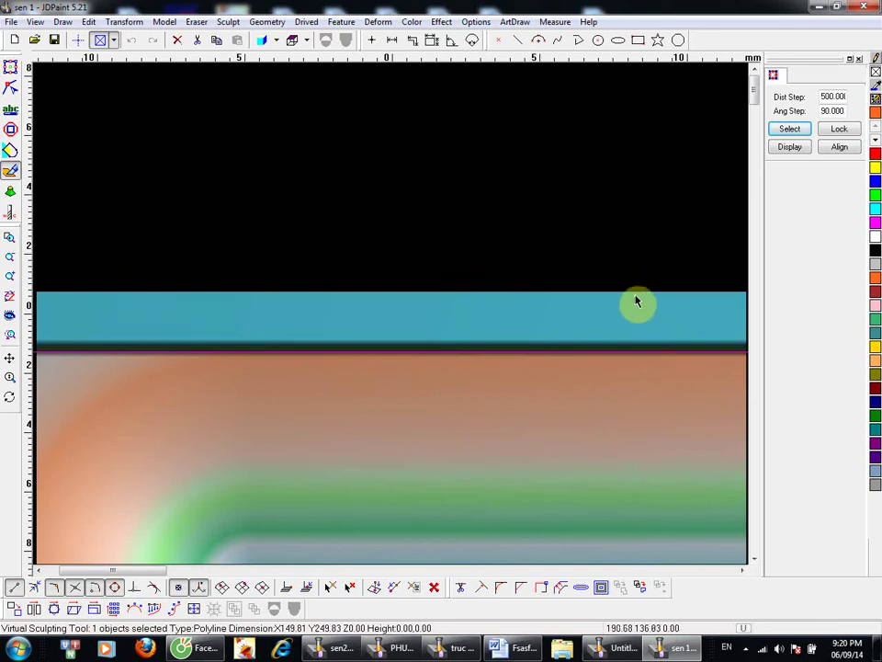
{"action": "middle_click_drag", "start_coordinate": [605, 310], "coordinate": [557, 391]}
{"action": "middle_click_drag", "start_coordinate": [423, 374], "coordinate": [422, 329]}
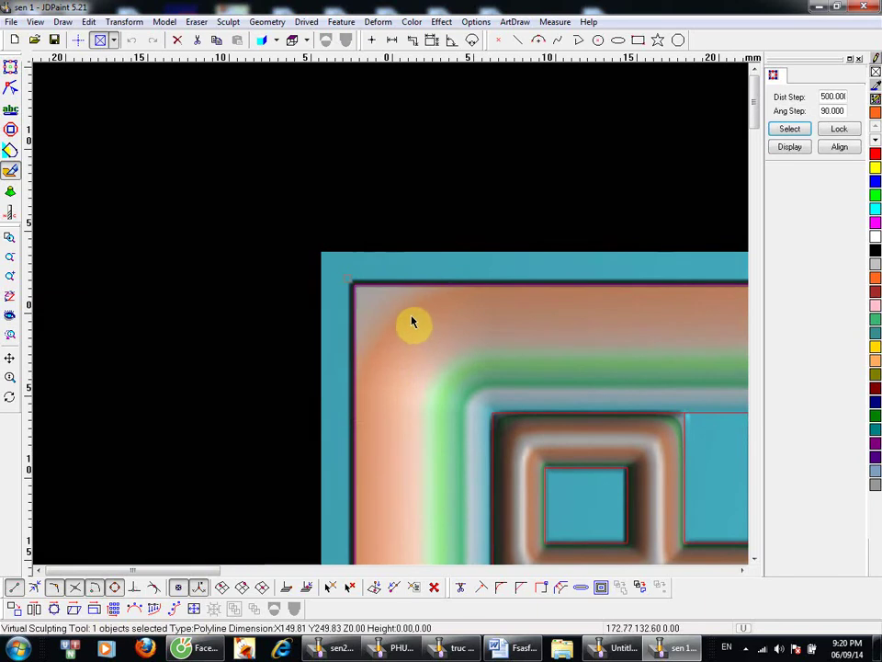
Step: Leave virtual sculpting, select the relief surface and bring it back into virtual sculpting
{"action": "key", "text": "Escape"}
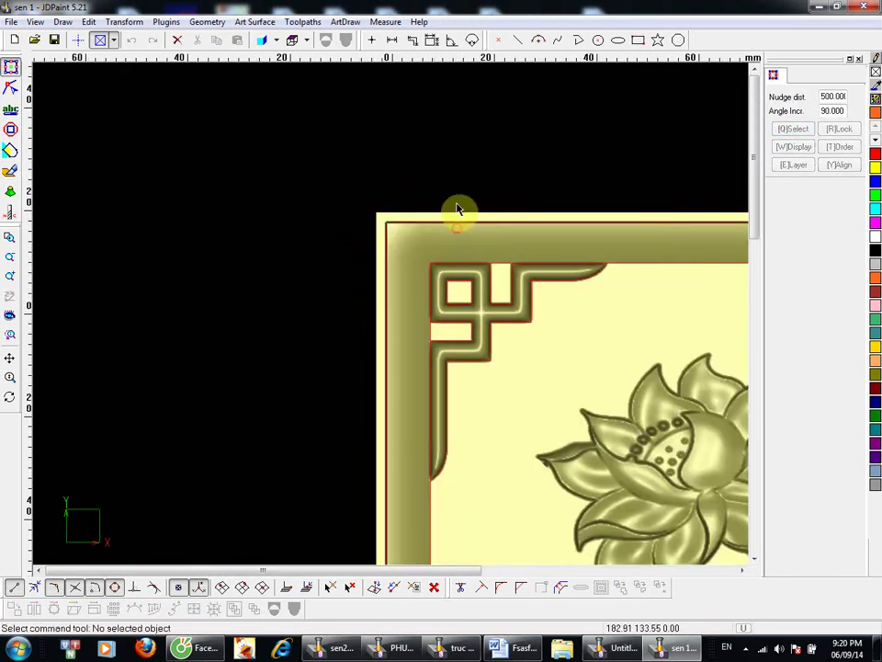
{"action": "left_click", "coordinate": [457, 208]}
{"action": "scroll", "coordinate": [427, 295], "scroll_direction": "down", "scroll_amount": 2}
{"action": "scroll", "coordinate": [450, 134], "scroll_direction": "up", "scroll_amount": 2}
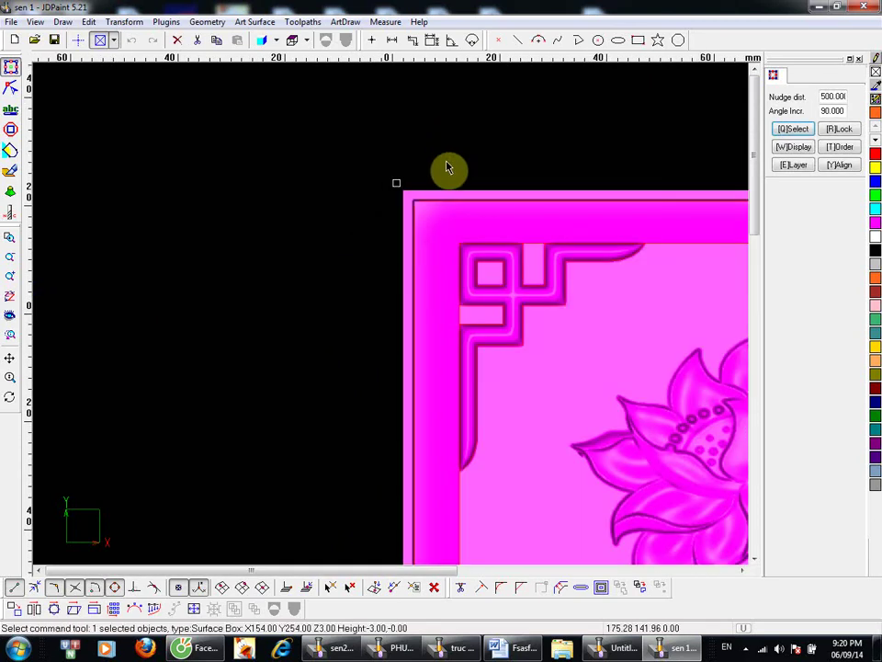
{"action": "key", "text": "ctrl+6"}
Step: Examine the upper-left corner ornament and the lotus flower up close, and return to the top view
{"action": "middle_click_drag", "start_coordinate": [455, 193], "coordinate": [470, 148]}
{"action": "middle_click_drag", "start_coordinate": [597, 290], "coordinate": [240, 325]}
{"action": "middle_click_drag", "start_coordinate": [362, 223], "coordinate": [371, 200]}
{"action": "middle_click_drag", "start_coordinate": [397, 181], "coordinate": [364, 273]}
{"action": "middle_click_drag", "start_coordinate": [291, 311], "coordinate": [342, 197]}
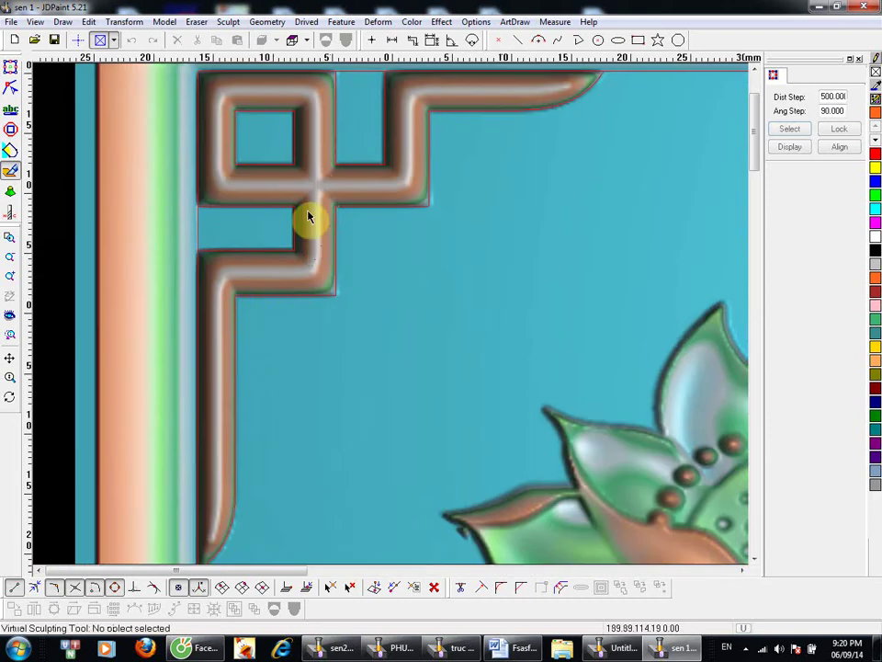
{"action": "scroll", "coordinate": [305, 193], "scroll_direction": "down", "scroll_amount": 1}
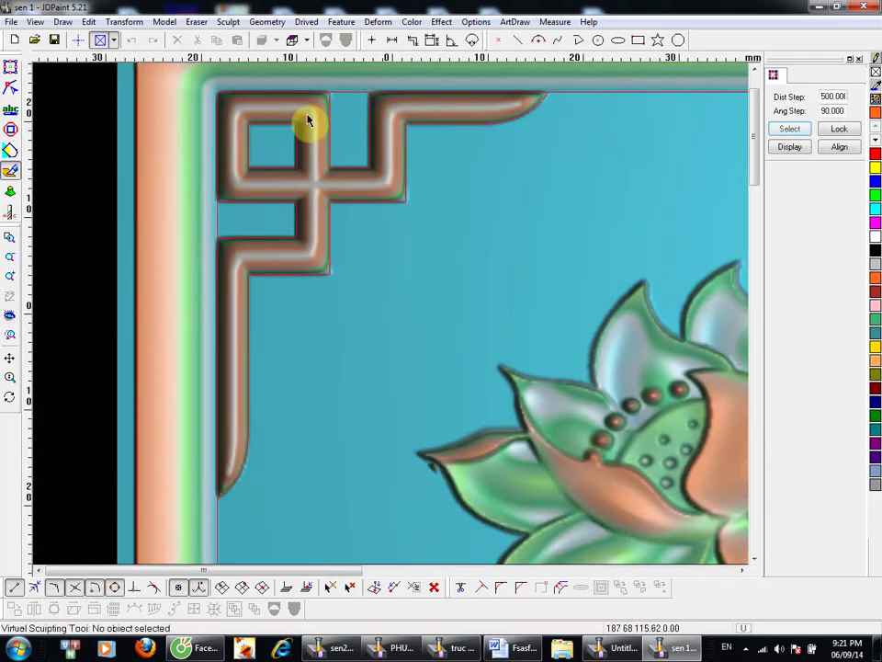
{"action": "scroll", "coordinate": [281, 276], "scroll_direction": "down", "scroll_amount": 2}
{"action": "scroll", "coordinate": [276, 147], "scroll_direction": "up", "scroll_amount": 2}
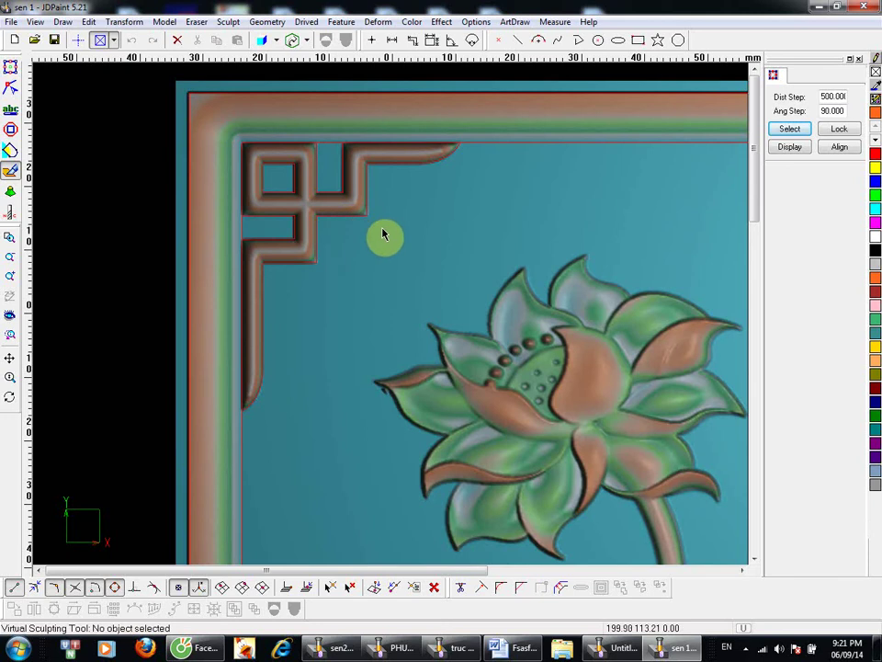
{"action": "right_click", "coordinate": [443, 204]}
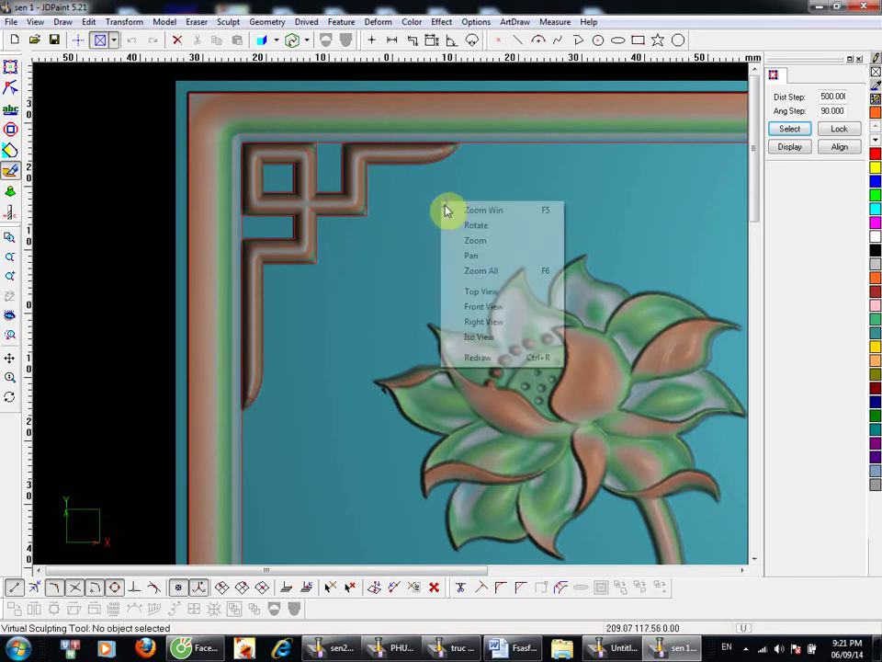
{"action": "left_click", "coordinate": [482, 291]}
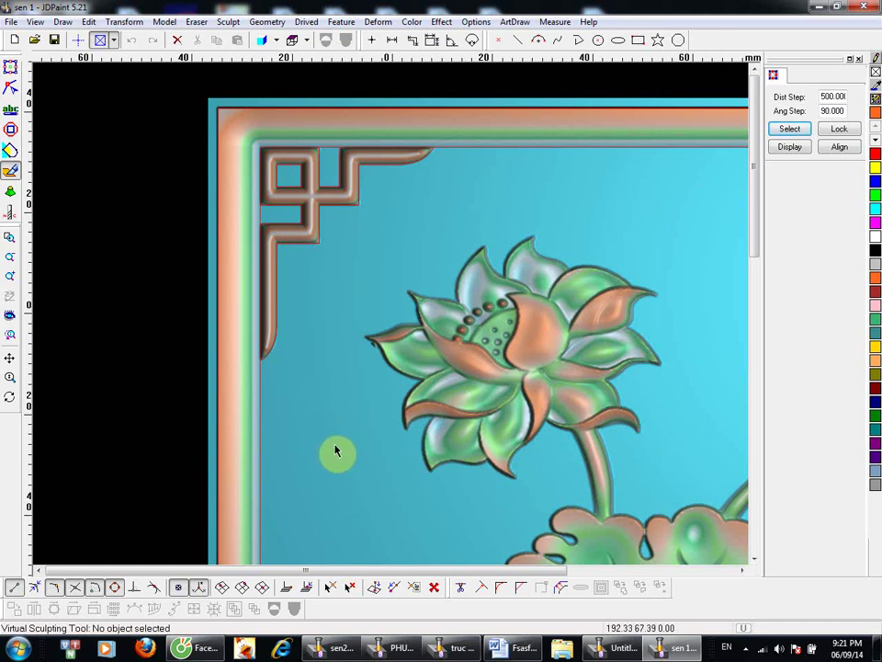
Step: Draw a circle about 79 mm in diameter around the upper lotus flower
{"action": "middle_click_drag", "start_coordinate": [325, 339], "coordinate": [303, 460]}
{"action": "middle_click_drag", "start_coordinate": [439, 390], "coordinate": [435, 306]}
{"action": "middle_click_drag", "start_coordinate": [435, 306], "coordinate": [391, 367]}
{"action": "key", "text": "c"}
{"action": "left_click", "coordinate": [319, 386]}
{"action": "left_click", "coordinate": [378, 246]}
{"action": "scroll", "coordinate": [386, 265], "scroll_direction": "down", "scroll_amount": 3}
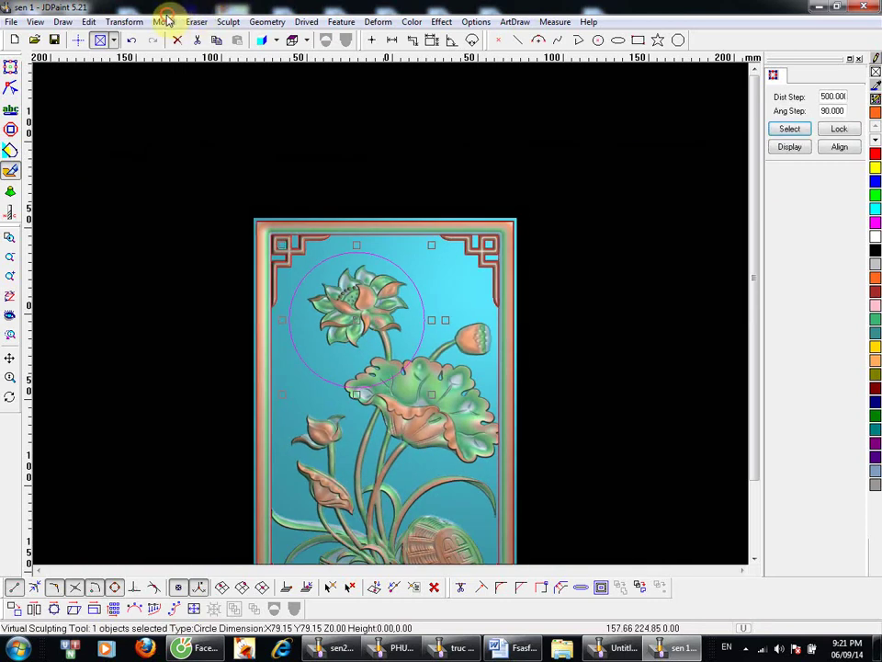
Step: Crop the model to the circle around the lotus flower with Delete Original enabled
{"action": "left_click", "coordinate": [168, 24]}
{"action": "left_click", "coordinate": [197, 159]}
{"action": "left_click", "coordinate": [795, 104]}
{"action": "middle_click_drag", "start_coordinate": [383, 258], "coordinate": [405, 155]}
{"action": "left_click", "coordinate": [428, 282]}
{"action": "right_click", "coordinate": [413, 167]}
Step: Examine the cropped lotus flower model and leave virtual sculpting
{"action": "mouse_move", "coordinate": [349, 197]}
{"action": "middle_mouse_down"}
{"action": "mouse_move", "coordinate": [339, 279]}
{"action": "mouse_move", "coordinate": [301, 356]}
{"action": "mouse_move", "coordinate": [403, 356]}
{"action": "mouse_move", "coordinate": [383, 405]}
{"action": "middle_mouse_up"}
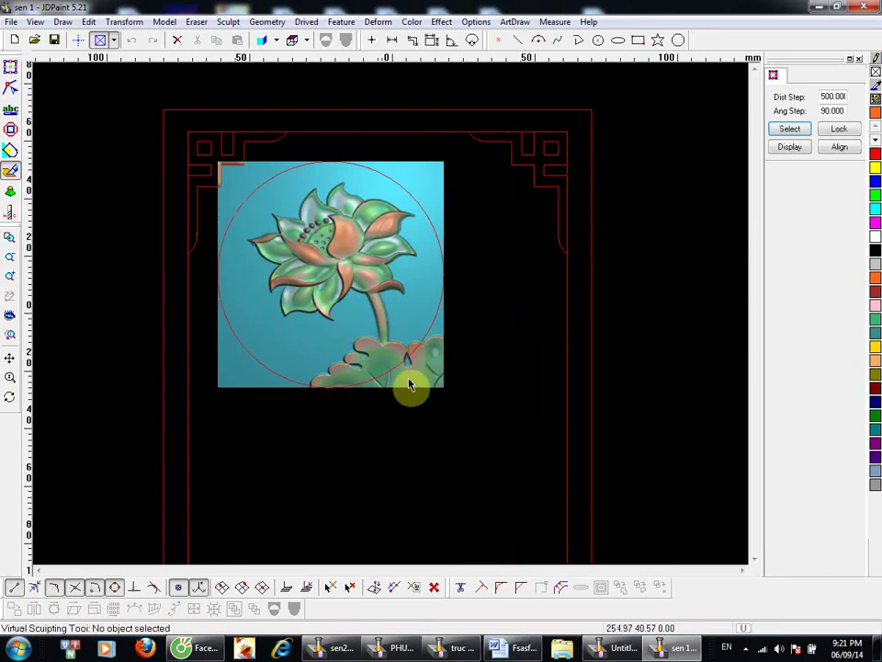
{"action": "scroll", "coordinate": [429, 358], "scroll_direction": "up", "scroll_amount": 1}
{"action": "middle_click_drag", "start_coordinate": [433, 391], "coordinate": [429, 427]}
{"action": "middle_click_drag", "start_coordinate": [344, 295], "coordinate": [330, 244]}
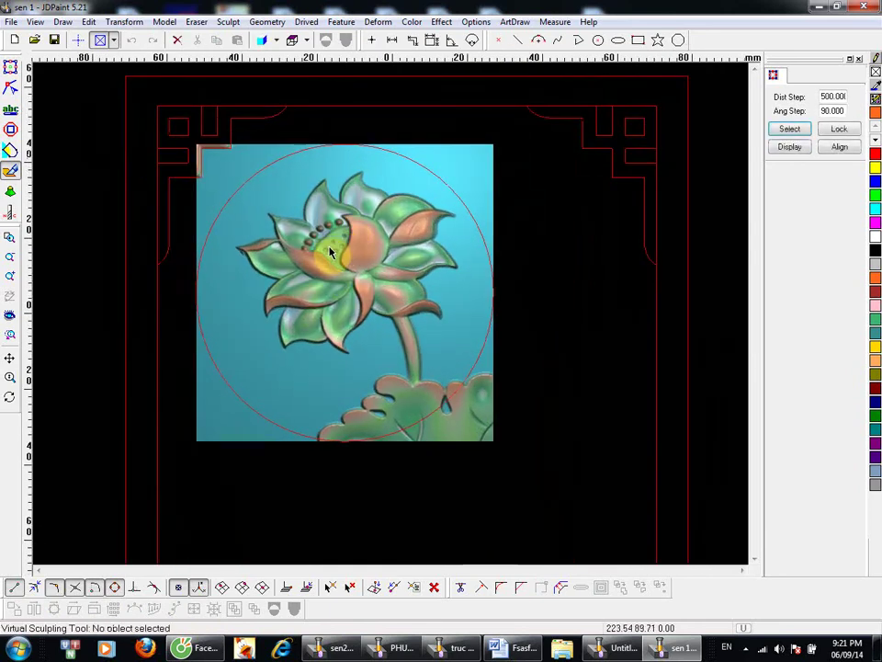
{"action": "right_click", "coordinate": [331, 258]}
{"action": "mouse_move", "coordinate": [488, 387]}
{"action": "left_mouse_down"}
{"action": "mouse_move", "coordinate": [423, 432]}
{"action": "mouse_move", "coordinate": [416, 426]}
{"action": "left_mouse_up"}
{"action": "middle_click_drag", "start_coordinate": [431, 249], "coordinate": [442, 204]}
{"action": "right_click", "coordinate": [442, 207]}
{"action": "right_click", "coordinate": [455, 193]}
{"action": "left_click", "coordinate": [494, 318]}
Step: Delete the cropped relief along with the circle and the frame curves around it
{"action": "scroll", "coordinate": [367, 177], "scroll_direction": "up", "scroll_amount": 3}
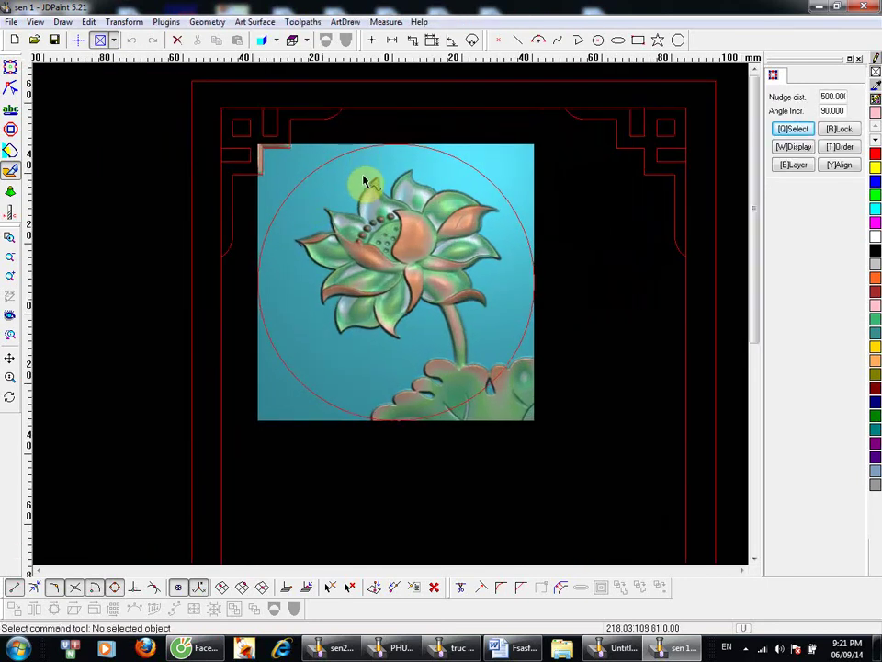
{"action": "scroll", "coordinate": [433, 206], "scroll_direction": "down", "scroll_amount": 2}
{"action": "left_click", "coordinate": [438, 244]}
{"action": "key", "text": "Delete"}
{"action": "scroll", "coordinate": [360, 257], "scroll_direction": "down", "scroll_amount": 2}
{"action": "left_click_drag", "start_coordinate": [537, 461], "coordinate": [268, 140]}
{"action": "key", "text": "Delete"}
Step: Try to open an existing drawing from the desktop
{"action": "left_click", "coordinate": [12, 21]}
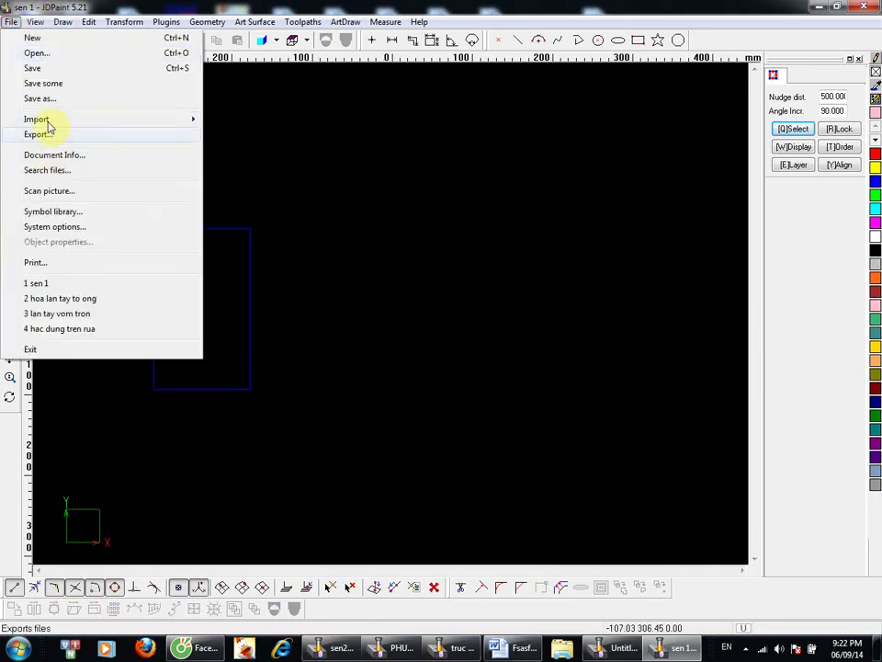
{"action": "left_click", "coordinate": [33, 65]}
{"action": "left_click", "coordinate": [342, 364]}
{"action": "scroll", "coordinate": [340, 395], "scroll_direction": "down", "scroll_amount": 3}
{"action": "left_click", "coordinate": [309, 317]}
{"action": "left_click", "coordinate": [530, 424]}
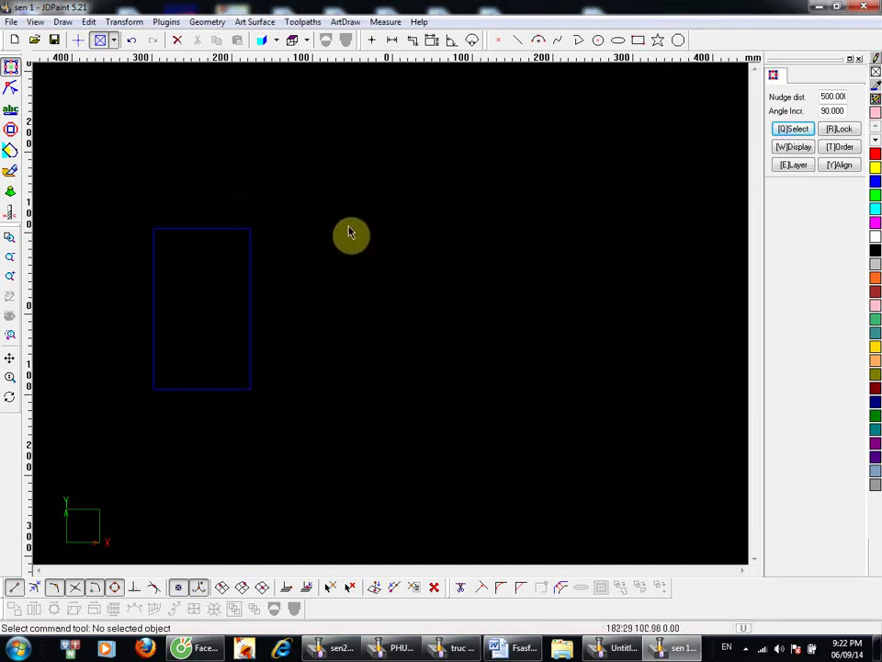
{"action": "scroll", "coordinate": [346, 235], "scroll_direction": "down", "scroll_amount": 4}
Step: Preview the drawings sen23 and Untitled 1, and open the drawing sen 12
{"action": "left_click", "coordinate": [11, 21]}
{"action": "left_click", "coordinate": [37, 54]}
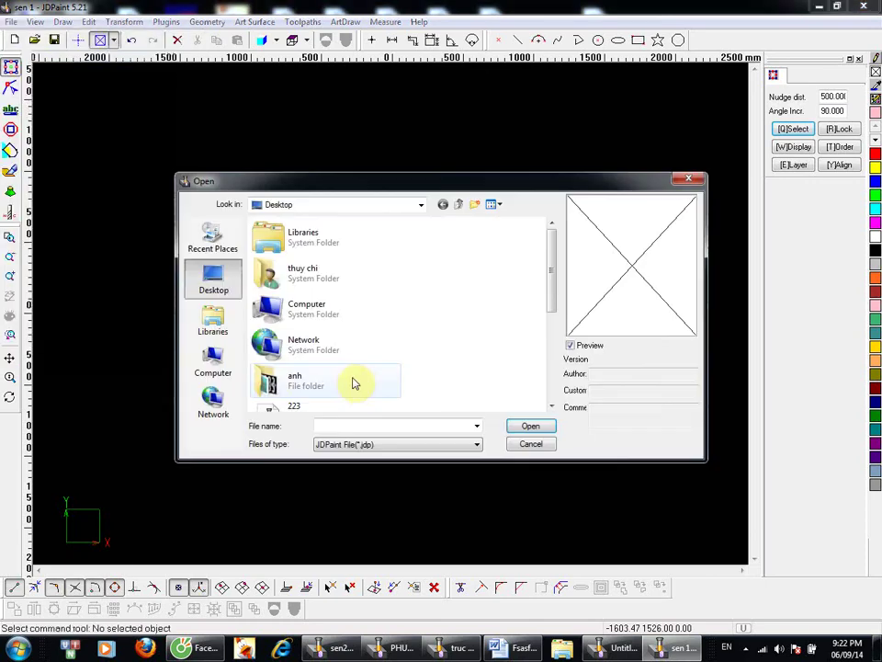
{"action": "scroll", "coordinate": [356, 374], "scroll_direction": "down", "scroll_amount": 3}
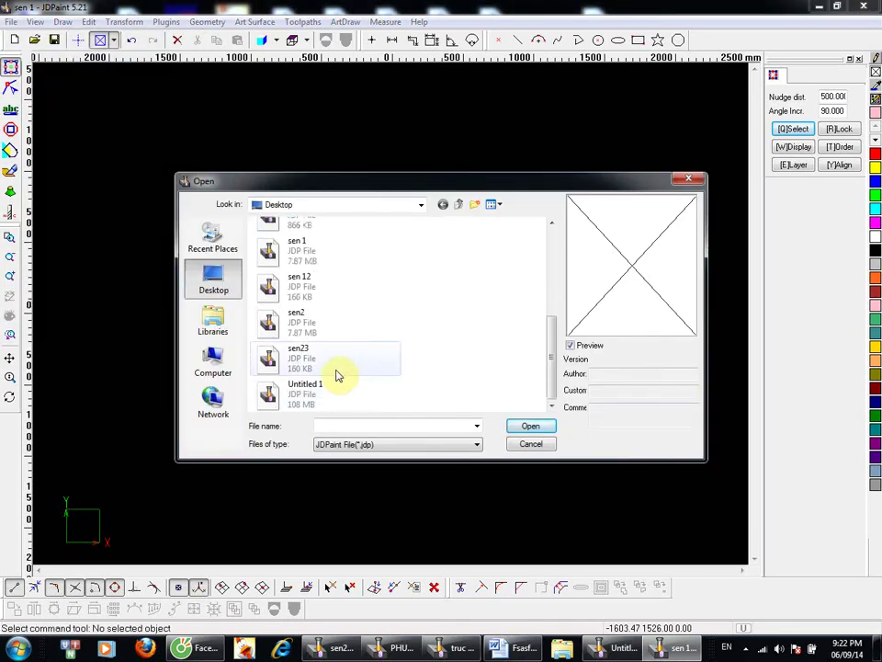
{"action": "left_click", "coordinate": [314, 361]}
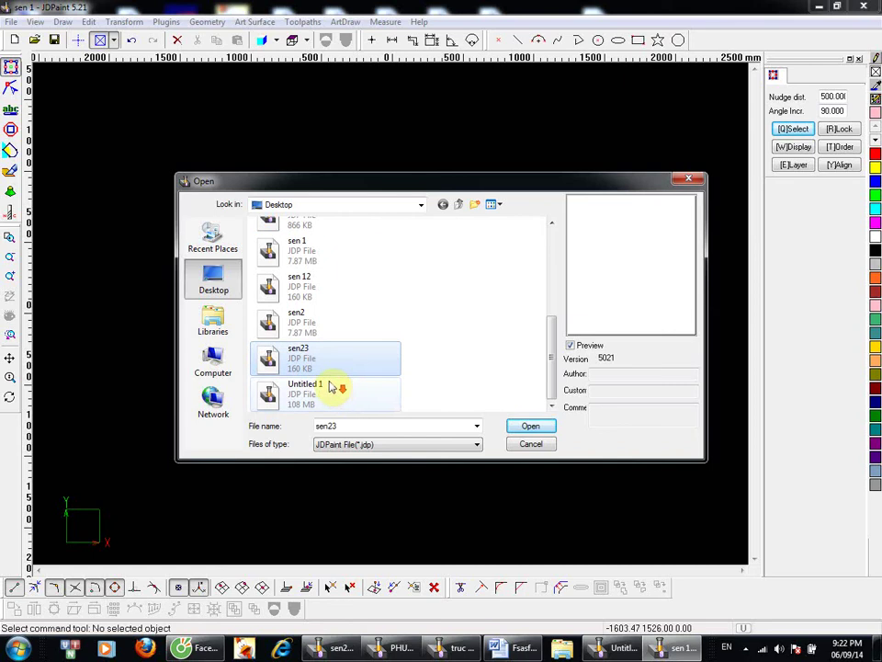
{"action": "left_click", "coordinate": [330, 387]}
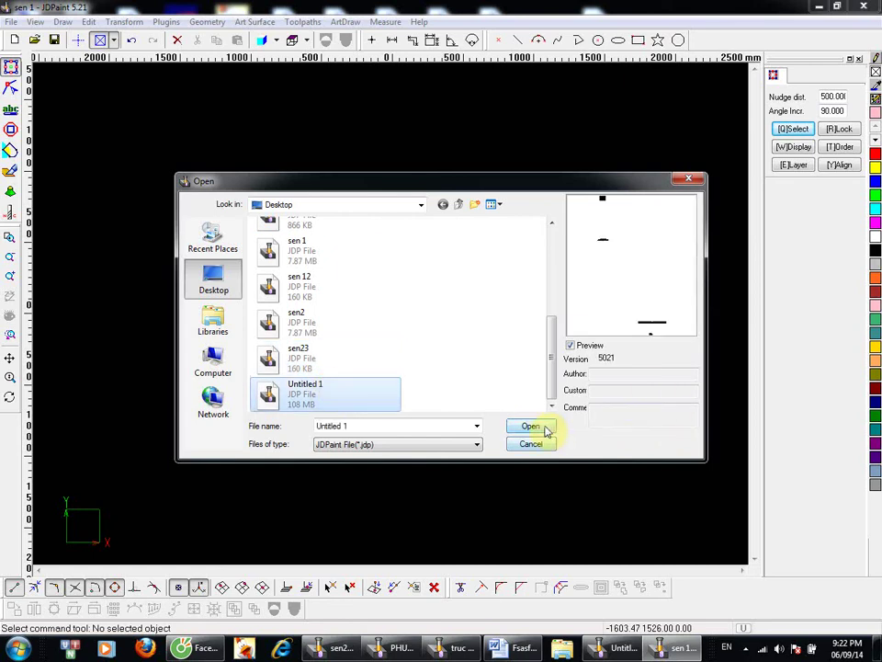
{"action": "left_click", "coordinate": [320, 285]}
{"action": "left_click", "coordinate": [531, 428]}
{"action": "left_click", "coordinate": [460, 356]}
{"action": "middle_click_drag", "start_coordinate": [475, 256], "coordinate": [425, 372]}
{"action": "scroll", "coordinate": [450, 345], "scroll_direction": "down", "scroll_amount": 4}
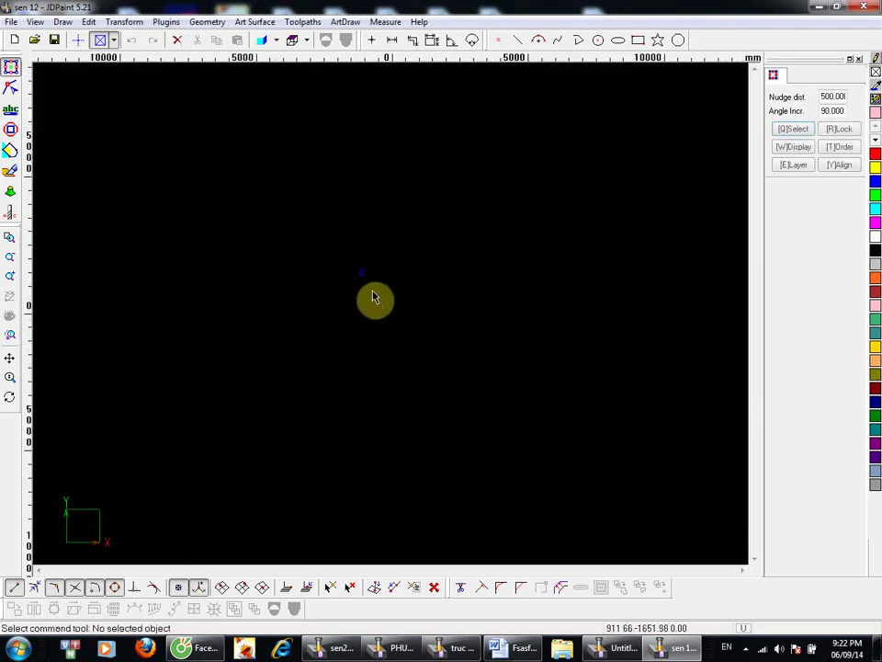
Step: Reopen the drawing sen 1 from the desktop
{"action": "left_click", "coordinate": [13, 21]}
{"action": "left_click", "coordinate": [27, 50]}
{"action": "scroll", "coordinate": [345, 298], "scroll_direction": "down", "scroll_amount": 1}
{"action": "left_click", "coordinate": [334, 341]}
{"action": "left_click", "coordinate": [329, 374]}
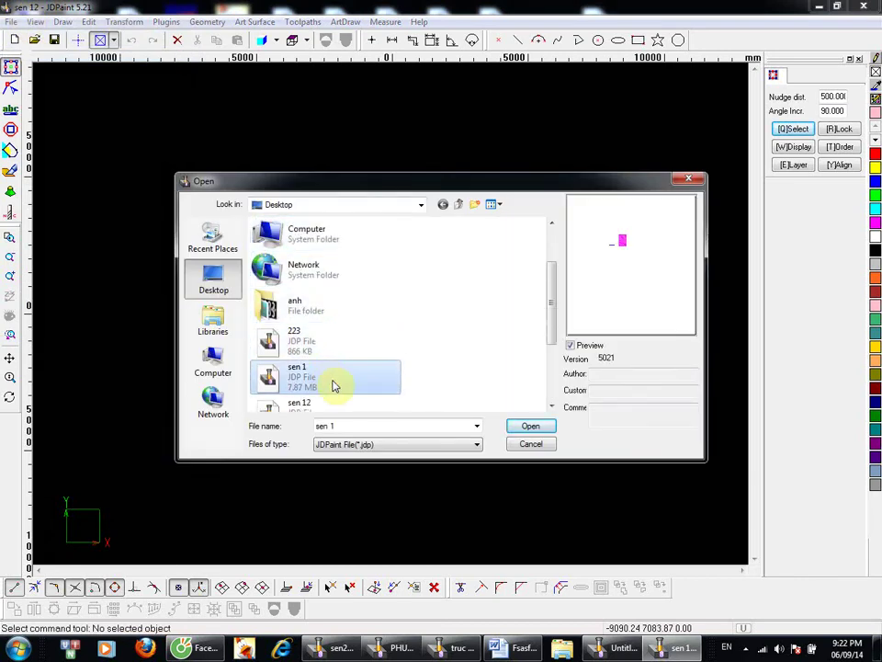
{"action": "left_click", "coordinate": [518, 429]}
Step: Reconstruct the lotus relief's mesh as a rectangle with X and Y steps of 0.2 and view it in virtual sculpting
{"action": "middle_click_drag", "start_coordinate": [359, 250], "coordinate": [512, 74]}
{"action": "left_click_drag", "start_coordinate": [571, 404], "coordinate": [233, 151]}
{"action": "key", "text": "alt+a"}
{"action": "left_click", "coordinate": [278, 302]}
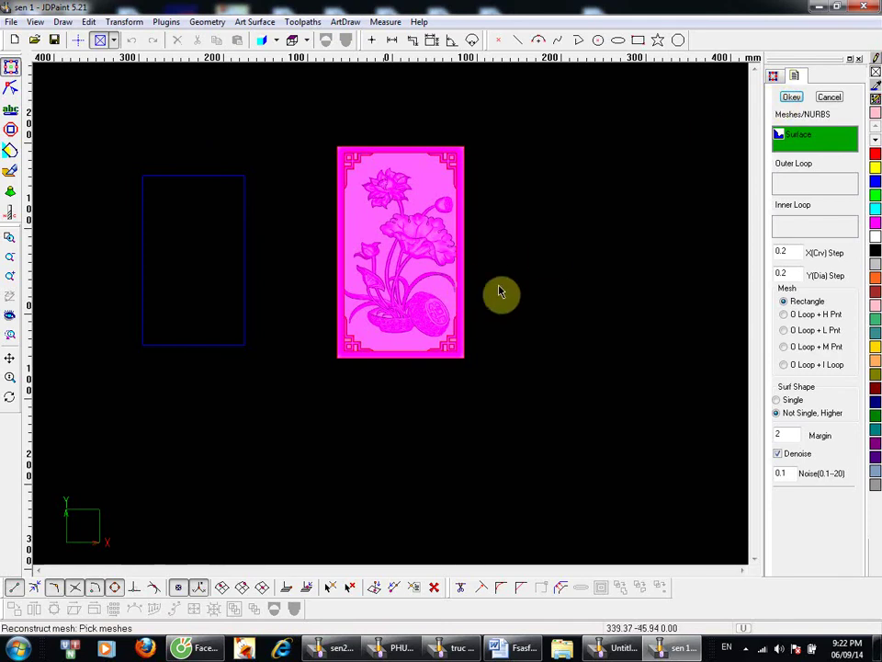
{"action": "left_click_drag", "start_coordinate": [567, 408], "coordinate": [285, 135]}
{"action": "key", "text": "space"}
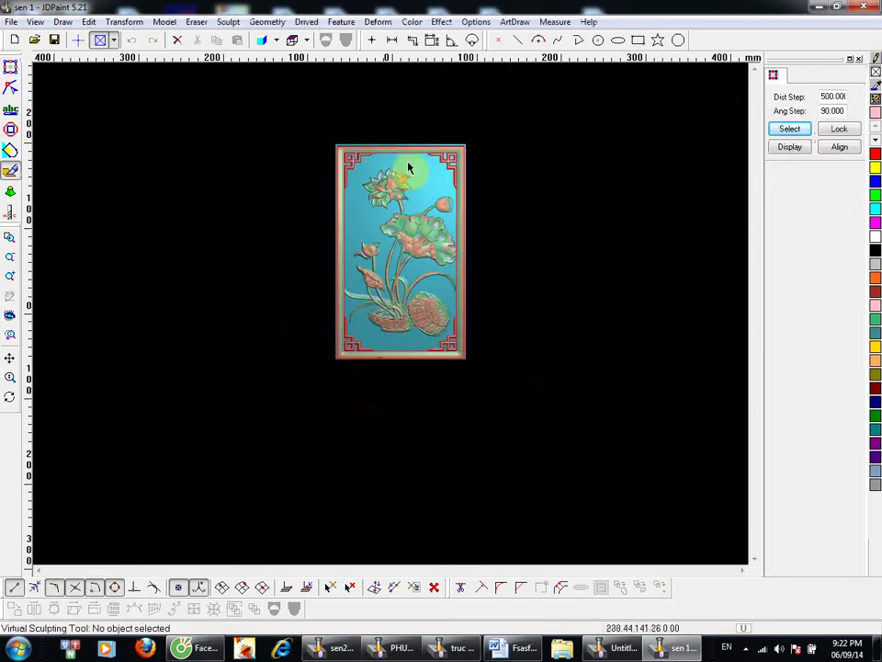
Step: Crop the model to the outer frame outline with Delete Original enabled
{"action": "middle_click_drag", "start_coordinate": [374, 79], "coordinate": [390, 5]}
{"action": "middle_click_drag", "start_coordinate": [310, 162], "coordinate": [336, 59]}
{"action": "middle_click_drag", "start_coordinate": [288, 263], "coordinate": [67, 250]}
{"action": "scroll", "coordinate": [303, 303], "scroll_direction": "up", "scroll_amount": 2}
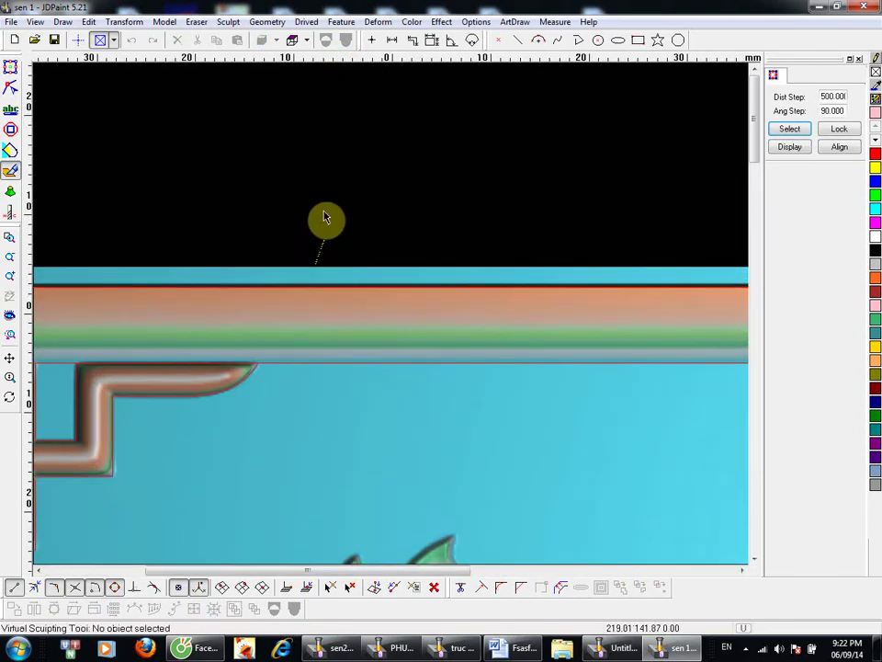
{"action": "scroll", "coordinate": [363, 262], "scroll_direction": "up", "scroll_amount": 2}
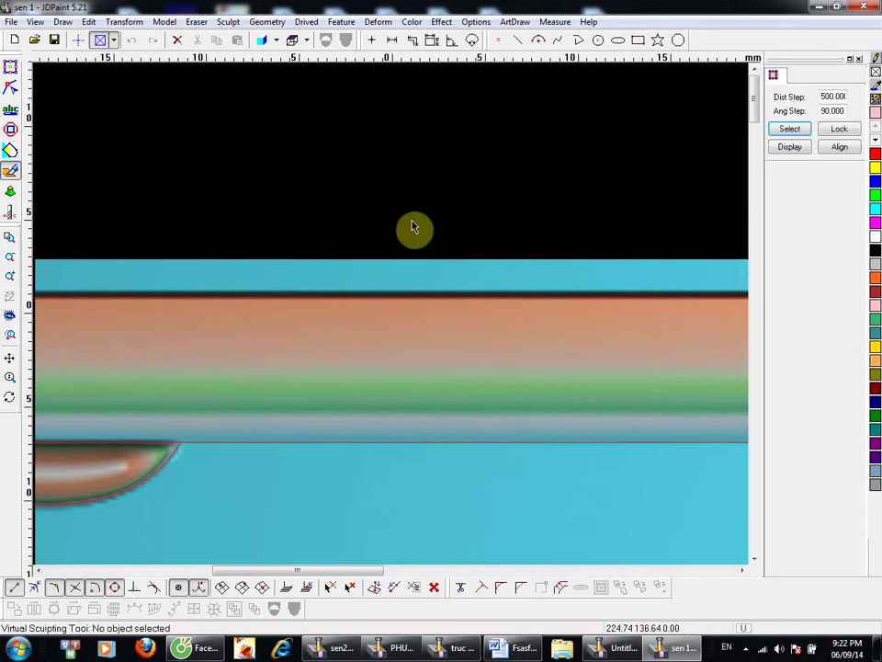
{"action": "left_click", "coordinate": [337, 312]}
{"action": "left_click", "coordinate": [164, 22]}
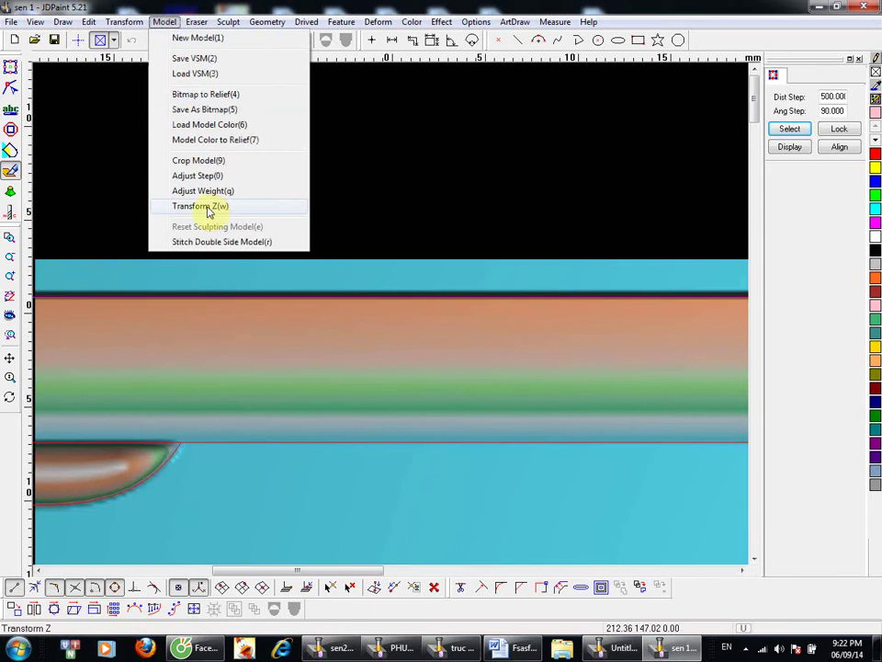
{"action": "left_click", "coordinate": [221, 163]}
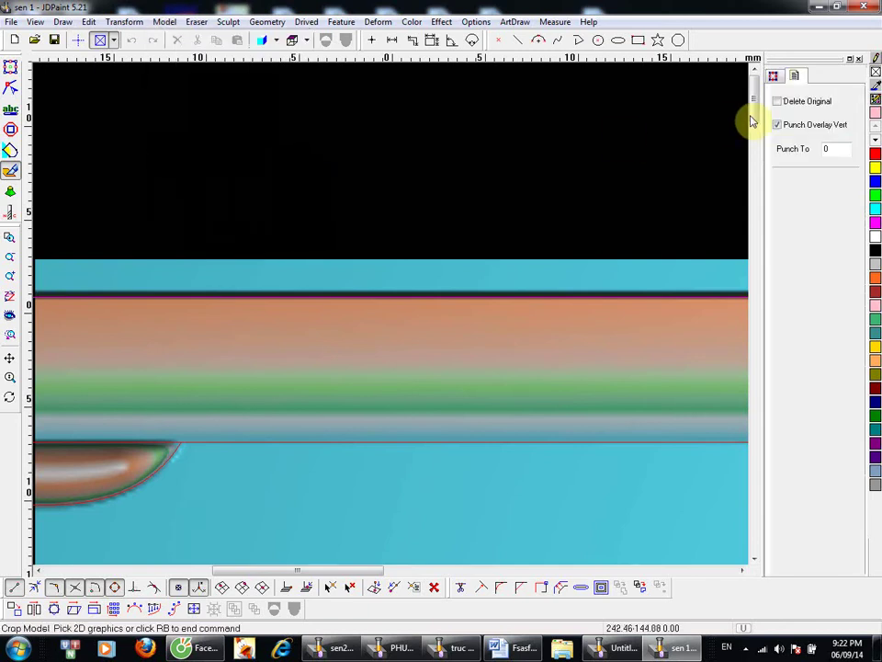
{"action": "left_click", "coordinate": [779, 103]}
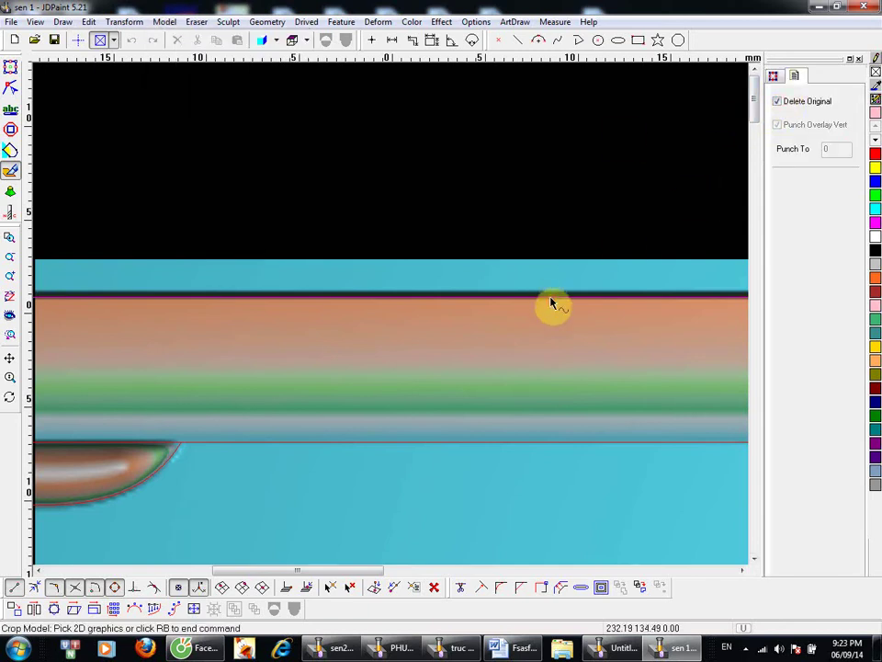
{"action": "right_click", "coordinate": [305, 112]}
{"action": "left_click", "coordinate": [191, 128]}
{"action": "scroll", "coordinate": [501, 252], "scroll_direction": "down", "scroll_amount": 2}
{"action": "scroll", "coordinate": [339, 122], "scroll_direction": "down", "scroll_amount": 2}
{"action": "scroll", "coordinate": [219, 224], "scroll_direction": "down", "scroll_amount": 2}
{"action": "scroll", "coordinate": [495, 290], "scroll_direction": "down", "scroll_amount": 2}
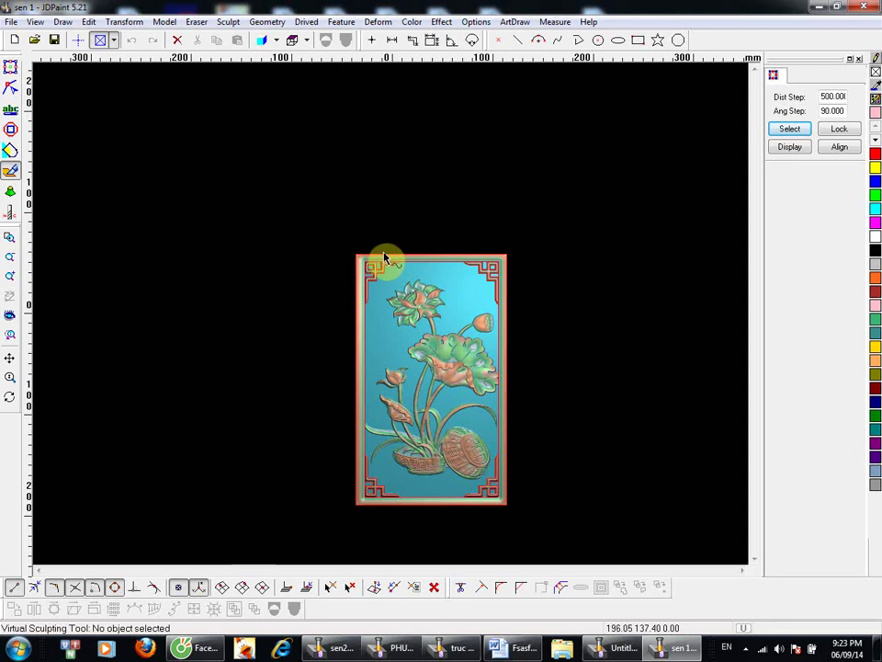
Step: Review the vertex count and XY step of the cropped model in the Adjust Step settings, and leave them without applying
{"action": "middle_click_drag", "start_coordinate": [390, 284], "coordinate": [410, 201]}
{"action": "middle_click_drag", "start_coordinate": [266, 250], "coordinate": [172, 104]}
{"action": "left_click", "coordinate": [165, 24]}
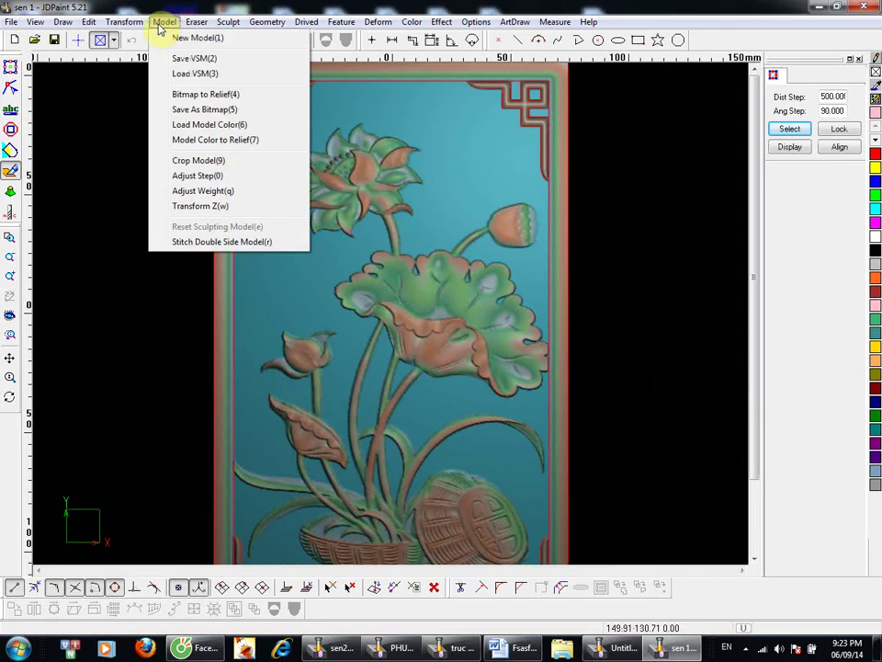
{"action": "left_click", "coordinate": [221, 174]}
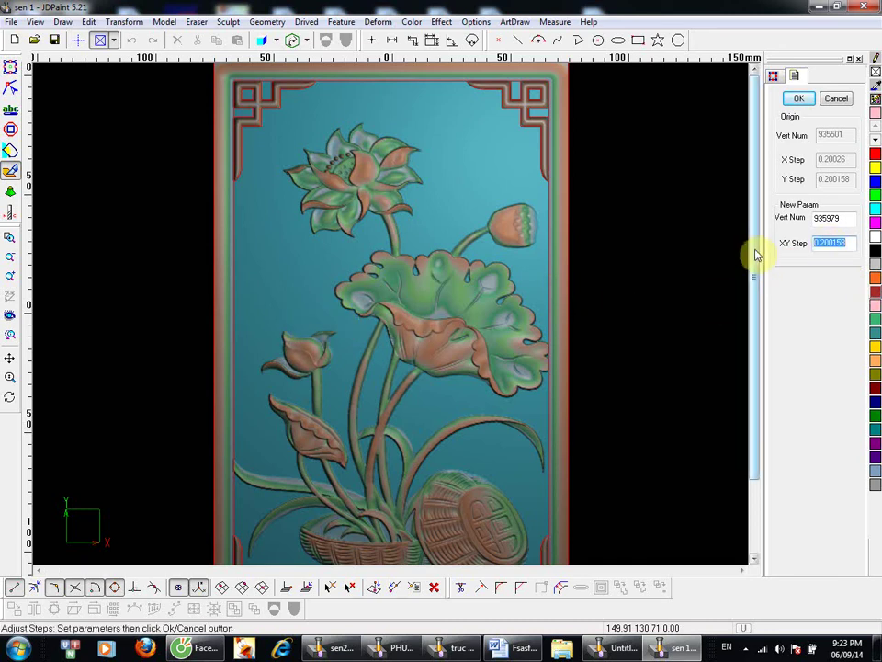
{"action": "right_click", "coordinate": [441, 301]}
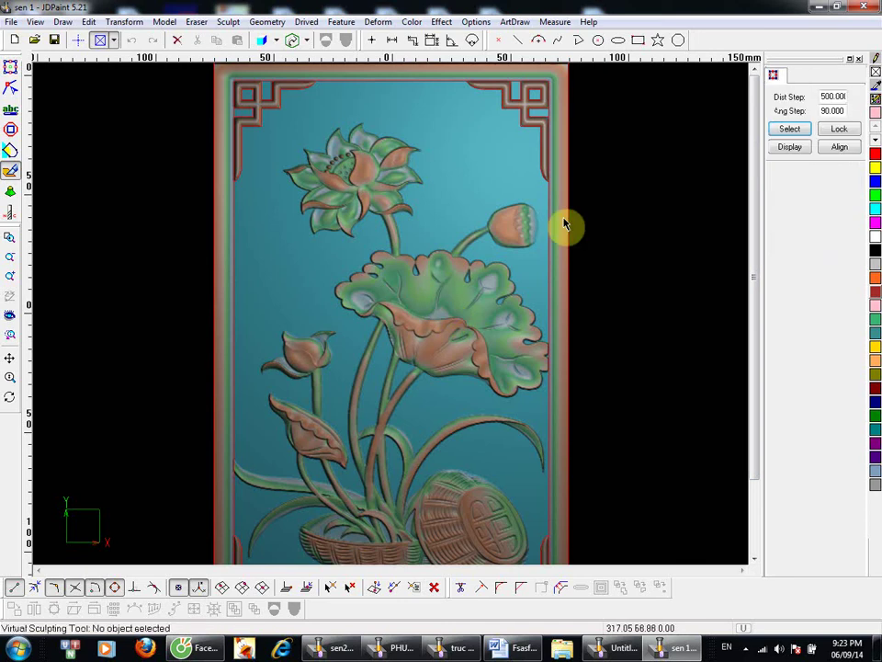
{"action": "left_click", "coordinate": [169, 24]}
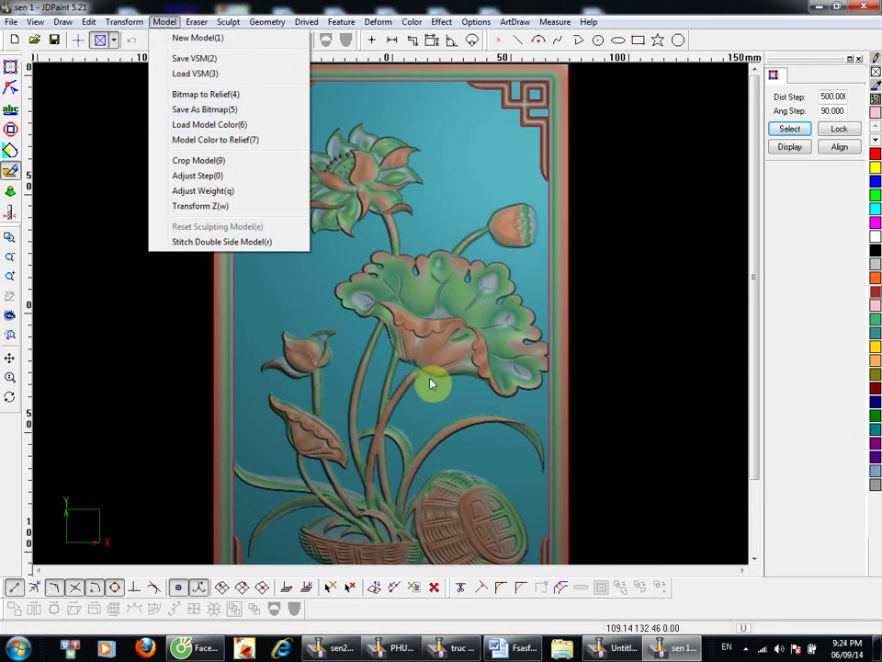
{"action": "left_click", "coordinate": [446, 359]}
{"action": "left_click", "coordinate": [154, 23]}
{"action": "left_click", "coordinate": [161, 22]}
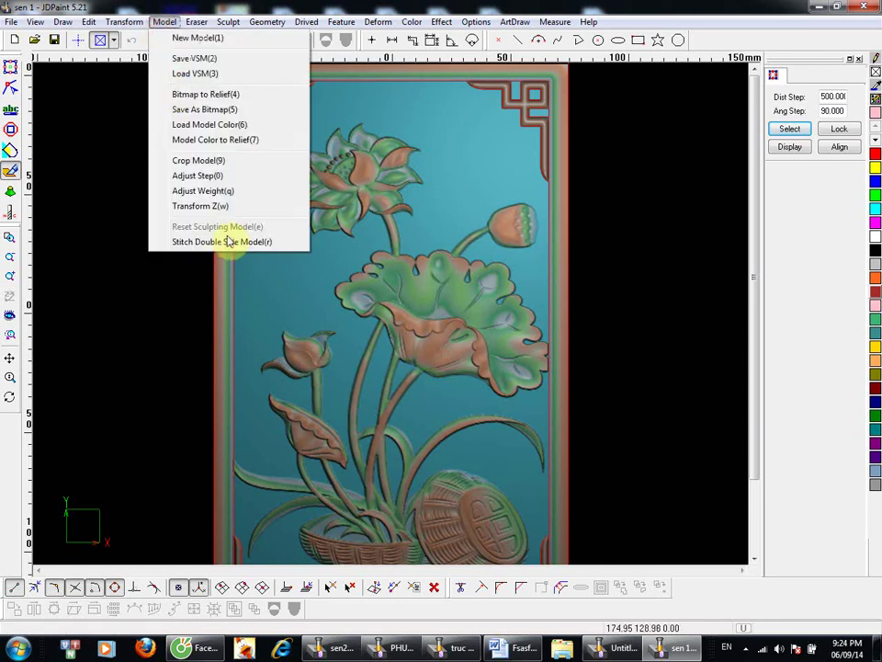
Step: Set the cropped relief's XY Step to 0.1 in Adjust Step and apply it
{"action": "left_click", "coordinate": [222, 179]}
{"action": "double_click", "coordinate": [850, 243]}
{"action": "type", "text": "0.1"}
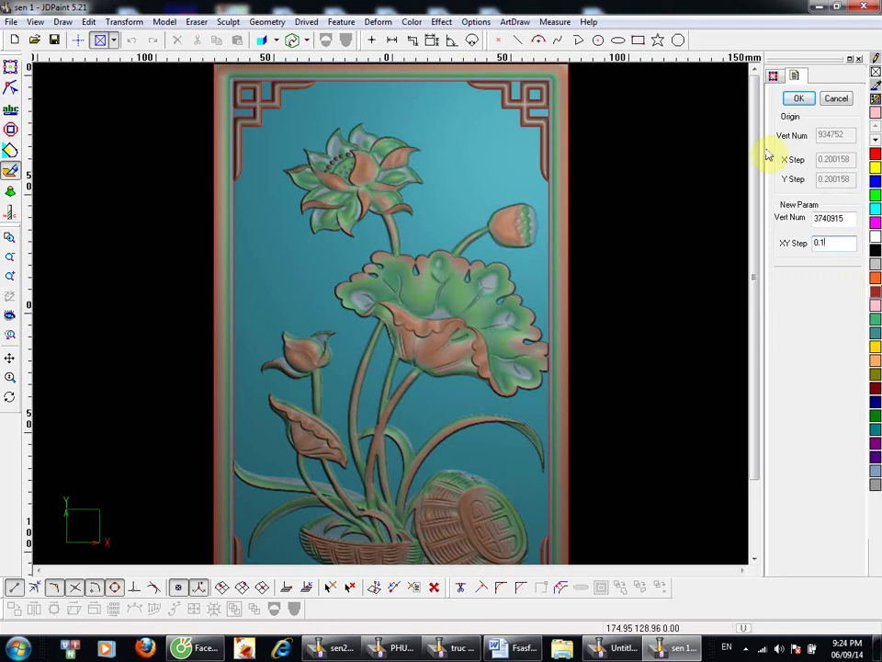
{"action": "left_click", "coordinate": [787, 98]}
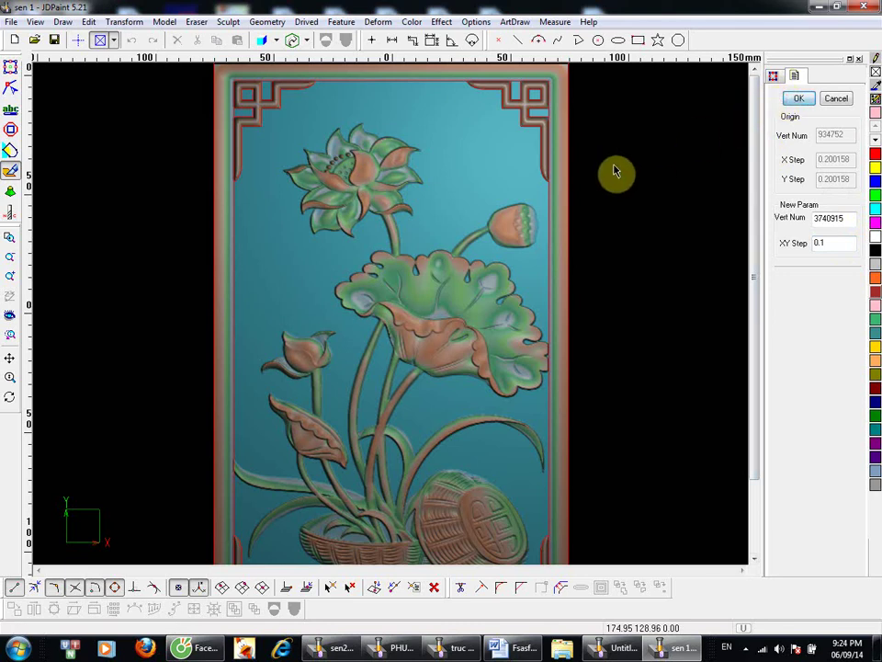
{"action": "right_click", "coordinate": [436, 141]}
{"action": "left_click", "coordinate": [316, 192]}
Step: Examine the relief from the large leaf to the basket weave, including tilted views, and restore the straight-on view
{"action": "scroll", "coordinate": [430, 213], "scroll_direction": "down", "scroll_amount": 1}
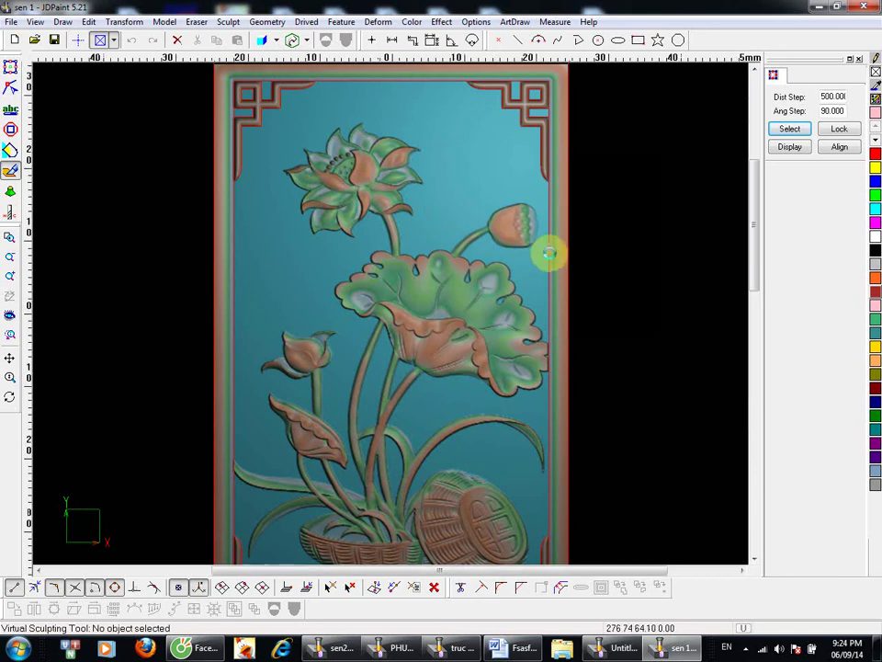
{"action": "scroll", "coordinate": [545, 259], "scroll_direction": "up", "scroll_amount": 3}
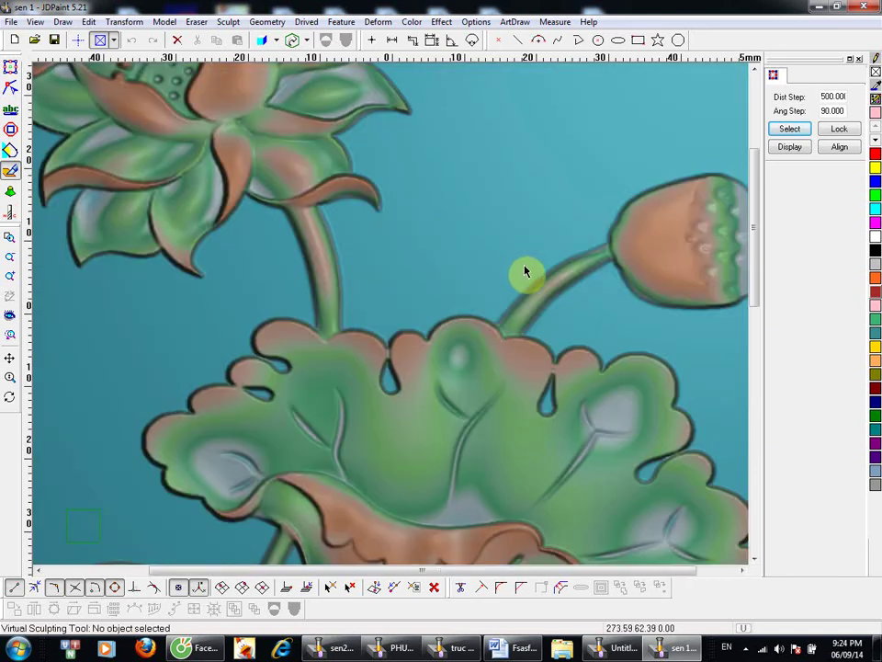
{"action": "scroll", "coordinate": [506, 278], "scroll_direction": "down", "scroll_amount": 5}
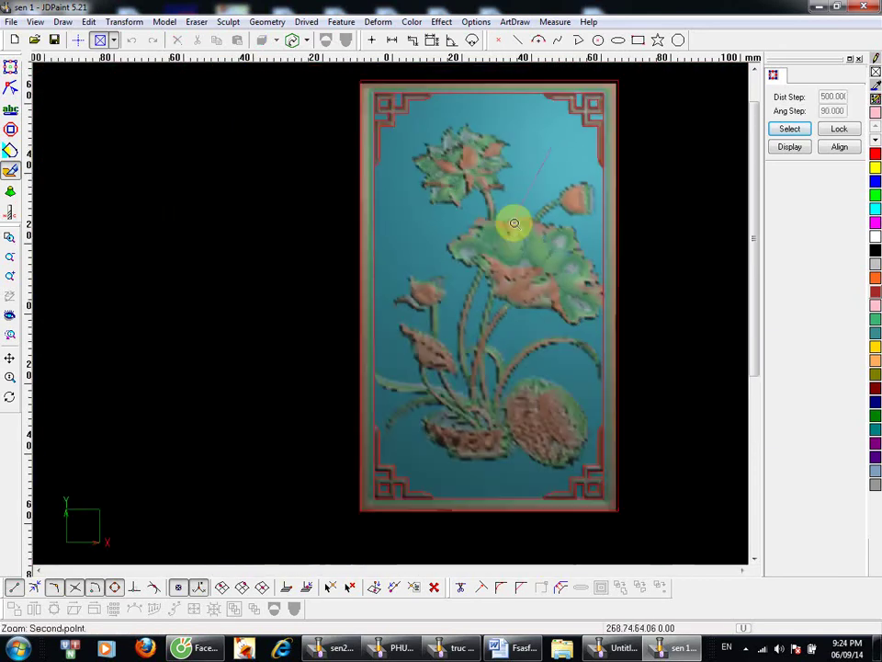
{"action": "scroll", "coordinate": [478, 319], "scroll_direction": "up", "scroll_amount": 2}
{"action": "middle_click_drag", "start_coordinate": [447, 276], "coordinate": [424, 366]}
{"action": "scroll", "coordinate": [424, 365], "scroll_direction": "down", "scroll_amount": 3}
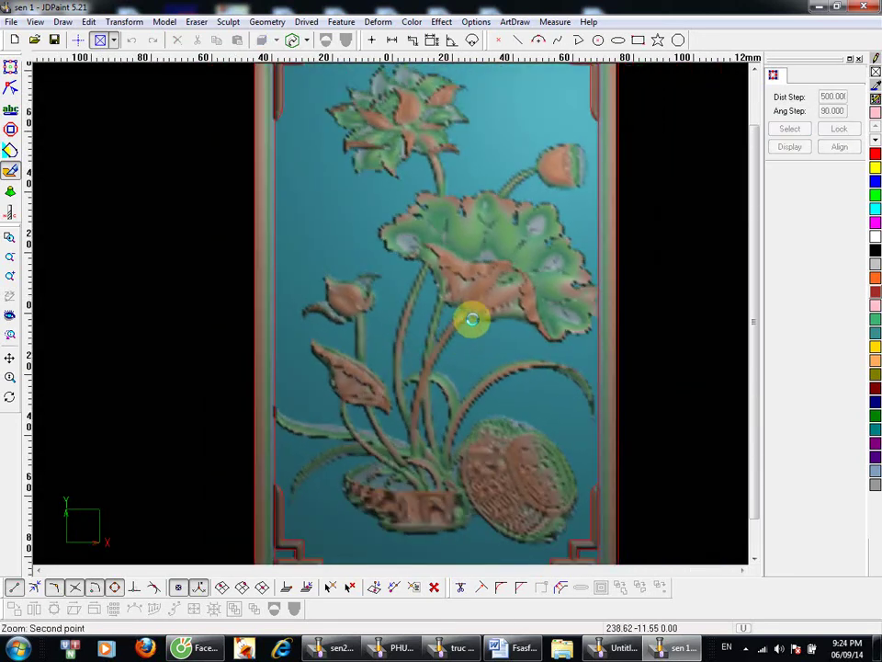
{"action": "scroll", "coordinate": [478, 324], "scroll_direction": "up", "scroll_amount": 1}
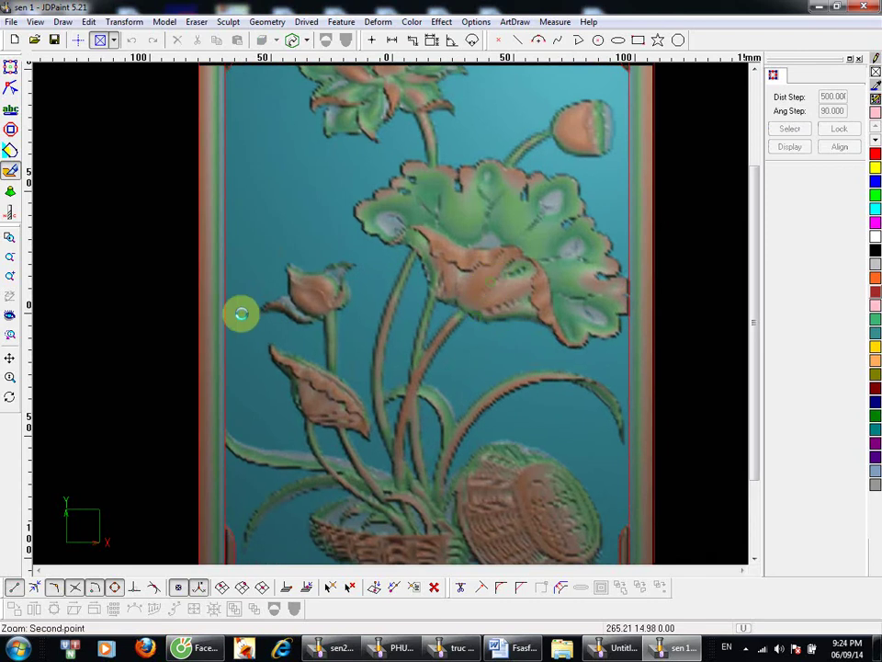
{"action": "middle_click_drag", "start_coordinate": [359, 401], "coordinate": [321, 286]}
{"action": "middle_click_drag", "start_coordinate": [447, 332], "coordinate": [467, 267]}
{"action": "scroll", "coordinate": [512, 464], "scroll_direction": "up", "scroll_amount": 3}
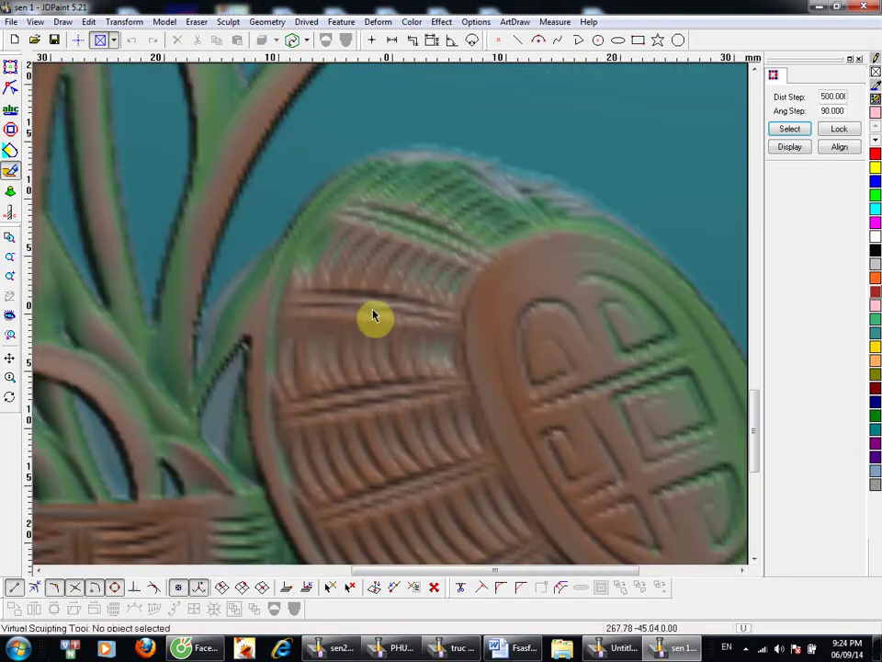
{"action": "middle_click_drag", "start_coordinate": [161, 301], "coordinate": [335, 385]}
{"action": "middle_click_drag", "start_coordinate": [327, 245], "coordinate": [312, 274], "text": "shift"}
{"action": "right_click", "coordinate": [294, 151]}
{"action": "left_click", "coordinate": [360, 274]}
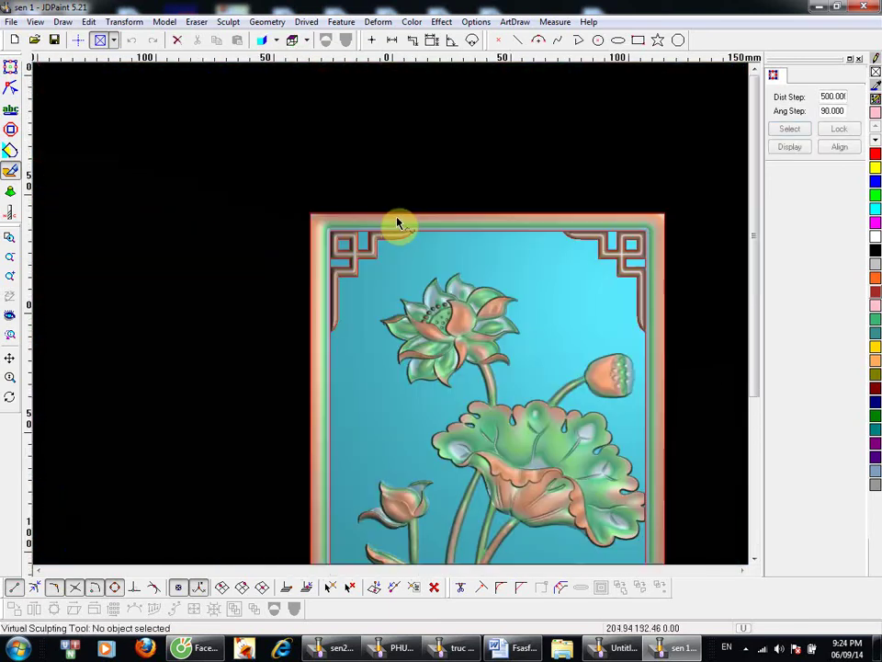
Step: Examine the relief's flower, seed pod, large leaf and frame edges up close for surface smoothness
{"action": "scroll", "coordinate": [395, 295], "scroll_direction": "down", "scroll_amount": 2}
{"action": "middle_click_drag", "start_coordinate": [395, 295], "coordinate": [394, 186], "text": "ctrl"}
{"action": "middle_click_drag", "start_coordinate": [366, 241], "coordinate": [399, 364]}
{"action": "middle_click_drag", "start_coordinate": [403, 212], "coordinate": [406, 195], "text": "ctrl"}
{"action": "middle_click_drag", "start_coordinate": [444, 310], "coordinate": [276, 343]}
{"action": "middle_click_drag", "start_coordinate": [257, 251], "coordinate": [273, 208], "text": "ctrl"}
{"action": "middle_click_drag", "start_coordinate": [405, 373], "coordinate": [88, 78]}
{"action": "middle_click_drag", "start_coordinate": [373, 235], "coordinate": [399, 379], "text": "ctrl"}
{"action": "middle_click_drag", "start_coordinate": [112, 287], "coordinate": [458, 320]}
{"action": "scroll", "coordinate": [453, 261], "scroll_direction": "up", "scroll_amount": 3}
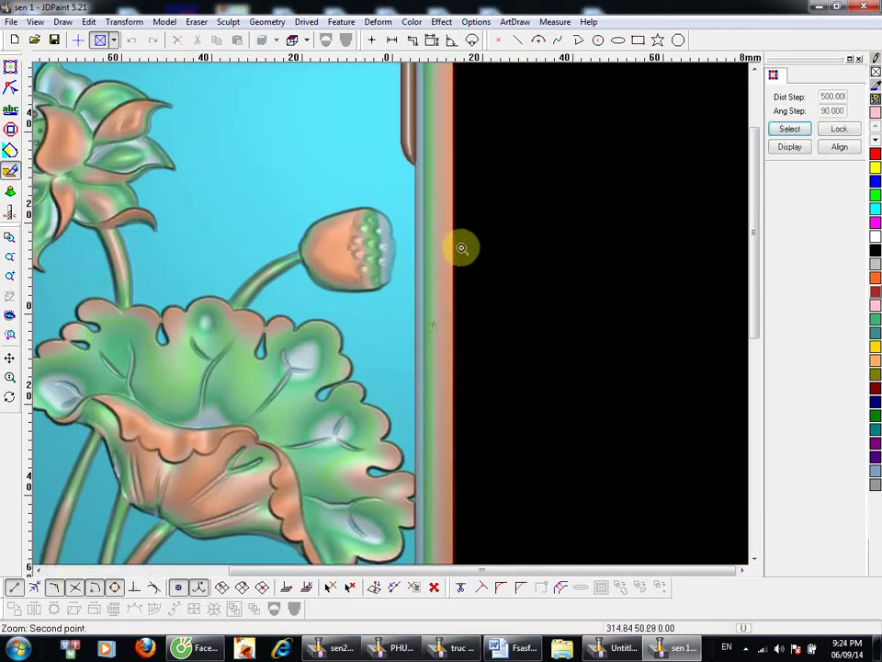
{"action": "middle_click_drag", "start_coordinate": [415, 186], "coordinate": [582, 441]}
{"action": "middle_click_drag", "start_coordinate": [247, 300], "coordinate": [345, 270], "text": "ctrl"}
{"action": "middle_click_drag", "start_coordinate": [222, 258], "coordinate": [445, 191]}
{"action": "scroll", "coordinate": [419, 271], "scroll_direction": "down", "scroll_amount": 1}
{"action": "scroll", "coordinate": [451, 289], "scroll_direction": "down", "scroll_amount": 1}
{"action": "scroll", "coordinate": [377, 272], "scroll_direction": "up", "scroll_amount": 1}
{"action": "middle_click_drag", "start_coordinate": [377, 272], "coordinate": [528, 412], "text": "ctrl"}
{"action": "middle_click_drag", "start_coordinate": [502, 415], "coordinate": [300, 134]}
{"action": "middle_click_drag", "start_coordinate": [365, 393], "coordinate": [338, 276]}
{"action": "middle_click_drag", "start_coordinate": [330, 419], "coordinate": [320, 270]}
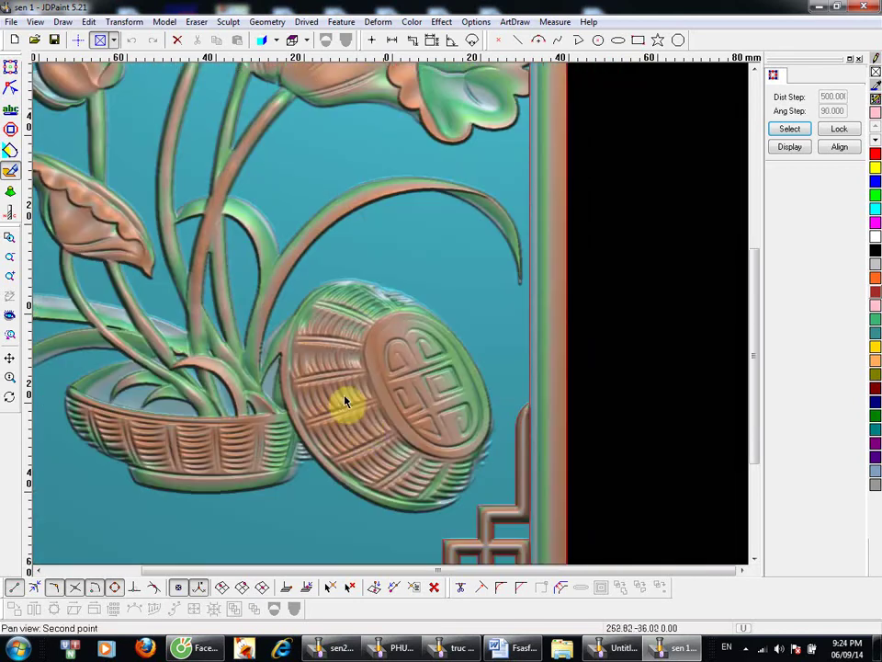
Step: Examine the woven baskets, lower bud and stems up close and tilted, and check the whole panel
{"action": "middle_click_drag", "start_coordinate": [223, 461], "coordinate": [220, 235], "text": "ctrl"}
{"action": "middle_click_drag", "start_coordinate": [268, 396], "coordinate": [280, 418]}
{"action": "middle_click_drag", "start_coordinate": [190, 239], "coordinate": [291, 322]}
{"action": "middle_click_drag", "start_coordinate": [340, 289], "coordinate": [343, 319], "text": "ctrl"}
{"action": "middle_click_drag", "start_coordinate": [237, 341], "coordinate": [147, 362]}
{"action": "middle_click_drag", "start_coordinate": [345, 315], "coordinate": [357, 265], "text": "ctrl"}
{"action": "middle_click_drag", "start_coordinate": [411, 287], "coordinate": [290, 281]}
{"action": "scroll", "coordinate": [372, 292], "scroll_direction": "down", "scroll_amount": 2}
{"action": "middle_click_drag", "start_coordinate": [236, 257], "coordinate": [405, 347]}
{"action": "scroll", "coordinate": [397, 338], "scroll_direction": "up", "scroll_amount": 1}
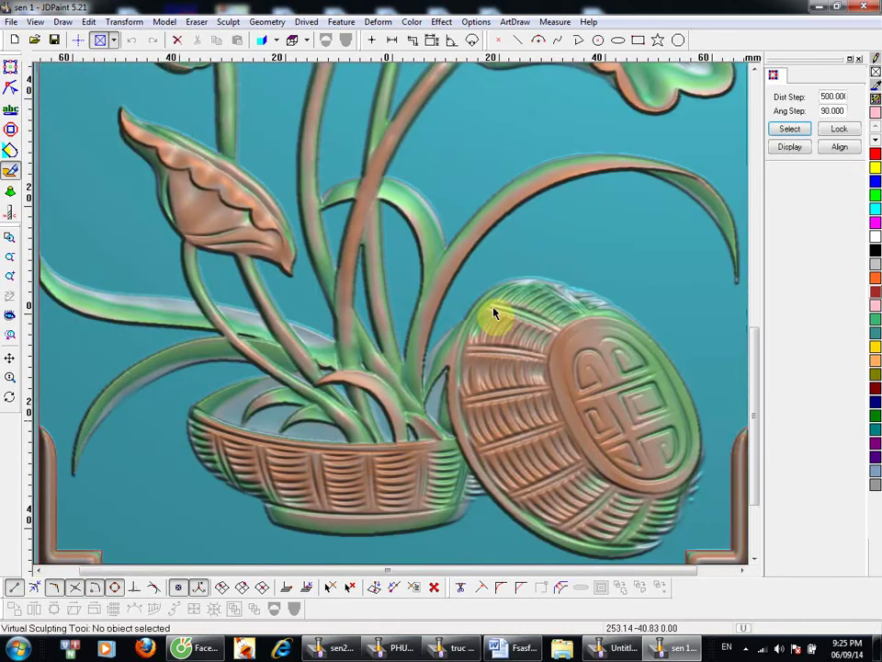
{"action": "scroll", "coordinate": [516, 400], "scroll_direction": "up", "scroll_amount": 2}
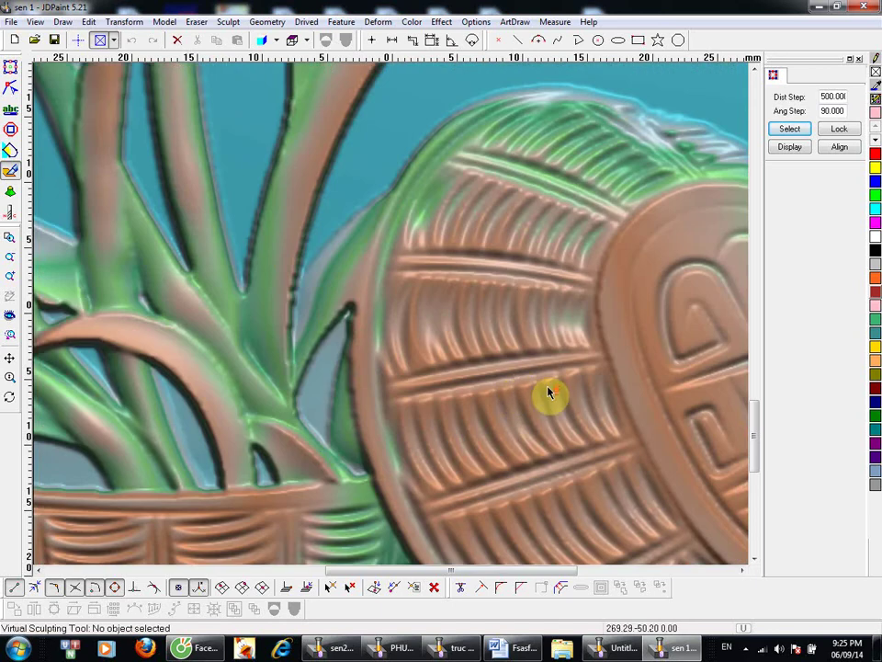
{"action": "scroll", "coordinate": [555, 392], "scroll_direction": "down", "scroll_amount": 2}
{"action": "scroll", "coordinate": [212, 147], "scroll_direction": "up", "scroll_amount": 2}
{"action": "middle_click_drag", "start_coordinate": [246, 166], "coordinate": [262, 198]}
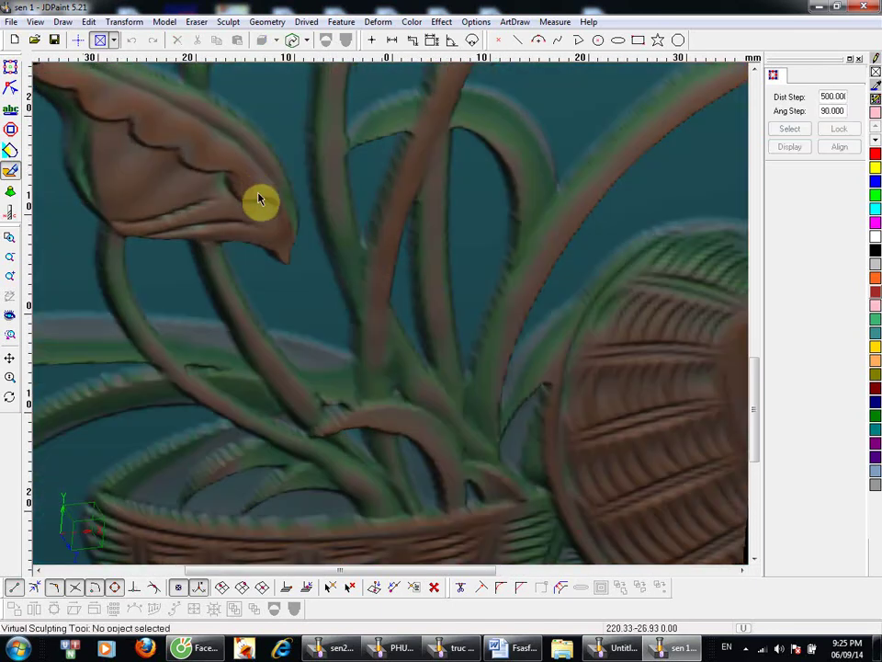
{"action": "right_click", "coordinate": [296, 126]}
{"action": "left_click", "coordinate": [347, 251]}
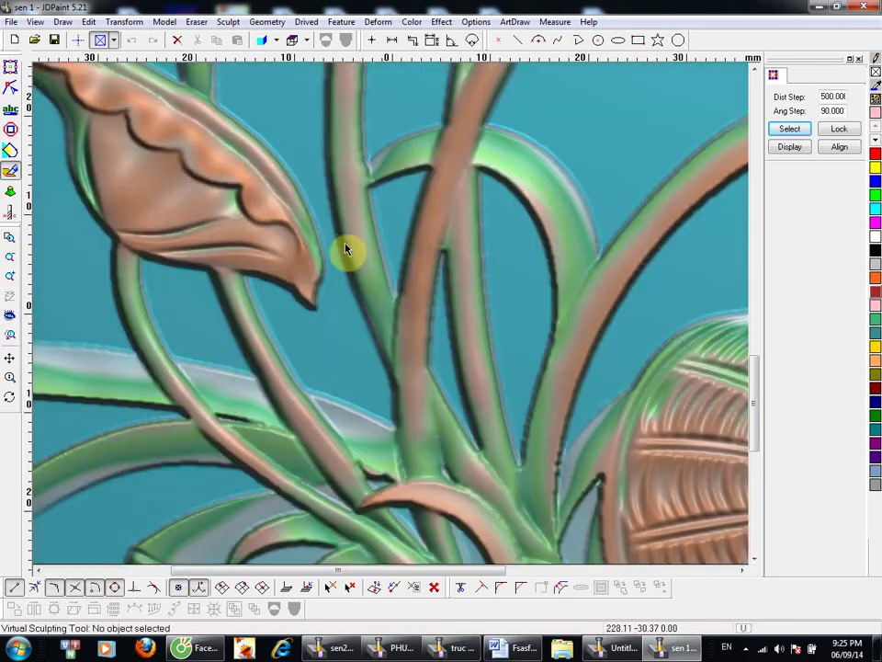
{"action": "scroll", "coordinate": [344, 245], "scroll_direction": "down", "scroll_amount": 2}
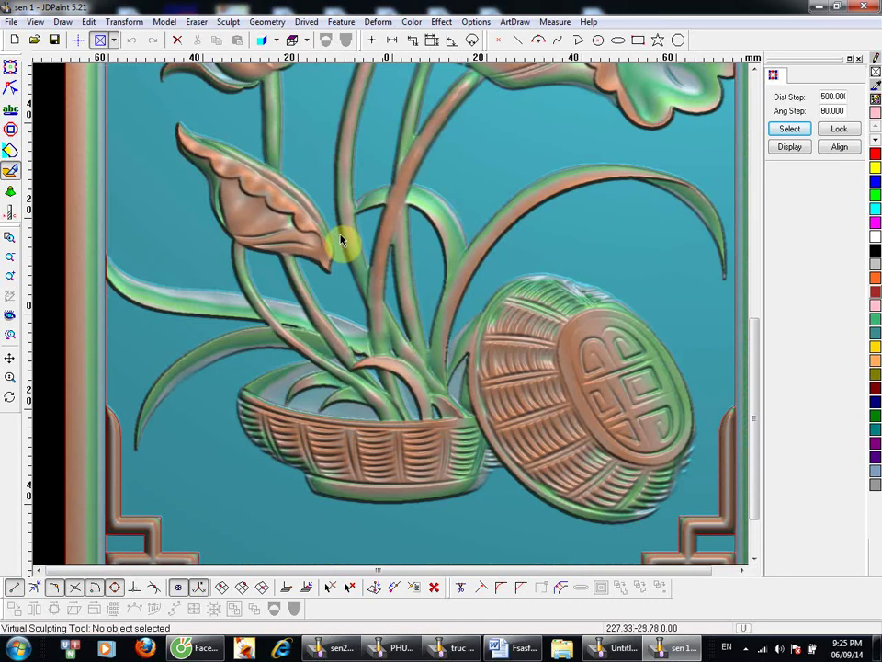
{"action": "scroll", "coordinate": [341, 239], "scroll_direction": "down", "scroll_amount": 2}
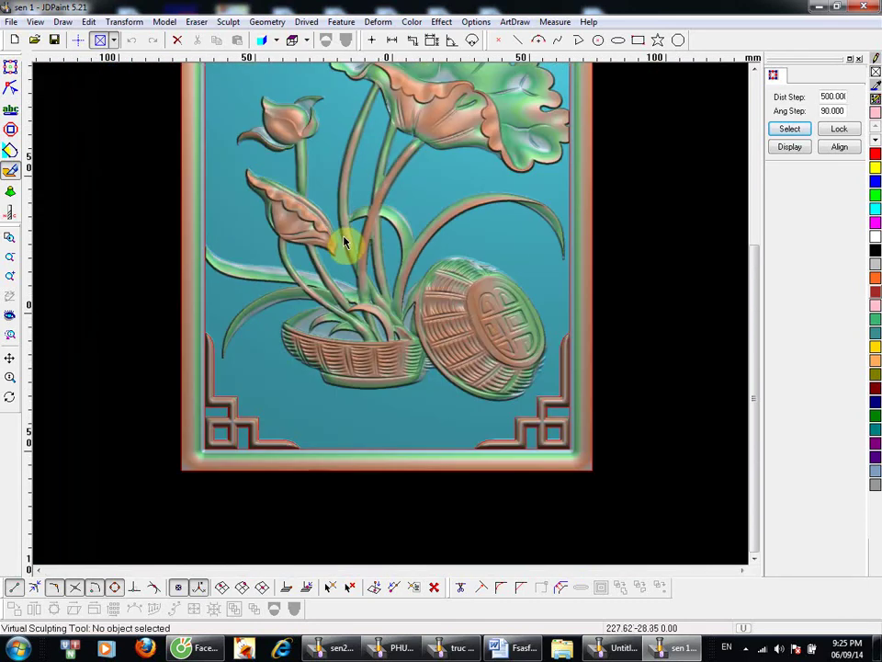
{"action": "scroll", "coordinate": [342, 321], "scroll_direction": "down", "scroll_amount": 1}
{"action": "scroll", "coordinate": [344, 349], "scroll_direction": "down", "scroll_amount": 1}
{"action": "scroll", "coordinate": [330, 79], "scroll_direction": "up", "scroll_amount": 1}
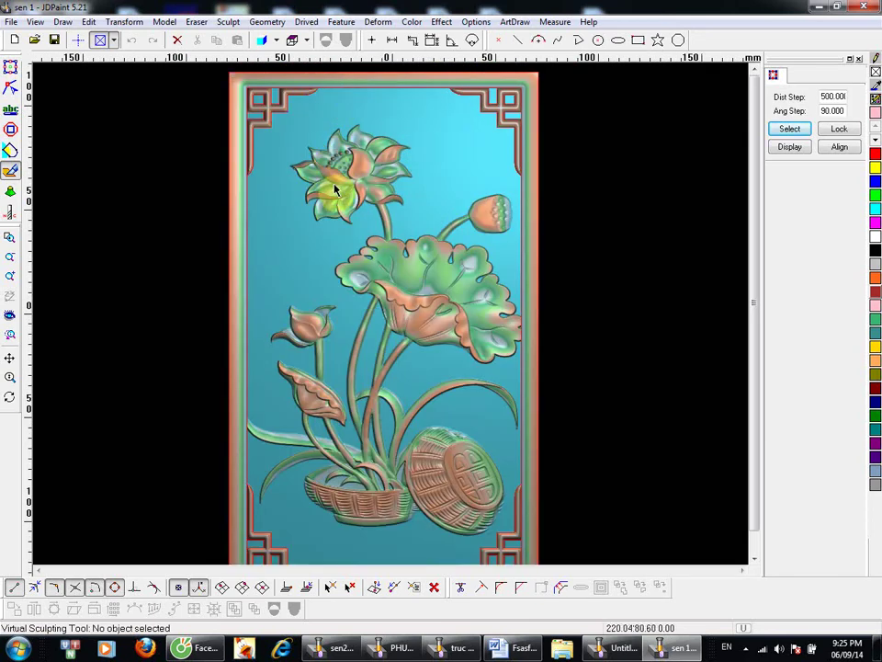
Step: Review the model's Min Z and Max Z in Transform Z and leave the settings without applying
{"action": "left_click", "coordinate": [164, 21]}
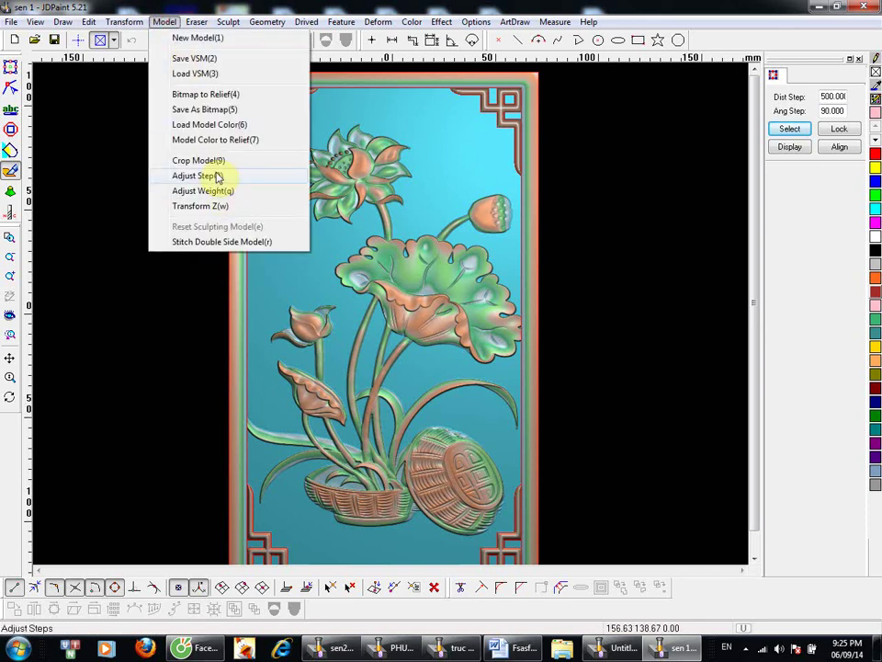
{"action": "left_click", "coordinate": [224, 205]}
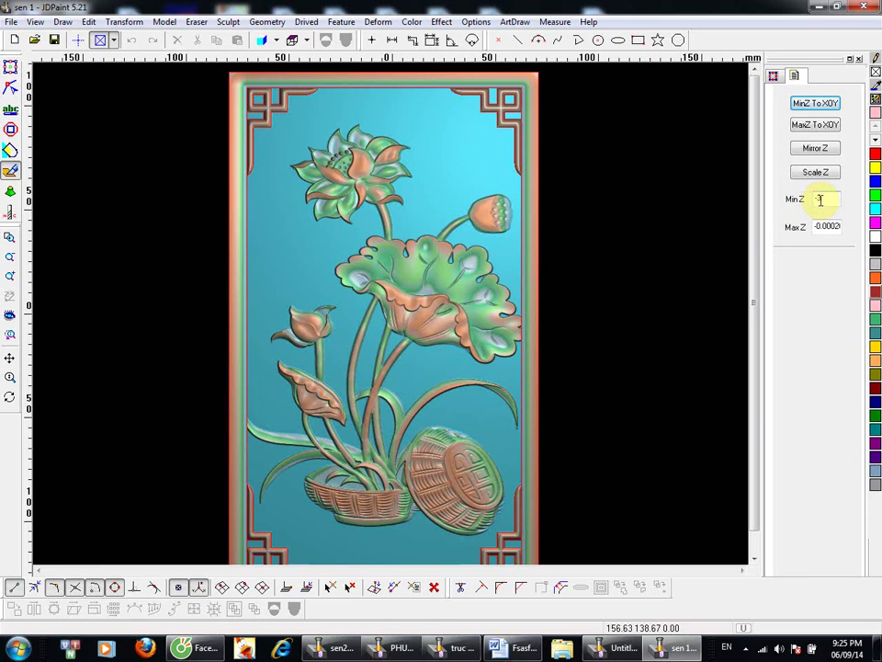
{"action": "left_click", "coordinate": [830, 229]}
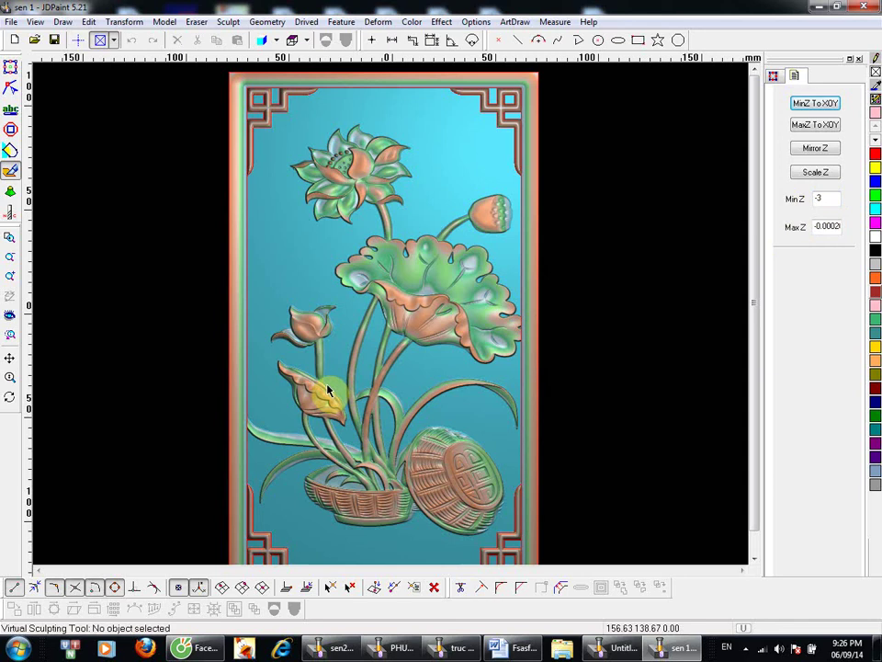
{"action": "left_click", "coordinate": [443, 298]}
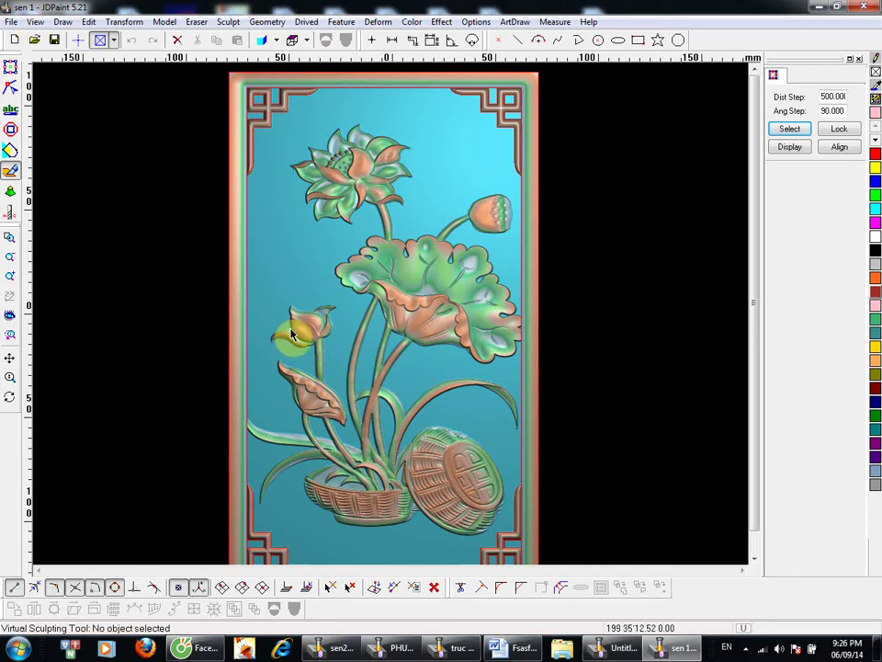
Step: Scale the relief's Z range in Transform Z to Min Z 0 and Max Z 4
{"action": "left_click", "coordinate": [164, 22]}
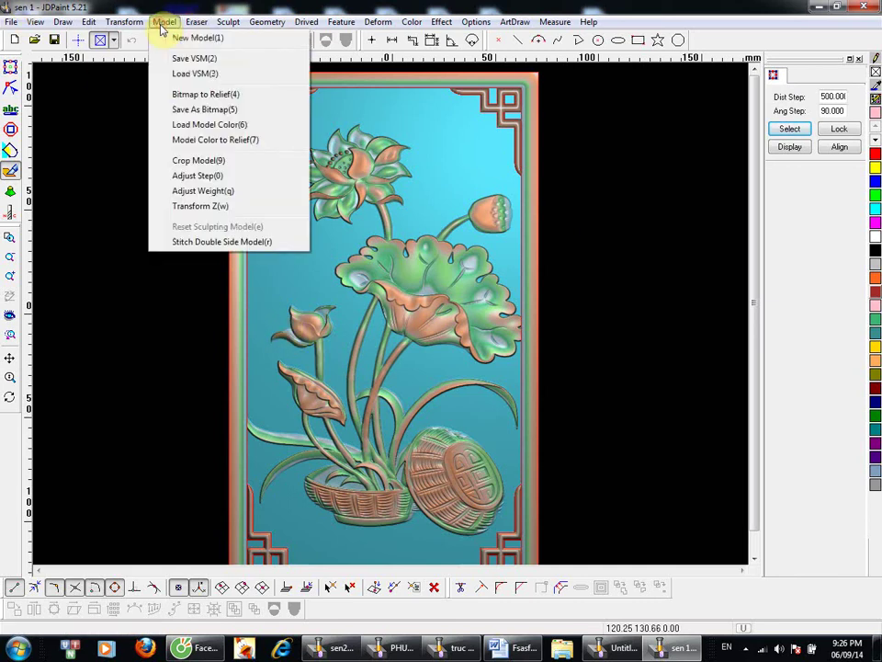
{"action": "left_click", "coordinate": [184, 206]}
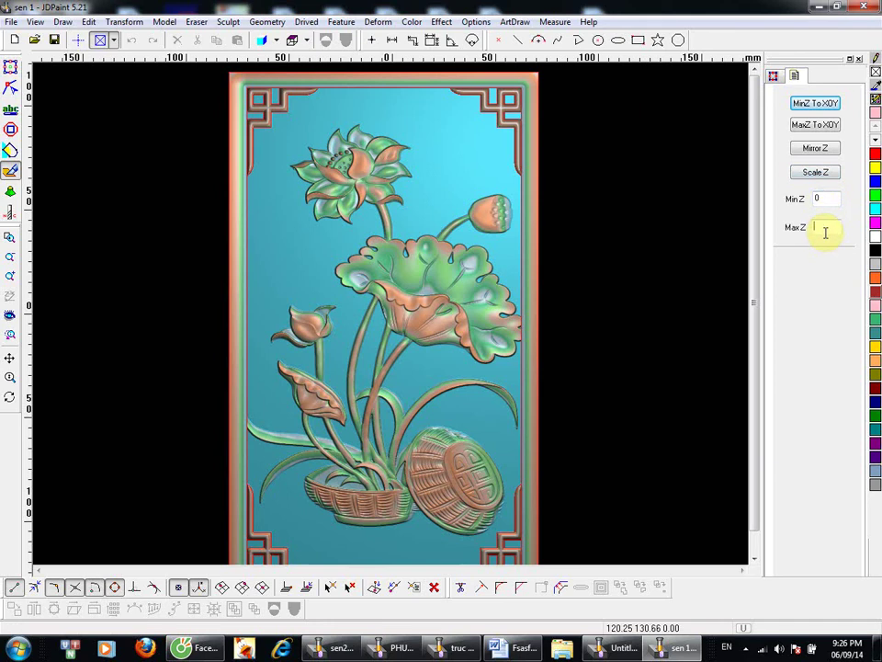
{"action": "left_click", "coordinate": [818, 173]}
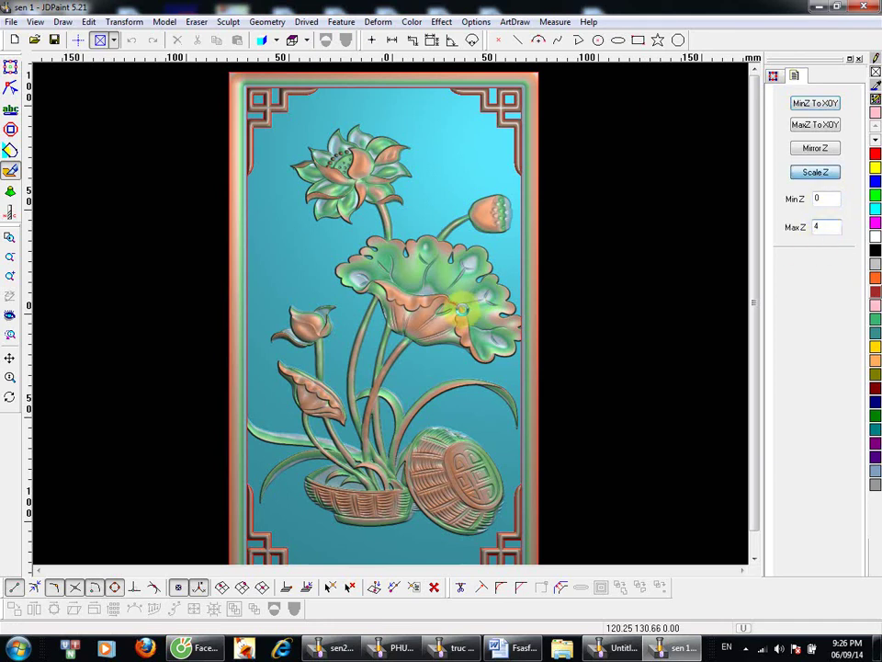
Step: Examine the rescaled relief's large leaf, stems, flower and seed pod up close
{"action": "scroll", "coordinate": [450, 312], "scroll_direction": "up", "scroll_amount": 3}
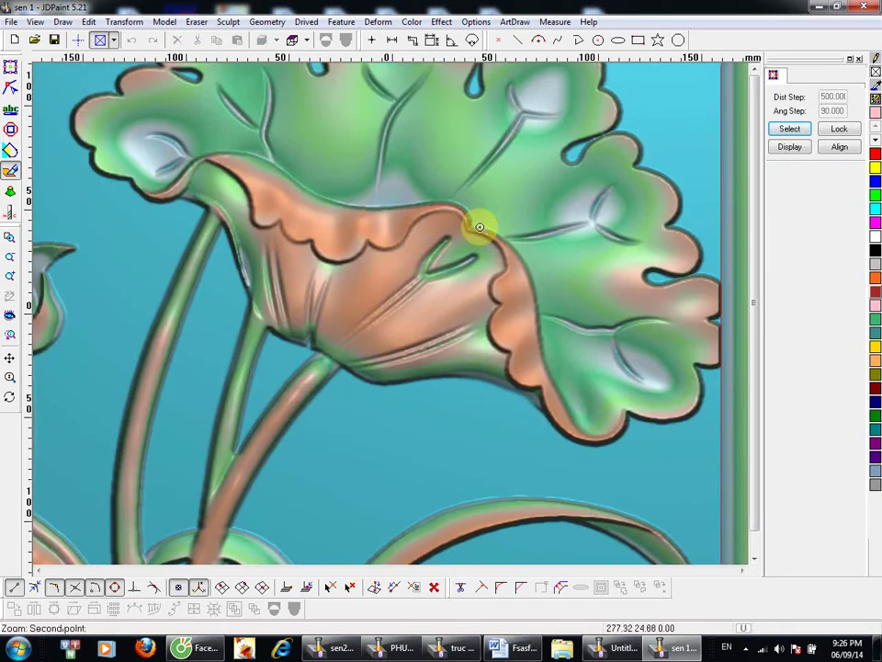
{"action": "middle_click_drag", "start_coordinate": [488, 182], "coordinate": [462, 359]}
{"action": "middle_click_drag", "start_coordinate": [446, 395], "coordinate": [262, 62]}
{"action": "middle_click_drag", "start_coordinate": [341, 367], "coordinate": [509, 88]}
{"action": "middle_click_drag", "start_coordinate": [314, 464], "coordinate": [356, 359]}
{"action": "middle_click_drag", "start_coordinate": [424, 315], "coordinate": [682, 558]}
{"action": "middle_click_drag", "start_coordinate": [383, 387], "coordinate": [372, 418]}
{"action": "middle_click_drag", "start_coordinate": [298, 289], "coordinate": [292, 520]}
{"action": "middle_click_drag", "start_coordinate": [516, 213], "coordinate": [481, 428]}
{"action": "middle_click_drag", "start_coordinate": [646, 207], "coordinate": [638, 360]}
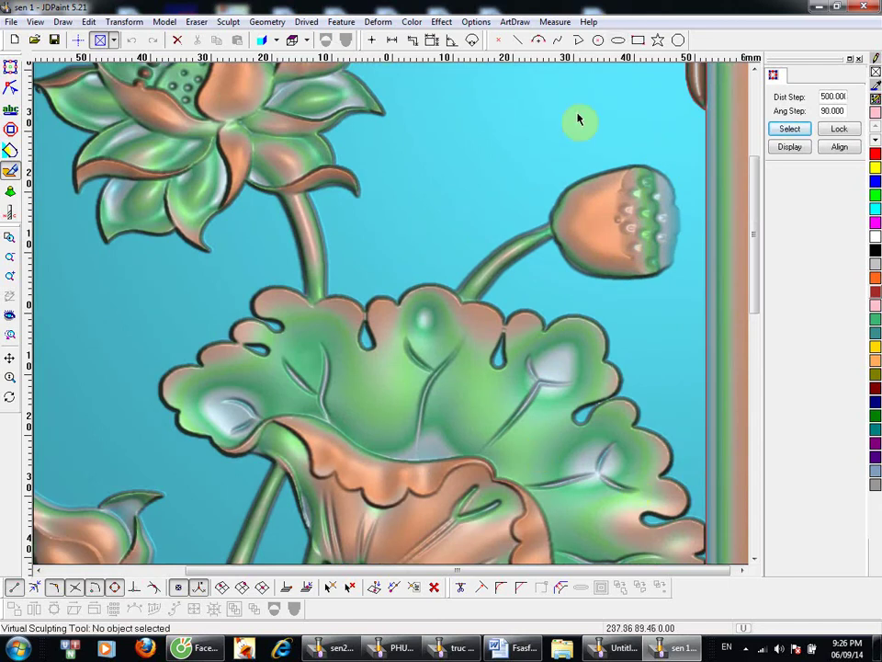
Step: Check the rescaled relief's depth in a tilted view and open Transform Z for another review
{"action": "scroll", "coordinate": [298, 288], "scroll_direction": "down", "scroll_amount": 2}
{"action": "middle_click_drag", "start_coordinate": [458, 237], "coordinate": [465, 299]}
{"action": "middle_click_drag", "start_coordinate": [332, 287], "coordinate": [379, 203]}
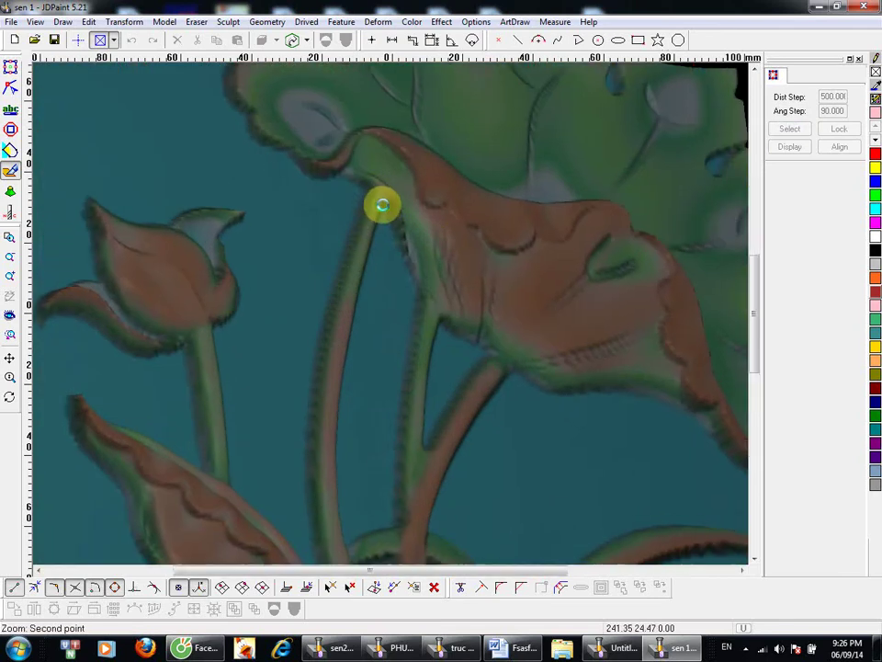
{"action": "middle_click", "coordinate": [443, 383]}
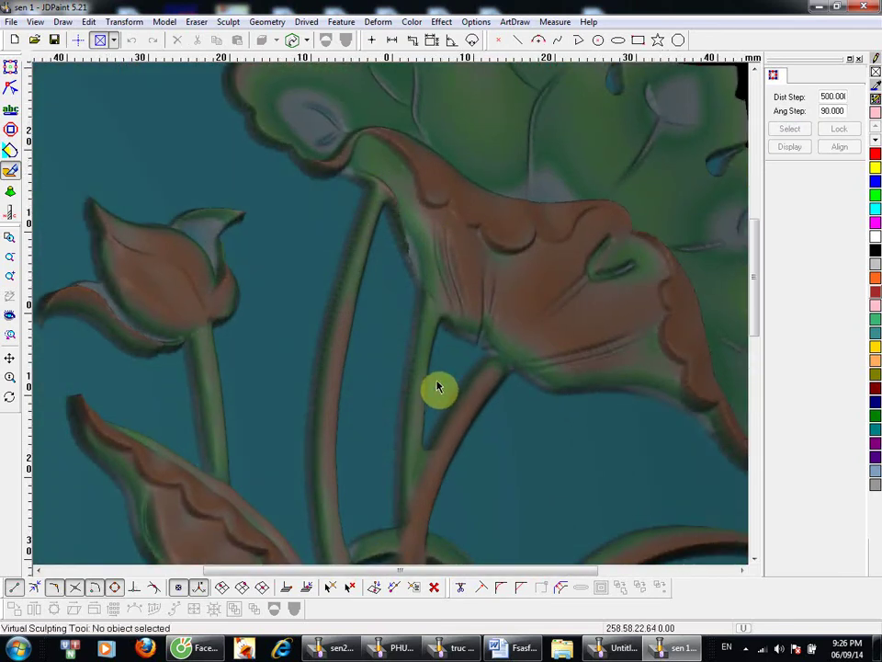
{"action": "scroll", "coordinate": [427, 383], "scroll_direction": "down", "scroll_amount": 2}
{"action": "right_click", "coordinate": [433, 283]}
{"action": "left_click", "coordinate": [444, 399]}
{"action": "scroll", "coordinate": [445, 403], "scroll_direction": "down", "scroll_amount": 4}
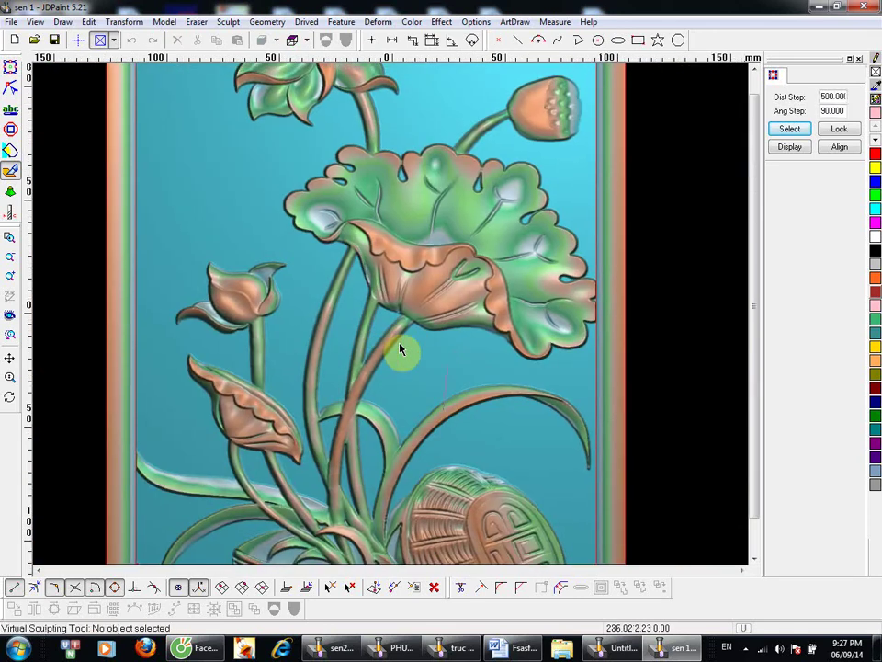
{"action": "left_click", "coordinate": [160, 21]}
{"action": "left_click", "coordinate": [202, 206]}
Step: Use Erase with Erase Height enabled and enlarge its cylinder brush to a diameter of about 36 over the lotus flower
{"action": "left_click", "coordinate": [197, 21]}
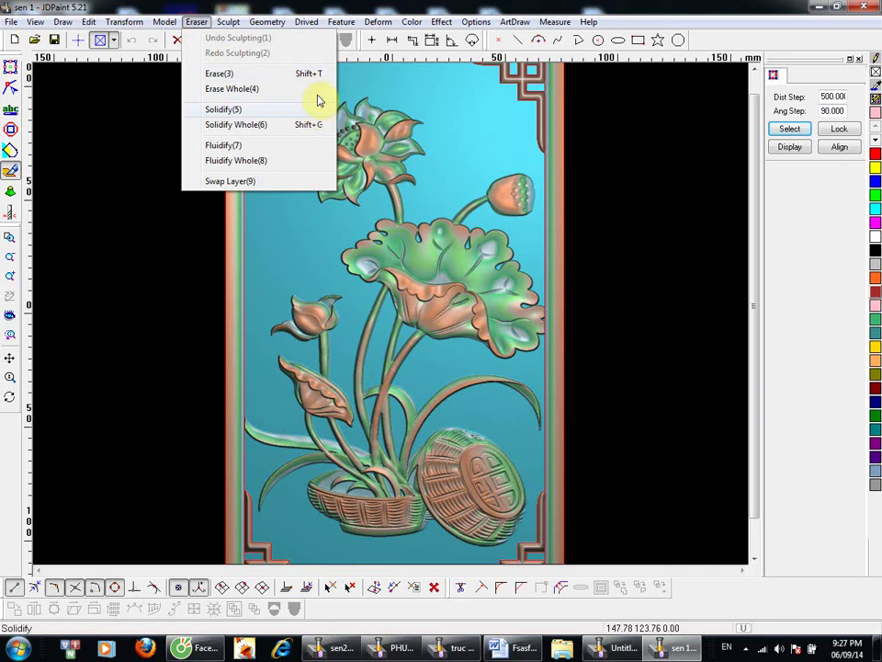
{"action": "left_click", "coordinate": [304, 81]}
{"action": "middle_click_drag", "start_coordinate": [379, 296], "coordinate": [380, 308]}
{"action": "middle_click_drag", "start_coordinate": [413, 134], "coordinate": [408, 271]}
{"action": "scroll", "coordinate": [615, 167], "scroll_direction": "up", "scroll_amount": 2}
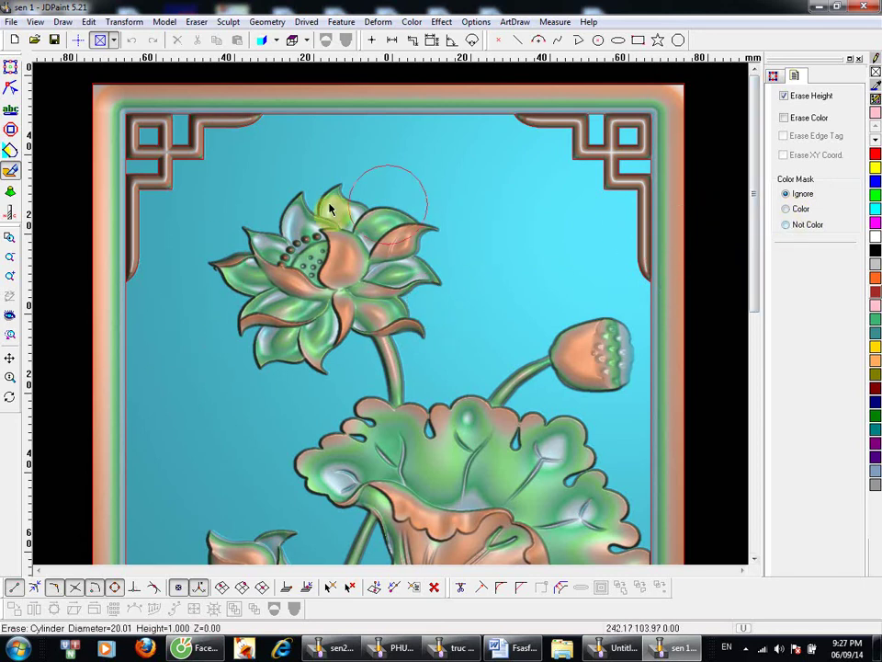
{"action": "key", "text": "a"}
{"action": "key", "text": "a"}
{"action": "key", "text": "a"}
{"action": "key", "text": "a"}
{"action": "key", "text": "a"}
{"action": "key", "text": "a"}
{"action": "key", "text": "a"}
{"action": "key", "text": "a"}
{"action": "key", "text": "a"}
{"action": "key", "text": "a"}
{"action": "key", "text": "a"}
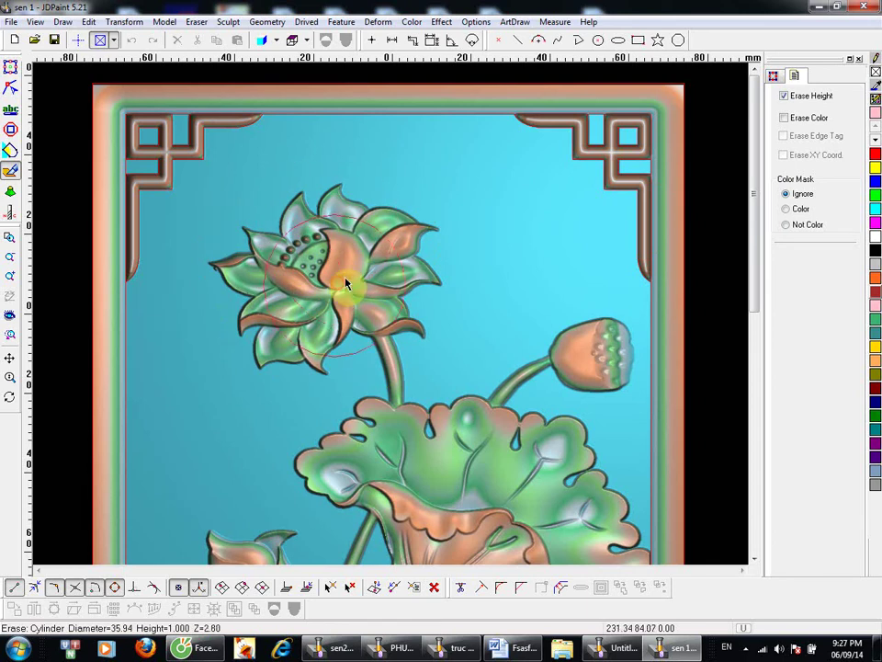
{"action": "right_click", "coordinate": [346, 223]}
Step: Try a Punch with the Absolute effect and height 6 over the lotus flower's upper petals
{"action": "mouse_move", "coordinate": [342, 231]}
{"action": "middle_mouse_down"}
{"action": "mouse_move", "coordinate": [342, 302]}
{"action": "mouse_move", "coordinate": [328, 282]}
{"action": "middle_mouse_up"}
{"action": "scroll", "coordinate": [327, 281], "scroll_direction": "up", "scroll_amount": 4}
{"action": "key", "text": "shift+c"}
{"action": "left_click_drag", "start_coordinate": [408, 207], "coordinate": [389, 218]}
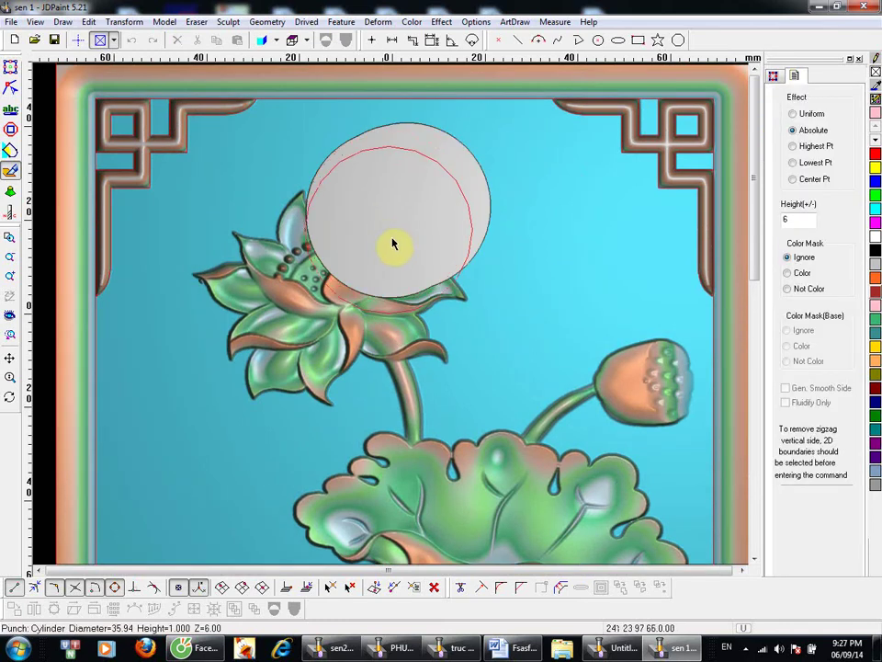
Step: Set the Punch height to 0, try it across the lotus flower and undo the stroke
{"action": "double_click", "coordinate": [799, 220]}
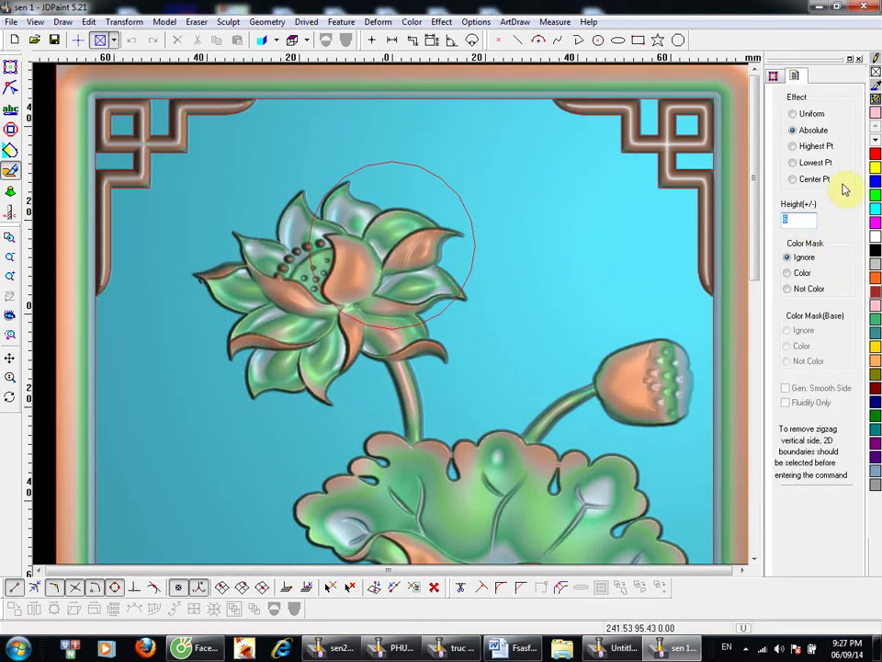
{"action": "left_click_drag", "start_coordinate": [377, 196], "coordinate": [275, 361]}
{"action": "right_click", "coordinate": [369, 208]}
{"action": "key", "text": "ctrl+z"}
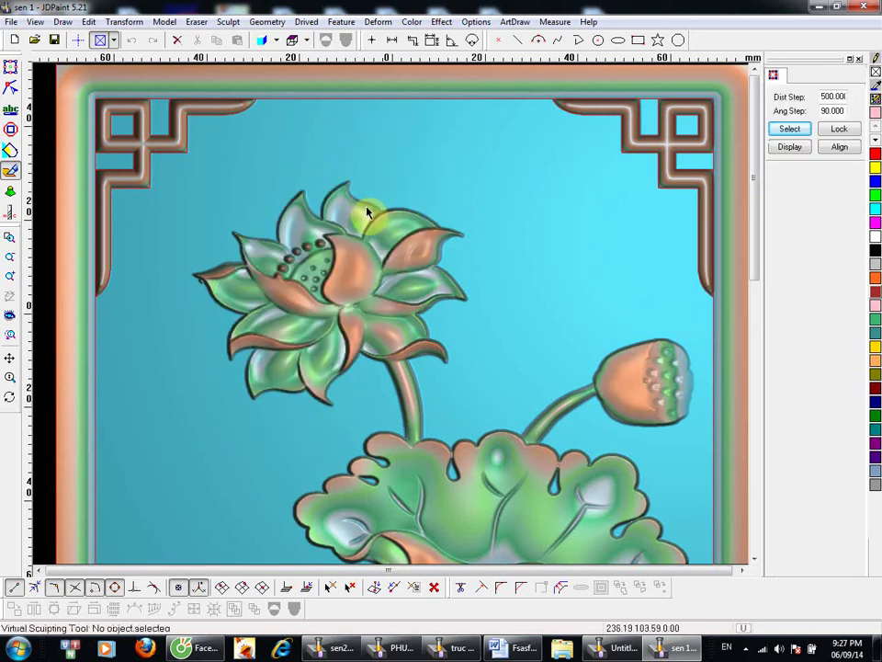
Step: Try Punch at height 0 on the relief's upper-left corner ornament and undo the stroke
{"action": "right_click", "coordinate": [365, 213]}
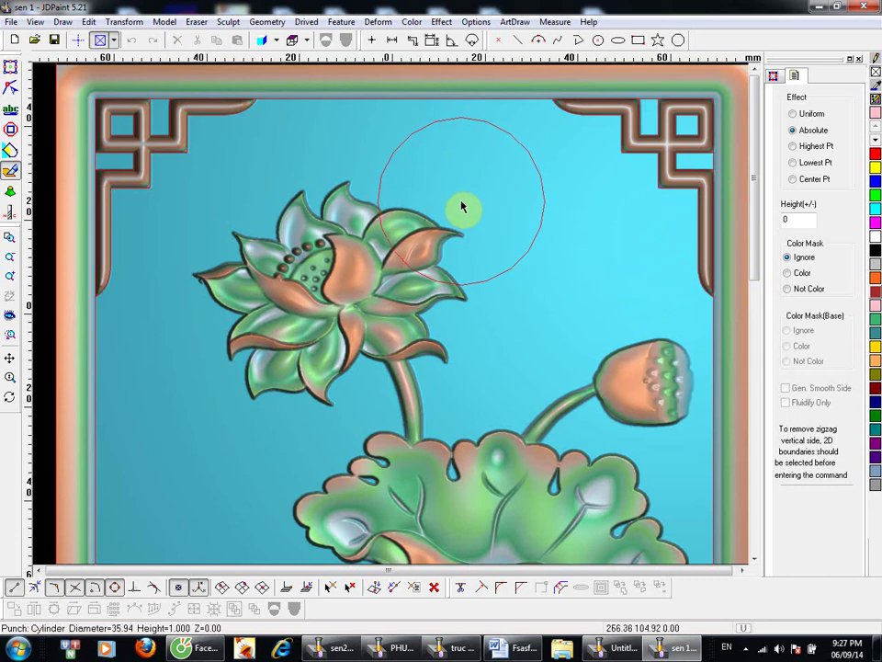
{"action": "left_click", "coordinate": [152, 164]}
{"action": "key", "text": "ctrl+z"}
{"action": "right_click", "coordinate": [520, 223]}
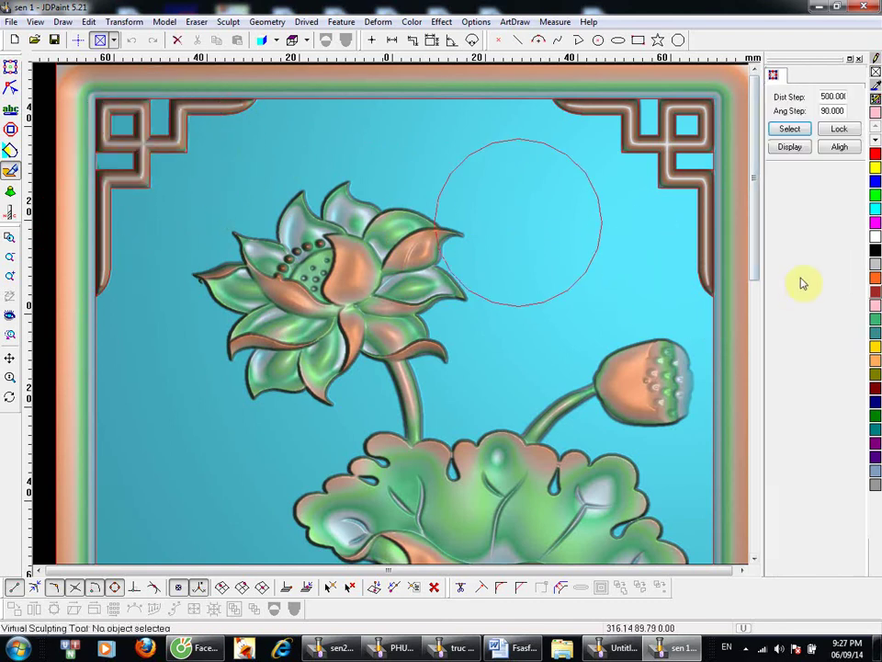
Step: Examine the upper-left corner ornament's edges up close and the relief as a whole
{"action": "middle_click_drag", "start_coordinate": [171, 108], "coordinate": [163, 50]}
{"action": "middle_click_drag", "start_coordinate": [136, 181], "coordinate": [306, 264]}
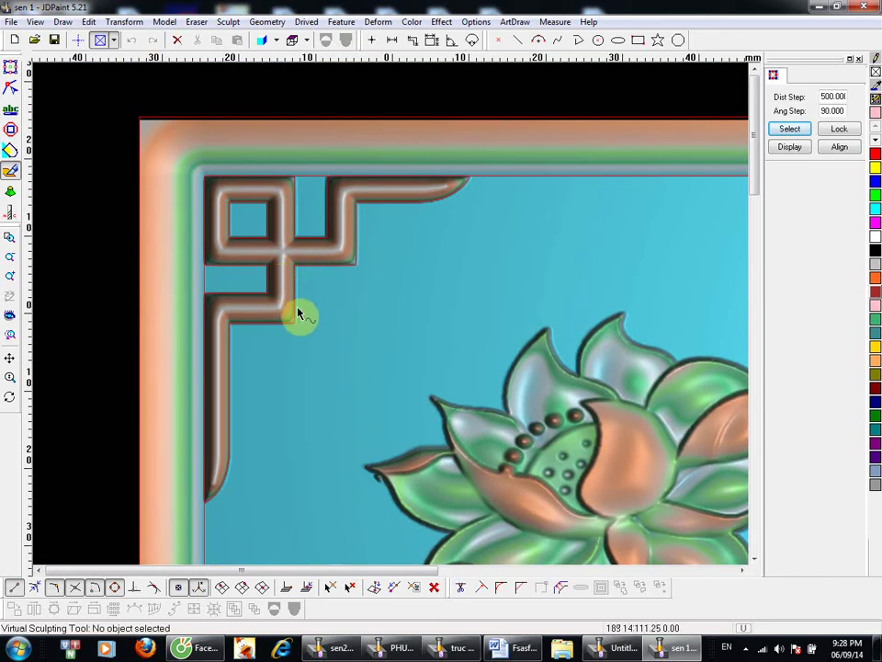
{"action": "middle_click_drag", "start_coordinate": [278, 273], "coordinate": [162, 248], "text": "ctrl"}
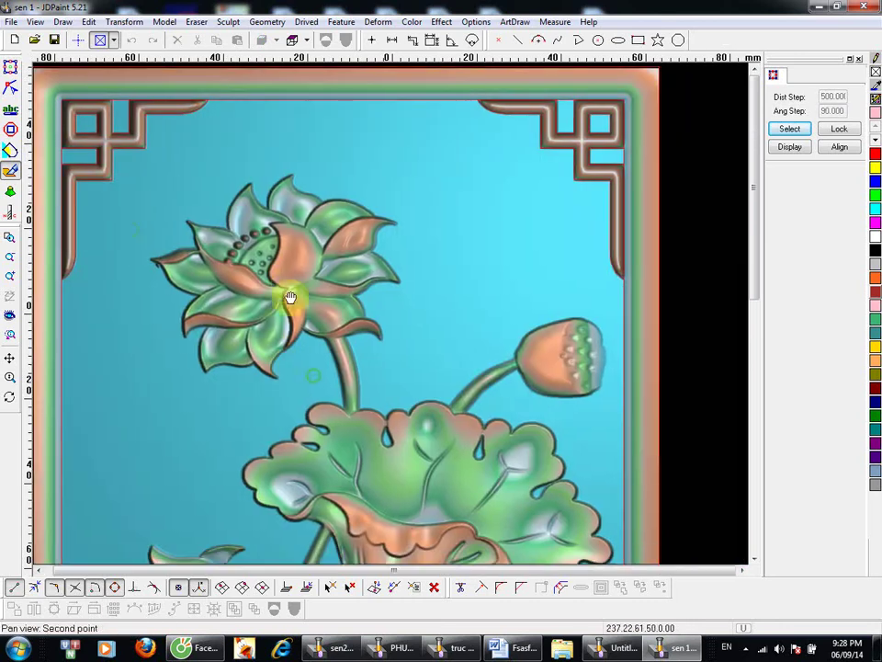
{"action": "scroll", "coordinate": [366, 387], "scroll_direction": "down", "scroll_amount": 4}
{"action": "scroll", "coordinate": [383, 416], "scroll_direction": "up", "scroll_amount": 3}
{"action": "left_click", "coordinate": [196, 23]}
{"action": "left_click", "coordinate": [125, 195]}
{"action": "scroll", "coordinate": [319, 303], "scroll_direction": "down", "scroll_amount": 3}
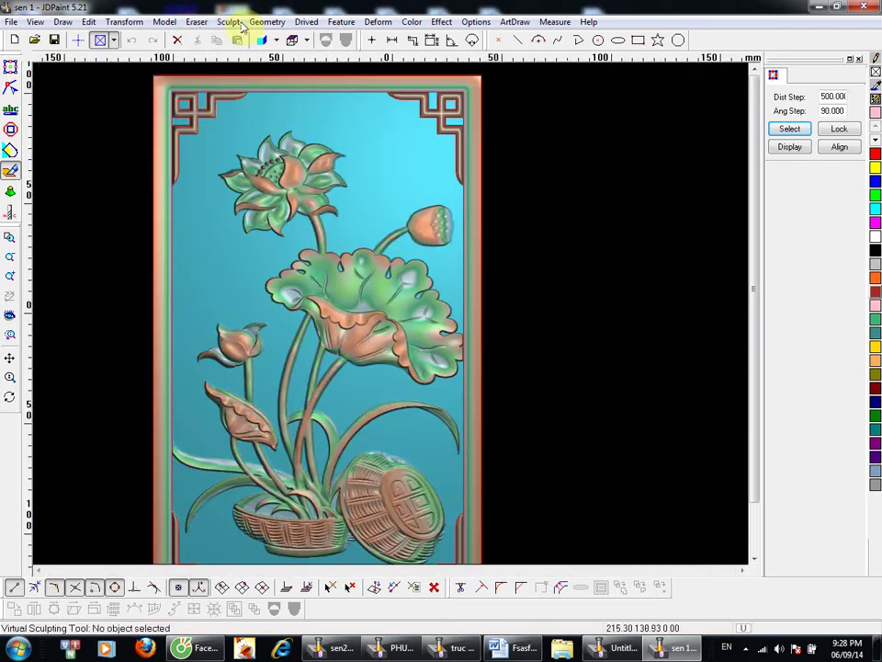
Step: Review the available Sculpt commands and start Deposit with the Gaussian Distribution brush near the lotus flower
{"action": "left_click", "coordinate": [226, 24]}
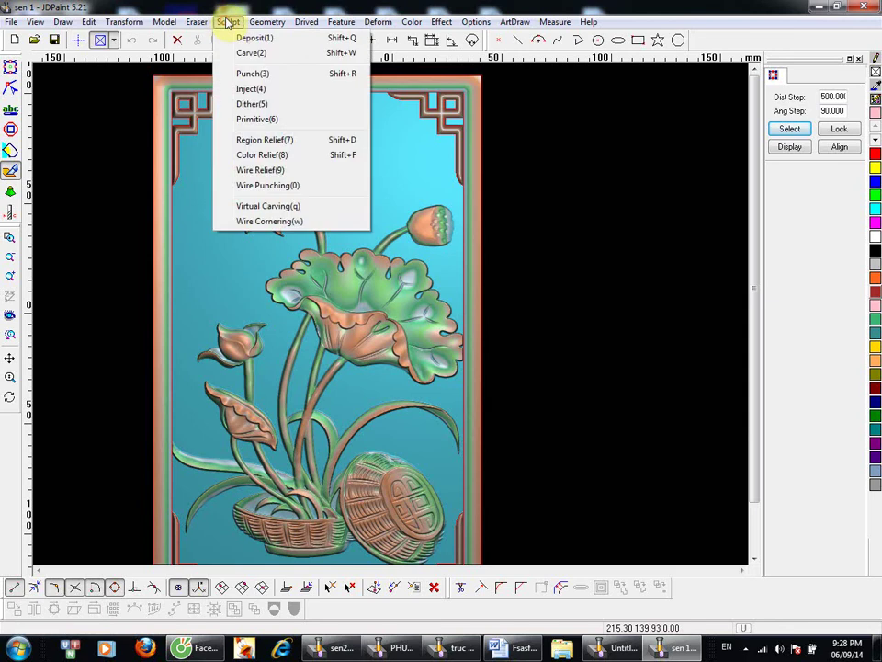
{"action": "key", "text": "q"}
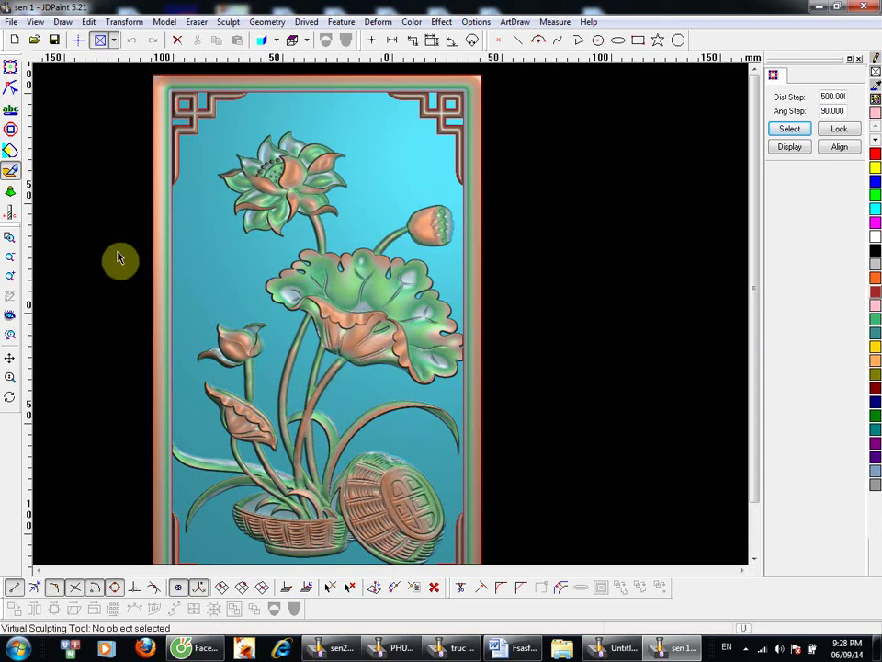
{"action": "left_click", "coordinate": [227, 22]}
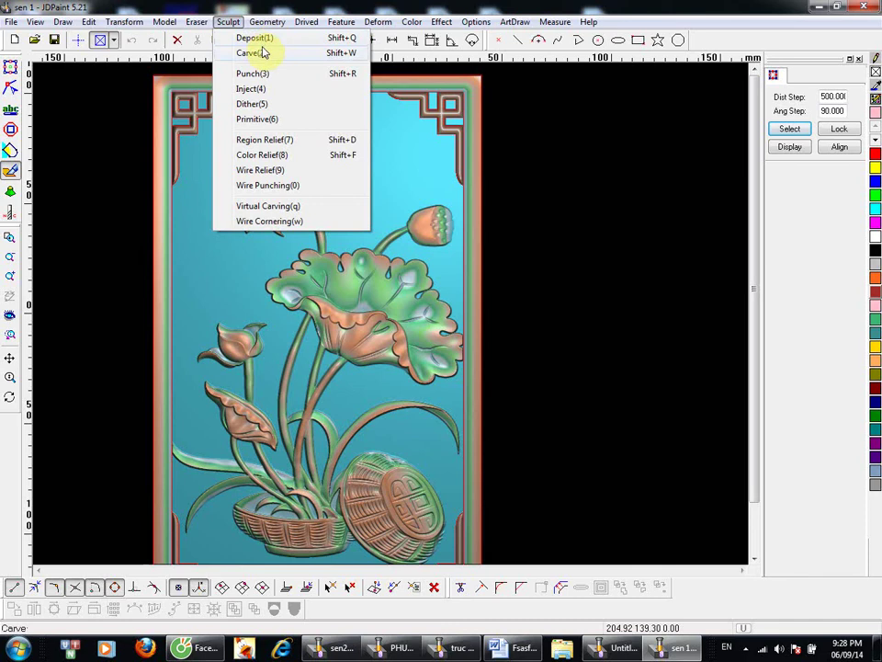
{"action": "left_click", "coordinate": [372, 306]}
{"action": "middle_click_drag", "start_coordinate": [306, 189], "coordinate": [315, 92]}
{"action": "left_click", "coordinate": [315, 92]}
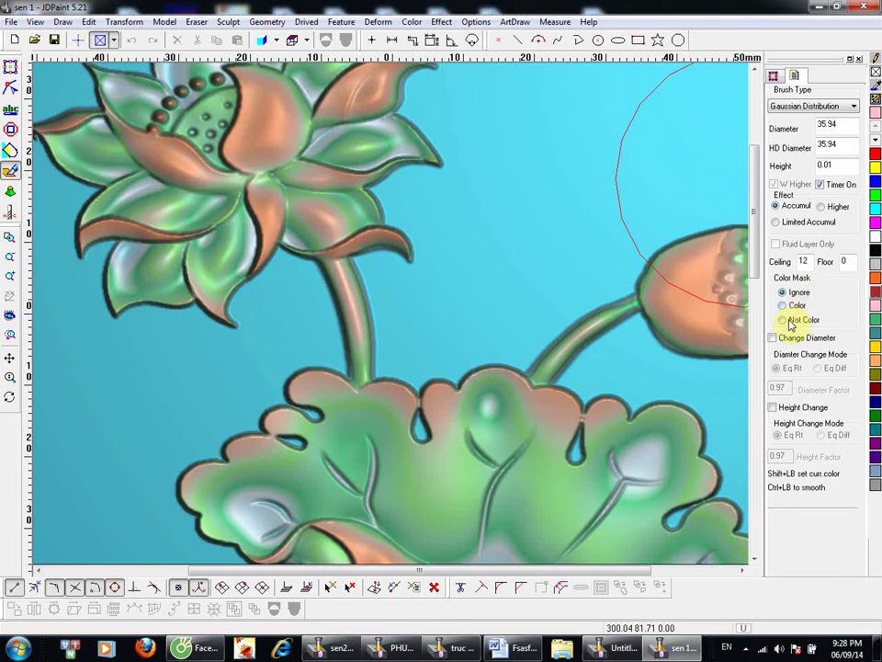
Step: Reduce the Deposit brush's diameter to 12.89 beside the seed pod
{"action": "middle_click_drag", "start_coordinate": [437, 321], "coordinate": [221, 359]}
{"action": "key", "text": "s"}
{"action": "key", "text": "s"}
{"action": "key", "text": "s"}
{"action": "key", "text": "s"}
{"action": "key", "text": "s"}
{"action": "key", "text": "s"}
{"action": "key", "text": "s"}
{"action": "key", "text": "s"}
{"action": "key", "text": "s"}
{"action": "key", "text": "s"}
{"action": "key", "text": "s"}
{"action": "key", "text": "s"}
{"action": "key", "text": "s"}
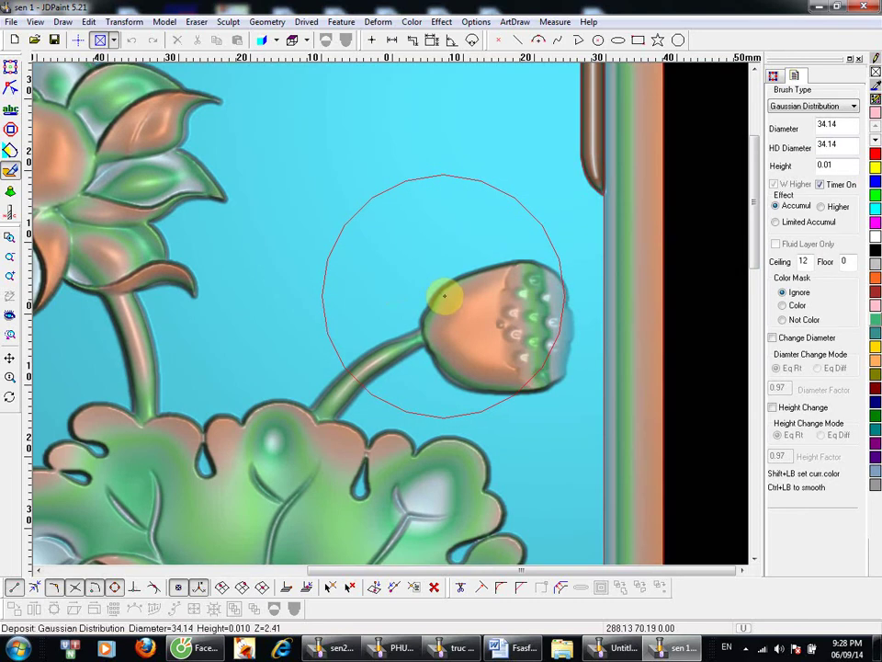
{"action": "key", "text": "s"}
{"action": "key", "text": "s"}
{"action": "key", "text": "s"}
{"action": "key", "text": "s"}
{"action": "key", "text": "s"}
{"action": "key", "text": "s"}
{"action": "key", "text": "s"}
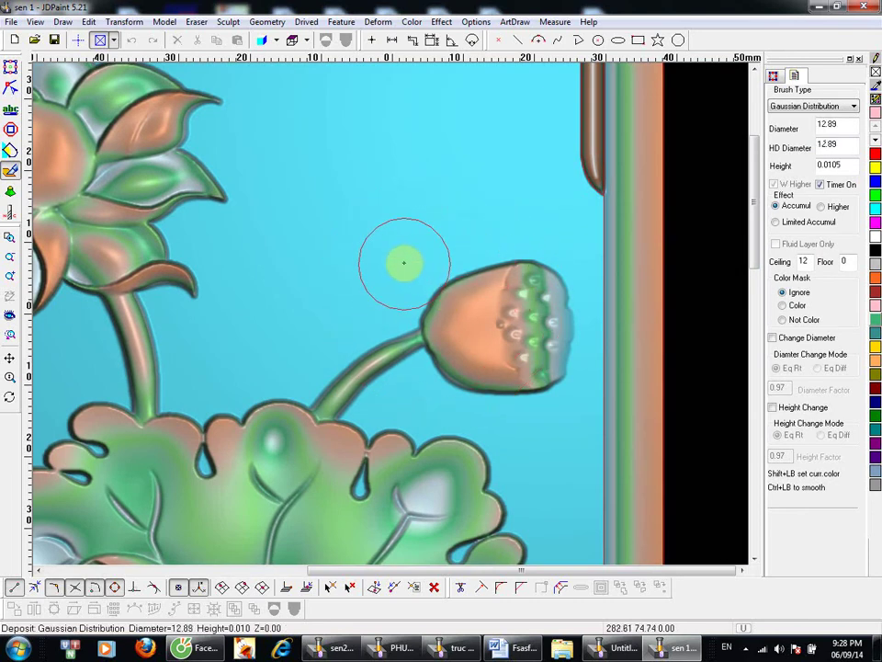
Step: Raise the Deposit brush's height to about 0.078, lower it to 0.01664 and leave the tool
{"action": "key", "text": "q"}
{"action": "key", "text": "q"}
{"action": "key", "text": "q"}
{"action": "key", "text": "q"}
{"action": "key", "text": "q"}
{"action": "key", "text": "q"}
{"action": "key", "text": "q"}
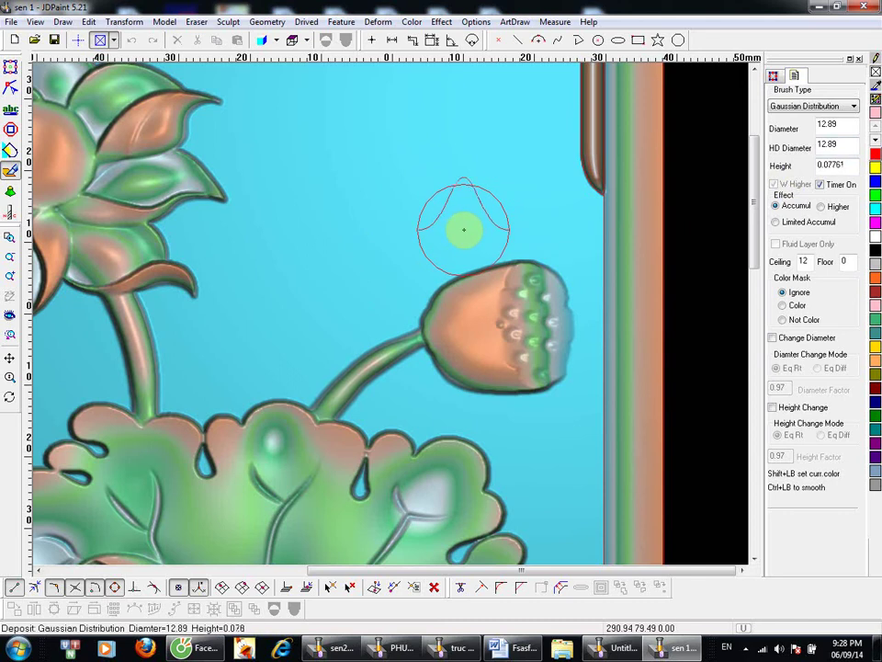
{"action": "scroll", "coordinate": [462, 226], "scroll_direction": "down", "scroll_amount": 10, "text": "ctrl"}
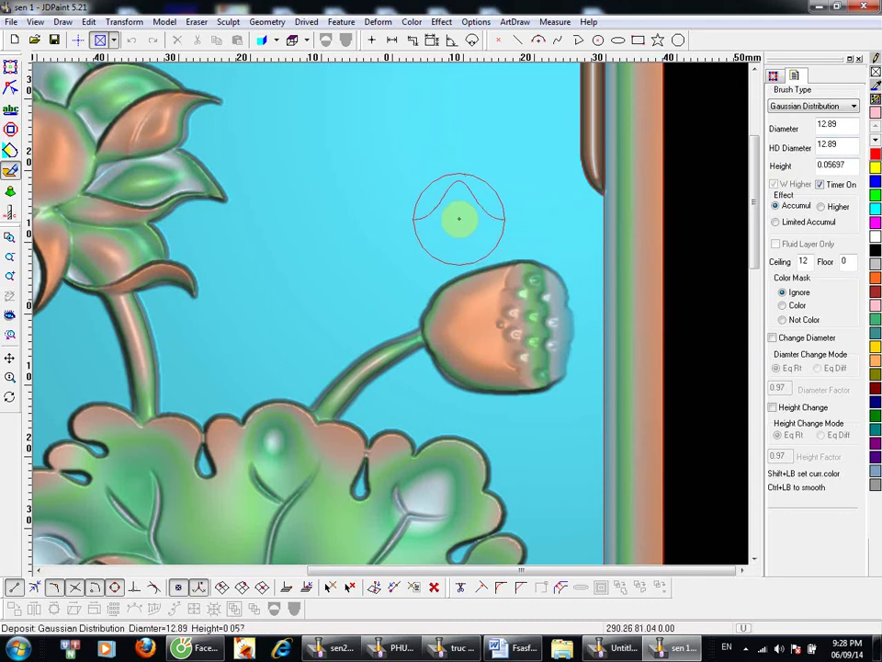
{"action": "right_click", "coordinate": [415, 205]}
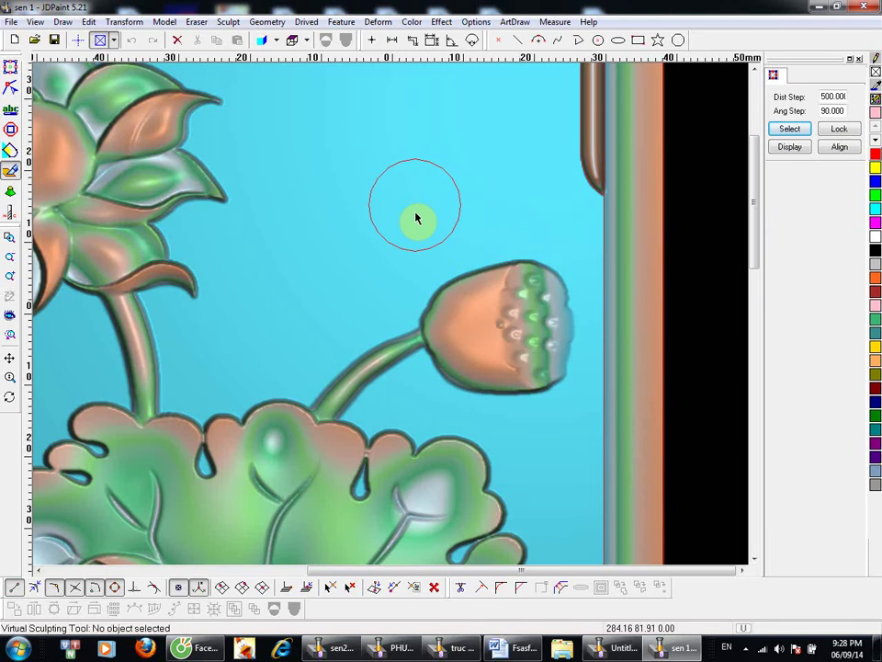
Step: Restart Deposit with the same Gaussian brush over the flat background beside the lotus flower
{"action": "key", "text": "ctrl+Tab"}
{"action": "right_click", "coordinate": [355, 160]}
{"action": "right_click", "coordinate": [423, 129]}
{"action": "left_click", "coordinate": [378, 135]}
{"action": "key", "text": "ctrl+Tab"}
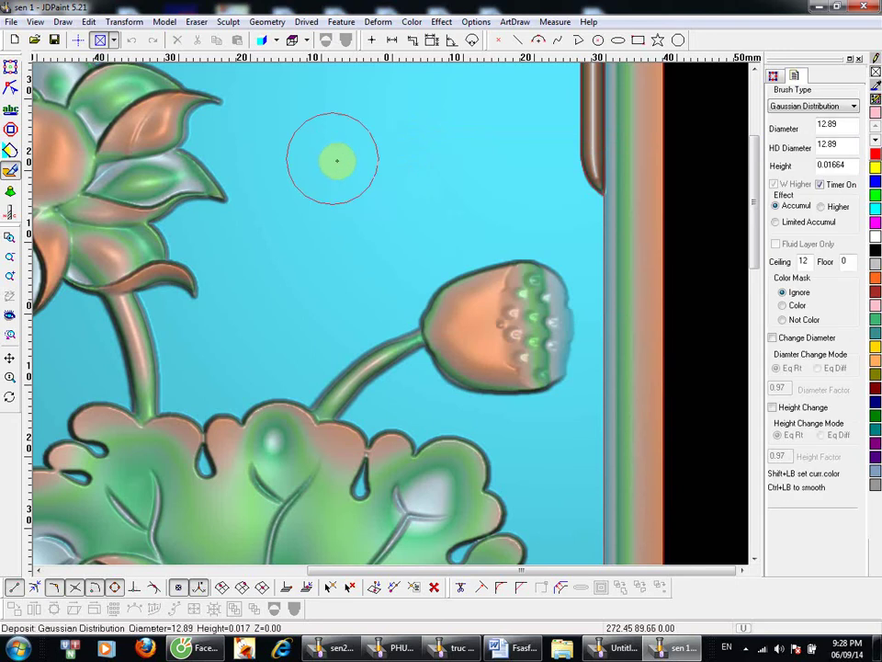
{"action": "mouse_move", "coordinate": [483, 238]}
{"action": "middle_mouse_down"}
{"action": "mouse_move", "coordinate": [468, 298]}
{"action": "mouse_move", "coordinate": [471, 286]}
{"action": "middle_mouse_up"}
{"action": "middle_click_drag", "start_coordinate": [470, 215], "coordinate": [482, 301]}
{"action": "middle_click_drag", "start_coordinate": [417, 232], "coordinate": [549, 307]}
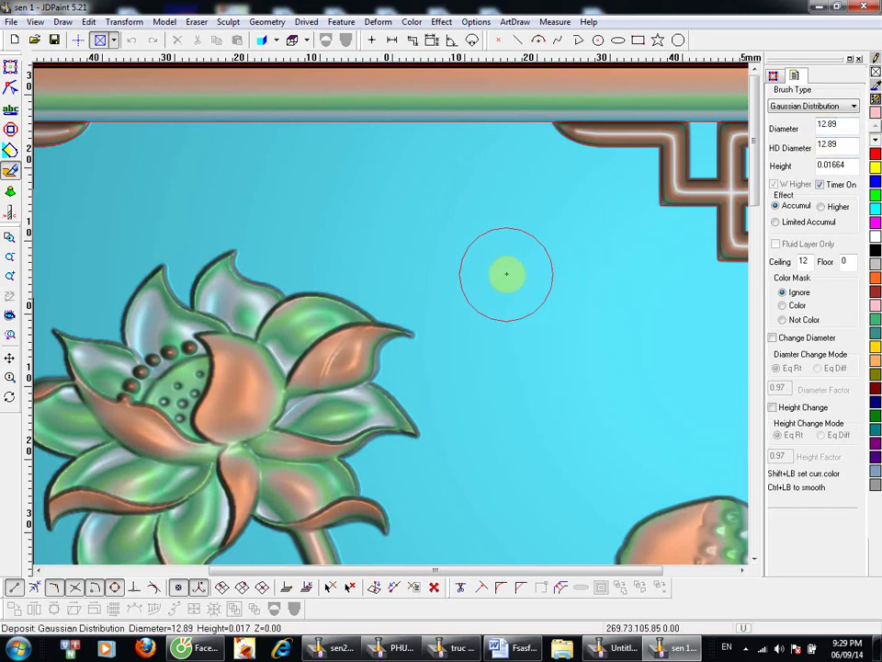
Step: Shrink the Deposit brush to a diameter of about 3.36
{"action": "key", "text": "a"}
{"action": "key", "text": "a"}
{"action": "key", "text": "a"}
{"action": "key", "text": "a"}
{"action": "key", "text": "a"}
{"action": "key", "text": "a"}
{"action": "key", "text": "a"}
{"action": "key", "text": "a"}
{"action": "key", "text": "a"}
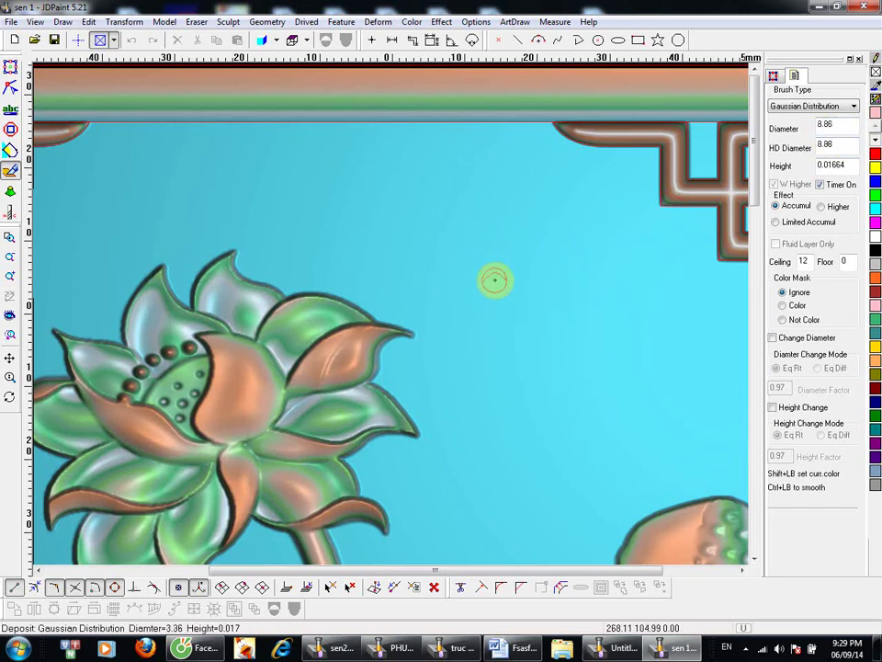
Step: Enlarge the Deposit brush to a diameter of 100
{"action": "key", "text": "s"}
{"action": "key", "text": "s"}
{"action": "key", "text": "s"}
{"action": "key", "text": "s"}
{"action": "key", "text": "s"}
{"action": "key", "text": "s"}
{"action": "key", "text": "s"}
{"action": "key", "text": "s"}
{"action": "key", "text": "s"}
{"action": "key", "text": "s"}
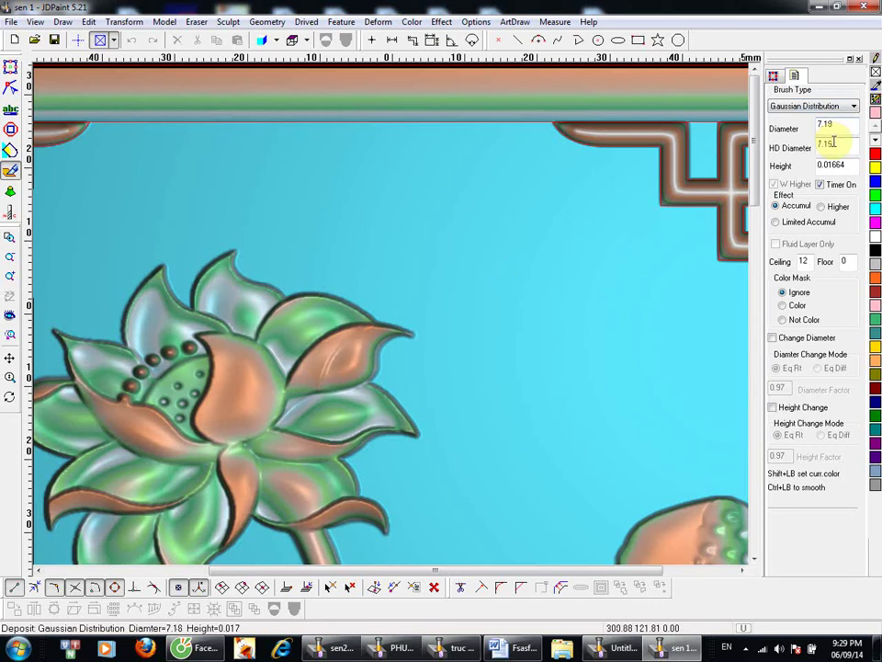
{"action": "key", "text": "s"}
{"action": "key", "text": "s"}
{"action": "key", "text": "s"}
{"action": "key", "text": "s"}
{"action": "key", "text": "s"}
{"action": "key", "text": "s"}
{"action": "key", "text": "s"}
{"action": "key", "text": "s"}
{"action": "key", "text": "s"}
{"action": "key", "text": "s"}
{"action": "key", "text": "s"}
{"action": "key", "text": "s"}
{"action": "key", "text": "s"}
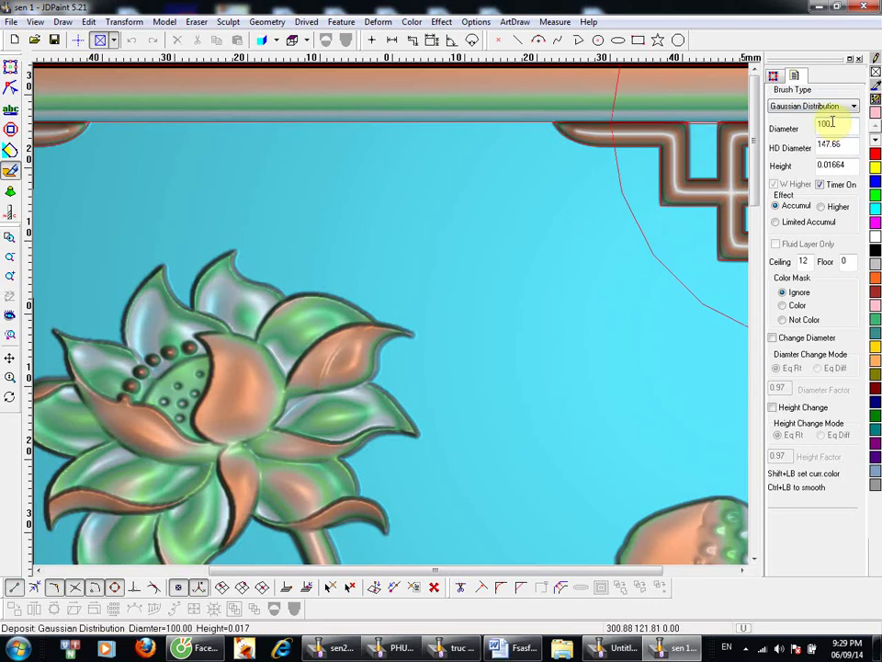
Step: Reduce the Deposit brush to a diameter of about 4.87 over the flat background
{"action": "scroll", "coordinate": [441, 307], "scroll_direction": "down", "scroll_amount": 1}
{"action": "scroll", "coordinate": [441, 307], "scroll_direction": "down", "scroll_amount": 20}
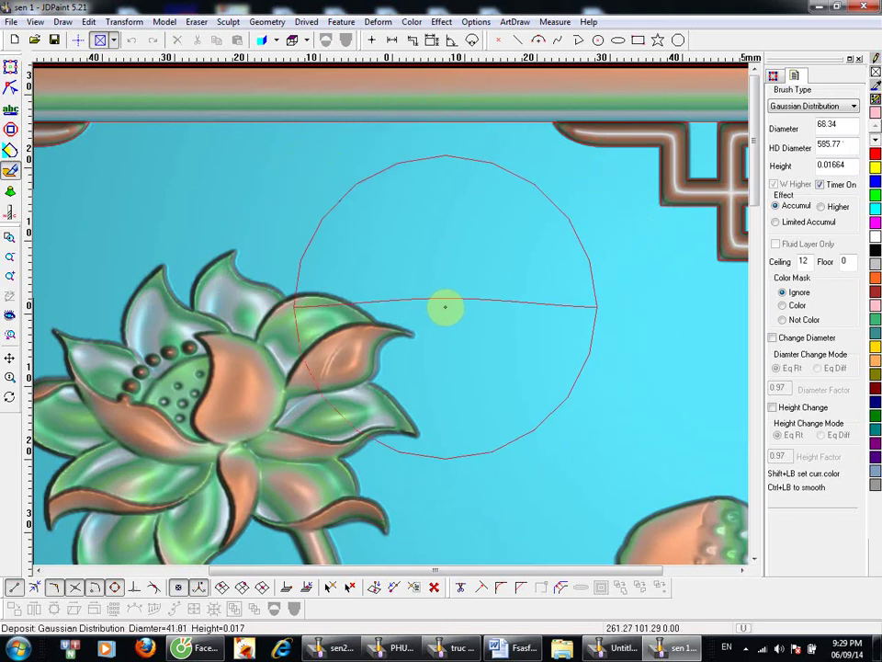
{"action": "scroll", "coordinate": [444, 307], "scroll_direction": "down", "scroll_amount": 5}
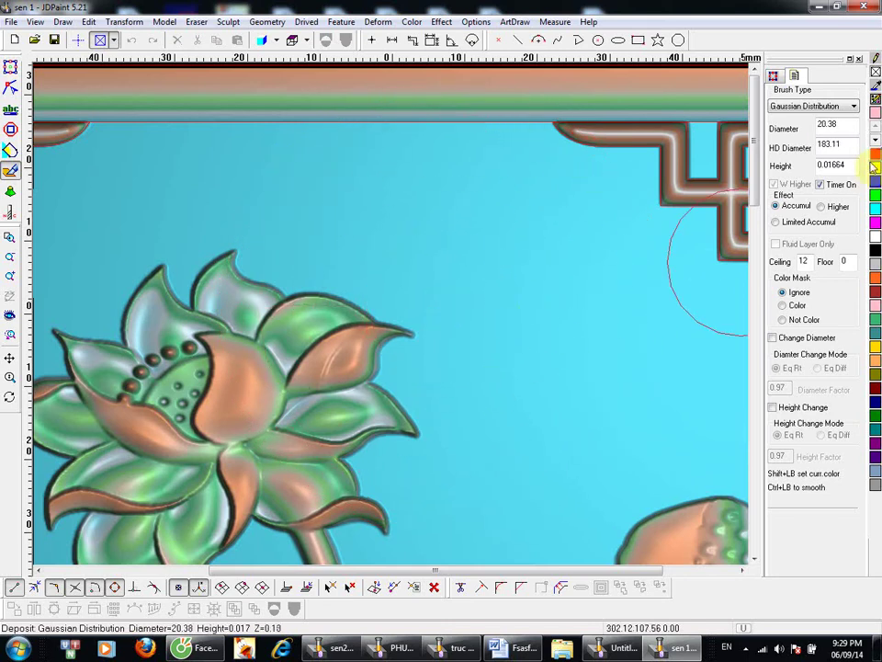
{"action": "scroll", "coordinate": [567, 252], "scroll_direction": "down", "scroll_amount": 4}
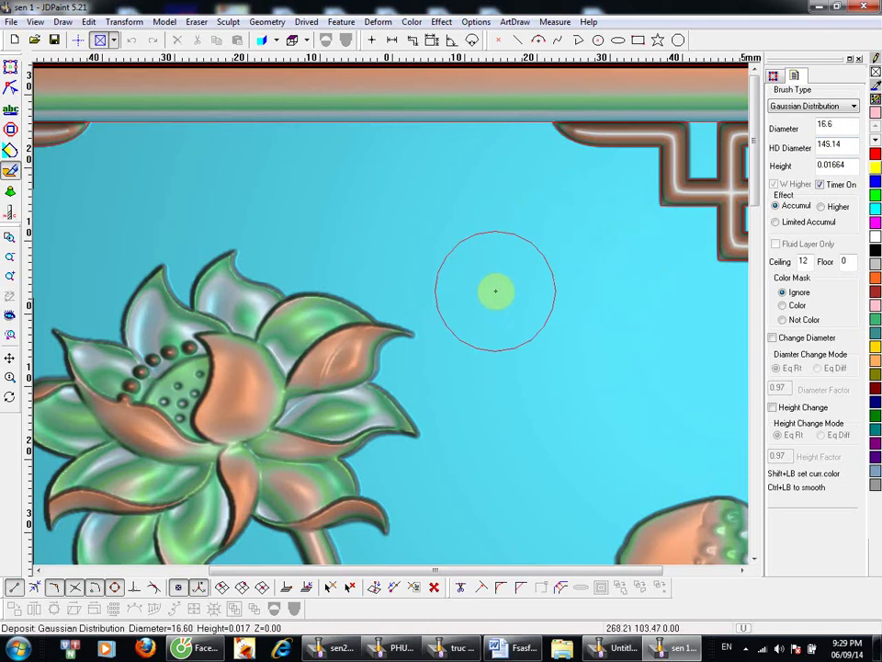
{"action": "scroll", "coordinate": [499, 282], "scroll_direction": "down", "scroll_amount": 2}
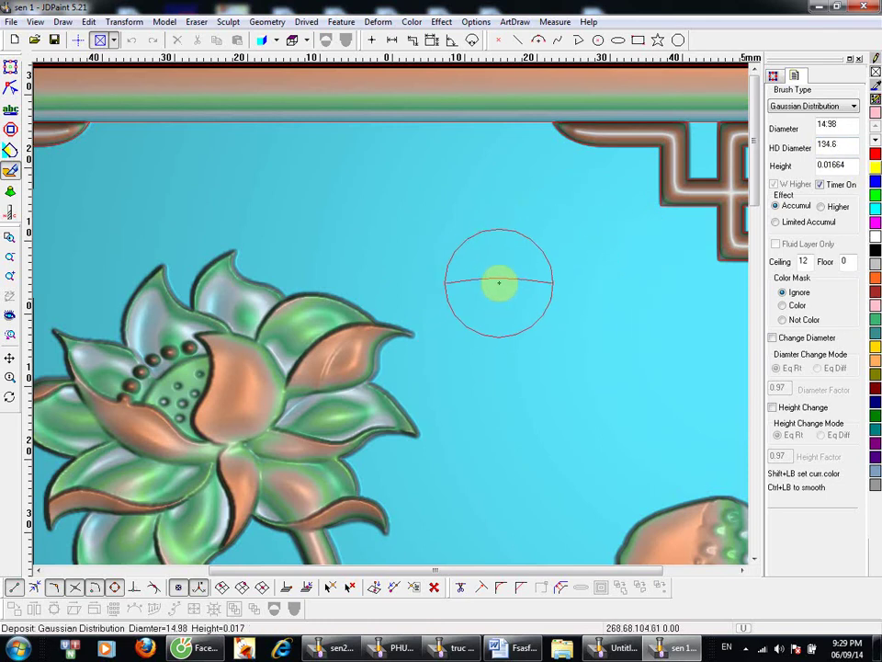
{"action": "scroll", "coordinate": [499, 282], "scroll_direction": "down", "scroll_amount": 4}
{"action": "scroll", "coordinate": [499, 282], "scroll_direction": "down", "scroll_amount": 2}
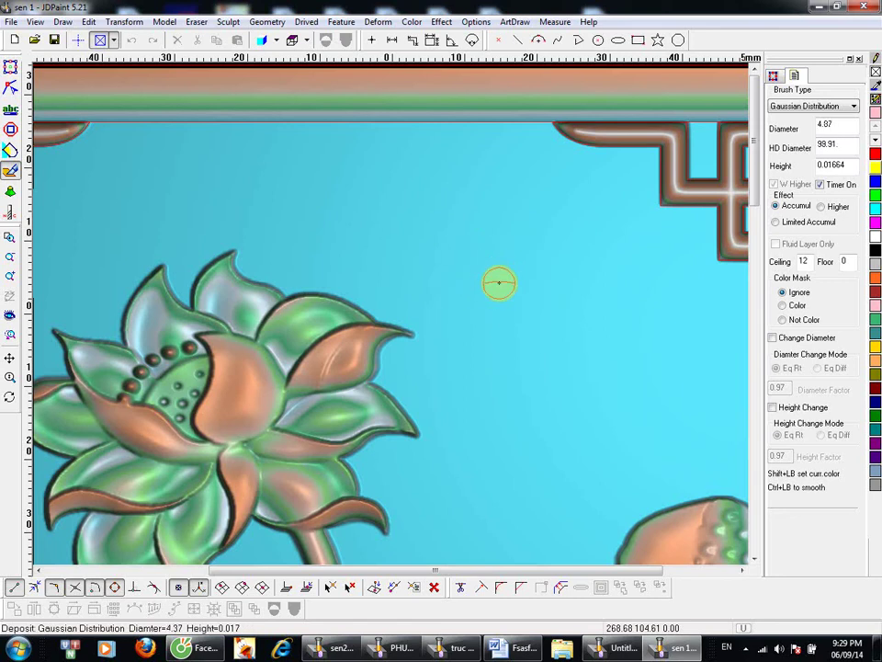
Step: Enlarge the Deposit brush to a diameter of 16.31 beside the lotus flower
{"action": "scroll", "coordinate": [499, 282], "scroll_direction": "up", "scroll_amount": 16}
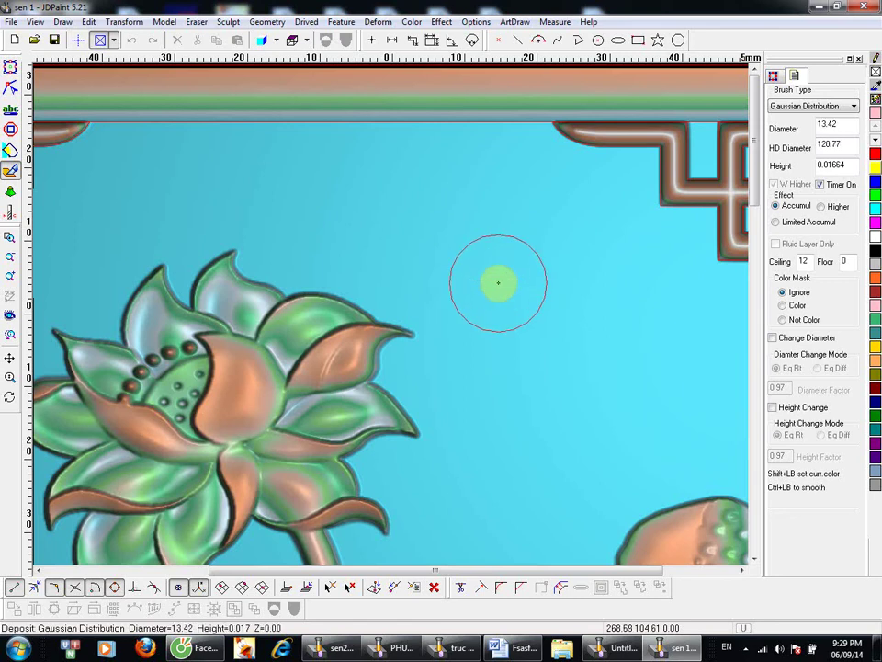
{"action": "scroll", "coordinate": [505, 267], "scroll_direction": "up", "scroll_amount": 3}
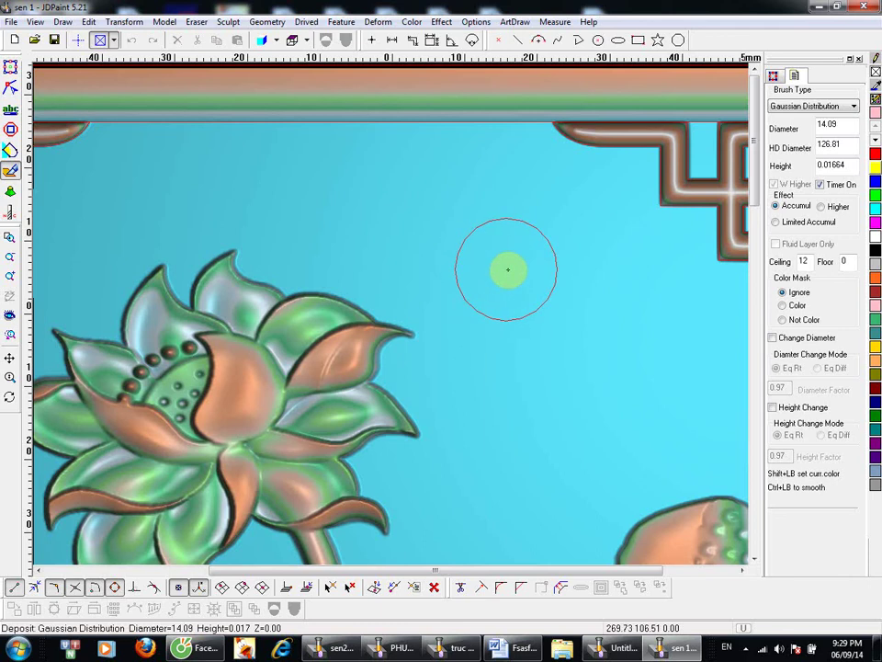
{"action": "key", "text": "s"}
{"action": "key", "text": "s"}
{"action": "middle_click_drag", "start_coordinate": [565, 276], "coordinate": [451, 275]}
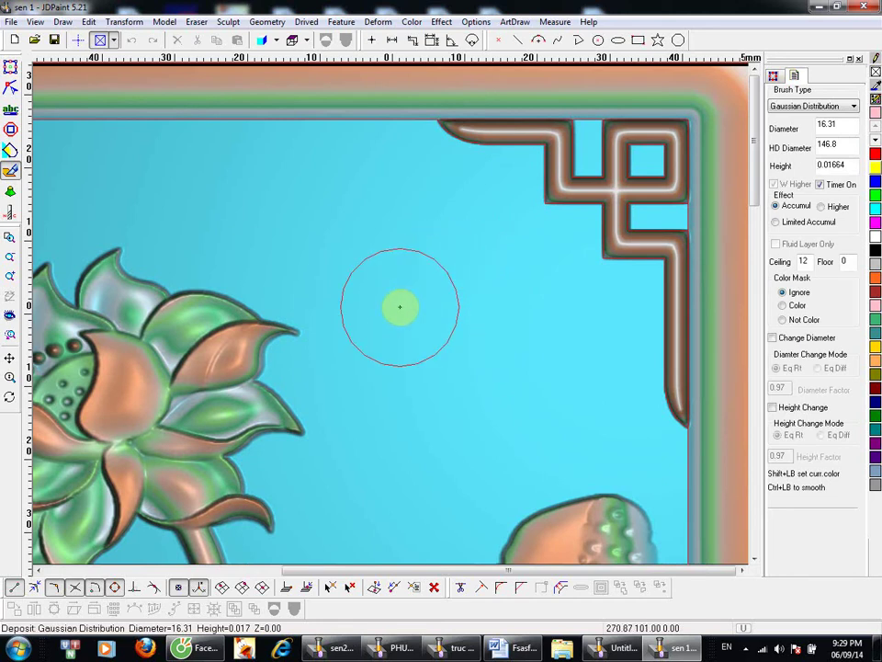
{"action": "middle_click_drag", "start_coordinate": [369, 309], "coordinate": [482, 303]}
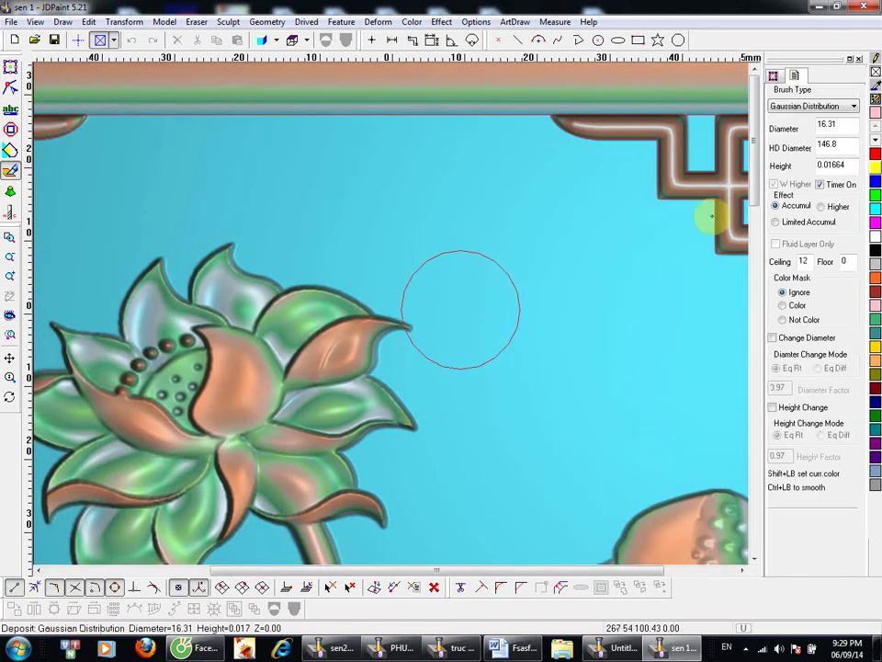
Step: Reduce the Deposit brush to a diameter of about 8.8
{"action": "key", "text": "s"}
{"action": "key", "text": "s"}
{"action": "key", "text": "s"}
{"action": "key", "text": "s"}
{"action": "key", "text": "s"}
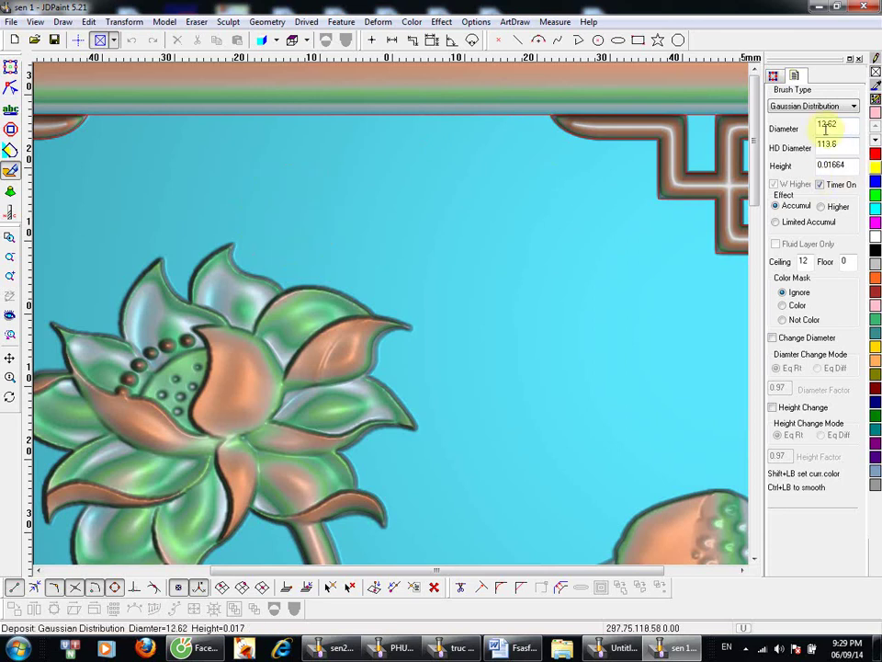
{"action": "scroll", "coordinate": [465, 264], "scroll_direction": "down", "scroll_amount": 2}
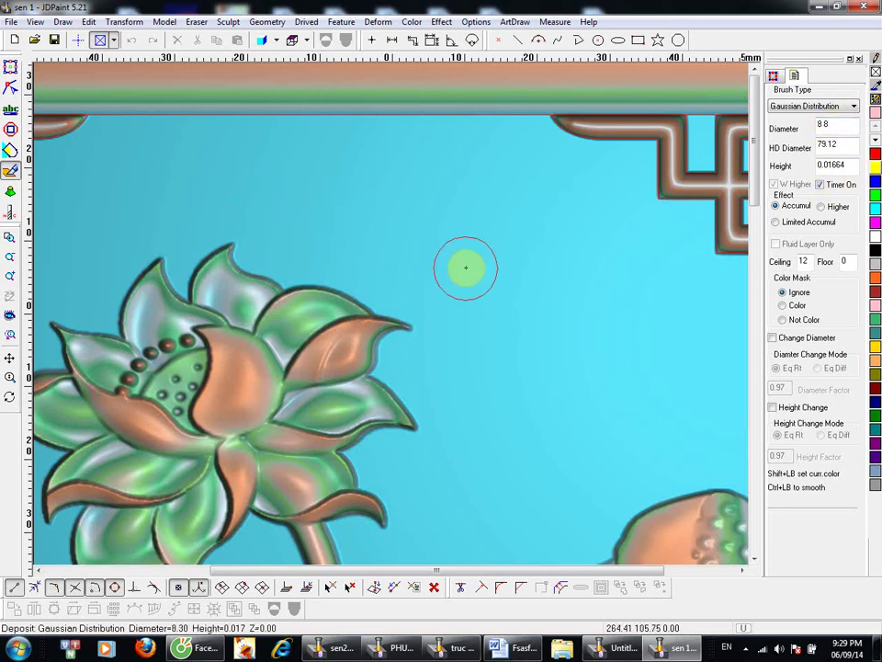
Step: Adjust the Deposit brush to a diameter of 10.57 and an HD Diameter of 20.88
{"action": "scroll", "coordinate": [468, 266], "scroll_direction": "up", "scroll_amount": 1}
{"action": "key", "text": "s"}
{"action": "key", "text": "a"}
{"action": "key", "text": "a"}
{"action": "key", "text": "s"}
{"action": "key", "text": "s"}
{"action": "key", "text": "a"}
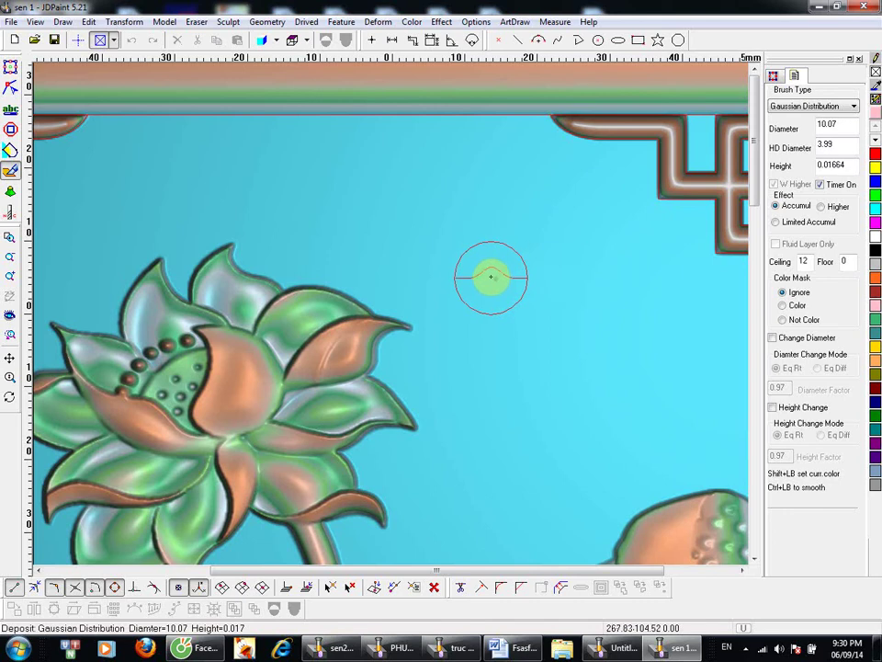
{"action": "key", "text": "s"}
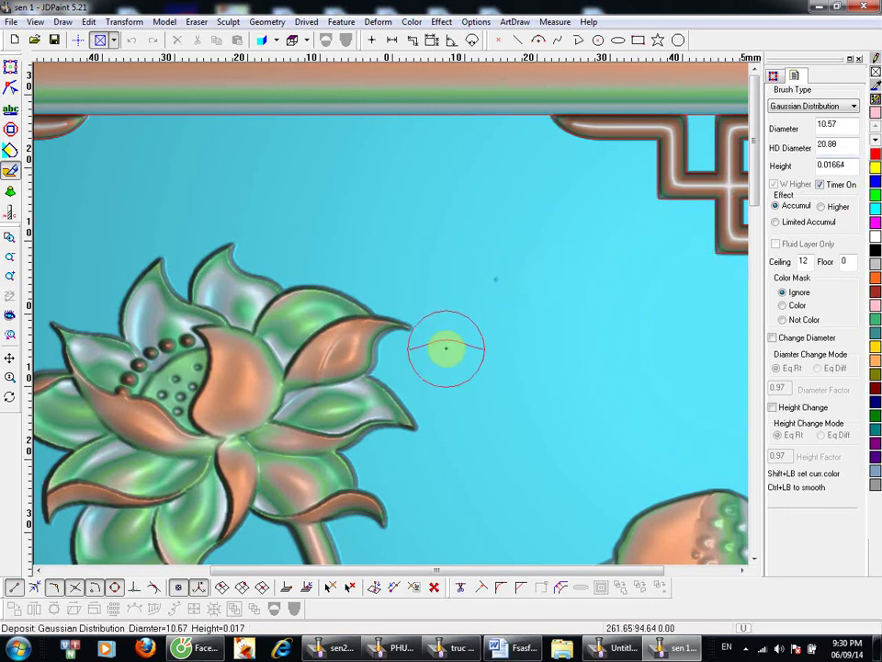
Step: Enlarge the Deposit brush to a diameter of 14.15 beside the lotus flower
{"action": "key", "text": "s"}
{"action": "key", "text": "s"}
{"action": "key", "text": "s"}
{"action": "key", "text": "s"}
{"action": "key", "text": "s"}
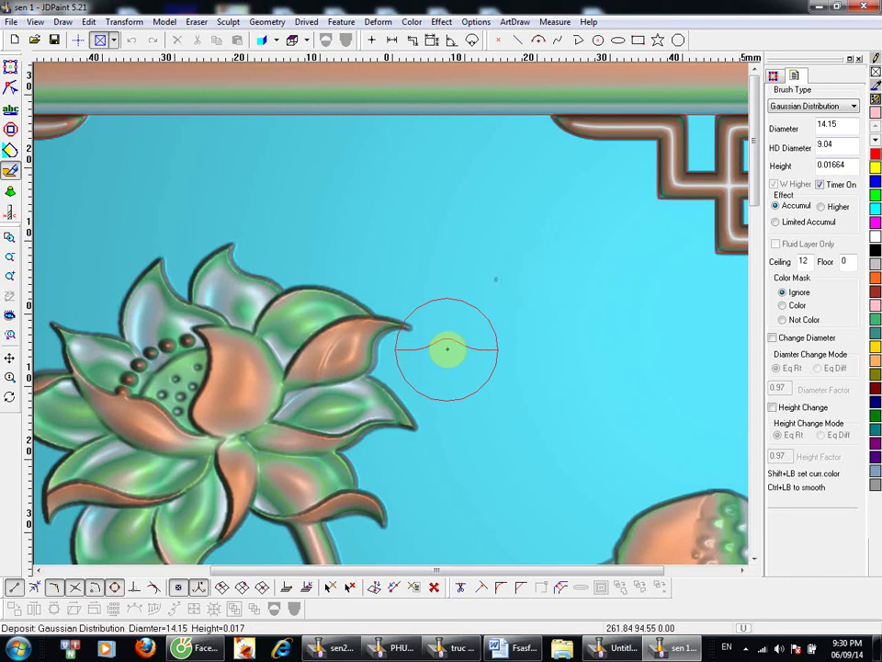
{"action": "middle_click_drag", "start_coordinate": [503, 369], "coordinate": [558, 315]}
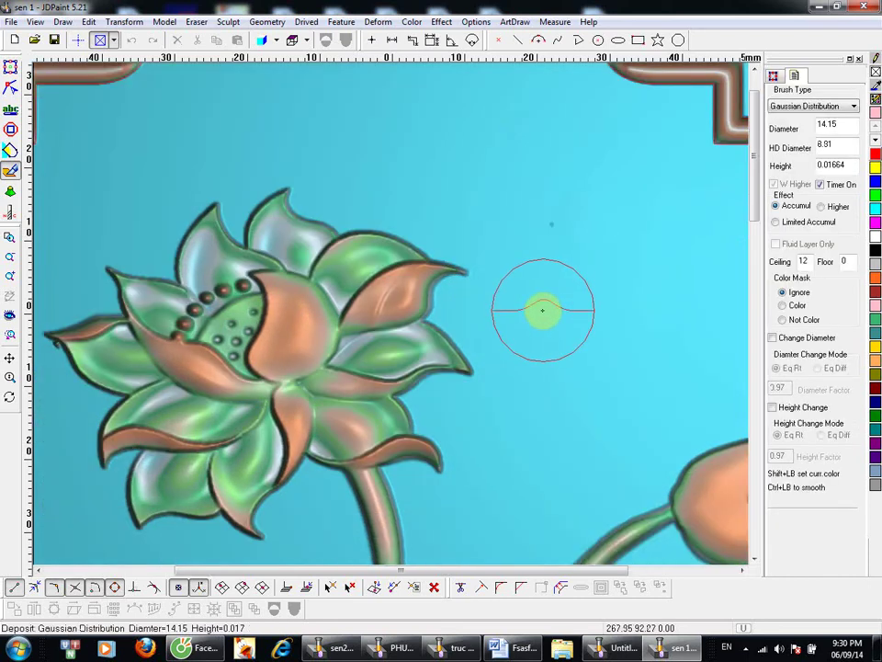
{"action": "mouse_move", "coordinate": [524, 300]}
{"action": "middle_mouse_down"}
{"action": "mouse_move", "coordinate": [518, 348]}
{"action": "mouse_move", "coordinate": [511, 335]}
{"action": "middle_mouse_up"}
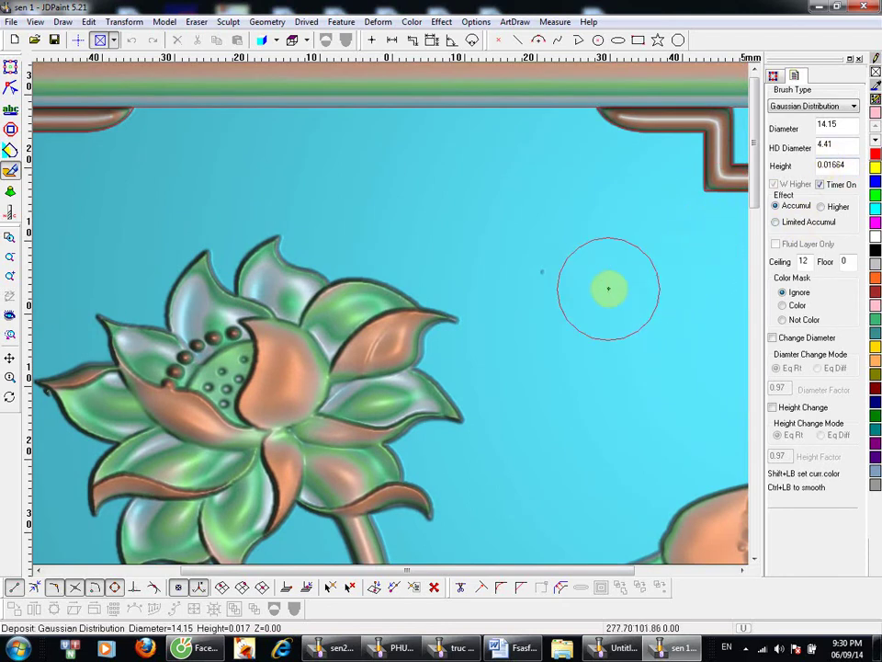
Step: Raise the Deposit brush height to 0.02022
{"action": "key", "text": "x"}
{"action": "key", "text": "x"}
{"action": "key", "text": "x"}
{"action": "key", "text": "x"}
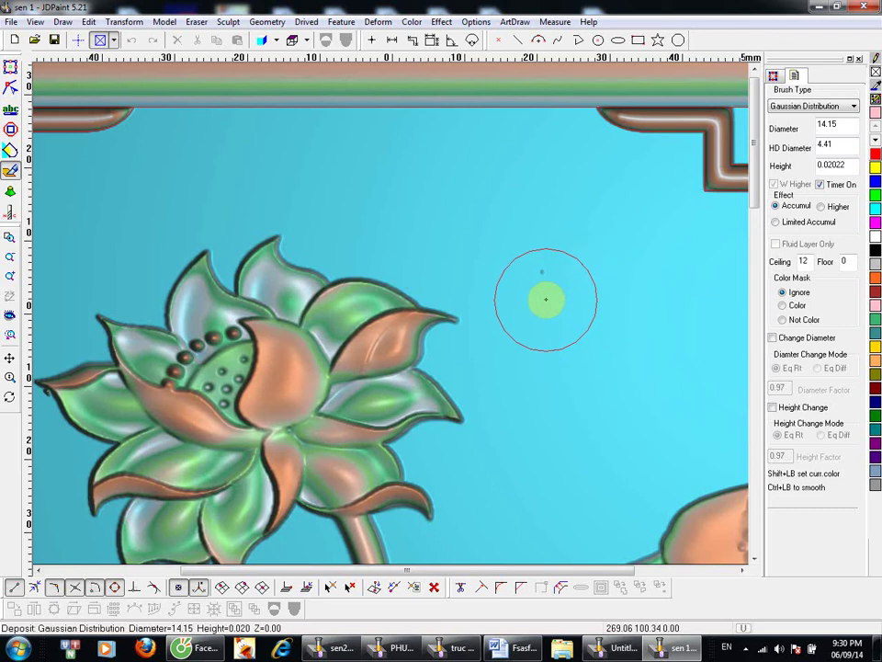
Step: Raise the Deposit brush height further, and lower it to 0.01361
{"action": "key", "text": "x"}
{"action": "key", "text": "x"}
{"action": "key", "text": "x"}
{"action": "key", "text": "x"}
{"action": "key", "text": "x"}
{"action": "key", "text": "x"}
{"action": "key", "text": "x"}
{"action": "key", "text": "x"}
{"action": "key", "text": "x"}
{"action": "key", "text": "x"}
{"action": "key", "text": "x"}
{"action": "key", "text": "x"}
{"action": "key", "text": "x"}
{"action": "key", "text": "x"}
{"action": "key", "text": "x"}
{"action": "key", "text": "x"}
{"action": "key", "text": "x"}
{"action": "key", "text": "z"}
{"action": "key", "text": "z"}
{"action": "key", "text": "z"}
{"action": "key", "text": "z"}
{"action": "key", "text": "z"}
{"action": "key", "text": "z"}
{"action": "key", "text": "z"}
{"action": "key", "text": "z"}
{"action": "key", "text": "z"}
{"action": "key", "text": "z"}
{"action": "key", "text": "z"}
{"action": "key", "text": "z"}
{"action": "key", "text": "z"}
{"action": "key", "text": "z"}
{"action": "key", "text": "z"}
{"action": "key", "text": "z"}
{"action": "key", "text": "z"}
{"action": "key", "text": "z"}
{"action": "key", "text": "z"}
{"action": "key", "text": "z"}
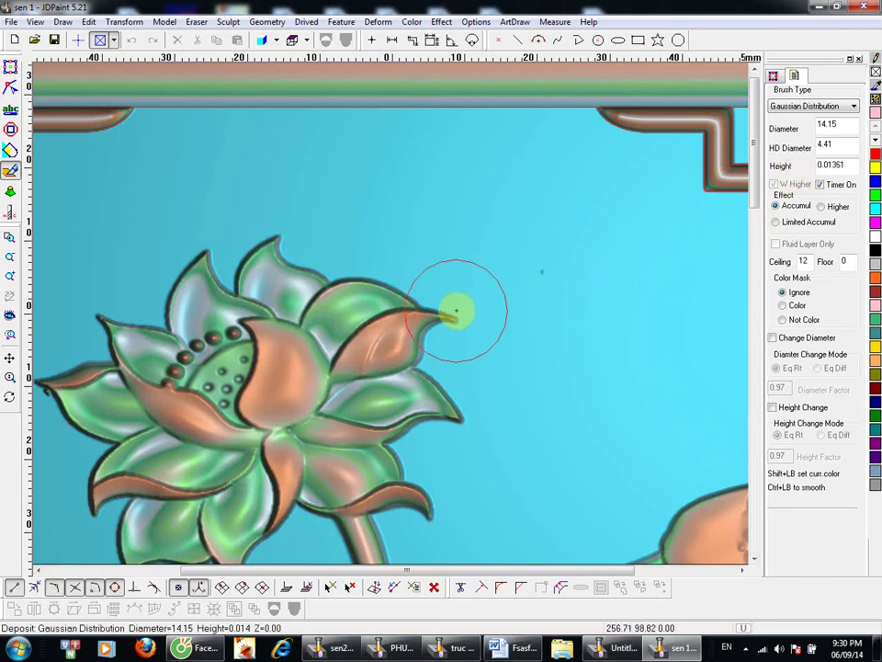
Step: Set the Deposit brush height to 0.01517
{"action": "key", "text": "x"}
{"action": "key", "text": "x"}
{"action": "key", "text": "x"}
{"action": "key", "text": "x"}
{"action": "key", "text": "x"}
{"action": "key", "text": "x"}
{"action": "key", "text": "x"}
{"action": "key", "text": "x"}
{"action": "key", "text": "x"}
{"action": "key", "text": "x"}
{"action": "key", "text": "x"}
{"action": "key", "text": "x"}
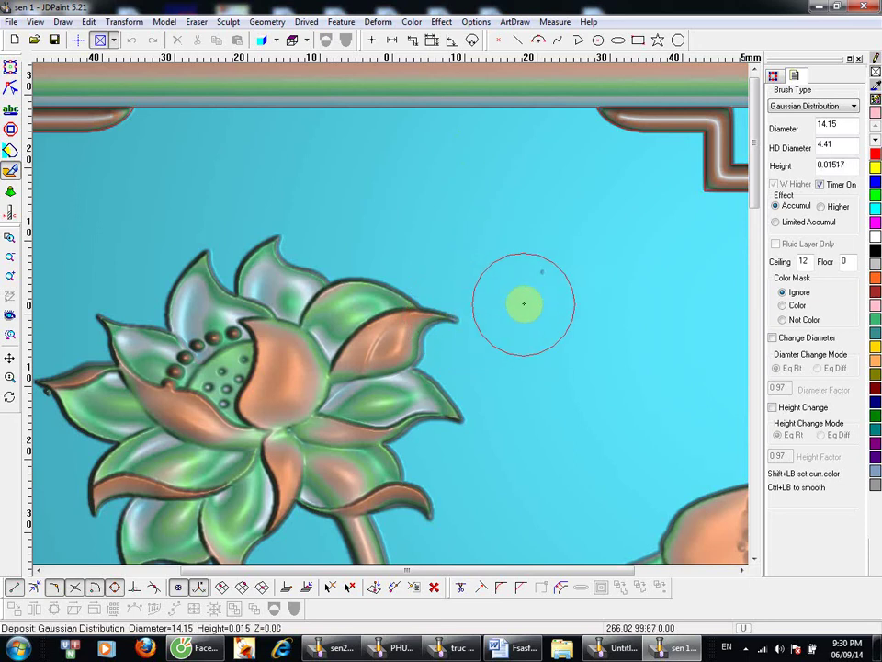
Step: Enlarge the Deposit brush to a diameter of 24.21 with a height of 0.01059
{"action": "key", "text": "a"}
{"action": "key", "text": "a"}
{"action": "key", "text": "a"}
{"action": "key", "text": "a"}
{"action": "key", "text": "a"}
{"action": "key", "text": "a"}
{"action": "key", "text": "a"}
{"action": "key", "text": "a"}
{"action": "key", "text": "a"}
{"action": "key", "text": "a"}
{"action": "key", "text": "a"}
{"action": "key", "text": "a"}
{"action": "key", "text": "a"}
{"action": "key", "text": "a"}
{"action": "key", "text": "a"}
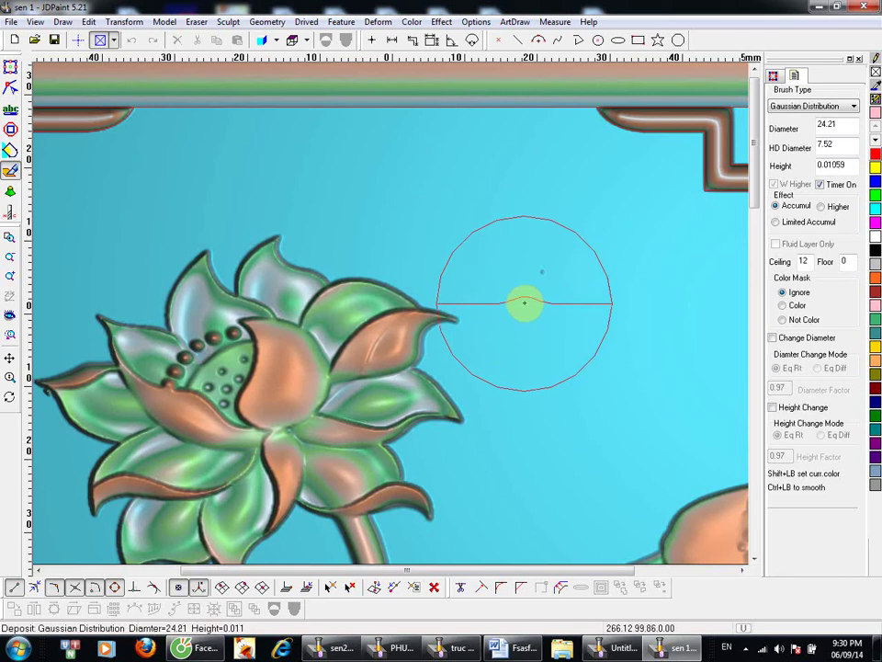
Step: Reduce the Deposit brush to a diameter of 17.6 with a height of 0.00863
{"action": "key", "text": "s"}
{"action": "key", "text": "s"}
{"action": "key", "text": "s"}
{"action": "key", "text": "s"}
{"action": "key", "text": "s"}
{"action": "key", "text": "s"}
{"action": "key", "text": "s"}
{"action": "key", "text": "s"}
{"action": "key", "text": "s"}
{"action": "key", "text": "s"}
{"action": "middle_click_drag", "start_coordinate": [303, 365], "coordinate": [303, 370]}
{"action": "right_click", "coordinate": [304, 370]}
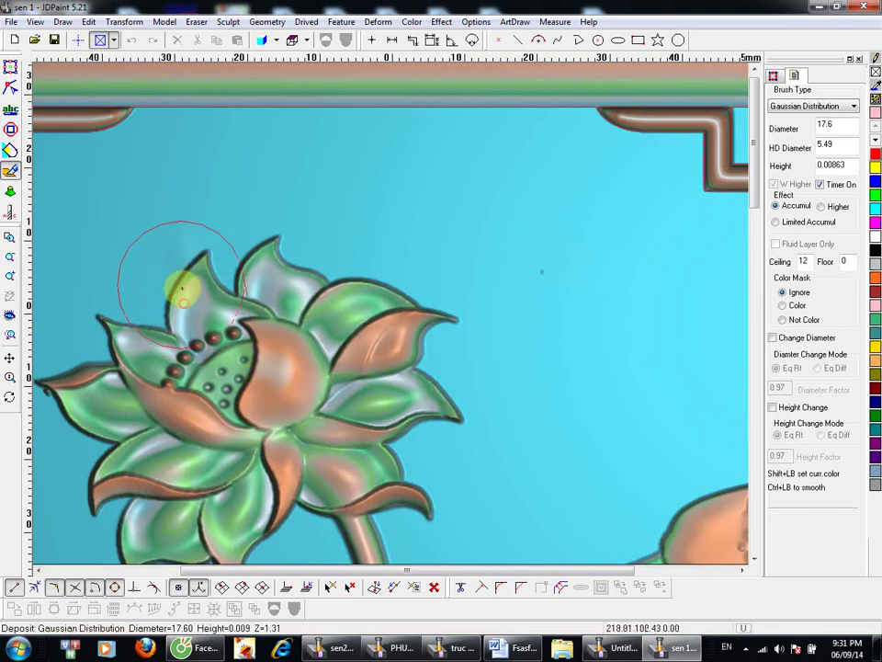
Step: Deposit material along the outer edge and tip of the flower's upper-left petal with the 17.6-diameter brush
{"action": "key", "text": "w"}
{"action": "key", "text": "w"}
{"action": "key", "text": "w"}
{"action": "key", "text": "w"}
{"action": "key", "text": "w"}
{"action": "key", "text": "w"}
{"action": "key", "text": "w"}
{"action": "key", "text": "w"}
{"action": "key", "text": "w"}
{"action": "key", "text": "w"}
{"action": "key", "text": "w"}
{"action": "key", "text": "w"}
{"action": "key", "text": "w"}
{"action": "key", "text": "w"}
{"action": "key", "text": "w"}
{"action": "key", "text": "w"}
{"action": "key", "text": "w"}
{"action": "key", "text": "w"}
{"action": "key", "text": "w"}
{"action": "key", "text": "w"}
{"action": "mouse_move", "coordinate": [183, 312]}
{"action": "left_mouse_down"}
{"action": "mouse_move", "coordinate": [197, 308]}
{"action": "mouse_move", "coordinate": [205, 266]}
{"action": "mouse_move", "coordinate": [218, 253]}
{"action": "mouse_move", "coordinate": [204, 260]}
{"action": "left_mouse_up"}
{"action": "right_click", "coordinate": [235, 191]}
Step: Examine the material deposited around the petal tip in a tilted view, and return to the top view of the relief
{"action": "middle_click_drag", "start_coordinate": [172, 253], "coordinate": [175, 189]}
{"action": "middle_click_drag", "start_coordinate": [175, 188], "coordinate": [184, 271]}
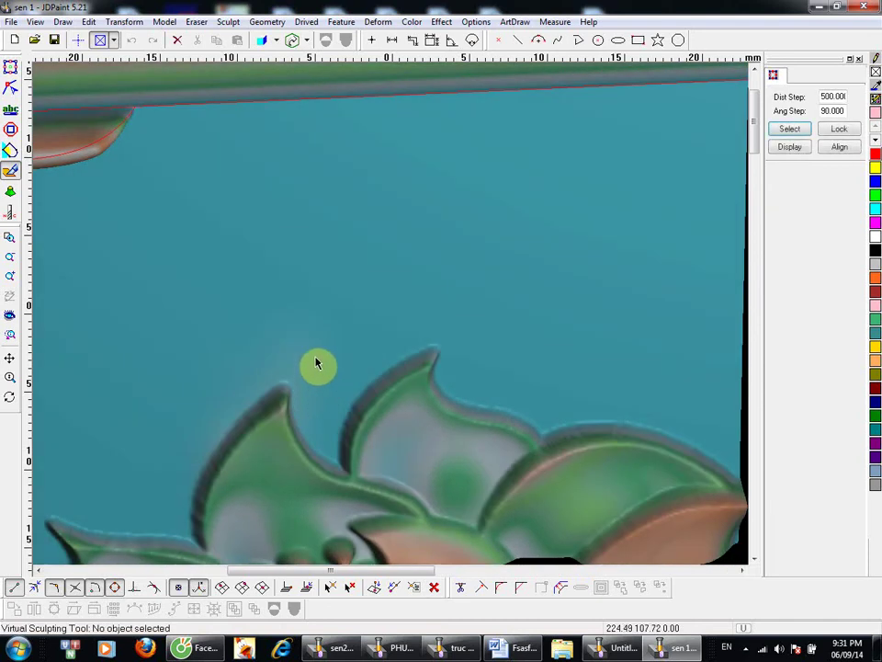
{"action": "right_click", "coordinate": [321, 323]}
{"action": "left_click", "coordinate": [349, 327]}
{"action": "right_click", "coordinate": [331, 318]}
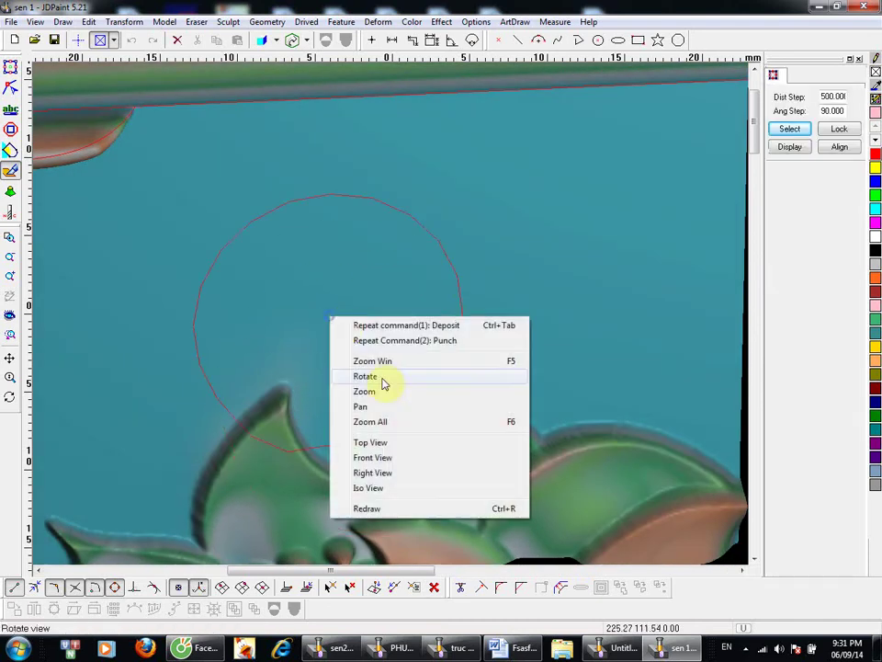
{"action": "left_click", "coordinate": [384, 443]}
{"action": "scroll", "coordinate": [374, 380], "scroll_direction": "down", "scroll_amount": 3}
{"action": "scroll", "coordinate": [360, 340], "scroll_direction": "down", "scroll_amount": 3}
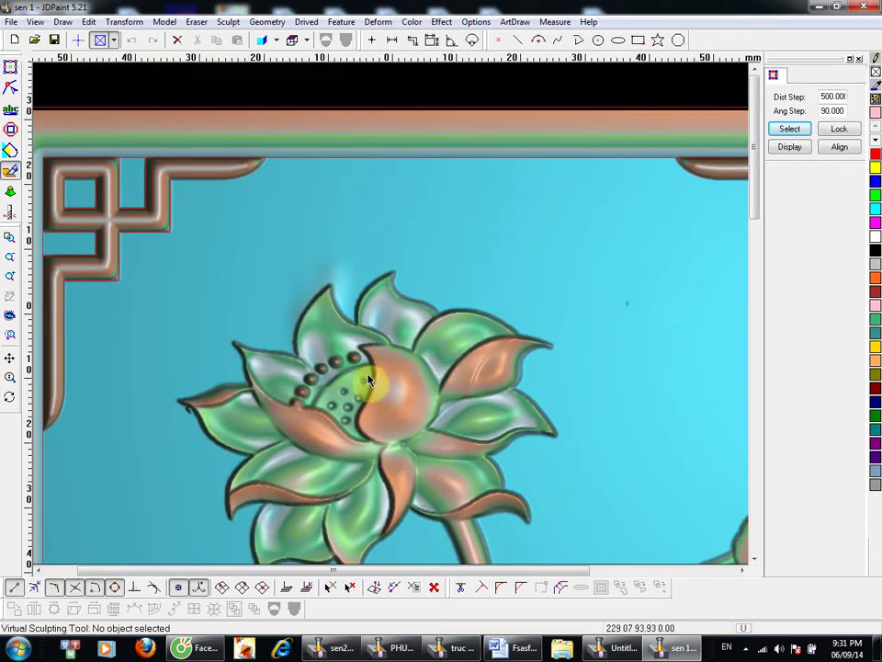
{"action": "scroll", "coordinate": [417, 397], "scroll_direction": "down", "scroll_amount": 3}
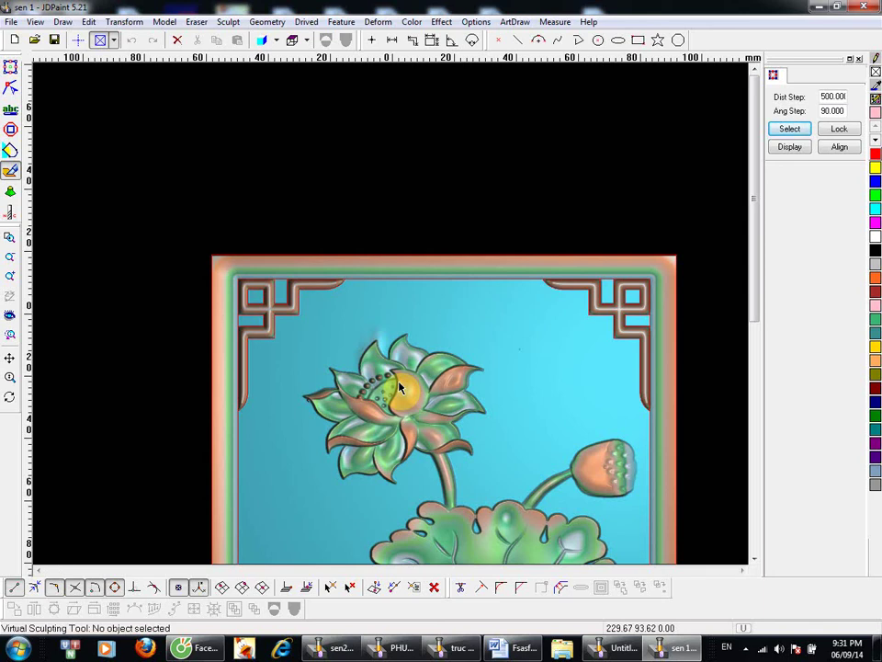
Step: Carve into the flower's central petal with a Carve brush of diameter 18.44 and height 0.0292, and restore the top view
{"action": "left_click", "coordinate": [227, 22]}
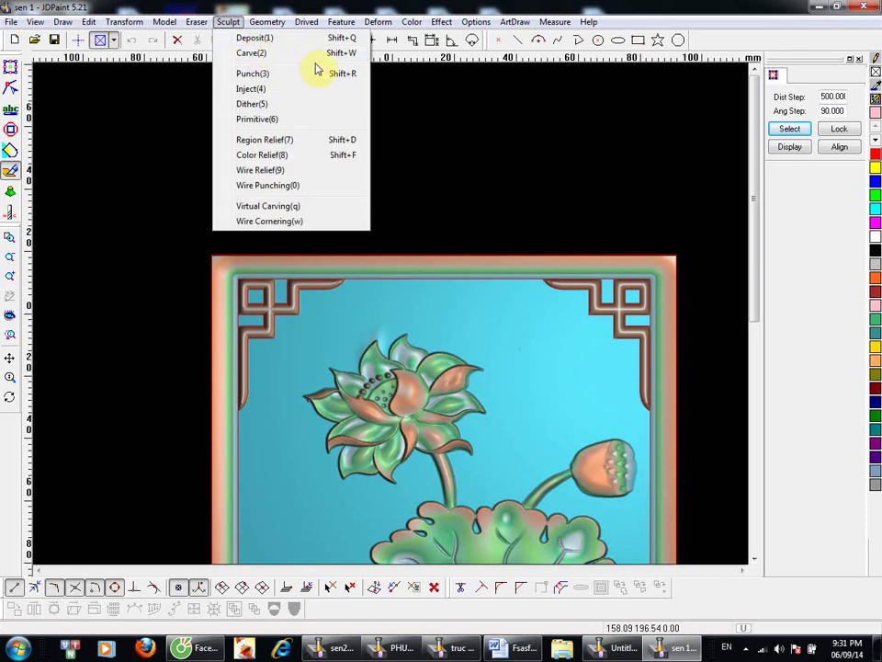
{"action": "left_click", "coordinate": [481, 205]}
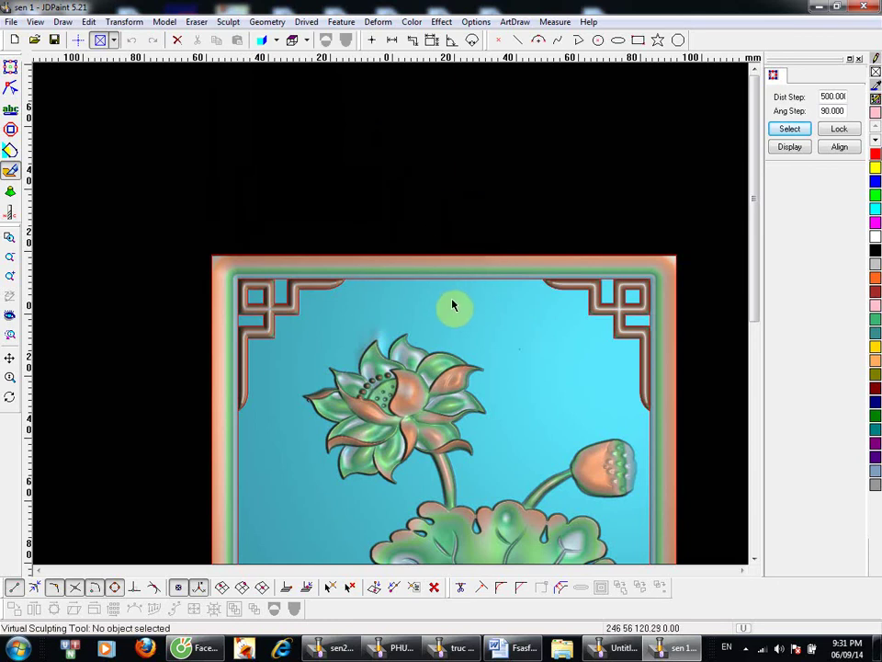
{"action": "middle_click_drag", "start_coordinate": [427, 432], "coordinate": [369, 279]}
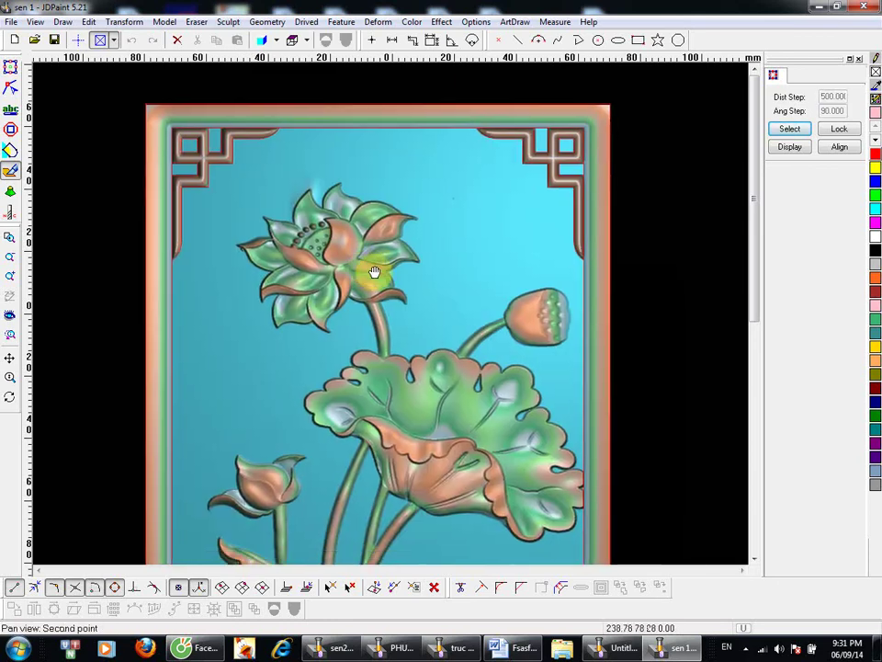
{"action": "scroll", "coordinate": [413, 295], "scroll_direction": "up", "scroll_amount": 1}
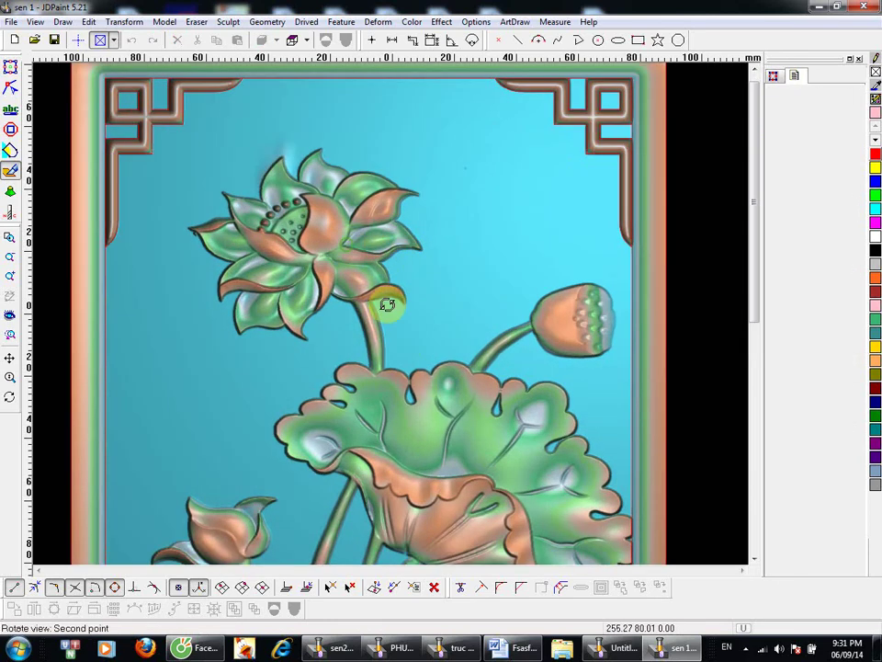
{"action": "middle_click_drag", "start_coordinate": [382, 327], "coordinate": [371, 322]}
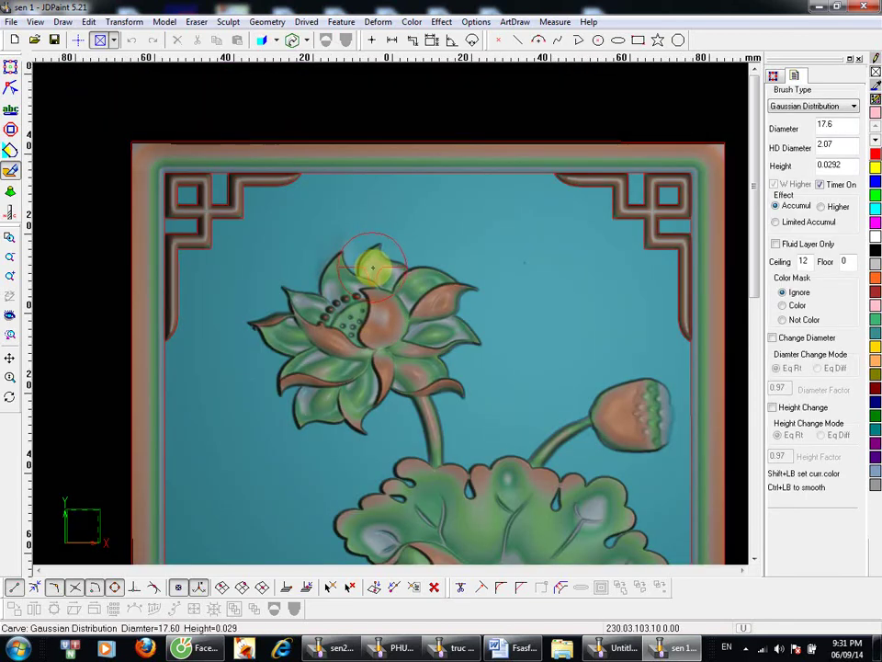
{"action": "key", "text": "s"}
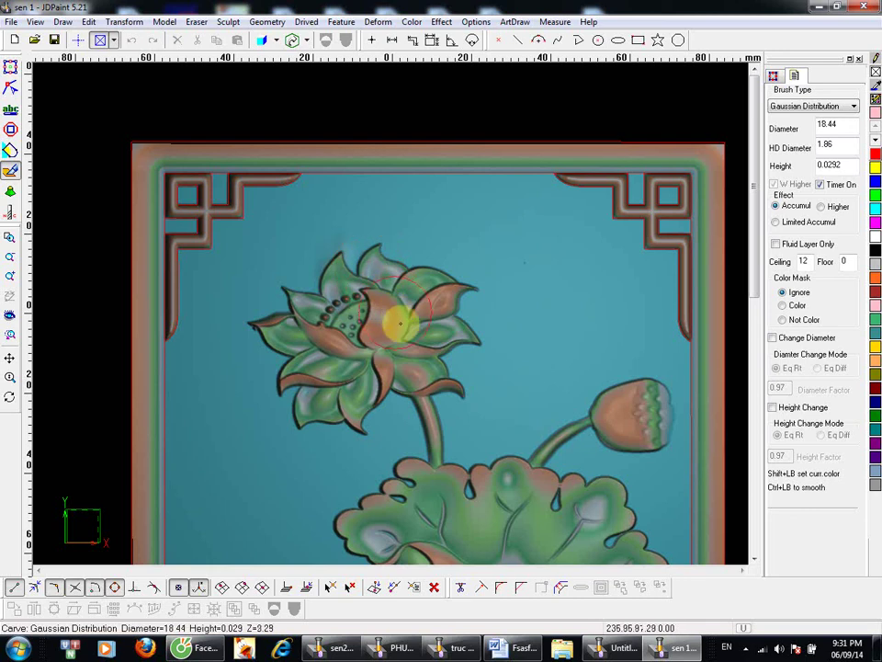
{"action": "middle_click_drag", "start_coordinate": [388, 308], "coordinate": [380, 264]}
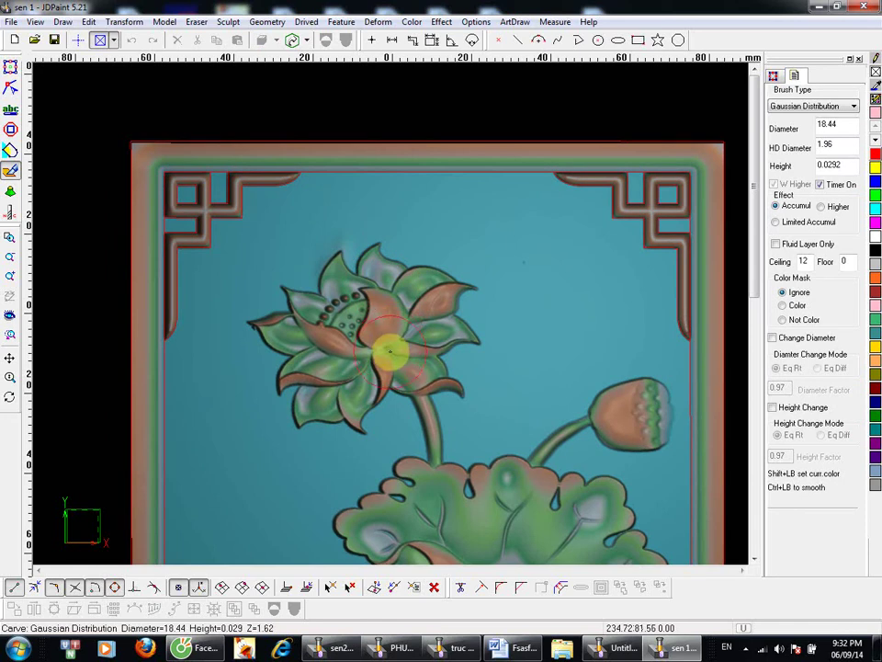
{"action": "right_click", "coordinate": [399, 287]}
{"action": "scroll", "coordinate": [398, 261], "scroll_direction": "down", "scroll_amount": 2}
{"action": "right_click", "coordinate": [384, 237]}
{"action": "left_click", "coordinate": [426, 360]}
Step: Start the Punch command and set its effect to Uniform
{"action": "scroll", "coordinate": [374, 308], "scroll_direction": "up", "scroll_amount": 2}
{"action": "scroll", "coordinate": [366, 364], "scroll_direction": "down", "scroll_amount": 2}
{"action": "scroll", "coordinate": [365, 364], "scroll_direction": "down", "scroll_amount": 2}
{"action": "middle_click_drag", "start_coordinate": [366, 364], "coordinate": [355, 293]}
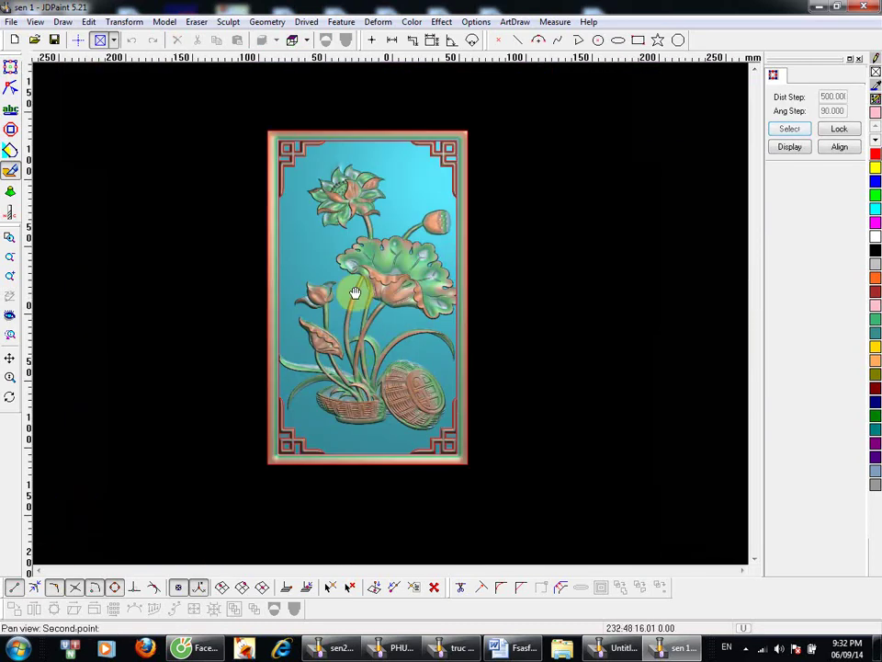
{"action": "scroll", "coordinate": [358, 149], "scroll_direction": "up", "scroll_amount": 1}
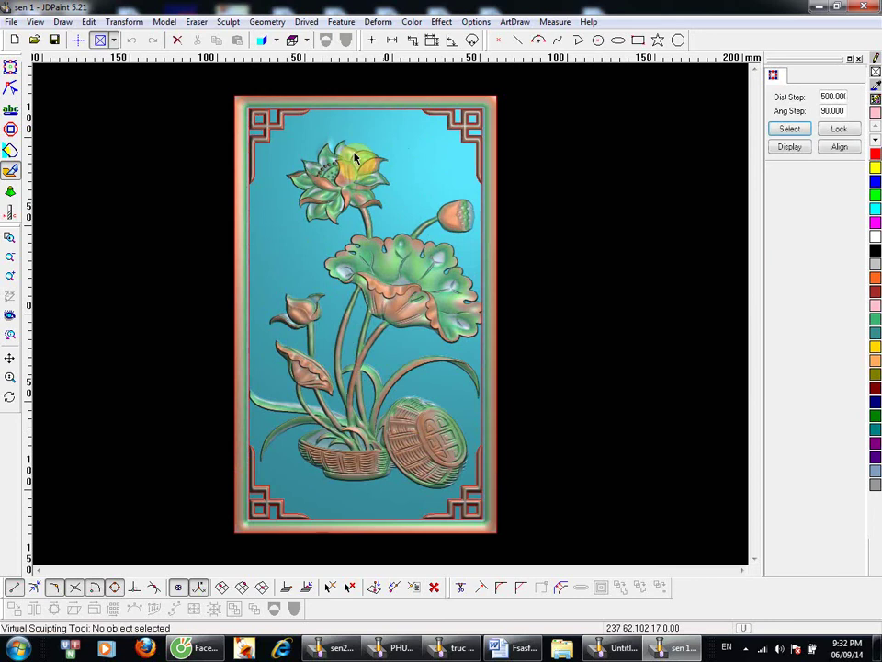
{"action": "scroll", "coordinate": [356, 120], "scroll_direction": "up", "scroll_amount": 1}
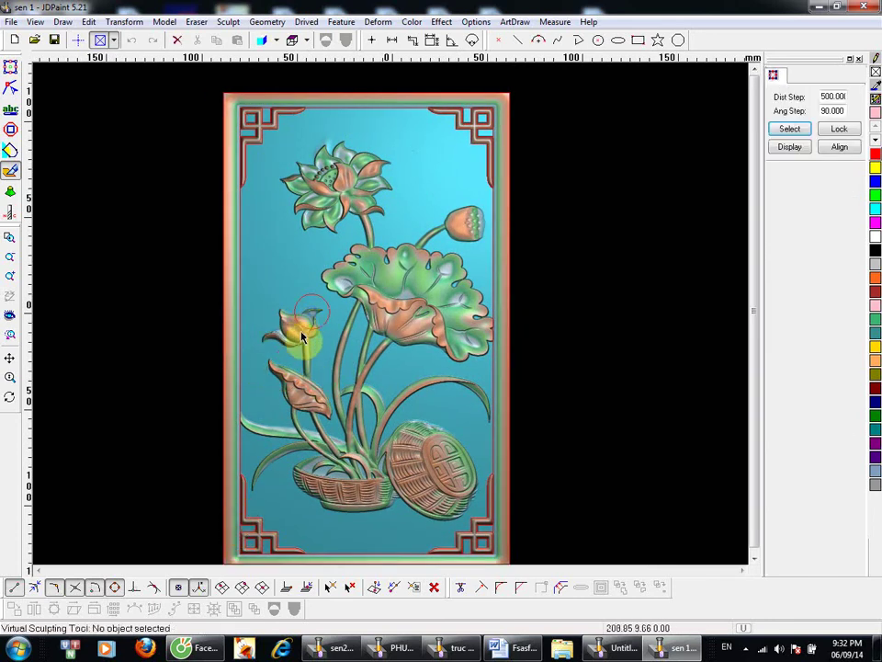
{"action": "scroll", "coordinate": [313, 314], "scroll_direction": "up", "scroll_amount": 2}
{"action": "mouse_move", "coordinate": [429, 233]}
{"action": "middle_mouse_down"}
{"action": "mouse_move", "coordinate": [415, 294]}
{"action": "mouse_move", "coordinate": [374, 292]}
{"action": "mouse_move", "coordinate": [393, 354]}
{"action": "middle_mouse_up"}
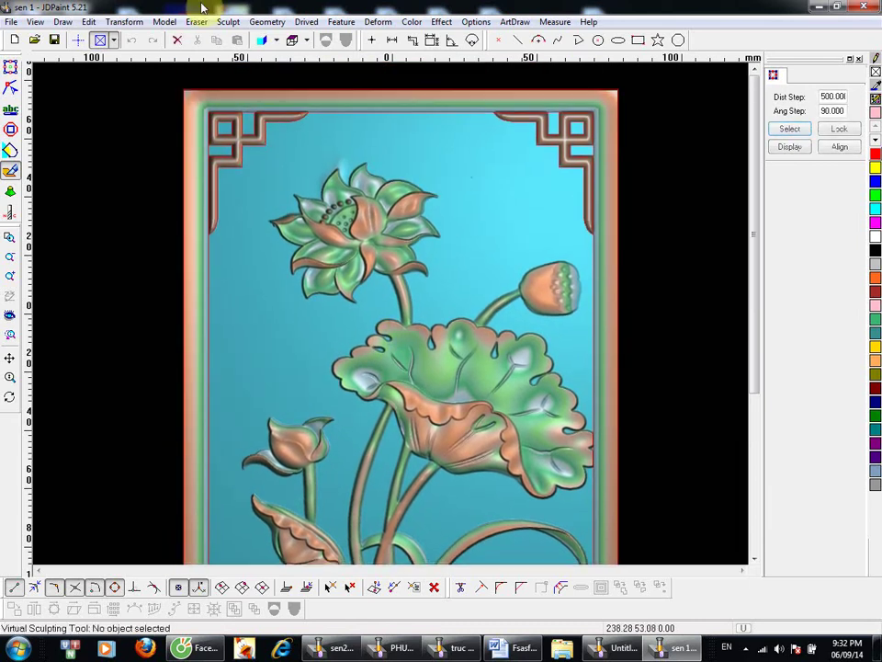
{"action": "left_click", "coordinate": [230, 23]}
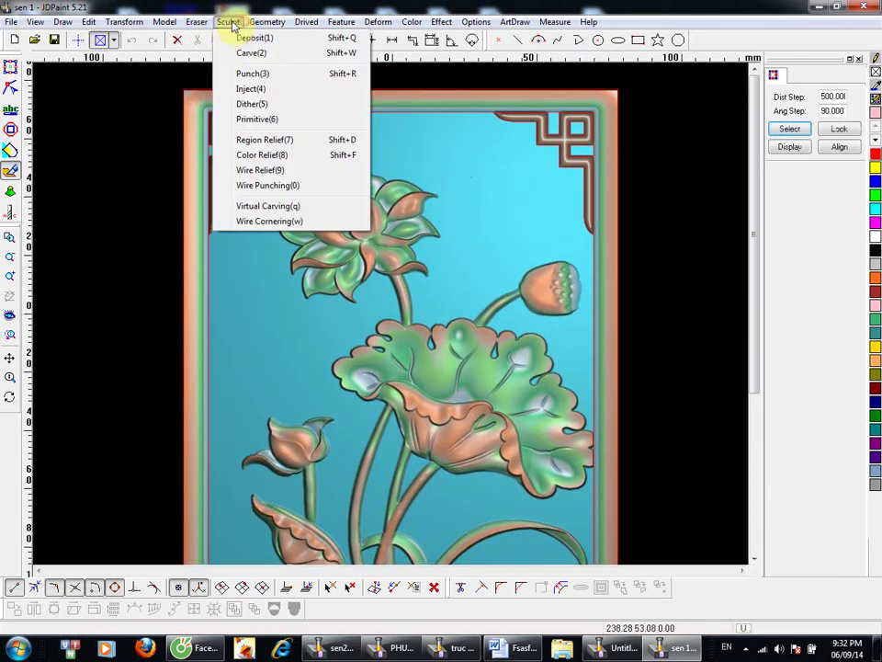
{"action": "left_click", "coordinate": [264, 74]}
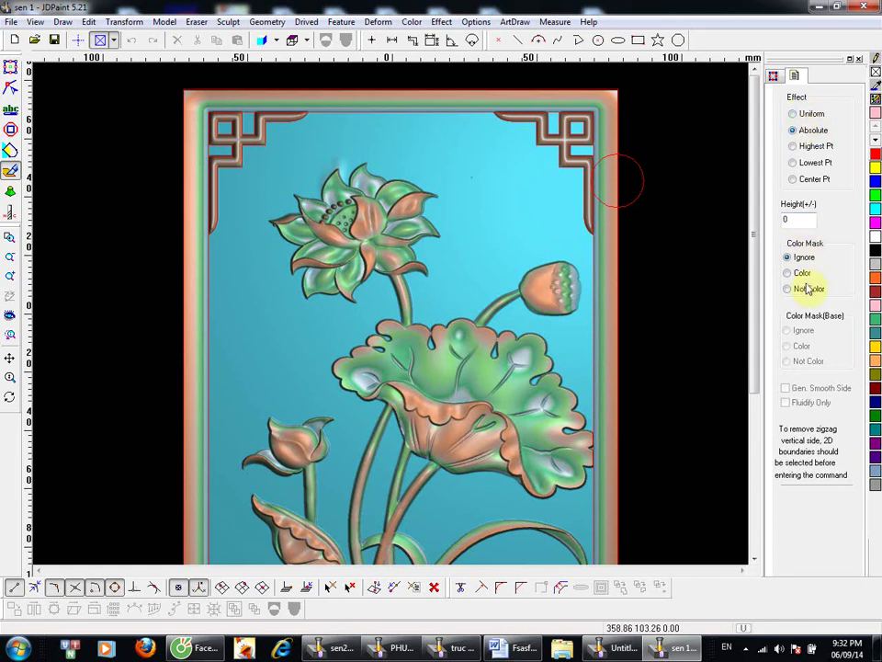
{"action": "left_click", "coordinate": [797, 117]}
Step: Examine the lotus relief up close from a rotated view, and return to the top view
{"action": "middle_click_drag", "start_coordinate": [410, 183], "coordinate": [424, 153]}
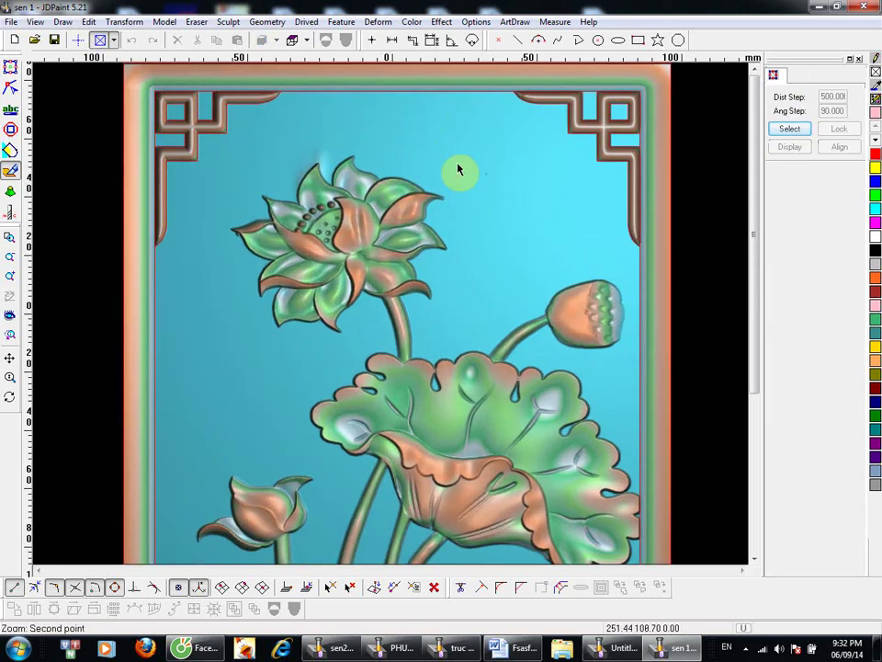
{"action": "left_click", "coordinate": [321, 308]}
{"action": "right_click", "coordinate": [325, 294]}
{"action": "middle_click_drag", "start_coordinate": [612, 224], "coordinate": [437, 230]}
{"action": "middle_click_drag", "start_coordinate": [412, 315], "coordinate": [455, 309]}
{"action": "middle_click_drag", "start_coordinate": [547, 324], "coordinate": [453, 301]}
{"action": "middle_click_drag", "start_coordinate": [729, 554], "coordinate": [496, 479]}
{"action": "middle_click_drag", "start_coordinate": [430, 476], "coordinate": [435, 394]}
{"action": "middle_click_drag", "start_coordinate": [337, 250], "coordinate": [364, 286]}
{"action": "right_click", "coordinate": [372, 294]}
{"action": "left_click", "coordinate": [421, 415]}
Step: Draw a circle on the flat background between the lotus flower and the frame, above the seed pod
{"action": "scroll", "coordinate": [374, 386], "scroll_direction": "down", "scroll_amount": 4}
{"action": "key", "text": "c"}
{"action": "left_click", "coordinate": [450, 291]}
{"action": "left_click", "coordinate": [477, 274]}
{"action": "middle_click_drag", "start_coordinate": [450, 307], "coordinate": [450, 221]}
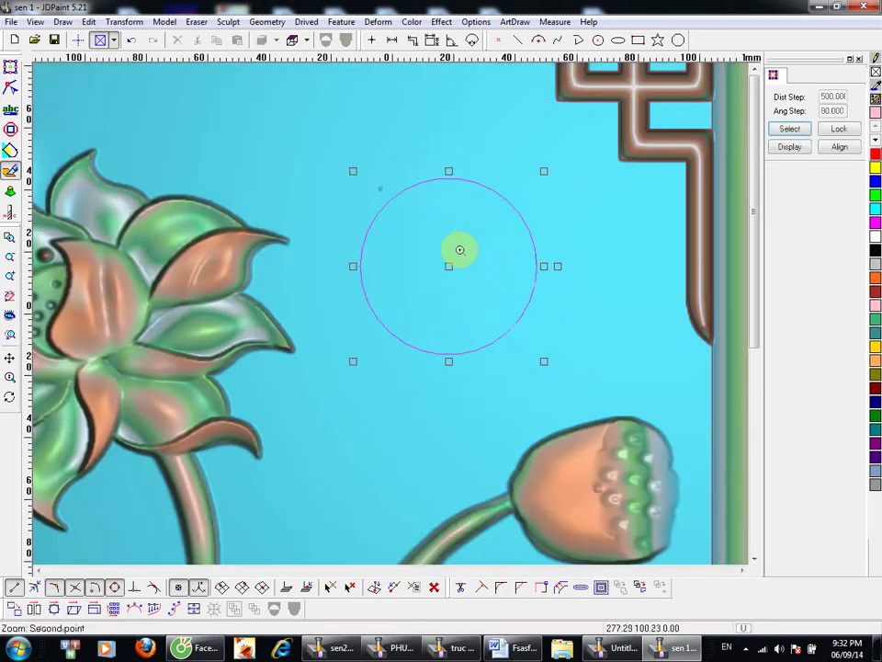
Step: Color the outline of the circle between the flower and the frame red with Wire Coloring
{"action": "middle_click_drag", "start_coordinate": [504, 325], "coordinate": [352, 420]}
{"action": "scroll", "coordinate": [515, 347], "scroll_direction": "down", "scroll_amount": 3}
{"action": "key", "text": "shift+z"}
{"action": "mouse_move", "coordinate": [519, 396]}
{"action": "middle_mouse_down", "text": "ctrl"}
{"action": "mouse_move", "coordinate": [520, 444]}
{"action": "mouse_move", "coordinate": [534, 400]}
{"action": "middle_mouse_up", "text": "ctrl"}
{"action": "middle_click_drag", "start_coordinate": [371, 297], "coordinate": [444, 357]}
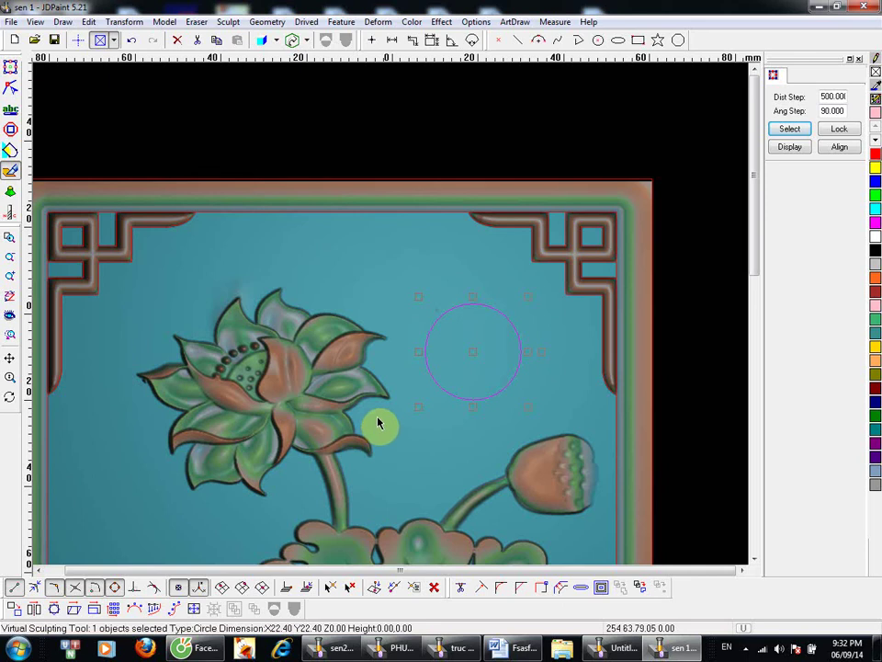
{"action": "scroll", "coordinate": [467, 350], "scroll_direction": "up", "scroll_amount": 2}
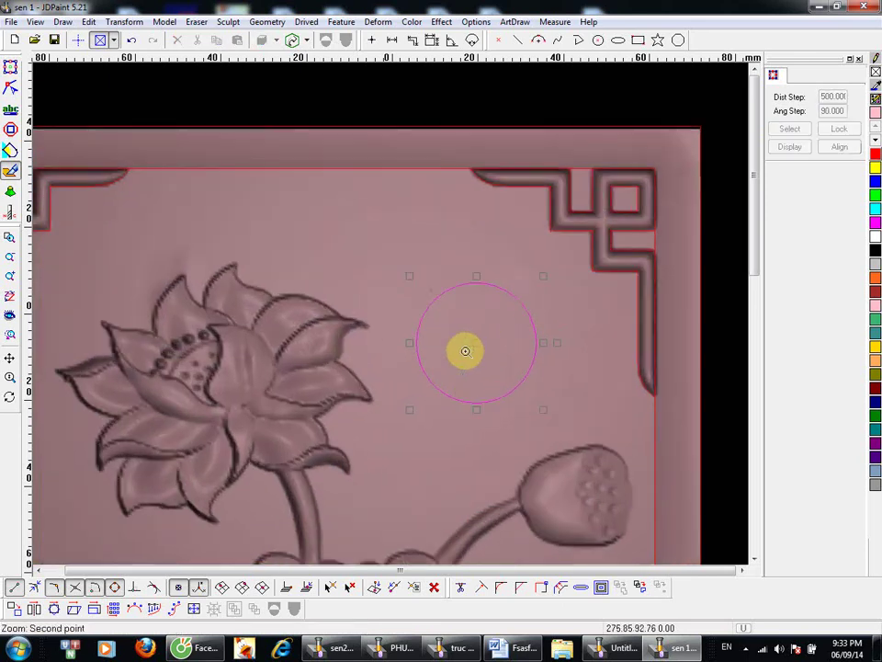
{"action": "left_click", "coordinate": [875, 156]}
{"action": "key", "text": "alt+2"}
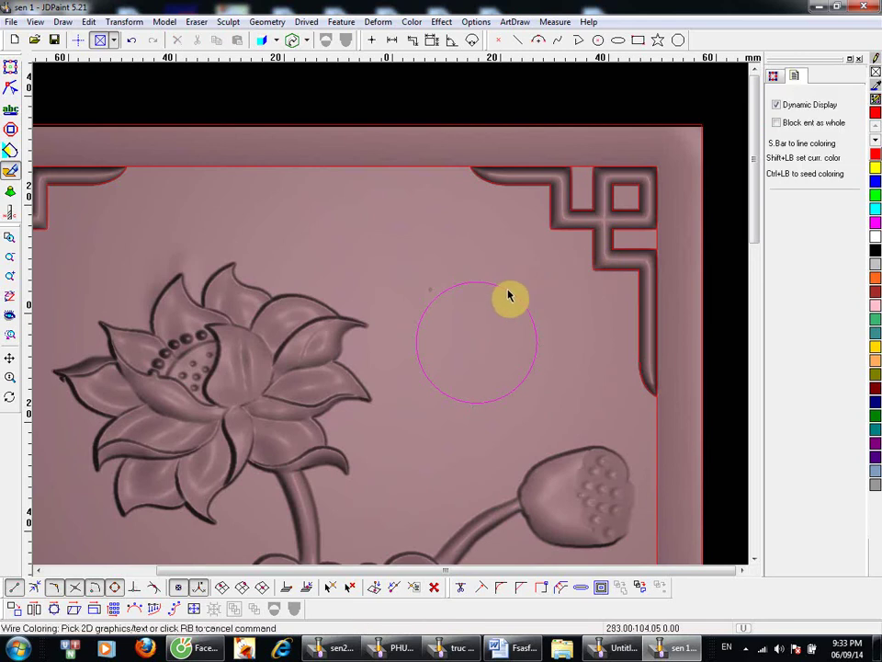
{"action": "scroll", "coordinate": [508, 316], "scroll_direction": "up", "scroll_amount": 3}
{"action": "left_click", "coordinate": [523, 289]}
{"action": "right_click", "coordinate": [512, 439]}
Step: Flood the relief area inside the circle with the current red color
{"action": "middle_click_drag", "start_coordinate": [512, 437], "coordinate": [517, 266]}
{"action": "key", "text": "alt+3"}
{"action": "left_click", "coordinate": [494, 301]}
{"action": "right_click", "coordinate": [503, 283]}
{"action": "scroll", "coordinate": [504, 285], "scroll_direction": "down", "scroll_amount": 4}
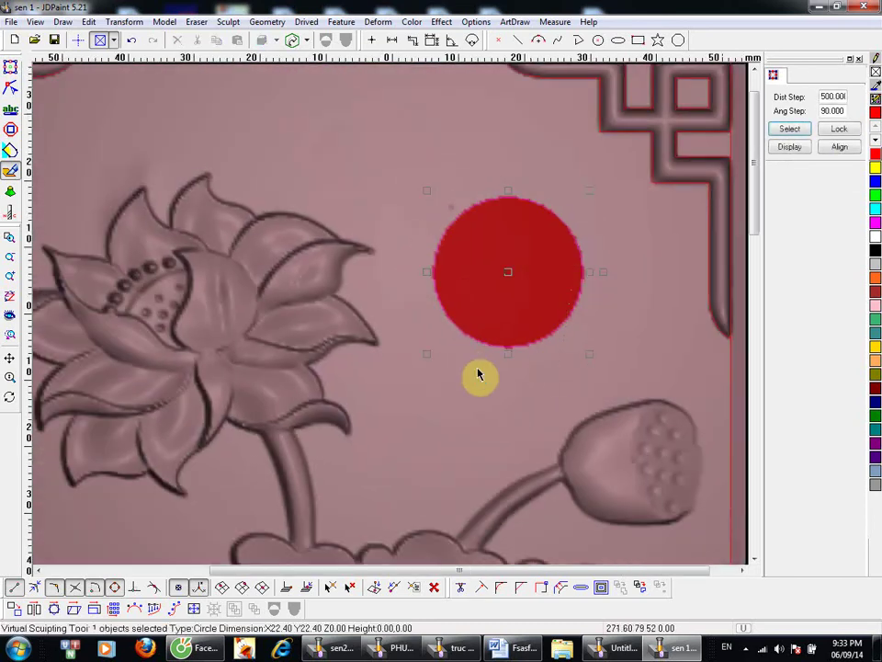
Step: Raise the red-filled circle into a rounded dome, restricting the effect to its color
{"action": "scroll", "coordinate": [577, 140], "scroll_direction": "up", "scroll_amount": 3}
{"action": "key", "text": "shift+z"}
{"action": "key", "text": "ctrl+1"}
{"action": "middle_click", "coordinate": [530, 288]}
{"action": "left_click", "coordinate": [778, 271]}
{"action": "left_click", "coordinate": [603, 260]}
{"action": "right_click", "coordinate": [570, 171]}
{"action": "scroll", "coordinate": [548, 193], "scroll_direction": "down", "scroll_amount": 3}
{"action": "middle_click_drag", "start_coordinate": [493, 272], "coordinate": [377, 327]}
{"action": "middle_click_drag", "start_coordinate": [470, 333], "coordinate": [469, 258]}
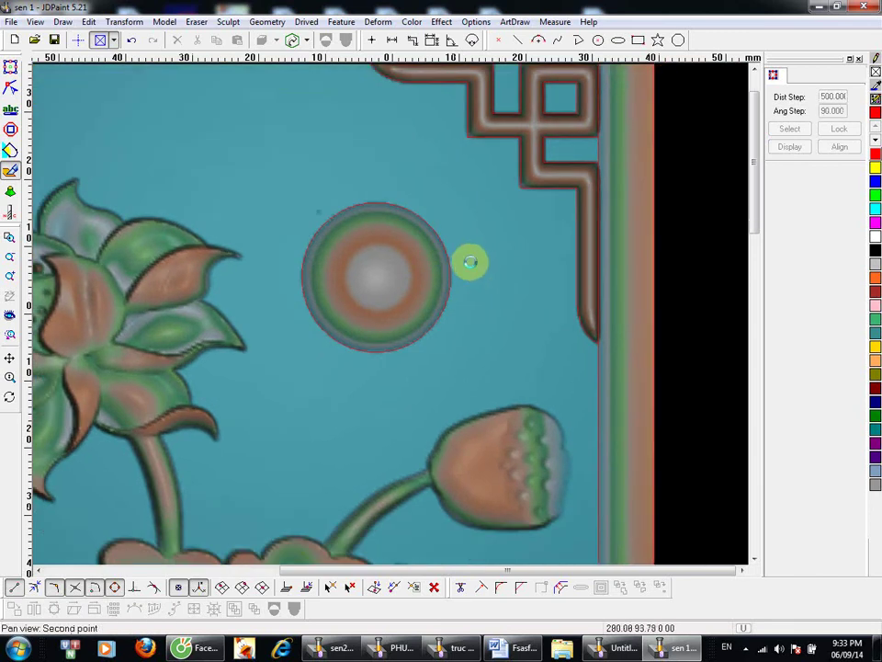
Step: Start the Punch command, inspect the dome beside the lotus from a rotated view, and return to the top view
{"action": "key", "text": "s"}
{"action": "key", "text": "Escape"}
{"action": "key", "text": "e"}
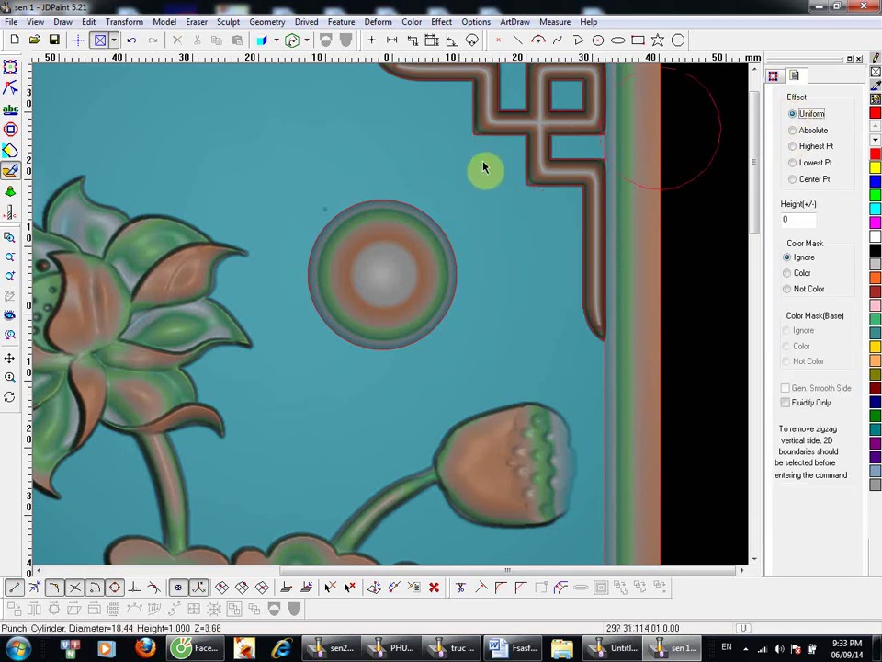
{"action": "middle_click_drag", "start_coordinate": [473, 190], "coordinate": [500, 141]}
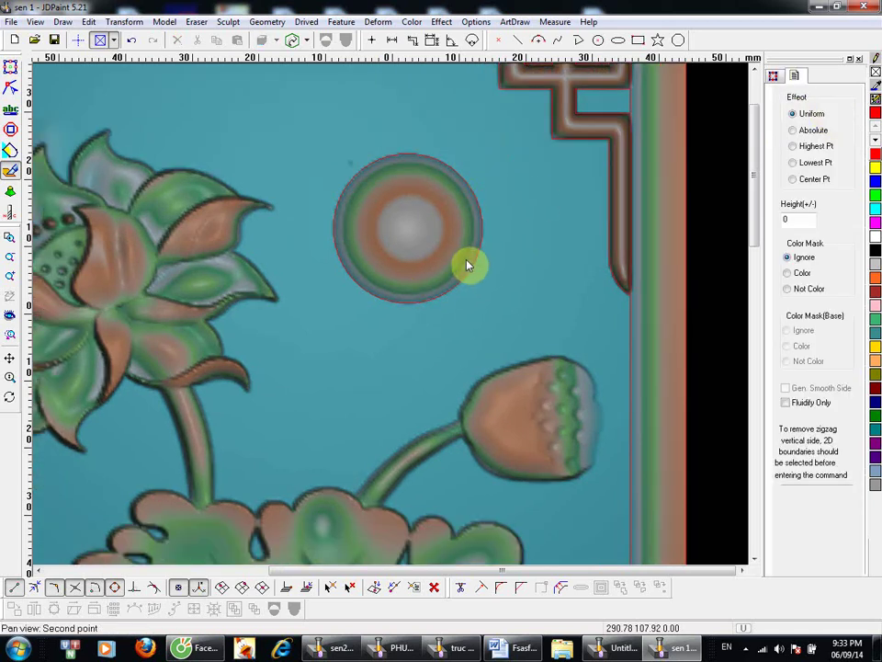
{"action": "middle_click_drag", "start_coordinate": [398, 290], "coordinate": [394, 256]}
{"action": "middle_click_drag", "start_coordinate": [423, 215], "coordinate": [451, 128], "text": "ctrl"}
{"action": "right_click", "coordinate": [382, 256]}
{"action": "right_click", "coordinate": [378, 251]}
{"action": "left_click", "coordinate": [430, 353]}
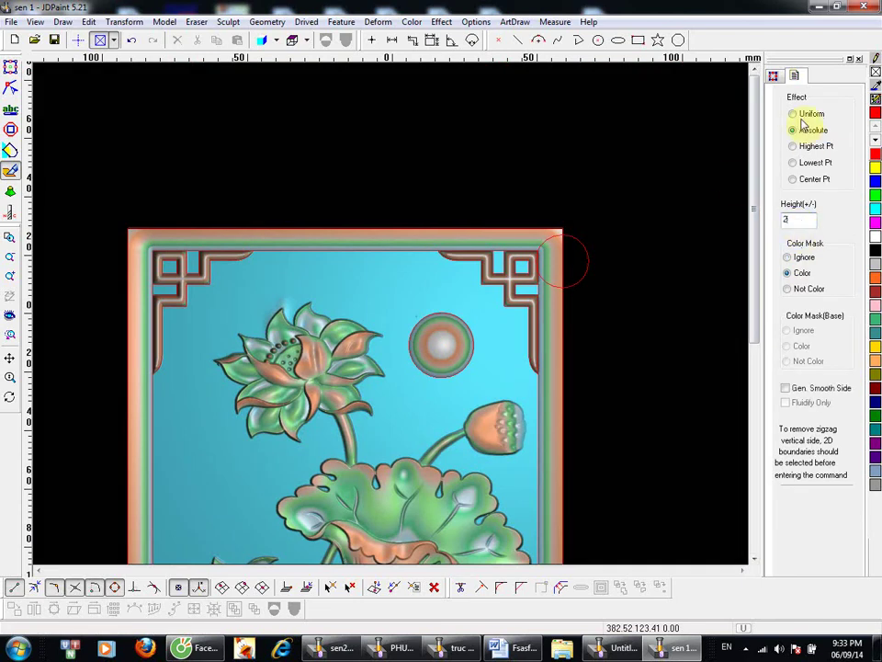
Step: Punch the dome flat with the Uniform effect, height 2 and color mask Color, and check it from a rotated view
{"action": "middle_click", "coordinate": [441, 342]}
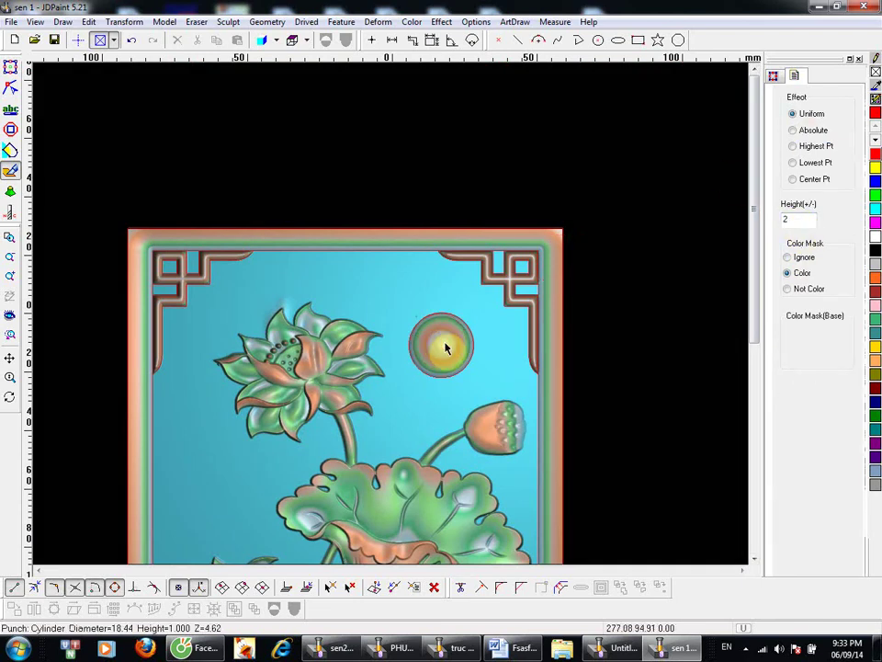
{"action": "left_click", "coordinate": [438, 346]}
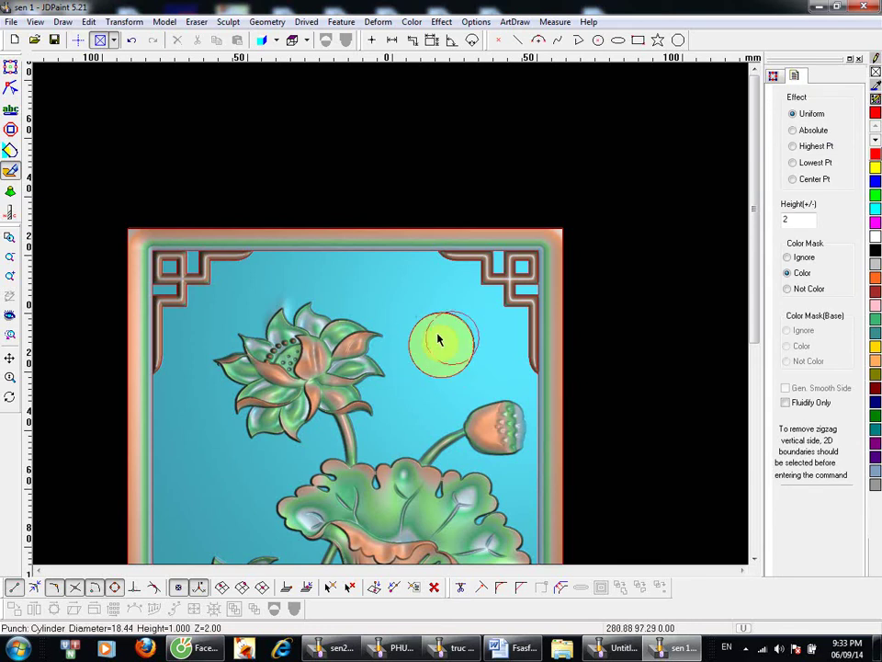
{"action": "right_click", "coordinate": [445, 331]}
{"action": "middle_click_drag", "start_coordinate": [445, 362], "coordinate": [511, 191]}
{"action": "middle_click_drag", "start_coordinate": [364, 413], "coordinate": [380, 344]}
{"action": "right_click", "coordinate": [379, 319]}
{"action": "left_click", "coordinate": [422, 445]}
{"action": "left_click", "coordinate": [421, 445]}
{"action": "middle_click_drag", "start_coordinate": [404, 419], "coordinate": [232, 306]}
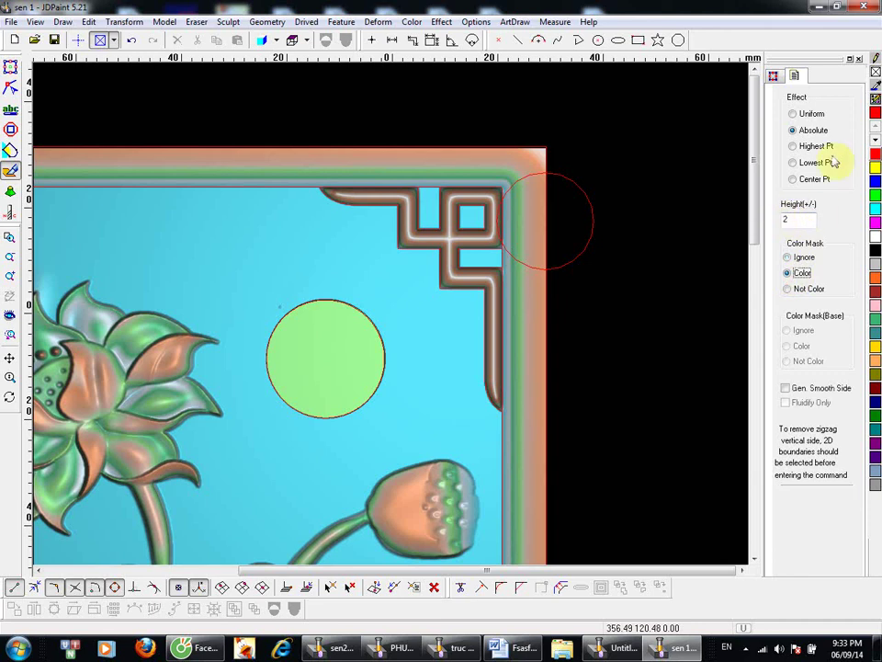
Step: Punch the circular area with the Uniform effect, height 0 and color mask Color
{"action": "left_click", "coordinate": [817, 117]}
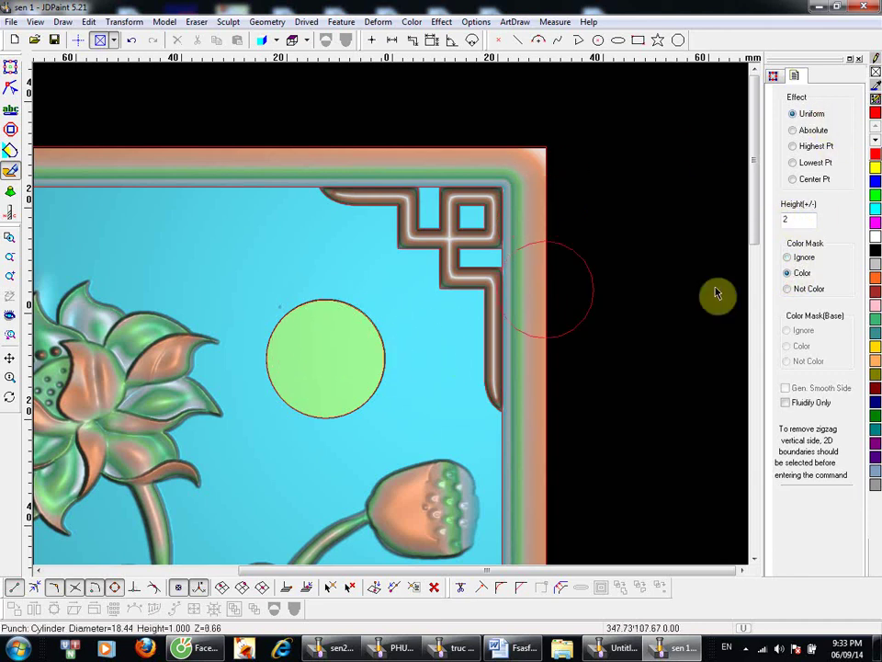
{"action": "type", "text": "0"}
{"action": "mouse_move", "coordinate": [382, 305]}
{"action": "left_mouse_down"}
{"action": "mouse_move", "coordinate": [293, 323]}
{"action": "mouse_move", "coordinate": [373, 358]}
{"action": "mouse_move", "coordinate": [348, 352]}
{"action": "left_mouse_up"}
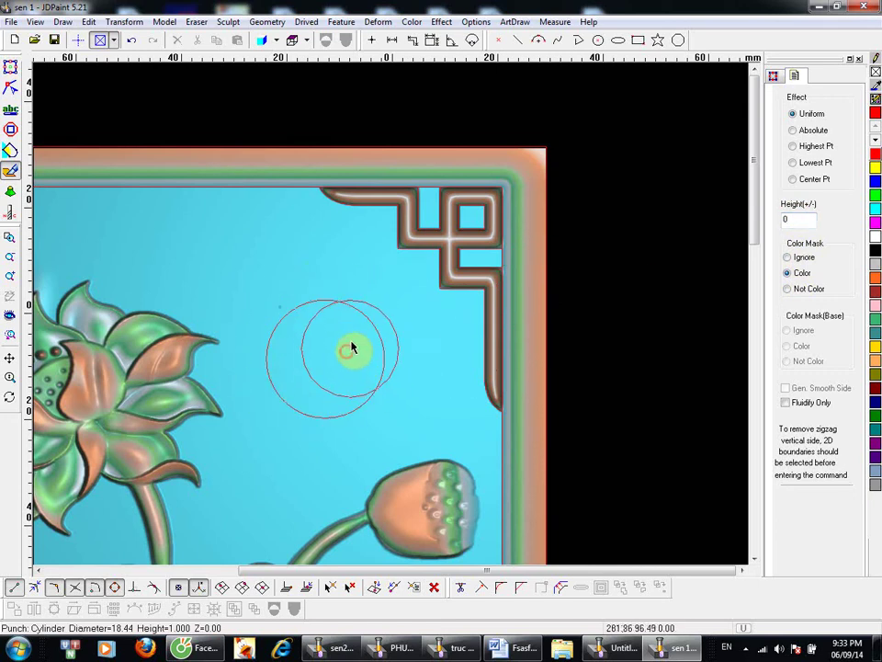
{"action": "middle_click_drag", "start_coordinate": [327, 384], "coordinate": [451, 344]}
{"action": "middle_click_drag", "start_coordinate": [474, 284], "coordinate": [474, 279]}
{"action": "middle_click_drag", "start_coordinate": [474, 280], "coordinate": [405, 359]}
{"action": "right_click", "coordinate": [405, 360]}
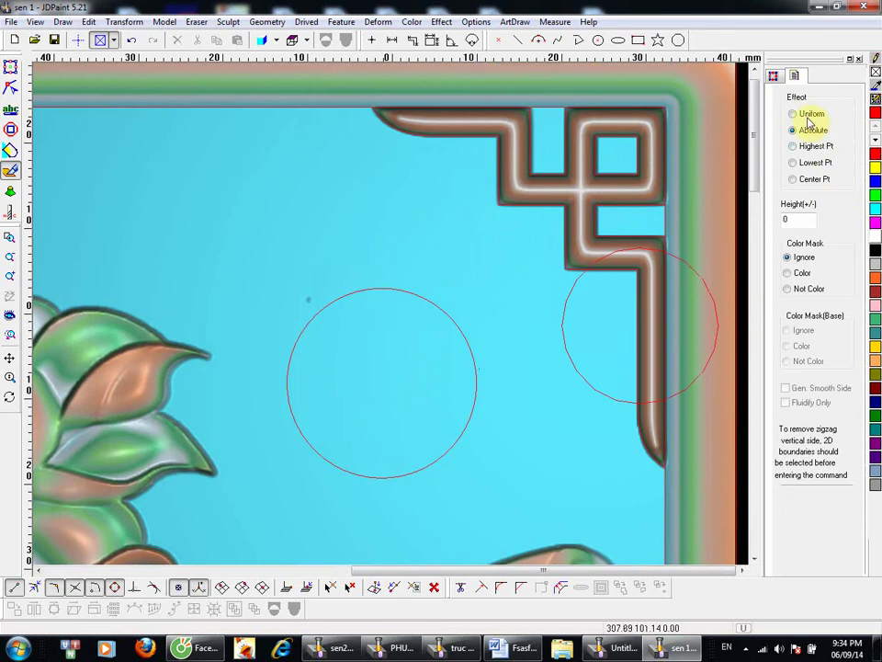
Step: Repeat the height 0 Punch over the circle's rim and center, using the Uniform effect and color mask Color
{"action": "left_click", "coordinate": [796, 272]}
{"action": "left_click", "coordinate": [480, 356]}
{"action": "middle_click_drag", "start_coordinate": [367, 361], "coordinate": [411, 332]}
{"action": "left_click", "coordinate": [402, 291]}
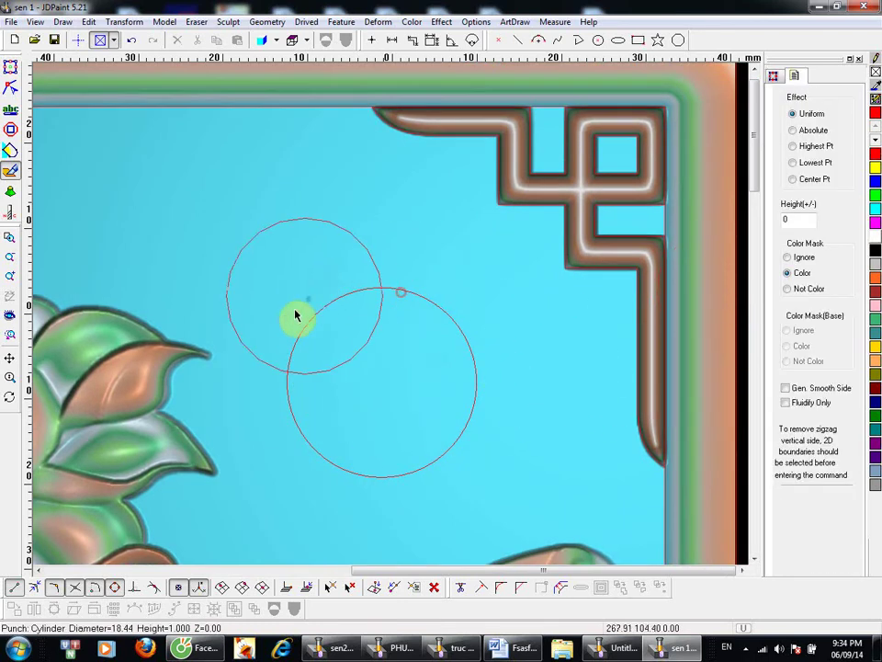
{"action": "left_click", "coordinate": [387, 376]}
{"action": "middle_click_drag", "start_coordinate": [385, 373], "coordinate": [384, 371]}
{"action": "left_click", "coordinate": [383, 370]}
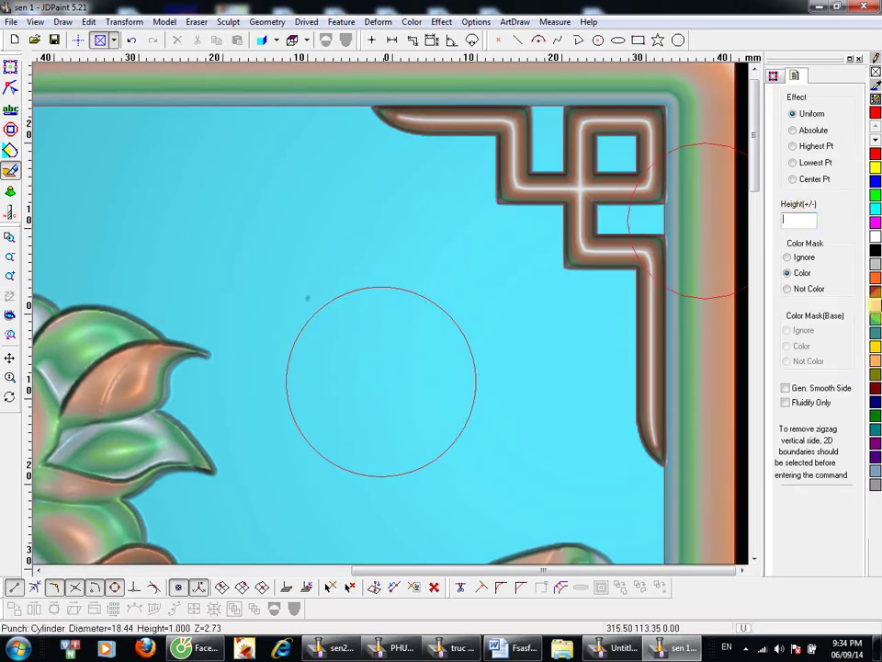
Step: Punch the circular area at height 4 with the Uniform effect, inspect it from a rotated view, and restore the top view
{"action": "middle_click_drag", "start_coordinate": [477, 305], "coordinate": [477, 303]}
{"action": "mouse_move", "coordinate": [473, 303]}
{"action": "left_mouse_down"}
{"action": "mouse_move", "coordinate": [339, 367]}
{"action": "mouse_move", "coordinate": [403, 376]}
{"action": "left_mouse_up"}
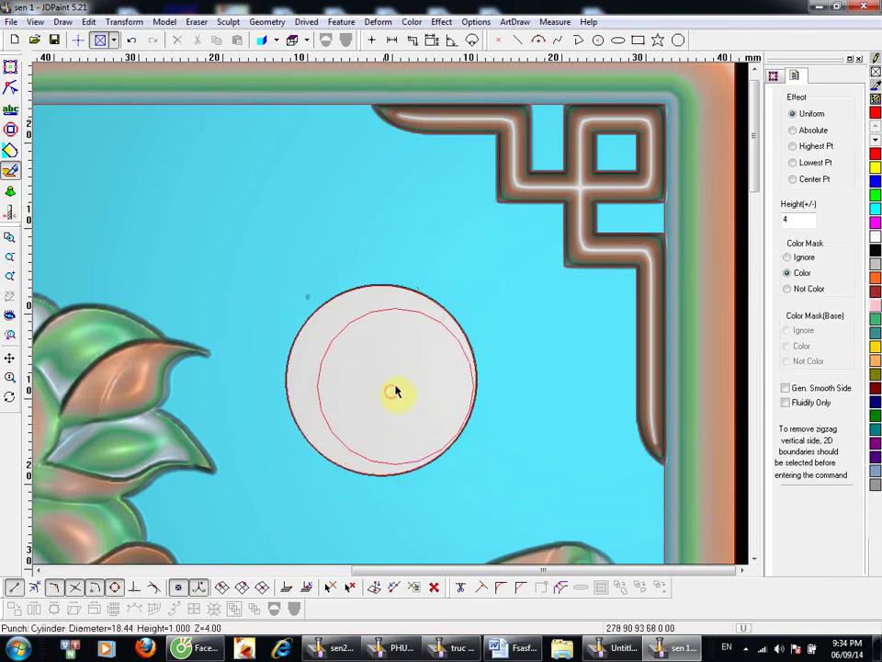
{"action": "middle_click_drag", "start_coordinate": [417, 386], "coordinate": [408, 321], "text": "shift"}
{"action": "right_click", "coordinate": [300, 215]}
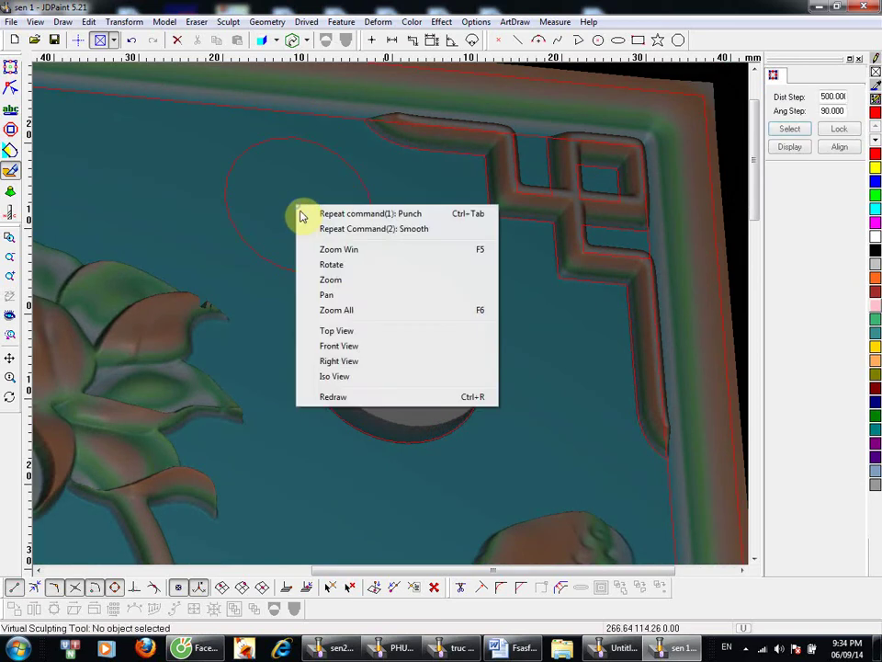
{"action": "left_click", "coordinate": [331, 330]}
Step: Punch the circular area at height 2 with color mask Color, and check it from a rotated view
{"action": "mouse_move", "coordinate": [435, 380]}
{"action": "middle_mouse_down"}
{"action": "mouse_move", "coordinate": [429, 287]}
{"action": "mouse_move", "coordinate": [419, 283]}
{"action": "middle_mouse_up"}
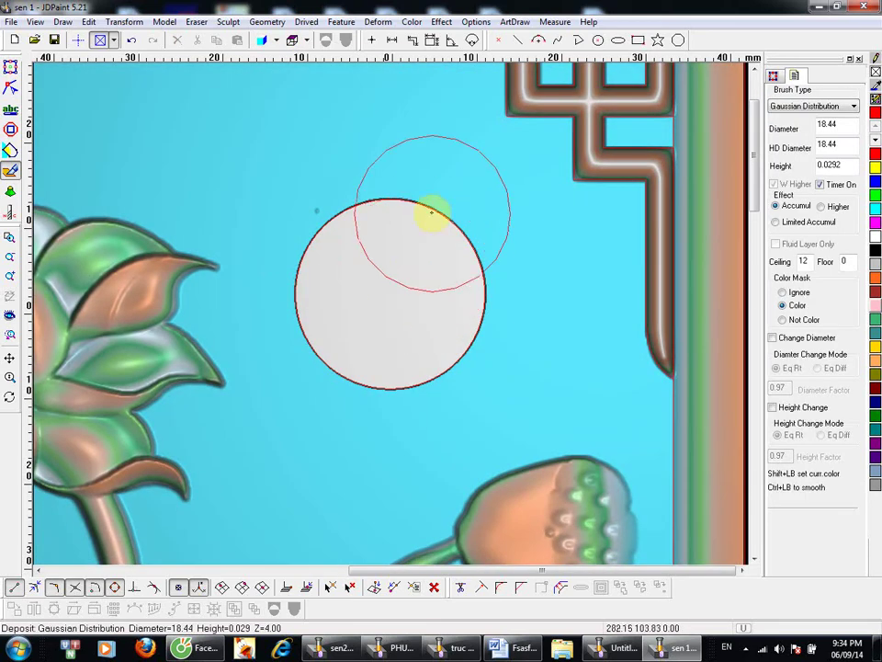
{"action": "key", "text": "p"}
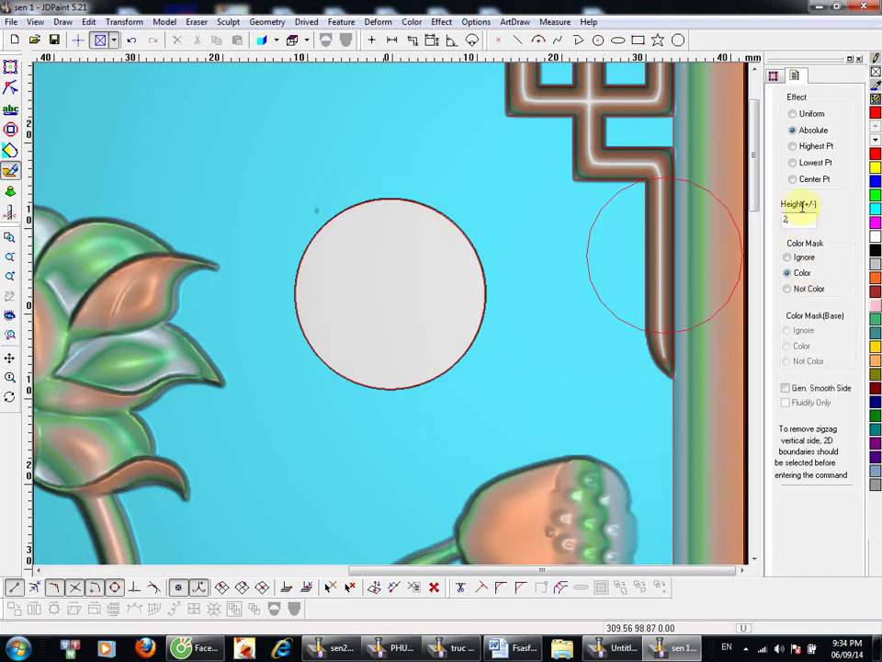
{"action": "mouse_move", "coordinate": [412, 252]}
{"action": "left_mouse_down"}
{"action": "mouse_move", "coordinate": [377, 255]}
{"action": "mouse_move", "coordinate": [377, 337]}
{"action": "mouse_move", "coordinate": [434, 293]}
{"action": "left_mouse_up"}
{"action": "middle_click_drag", "start_coordinate": [433, 311], "coordinate": [458, 265]}
{"action": "middle_click_drag", "start_coordinate": [352, 321], "coordinate": [438, 224]}
{"action": "right_click", "coordinate": [438, 221]}
{"action": "left_click", "coordinate": [477, 343]}
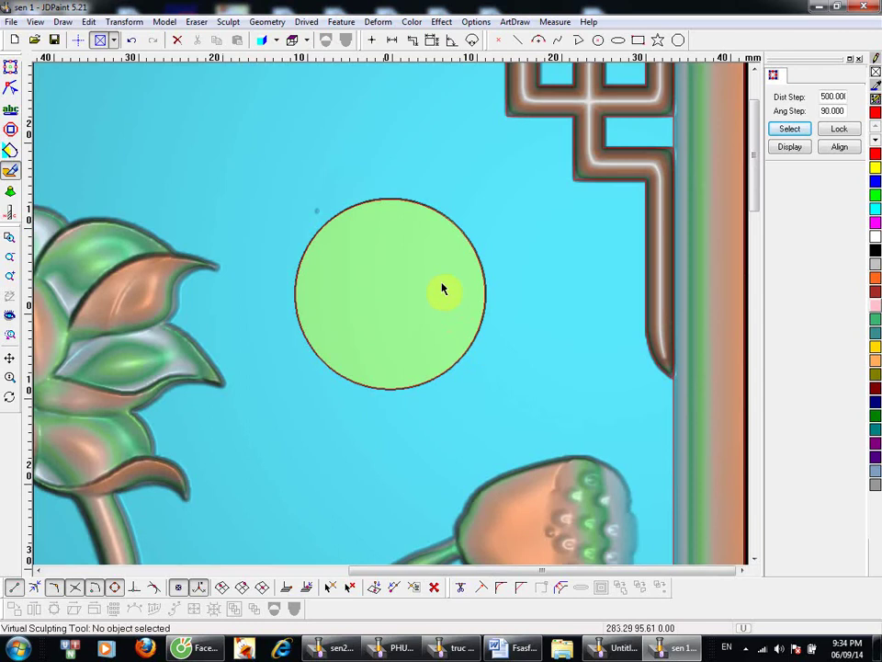
Step: Try punching across the circle and its background with the Absolute effect, height 2 and color mask Ignore, and undo it
{"action": "key", "text": "space"}
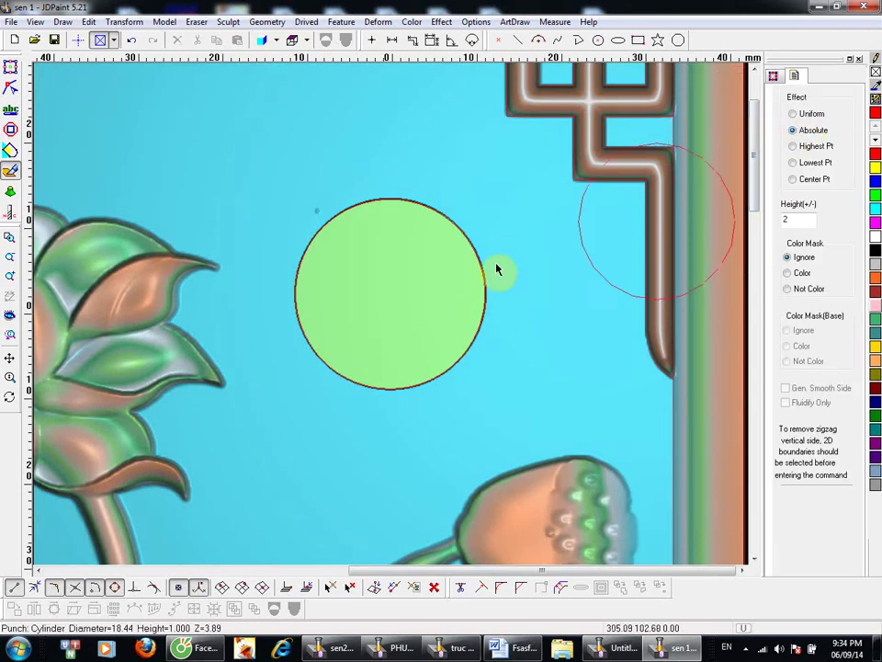
{"action": "mouse_move", "coordinate": [362, 292]}
{"action": "middle_mouse_down"}
{"action": "mouse_move", "coordinate": [506, 256]}
{"action": "mouse_move", "coordinate": [348, 304]}
{"action": "middle_mouse_up"}
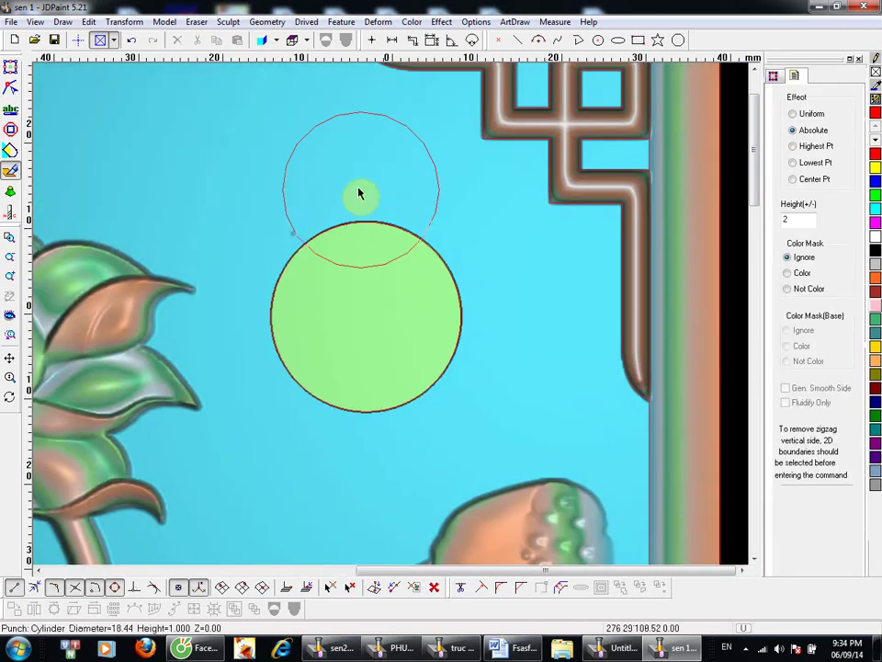
{"action": "mouse_move", "coordinate": [325, 221]}
{"action": "left_mouse_down"}
{"action": "mouse_move", "coordinate": [368, 357]}
{"action": "mouse_move", "coordinate": [382, 355]}
{"action": "left_mouse_up"}
{"action": "mouse_move", "coordinate": [172, 347]}
{"action": "middle_mouse_down"}
{"action": "mouse_move", "coordinate": [584, 321]}
{"action": "mouse_move", "coordinate": [573, 316]}
{"action": "middle_mouse_up"}
{"action": "middle_click_drag", "start_coordinate": [477, 306], "coordinate": [483, 299]}
{"action": "left_click", "coordinate": [506, 272]}
{"action": "key", "text": "ctrl+z"}
{"action": "middle_click_drag", "start_coordinate": [563, 247], "coordinate": [263, 318]}
{"action": "middle_click_drag", "start_coordinate": [448, 268], "coordinate": [456, 371]}
{"action": "middle_click_drag", "start_coordinate": [457, 379], "coordinate": [379, 381]}
{"action": "middle_click_drag", "start_coordinate": [378, 396], "coordinate": [405, 327]}
{"action": "middle_click_drag", "start_coordinate": [464, 351], "coordinate": [485, 376]}
Step: Switch to File Explorer and open the truc 1 file from the tu quy viet folder in DATA (D:), jdpaint, TRANH
{"action": "left_click", "coordinate": [819, 8]}
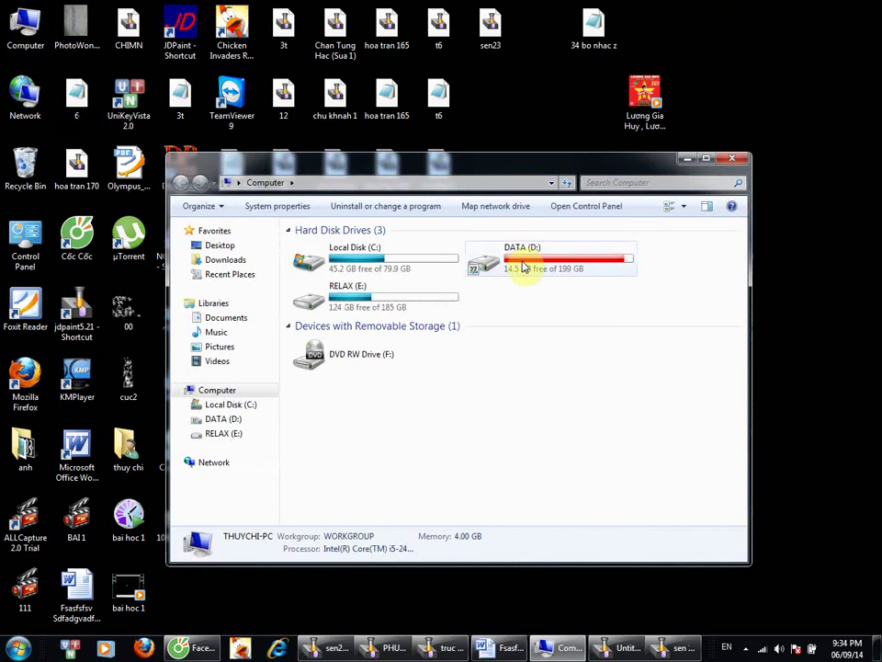
{"action": "double_click", "coordinate": [522, 263]}
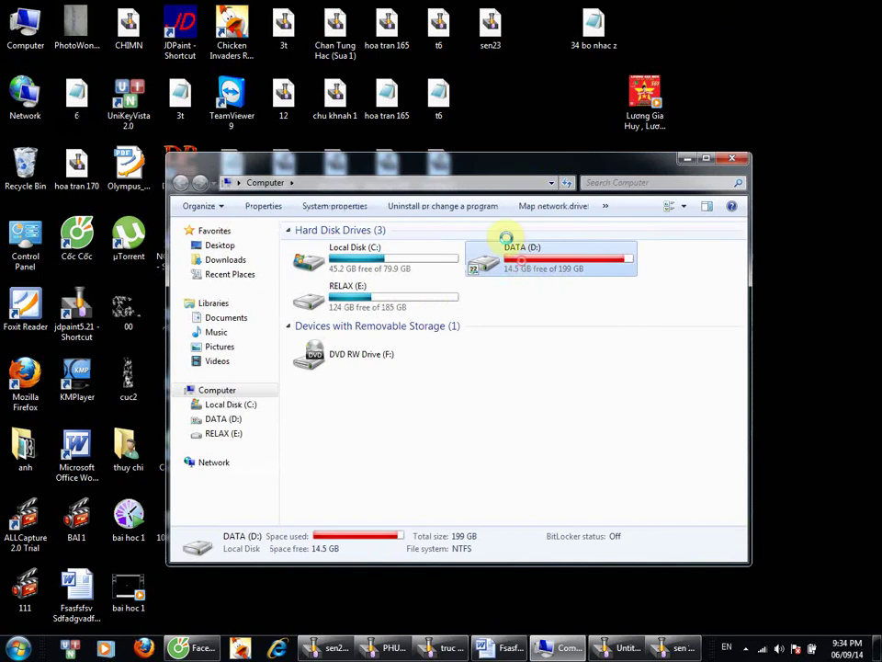
{"action": "double_click", "coordinate": [337, 319]}
{"action": "double_click", "coordinate": [328, 391]}
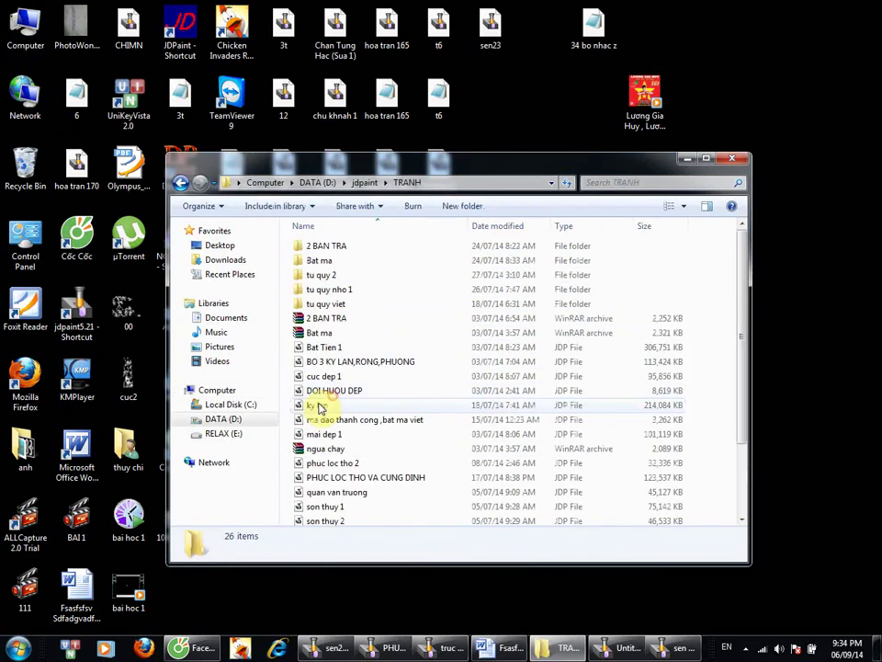
{"action": "left_click", "coordinate": [336, 315]}
{"action": "double_click", "coordinate": [332, 304]}
{"action": "left_click", "coordinate": [326, 276]}
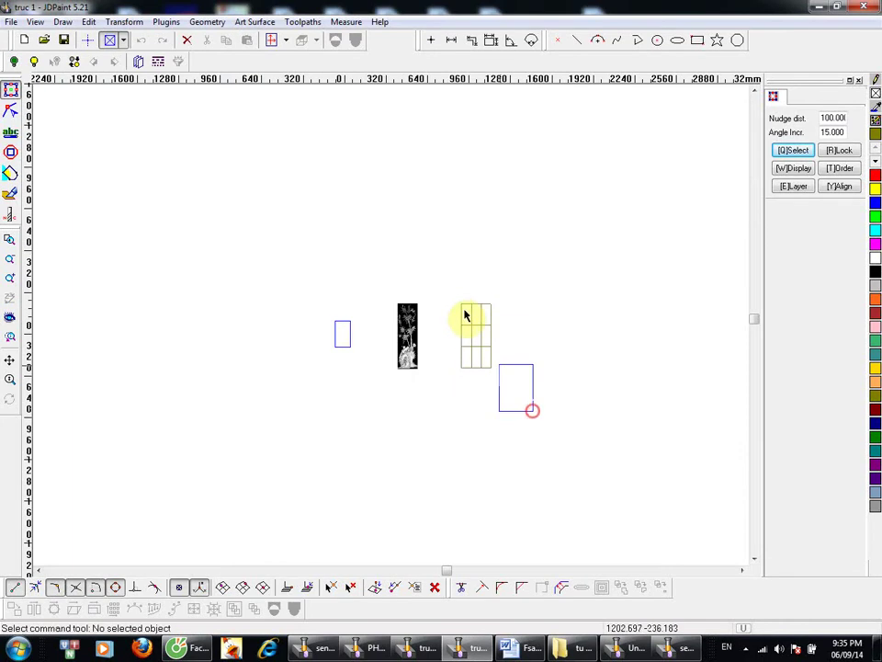
Step: Select the surface on the gridded bamboo panel and enter virtual sculpting
{"action": "left_click", "coordinate": [462, 310]}
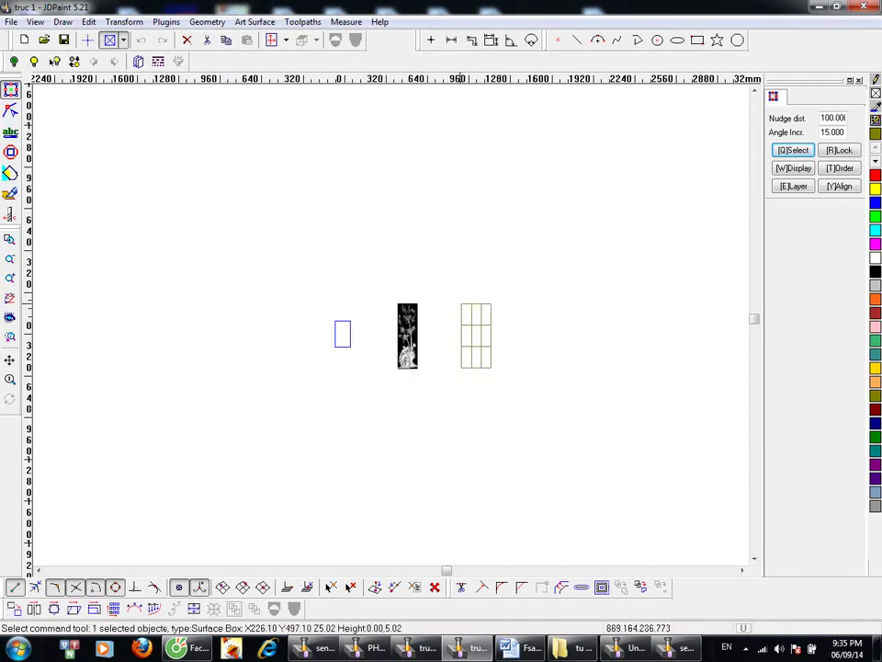
{"action": "key", "text": "F9"}
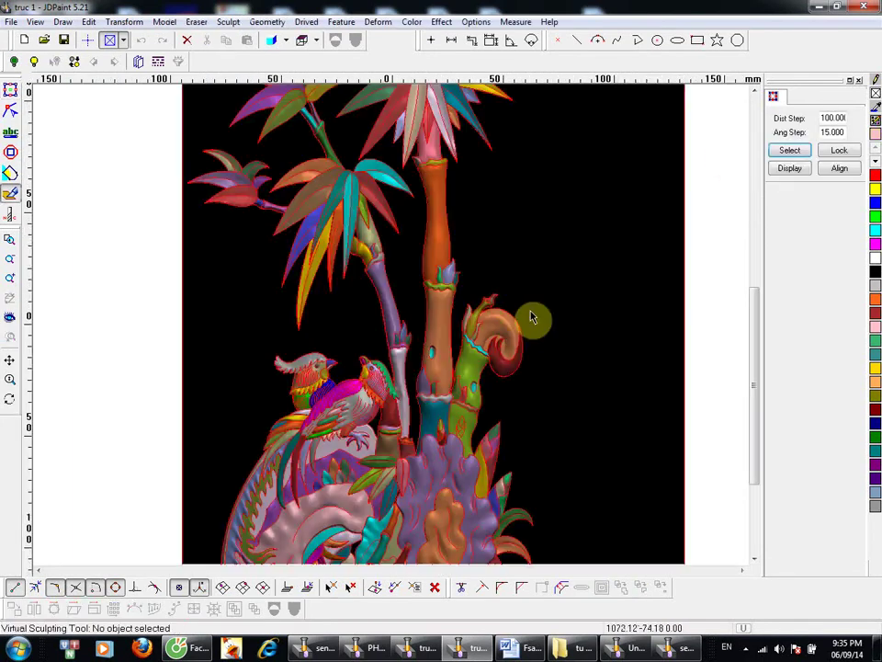
{"action": "middle_click_drag", "start_coordinate": [445, 275], "coordinate": [450, 229]}
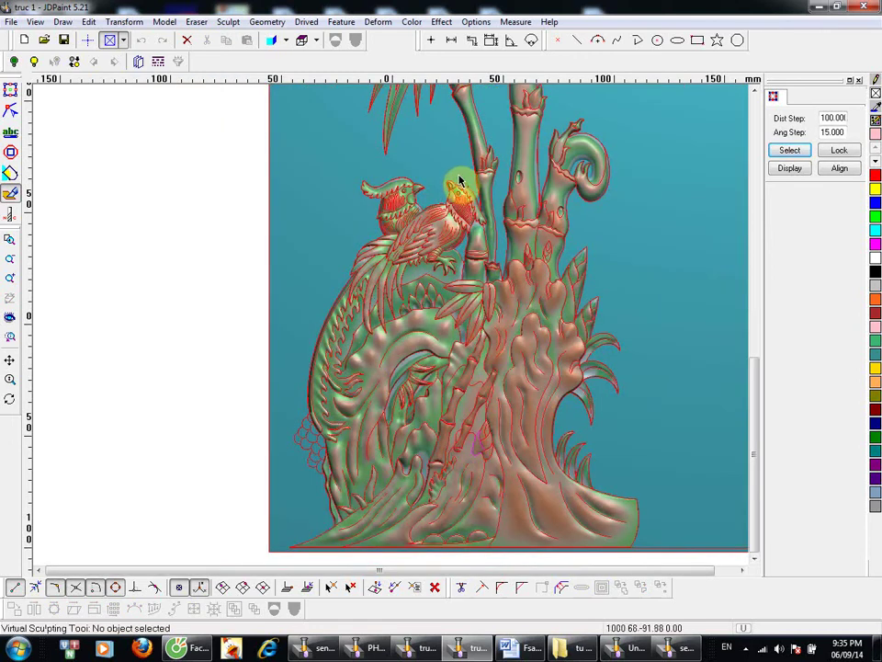
Step: Punch the lower part of the curled bamboo shoot with the Uniform effect, height 1 and color mask Color
{"action": "key", "text": "Tab"}
{"action": "middle_click_drag", "start_coordinate": [617, 141], "coordinate": [654, 41], "text": "ctrl"}
{"action": "key", "text": "Tab"}
{"action": "middle_click_drag", "start_coordinate": [587, 295], "coordinate": [605, 188], "text": "ctrl"}
{"action": "key", "text": "space"}
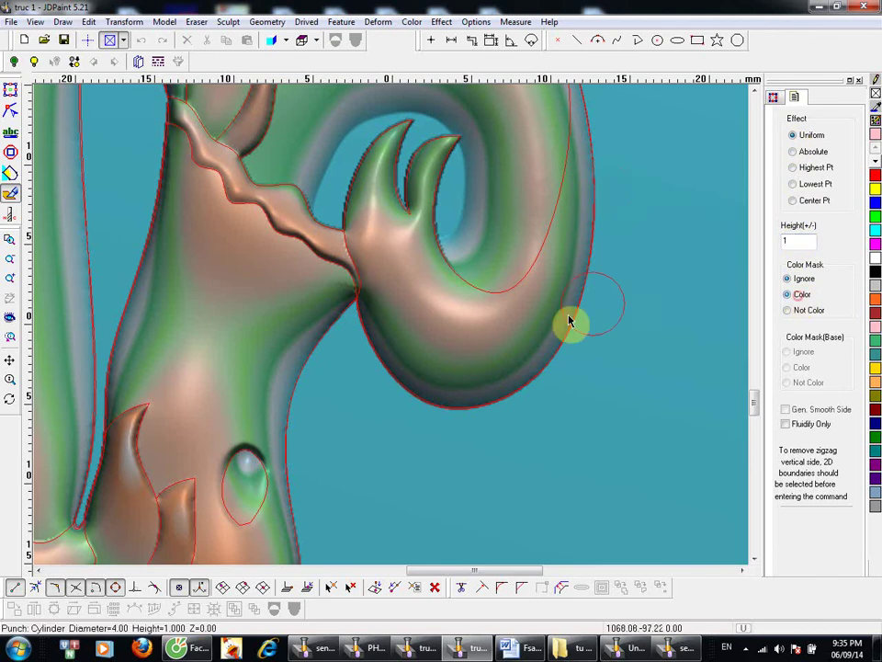
{"action": "left_click", "coordinate": [456, 346]}
{"action": "mouse_move", "coordinate": [521, 335]}
{"action": "left_mouse_down"}
{"action": "mouse_move", "coordinate": [540, 319]}
{"action": "mouse_move", "coordinate": [567, 191]}
{"action": "mouse_move", "coordinate": [547, 312]}
{"action": "mouse_move", "coordinate": [472, 370]}
{"action": "mouse_move", "coordinate": [409, 282]}
{"action": "left_mouse_up"}
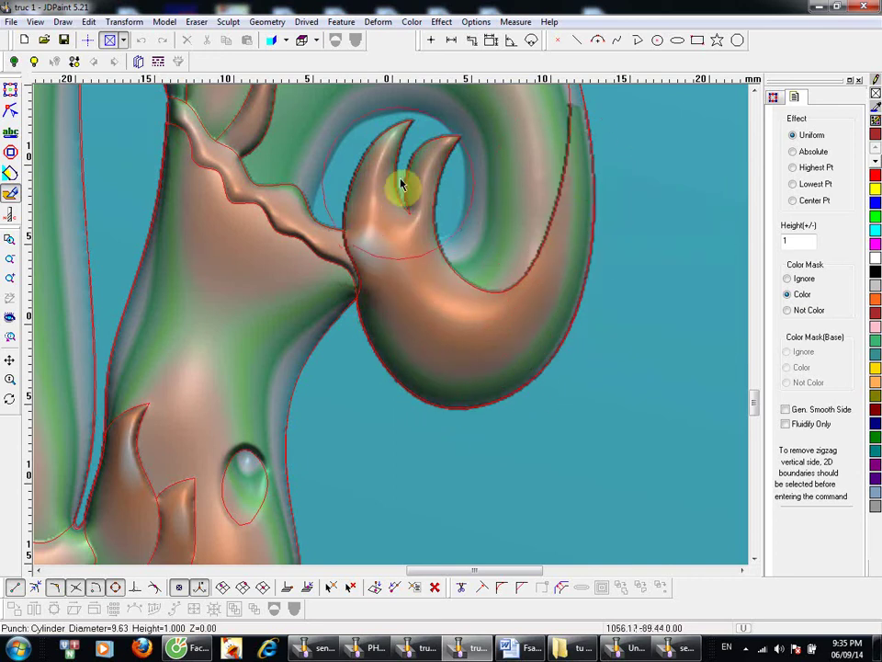
Step: Examine the outer edge of the punched curled bamboo shoot from tilted close-up views, and return to the top view
{"action": "middle_click_drag", "start_coordinate": [581, 161], "coordinate": [515, 341]}
{"action": "key", "text": "Escape"}
{"action": "middle_click_drag", "start_coordinate": [491, 398], "coordinate": [498, 378]}
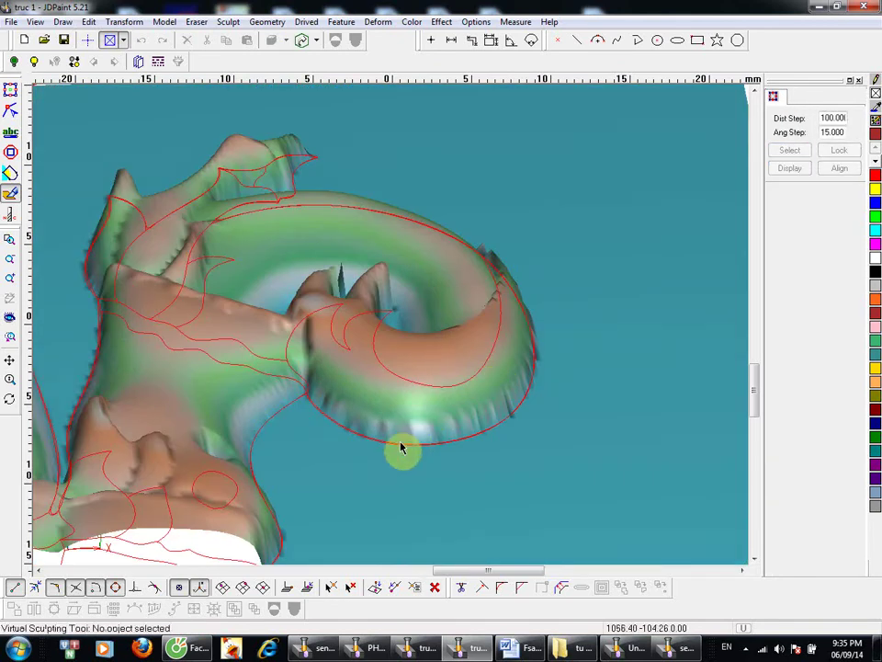
{"action": "middle_click_drag", "start_coordinate": [409, 415], "coordinate": [459, 299]}
{"action": "mouse_move", "coordinate": [377, 447]}
{"action": "middle_mouse_down", "text": "ctrl"}
{"action": "mouse_move", "coordinate": [356, 438]}
{"action": "mouse_move", "coordinate": [360, 449]}
{"action": "middle_mouse_up", "text": "ctrl"}
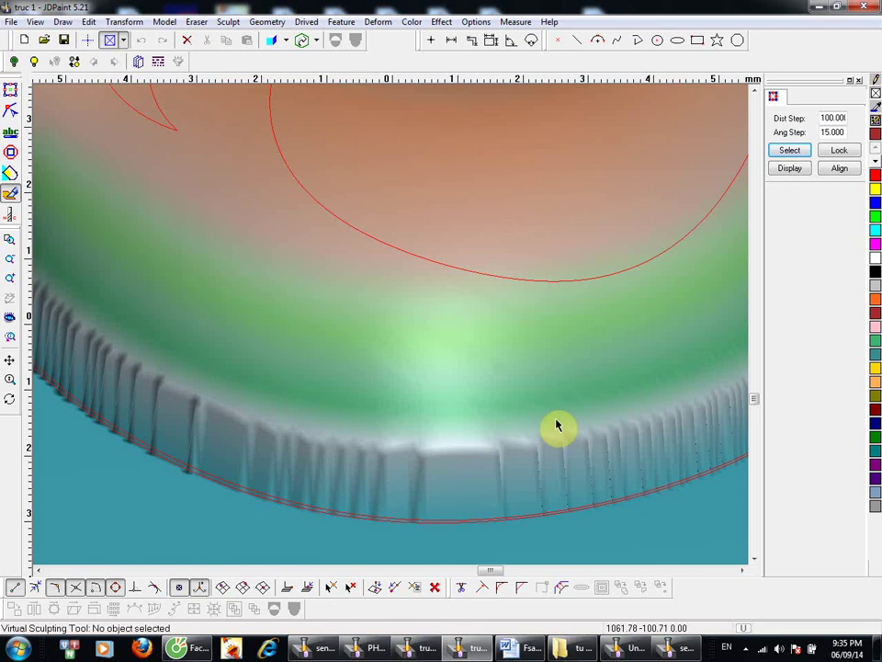
{"action": "right_click", "coordinate": [392, 299]}
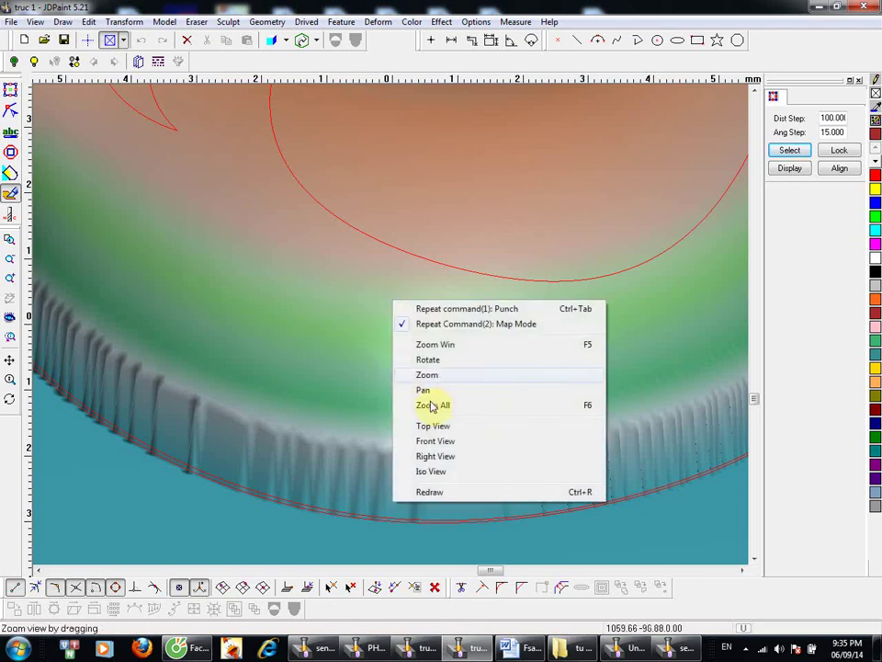
{"action": "left_click", "coordinate": [445, 430]}
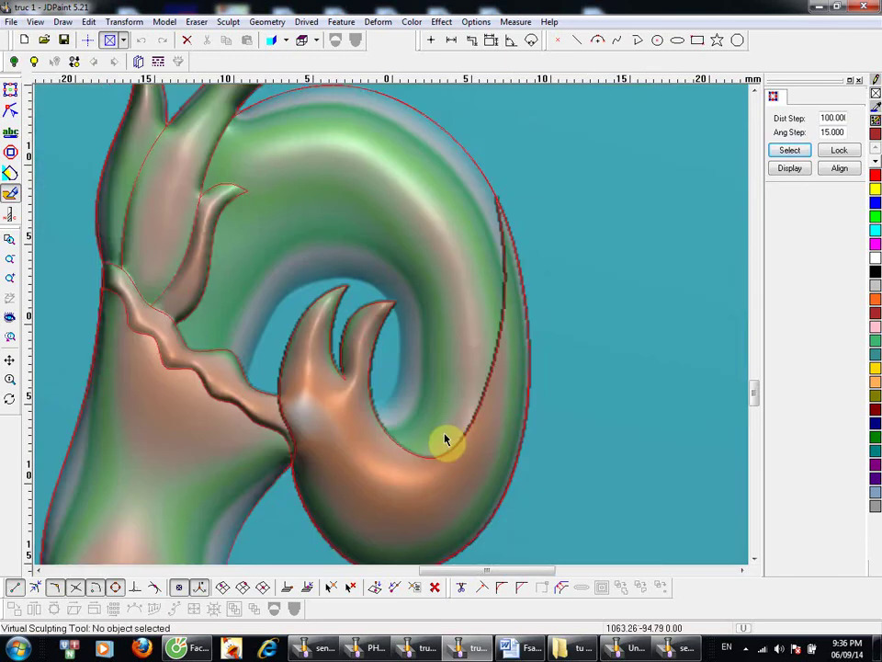
Step: Smooth the curled shoot's outer edge with height mode - Only and color mask Color, and check the edge in a tilted close-up
{"action": "middle_click_drag", "start_coordinate": [545, 423], "coordinate": [546, 417]}
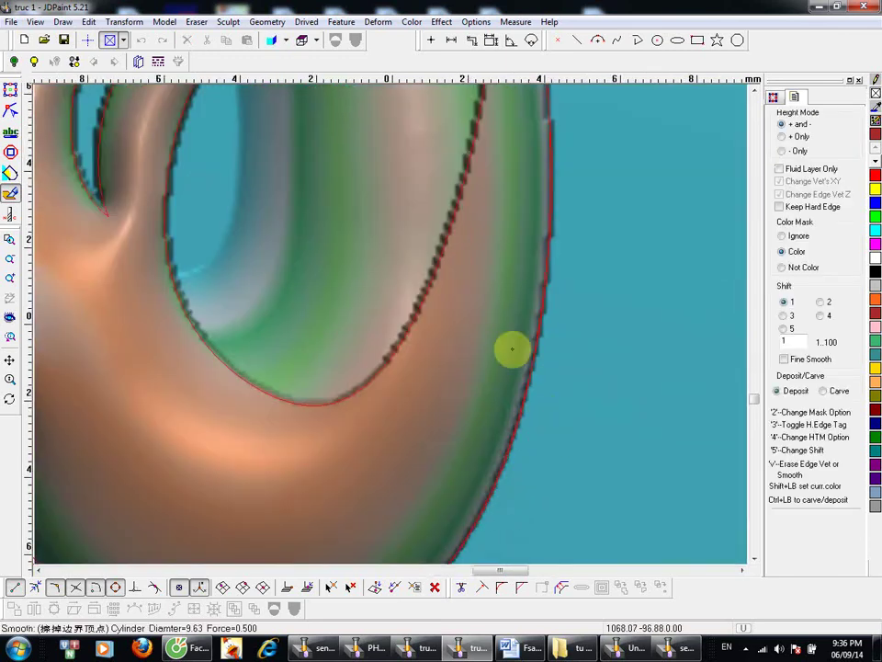
{"action": "middle_click_drag", "start_coordinate": [500, 316], "coordinate": [505, 320]}
{"action": "left_click", "coordinate": [783, 150]}
{"action": "middle_click_drag", "start_coordinate": [616, 184], "coordinate": [543, 354]}
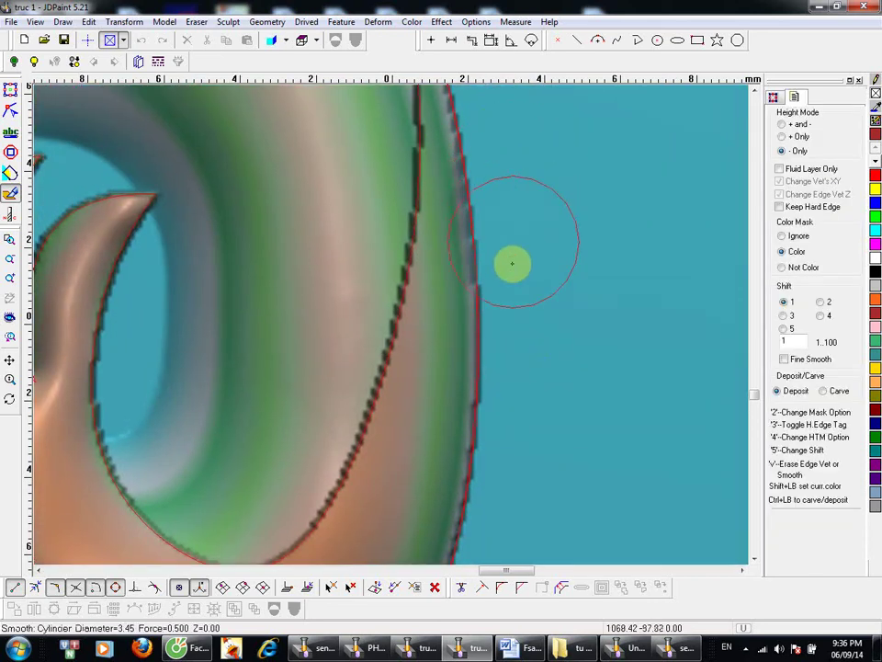
{"action": "mouse_move", "coordinate": [514, 390]}
{"action": "middle_mouse_down"}
{"action": "mouse_move", "coordinate": [569, 193]}
{"action": "mouse_move", "coordinate": [557, 129]}
{"action": "middle_mouse_up"}
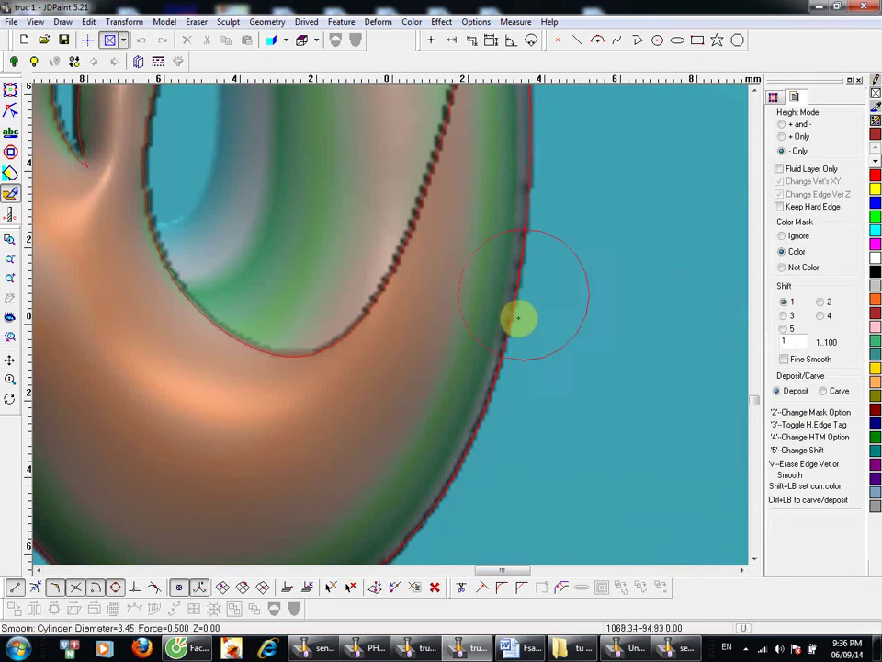
{"action": "middle_click_drag", "start_coordinate": [531, 191], "coordinate": [587, 129]}
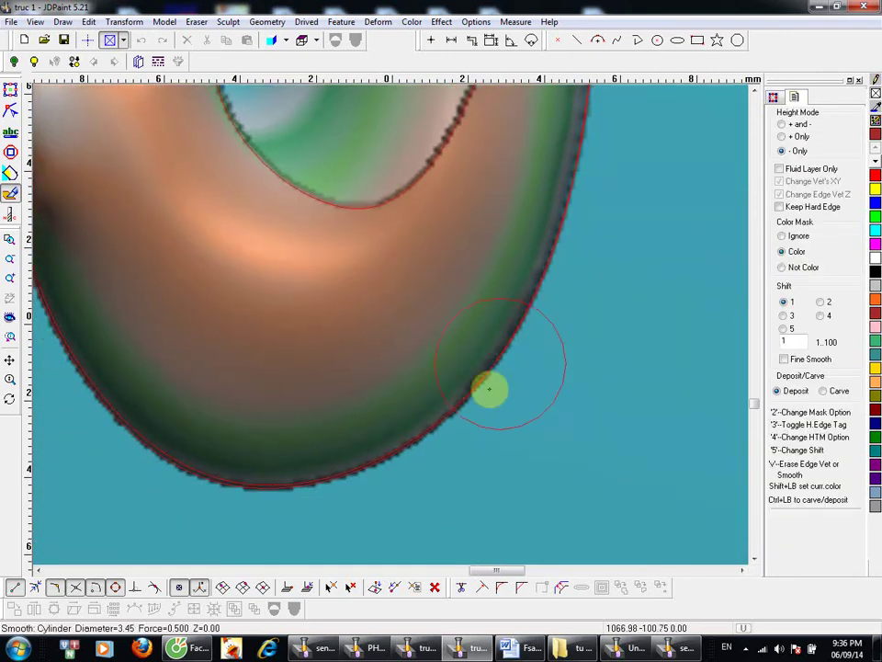
{"action": "mouse_move", "coordinate": [349, 479]}
{"action": "middle_mouse_down"}
{"action": "mouse_move", "coordinate": [229, 447]}
{"action": "mouse_move", "coordinate": [492, 575]}
{"action": "mouse_move", "coordinate": [467, 564]}
{"action": "middle_mouse_up"}
{"action": "middle_click_drag", "start_coordinate": [353, 409], "coordinate": [266, 285]}
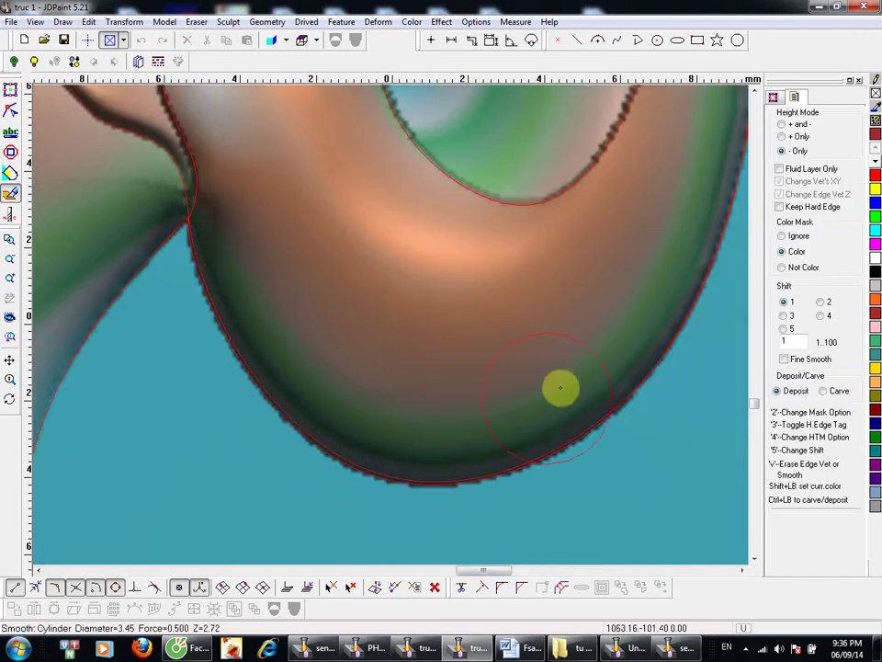
{"action": "mouse_move", "coordinate": [667, 238]}
{"action": "middle_mouse_down"}
{"action": "mouse_move", "coordinate": [307, 527]}
{"action": "mouse_move", "coordinate": [418, 355]}
{"action": "middle_mouse_up"}
{"action": "middle_click_drag", "start_coordinate": [430, 228], "coordinate": [399, 211]}
{"action": "mouse_move", "coordinate": [448, 261]}
{"action": "middle_mouse_down"}
{"action": "mouse_move", "coordinate": [433, 329]}
{"action": "mouse_move", "coordinate": [445, 147]}
{"action": "mouse_move", "coordinate": [417, 319]}
{"action": "mouse_move", "coordinate": [388, 321]}
{"action": "mouse_move", "coordinate": [382, 281]}
{"action": "mouse_move", "coordinate": [165, 319]}
{"action": "mouse_move", "coordinate": [222, 224]}
{"action": "mouse_move", "coordinate": [334, 360]}
{"action": "middle_mouse_up"}
{"action": "middle_click_drag", "start_coordinate": [411, 298], "coordinate": [413, 305]}
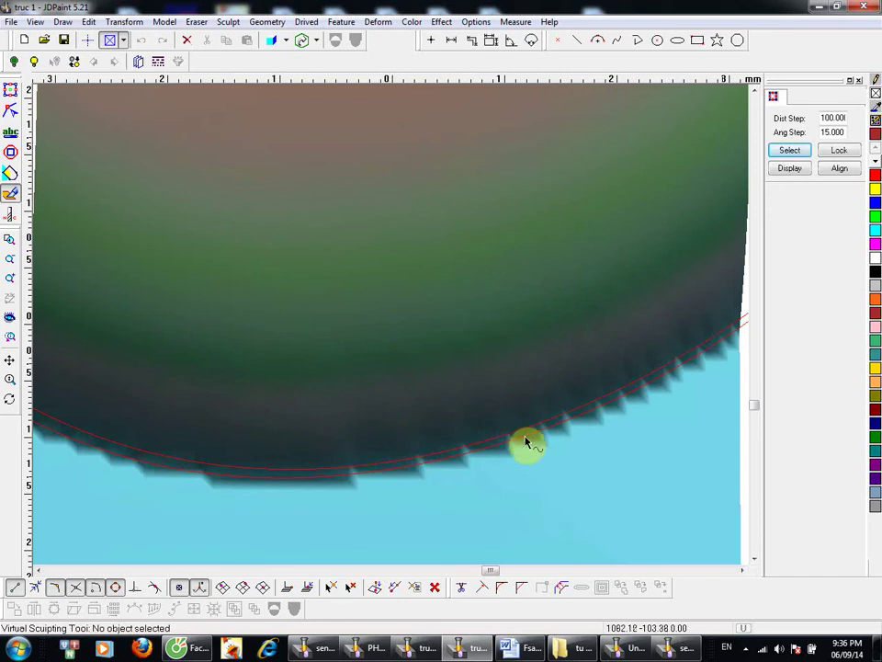
Step: Close the truc 1 file and switch to the sen 1 window
{"action": "left_click", "coordinate": [862, 5]}
{"action": "left_click", "coordinate": [449, 354]}
{"action": "left_click", "coordinate": [675, 653]}
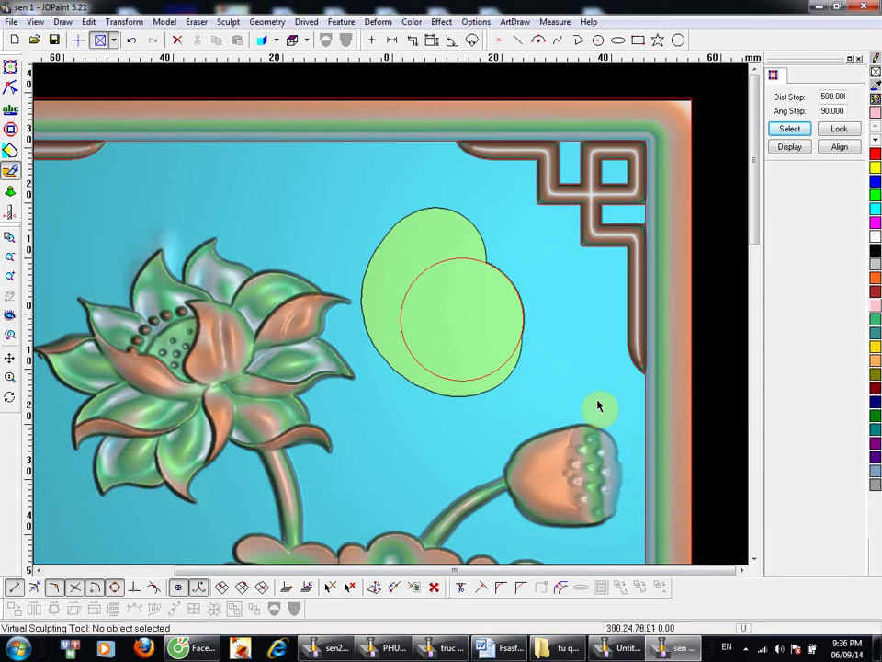
{"action": "middle_click_drag", "start_coordinate": [423, 412], "coordinate": [517, 396]}
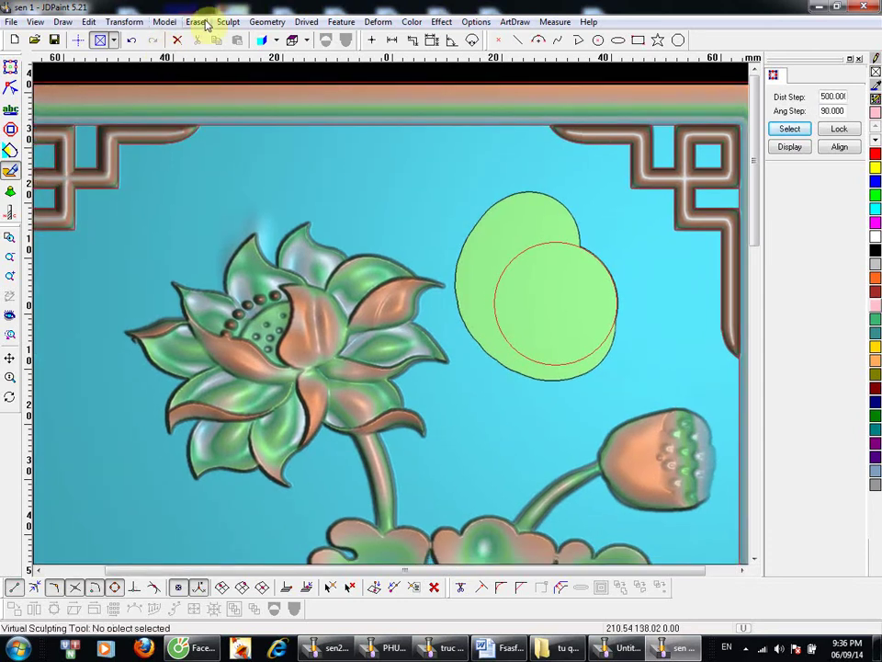
{"action": "left_click", "coordinate": [228, 22]}
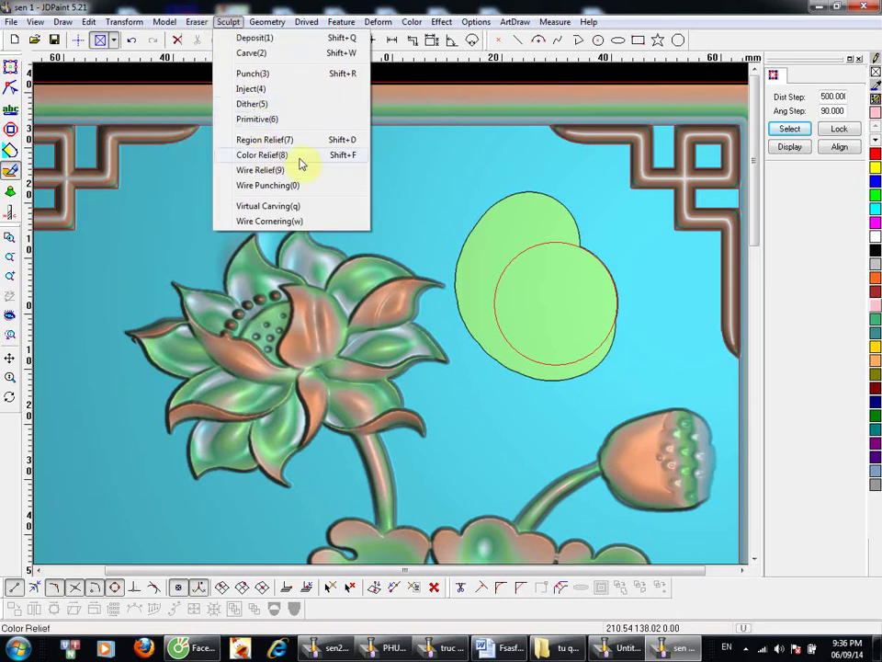
{"action": "left_click", "coordinate": [417, 196]}
Step: Show the sculpting colors and punch the pink region with the Absolute effect, height 0 and color mask Color
{"action": "middle_click_drag", "start_coordinate": [426, 185], "coordinate": [411, 250]}
{"action": "middle_click_drag", "start_coordinate": [516, 247], "coordinate": [518, 158]}
{"action": "key", "text": "ctrl+h"}
{"action": "middle_click_drag", "start_coordinate": [449, 167], "coordinate": [402, 274]}
{"action": "key", "text": "p"}
{"action": "double_click", "coordinate": [800, 221]}
{"action": "type", "text": "-0"}
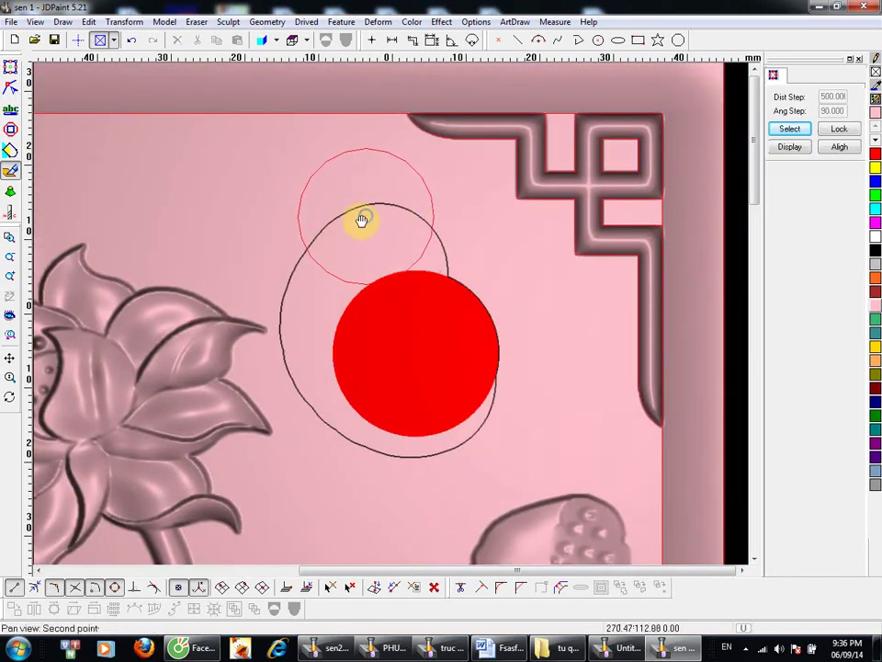
{"action": "left_click", "coordinate": [792, 273]}
{"action": "left_click", "coordinate": [310, 191]}
{"action": "right_click", "coordinate": [343, 173]}
Step: Punch the red circle with the Absolute effect, height 0 and color mask Color
{"action": "middle_click_drag", "start_coordinate": [433, 273], "coordinate": [241, 228]}
{"action": "right_click", "coordinate": [284, 268]}
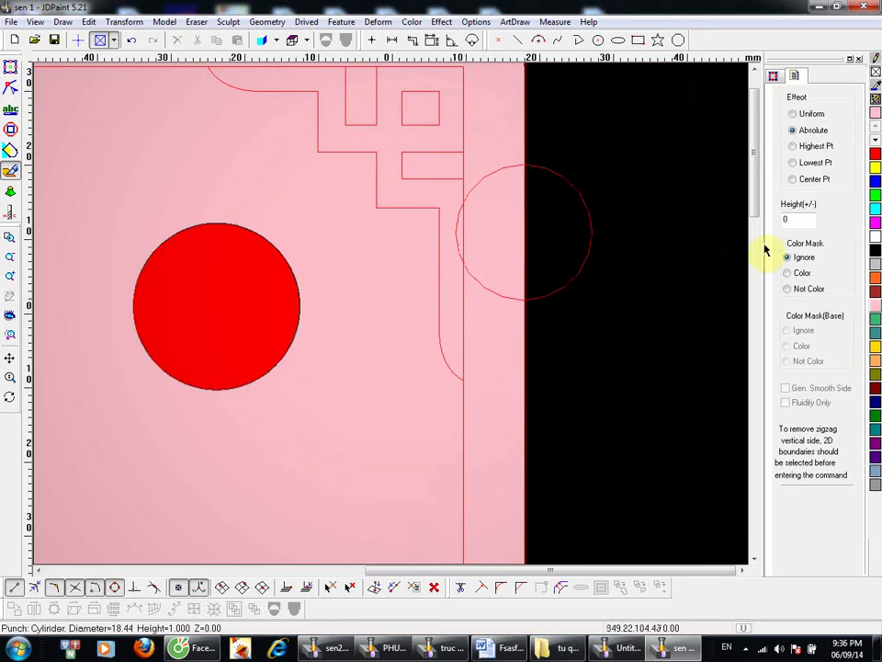
{"action": "left_click", "coordinate": [803, 275]}
{"action": "left_click", "coordinate": [232, 286]}
{"action": "right_click", "coordinate": [226, 281]}
{"action": "middle_click_drag", "start_coordinate": [224, 276], "coordinate": [339, 291]}
{"action": "left_click", "coordinate": [205, 307]}
{"action": "right_click", "coordinate": [270, 207]}
{"action": "middle_click_drag", "start_coordinate": [336, 284], "coordinate": [343, 257], "text": "ctrl"}
{"action": "key", "text": "q"}
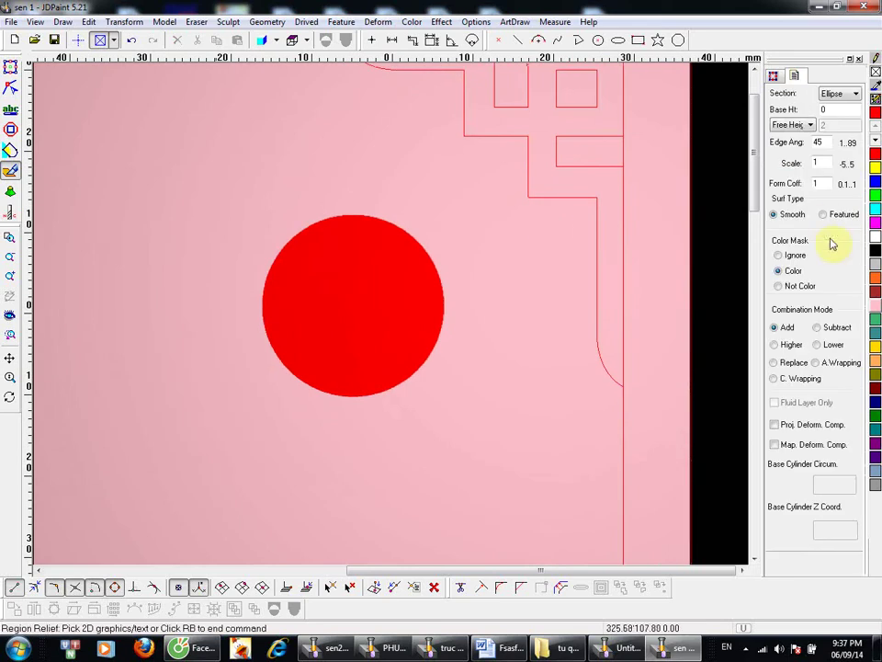
{"action": "right_click", "coordinate": [350, 185]}
{"action": "left_click", "coordinate": [168, 21]}
{"action": "mouse_move", "coordinate": [222, 26]}
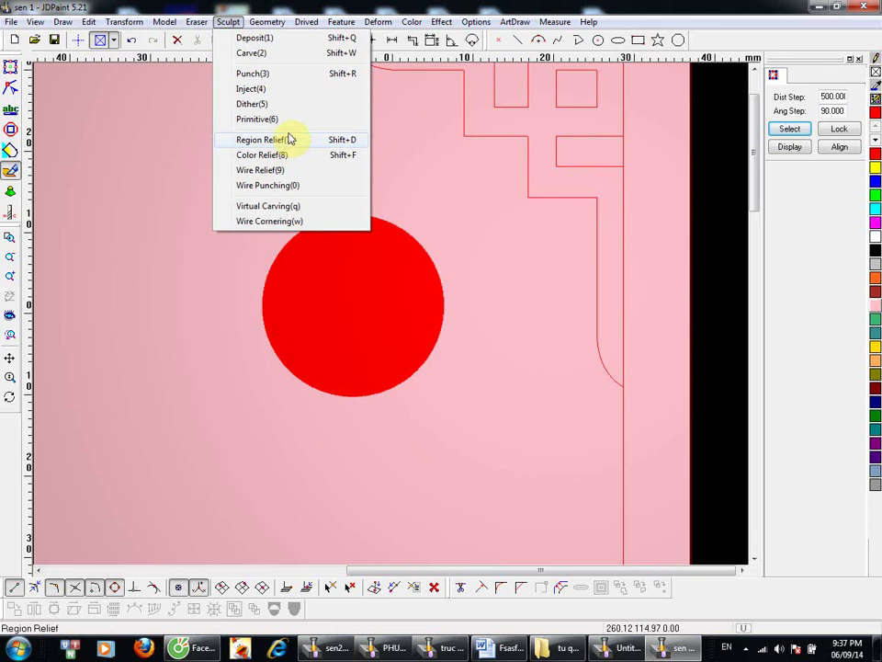
{"action": "left_click", "coordinate": [413, 317]}
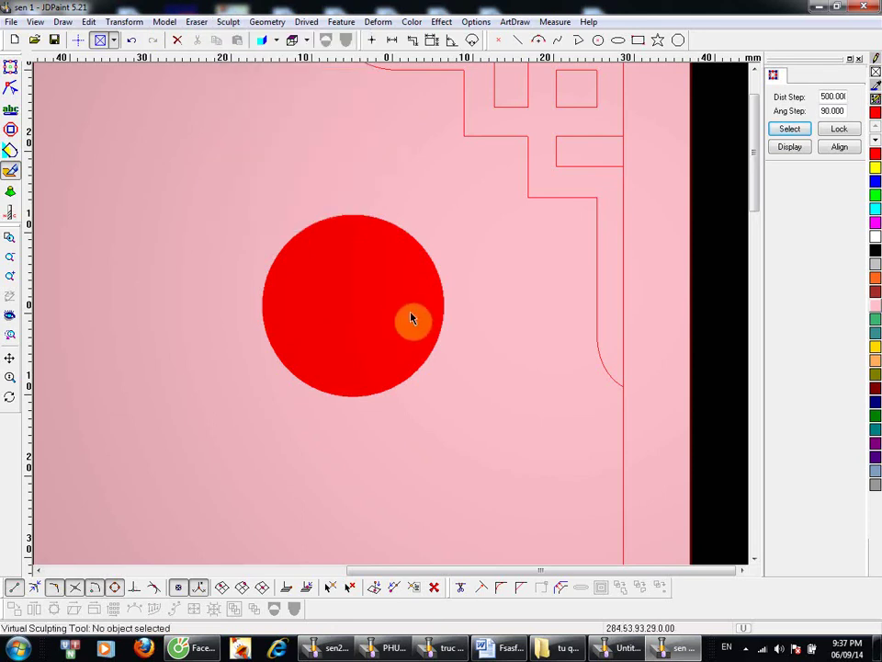
Step: Configure Region Relief with an Ellipse section, base height 0, Same Height 2, color mask Color and combination mode Add
{"action": "key", "text": "q"}
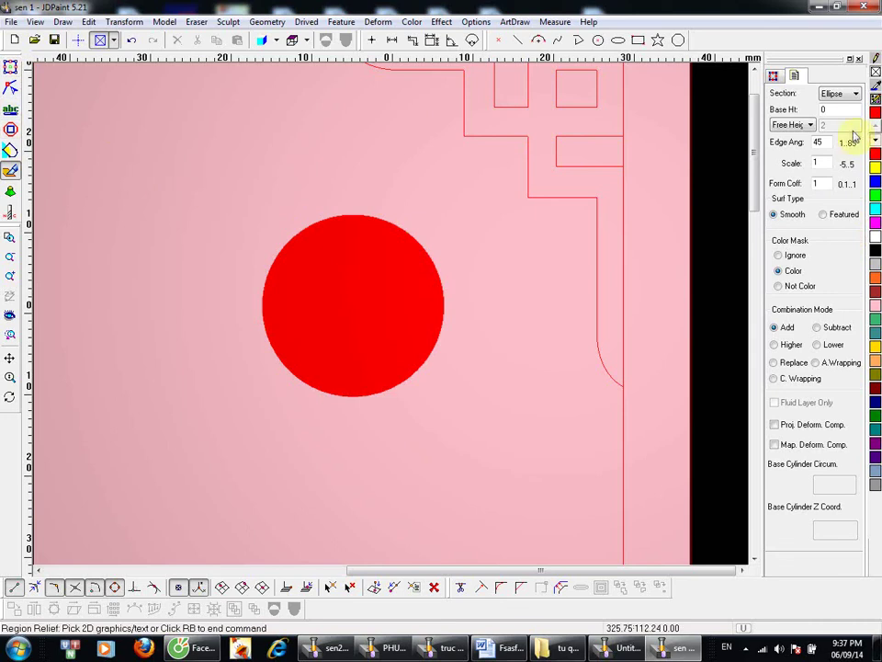
{"action": "left_click", "coordinate": [856, 96]}
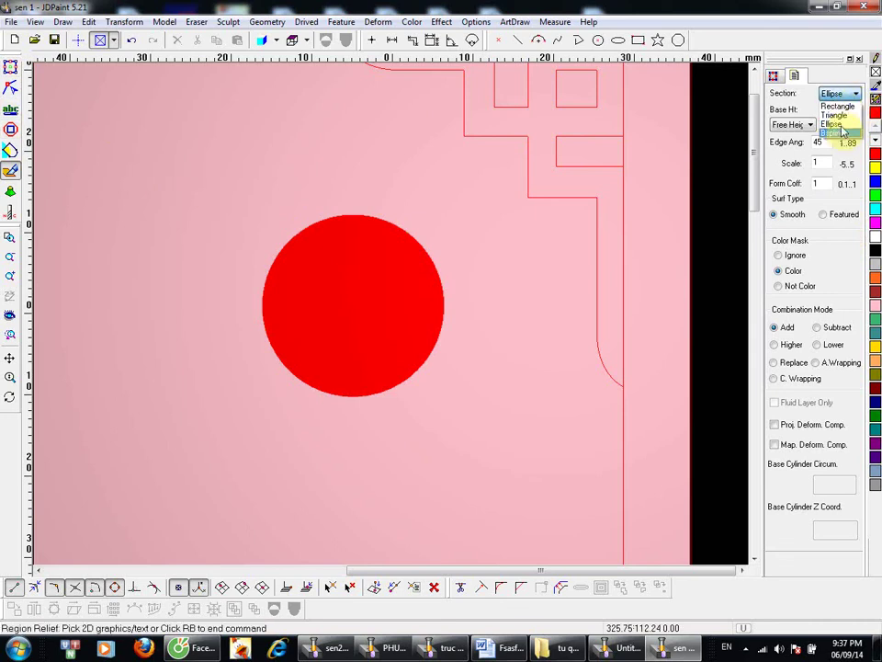
{"action": "left_click", "coordinate": [837, 124]}
{"action": "double_click", "coordinate": [830, 110]}
{"action": "left_click", "coordinate": [811, 126]}
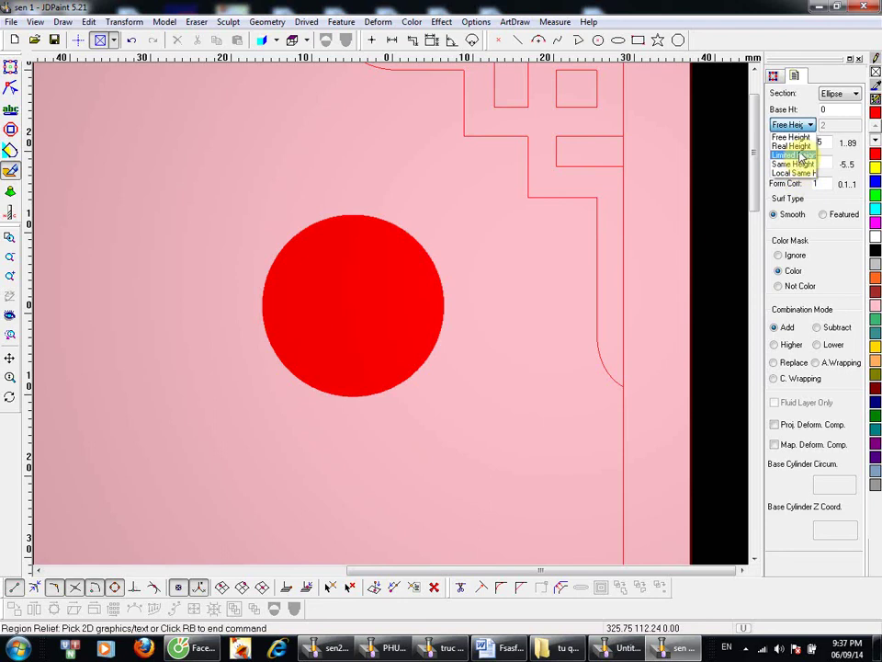
{"action": "left_click", "coordinate": [807, 136]}
{"action": "left_click", "coordinate": [798, 124]}
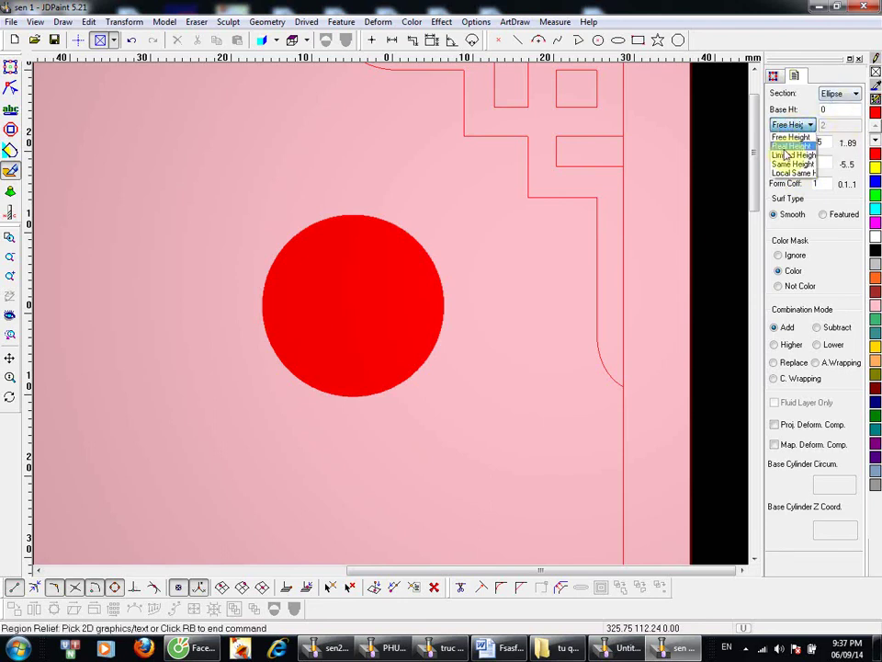
{"action": "left_click", "coordinate": [796, 160]}
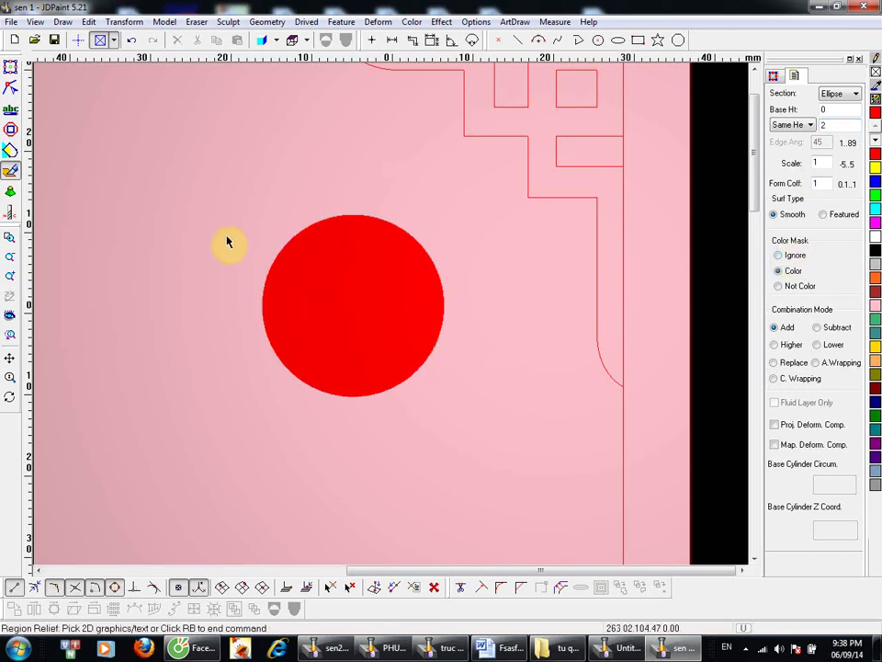
{"action": "left_click", "coordinate": [625, 357]}
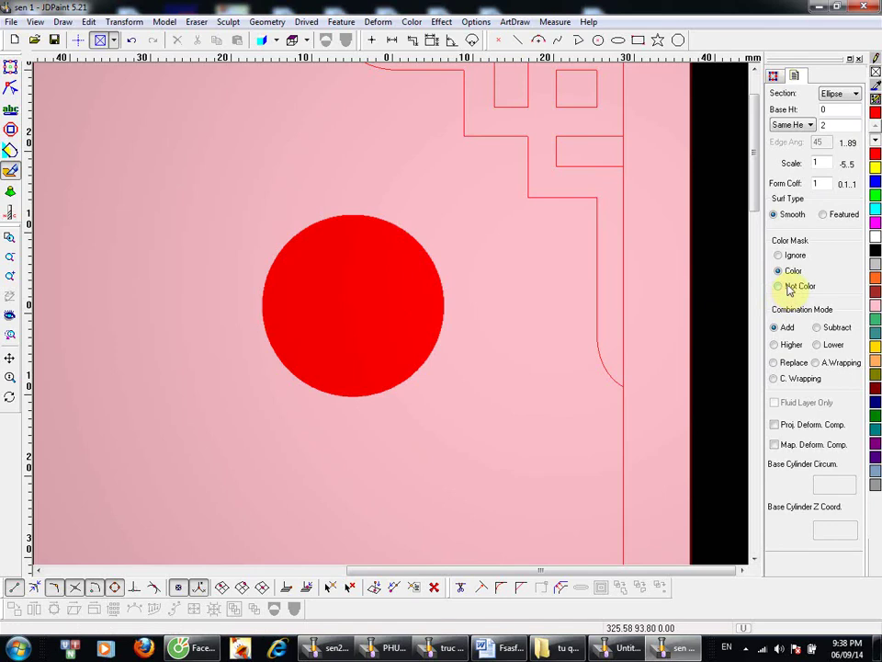
{"action": "left_click", "coordinate": [786, 329]}
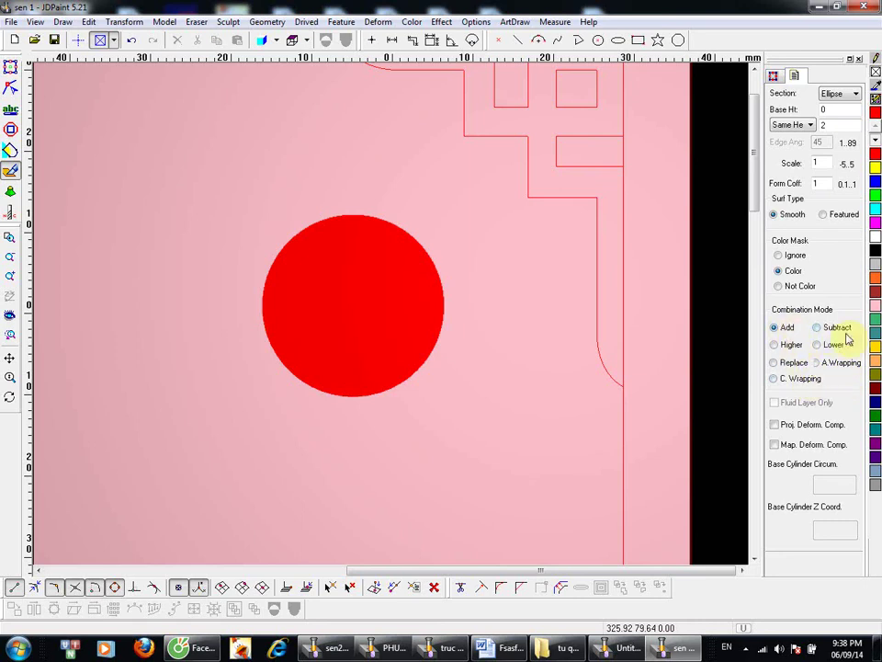
Step: Raise the red circle with Region Relief using the Ellipse section and Same Height 2
{"action": "right_click", "coordinate": [357, 329]}
{"action": "left_click", "coordinate": [356, 279]}
{"action": "middle_click", "coordinate": [355, 278]}
{"action": "left_click", "coordinate": [445, 296]}
{"action": "right_click", "coordinate": [419, 270]}
Step: Display the circle in height shading, inspect its relief from tilted angles, and return to the top view
{"action": "key", "text": "Tab"}
{"action": "middle_click_drag", "start_coordinate": [353, 352], "coordinate": [350, 317]}
{"action": "middle_click_drag", "start_coordinate": [294, 338], "coordinate": [389, 193]}
{"action": "middle_click_drag", "start_coordinate": [462, 353], "coordinate": [360, 452]}
{"action": "mouse_move", "coordinate": [457, 346]}
{"action": "middle_mouse_down"}
{"action": "mouse_move", "coordinate": [260, 367]}
{"action": "mouse_move", "coordinate": [402, 305]}
{"action": "mouse_move", "coordinate": [158, 204]}
{"action": "middle_mouse_up"}
{"action": "right_click", "coordinate": [158, 204]}
{"action": "left_click", "coordinate": [219, 323]}
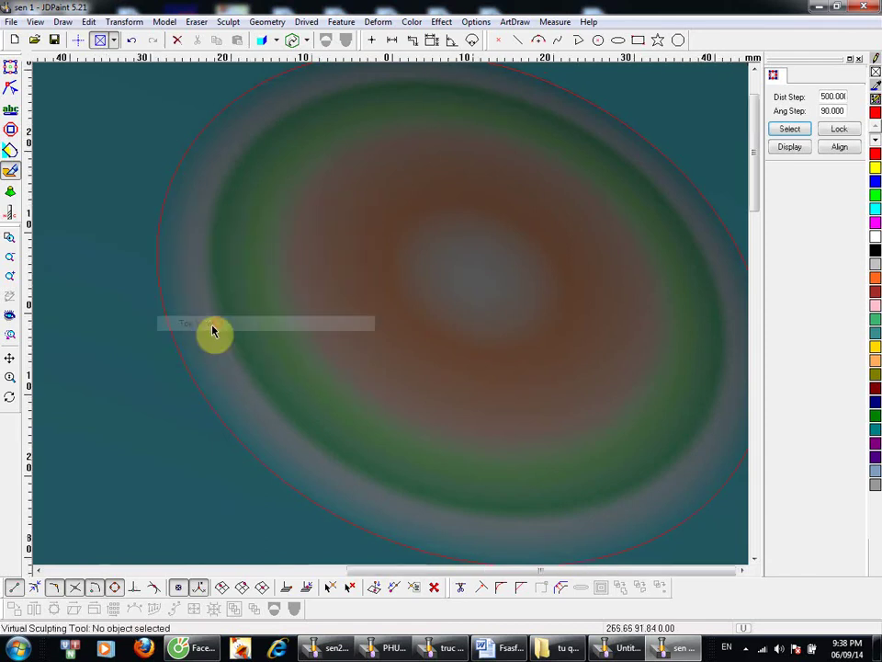
{"action": "middle_click_drag", "start_coordinate": [326, 272], "coordinate": [344, 241]}
{"action": "middle_click_drag", "start_coordinate": [359, 272], "coordinate": [289, 276]}
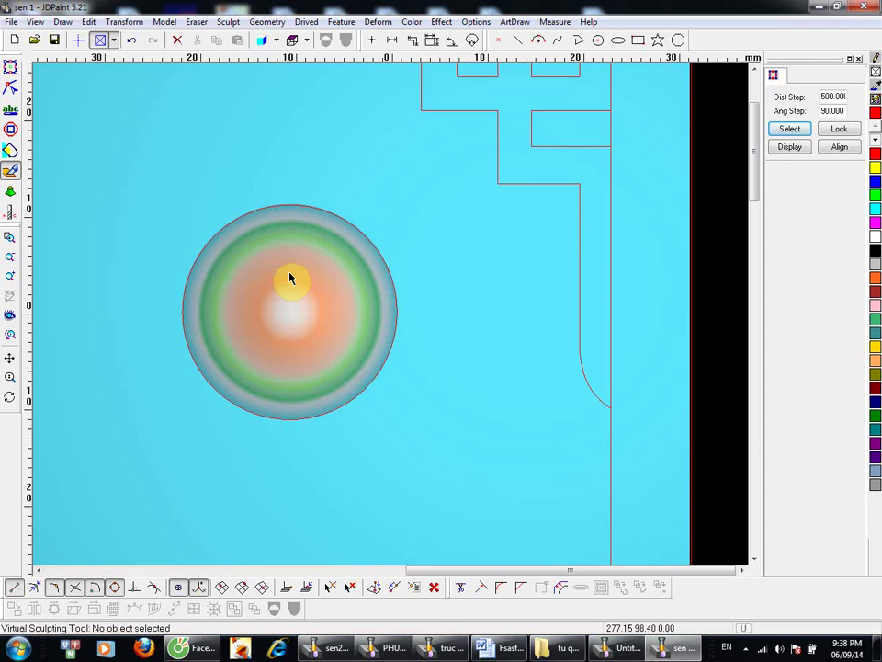
Step: Apply Region Relief with an Ellipse section and Same Height 2 to the top-right corner ornament, and check it in a tilted view
{"action": "key", "text": "q"}
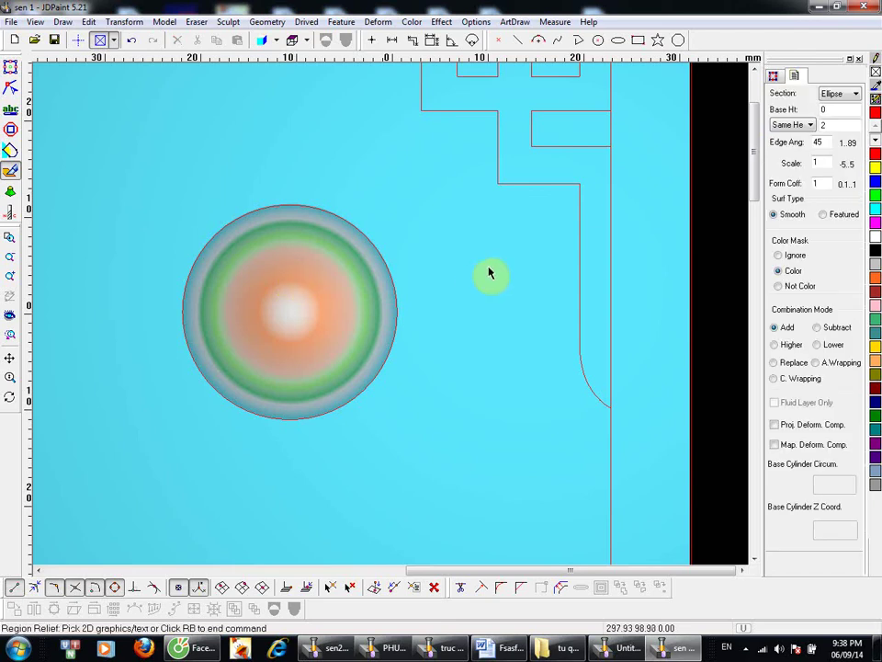
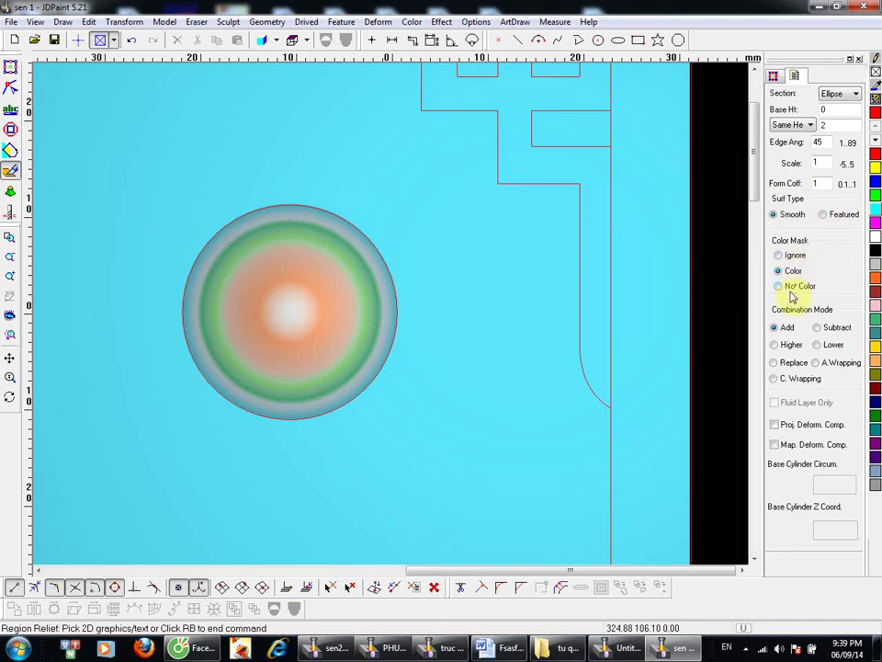
{"action": "right_click", "coordinate": [551, 241]}
{"action": "middle_click_drag", "start_coordinate": [584, 122], "coordinate": [573, 279]}
{"action": "left_click", "coordinate": [521, 268]}
{"action": "key", "text": "space"}
{"action": "middle_click", "coordinate": [496, 270]}
{"action": "left_click", "coordinate": [489, 278]}
{"action": "right_click", "coordinate": [441, 201]}
{"action": "mouse_move", "coordinate": [456, 279]}
{"action": "middle_mouse_down"}
{"action": "mouse_move", "coordinate": [503, 274]}
{"action": "mouse_move", "coordinate": [490, 275]}
{"action": "middle_mouse_up"}
{"action": "right_click", "coordinate": [418, 222]}
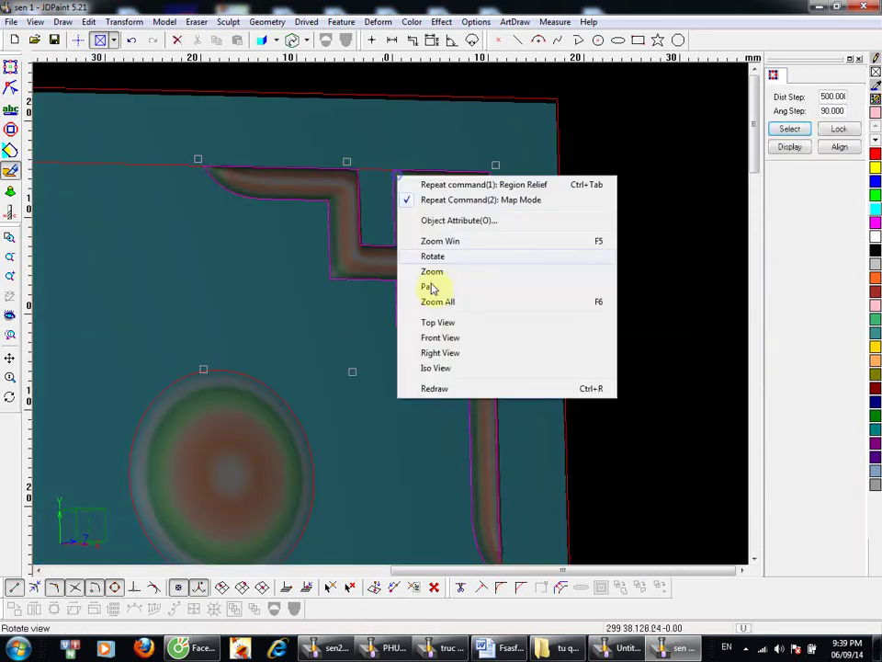
{"action": "left_click", "coordinate": [445, 320]}
Step: Apply the same Region Relief to the panel's top-left corner ornament
{"action": "mouse_move", "coordinate": [158, 286]}
{"action": "middle_mouse_down"}
{"action": "mouse_move", "coordinate": [617, 278]}
{"action": "mouse_move", "coordinate": [764, 301]}
{"action": "middle_mouse_up"}
{"action": "middle_click_drag", "start_coordinate": [277, 269], "coordinate": [550, 334]}
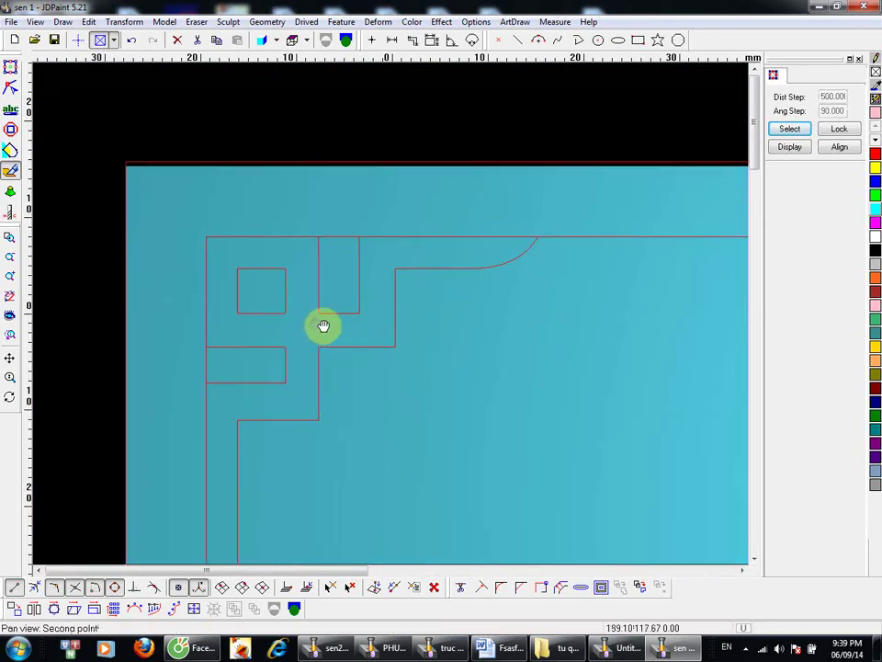
{"action": "left_click", "coordinate": [381, 301]}
{"action": "right_click", "coordinate": [349, 324]}
{"action": "left_click", "coordinate": [292, 329]}
{"action": "key", "text": "ctrl+Tab"}
{"action": "middle_click_drag", "start_coordinate": [319, 328], "coordinate": [320, 329]}
{"action": "left_click", "coordinate": [338, 318]}
Step: Apply the same Region Relief to the two ornaments in the panel's bottom corners
{"action": "middle_click_drag", "start_coordinate": [374, 305], "coordinate": [366, 413], "text": "ctrl"}
{"action": "middle_click_drag", "start_coordinate": [366, 416], "coordinate": [410, 99]}
{"action": "middle_click_drag", "start_coordinate": [371, 369], "coordinate": [380, 255]}
{"action": "middle_click_drag", "start_coordinate": [359, 350], "coordinate": [314, 131]}
{"action": "middle_click_drag", "start_coordinate": [296, 308], "coordinate": [294, 195]}
{"action": "middle_click_drag", "start_coordinate": [355, 314], "coordinate": [356, 210]}
{"action": "scroll", "coordinate": [362, 370], "scroll_direction": "up", "scroll_amount": 3}
{"action": "left_click", "coordinate": [378, 335]}
{"action": "scroll", "coordinate": [334, 424], "scroll_direction": "down", "scroll_amount": 3}
{"action": "middle_click_drag", "start_coordinate": [458, 340], "coordinate": [6, 348]}
{"action": "middle_click_drag", "start_coordinate": [195, 354], "coordinate": [370, 317]}
{"action": "left_click", "coordinate": [370, 318]}
Step: Select the panel's inner and outer border rectangles and group them
{"action": "scroll", "coordinate": [380, 451], "scroll_direction": "down", "scroll_amount": 5}
{"action": "middle_click_drag", "start_coordinate": [409, 593], "coordinate": [409, 595]}
{"action": "right_click", "coordinate": [467, 429]}
{"action": "left_click_drag", "start_coordinate": [467, 430], "coordinate": [375, 392]}
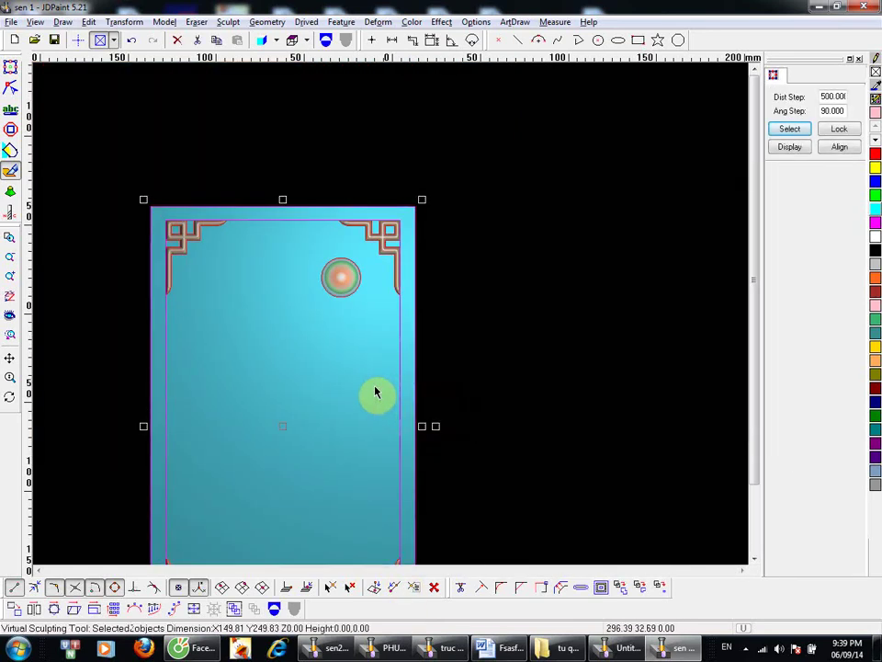
{"action": "key", "text": "ctrl+g"}
Step: Raise the frame between the border rectangles with Region Relief, Ellipse section, Same Height 2, and inspect its top-left corner
{"action": "key", "text": "q"}
{"action": "middle_click", "coordinate": [400, 413]}
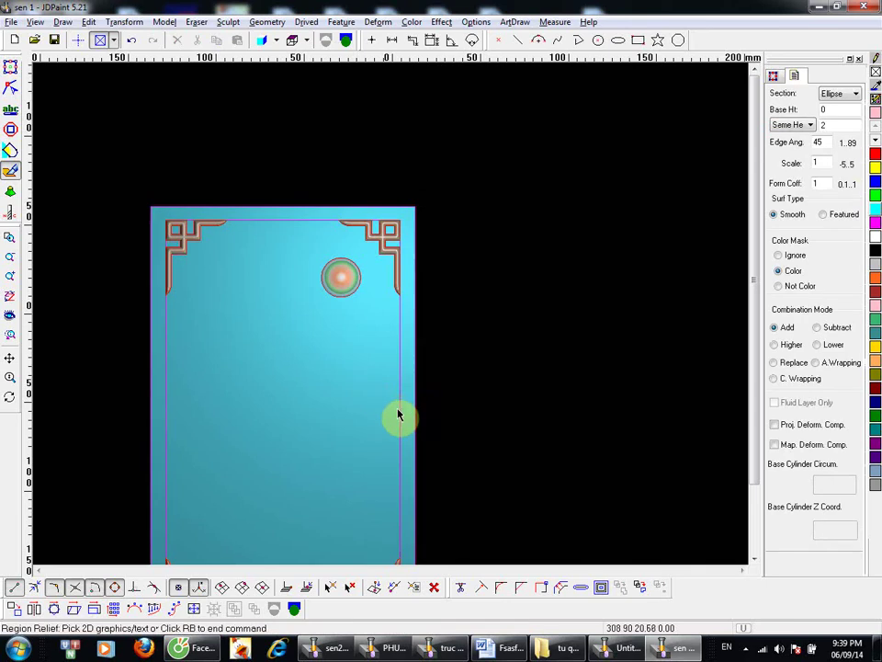
{"action": "left_click", "coordinate": [395, 397]}
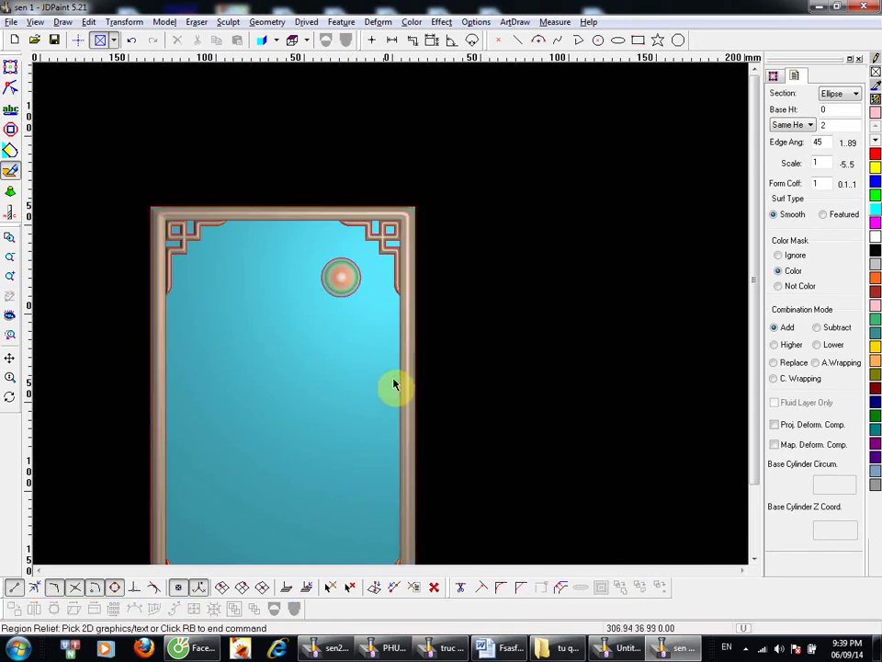
{"action": "scroll", "coordinate": [389, 230], "scroll_direction": "up", "scroll_amount": 5}
{"action": "right_click", "coordinate": [226, 311]}
{"action": "middle_click_drag", "start_coordinate": [495, 172], "coordinate": [518, 336]}
{"action": "scroll", "coordinate": [518, 337], "scroll_direction": "down", "scroll_amount": 1}
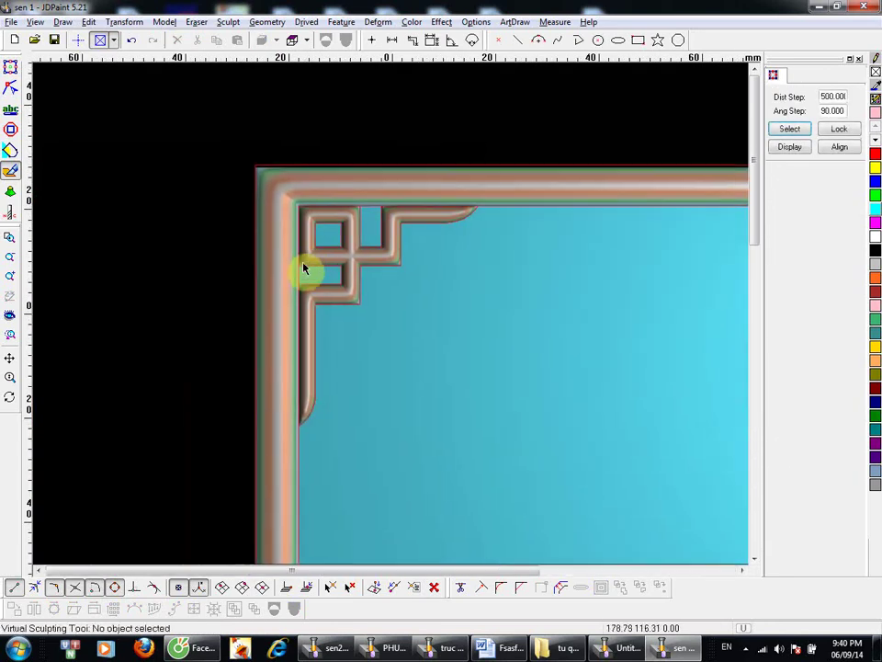
Step: Inspect the raised frame and corner ornament from a tilted view, then return to the flat view of the panel
{"action": "middle_click_drag", "start_coordinate": [303, 266], "coordinate": [454, 236]}
{"action": "middle_click_drag", "start_coordinate": [470, 339], "coordinate": [325, 351]}
{"action": "middle_click_drag", "start_coordinate": [314, 397], "coordinate": [309, 390], "text": "shift"}
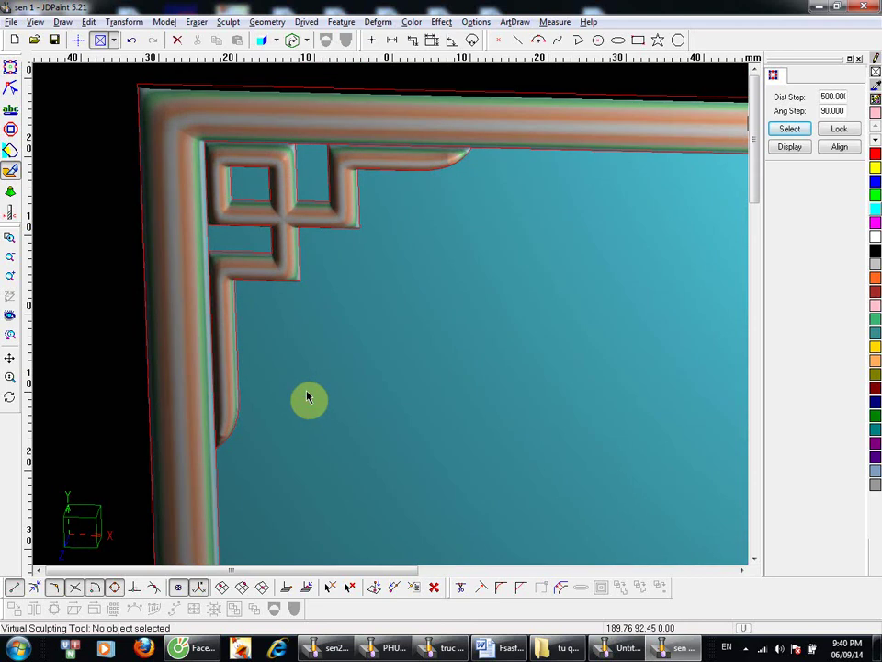
{"action": "right_click", "coordinate": [355, 351]}
{"action": "left_click", "coordinate": [345, 472]}
{"action": "middle_click_drag", "start_coordinate": [321, 185], "coordinate": [329, 370], "text": "ctrl"}
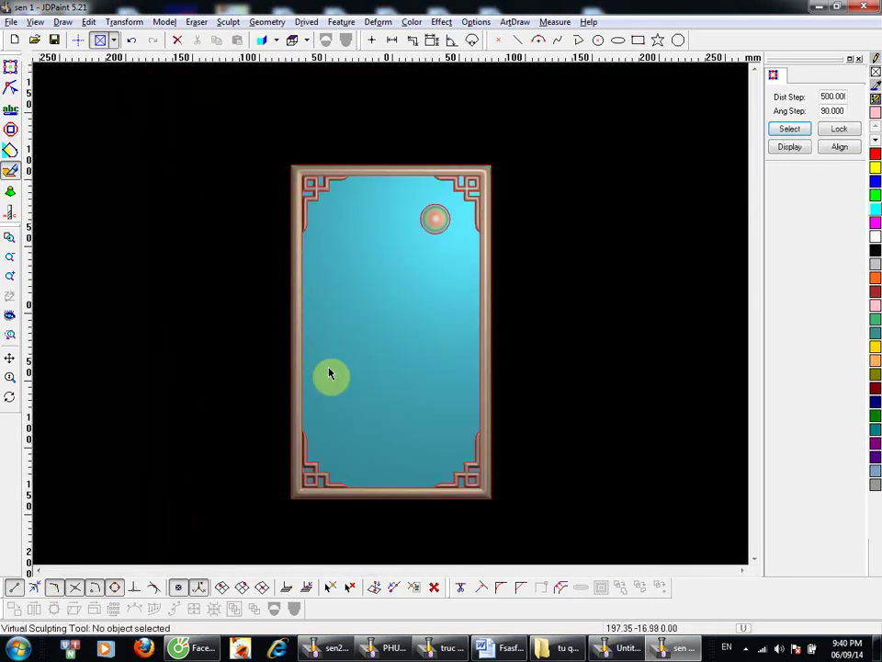
Step: Display the relief in Gray Image Mode and examine the shading of the raised circle
{"action": "key", "text": "shift+f"}
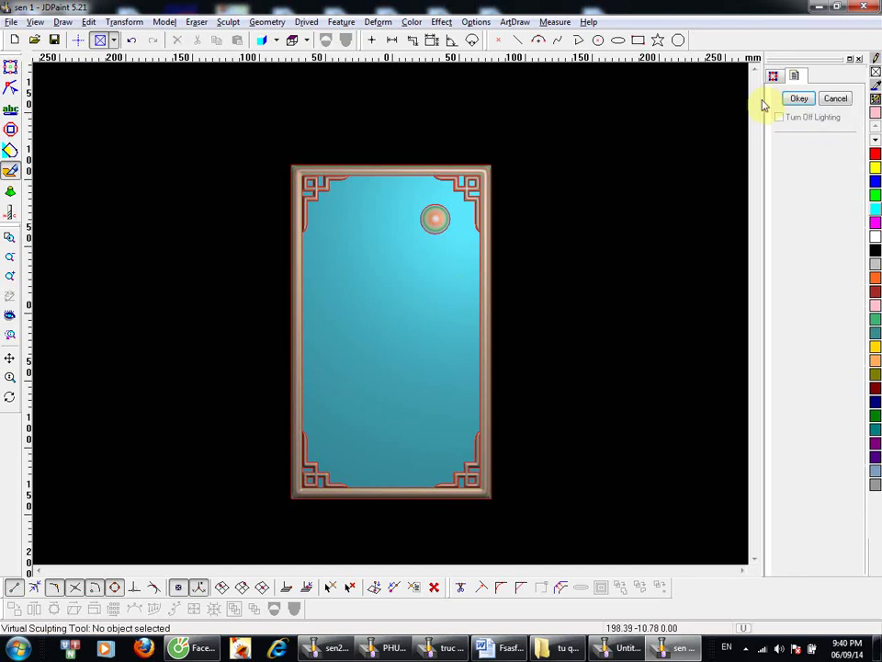
{"action": "middle_click_drag", "start_coordinate": [441, 293], "coordinate": [427, 204], "text": "ctrl"}
{"action": "left_click", "coordinate": [461, 229]}
{"action": "middle_click_drag", "start_coordinate": [427, 204], "coordinate": [396, 329]}
{"action": "middle_click_drag", "start_coordinate": [396, 329], "coordinate": [423, 388]}
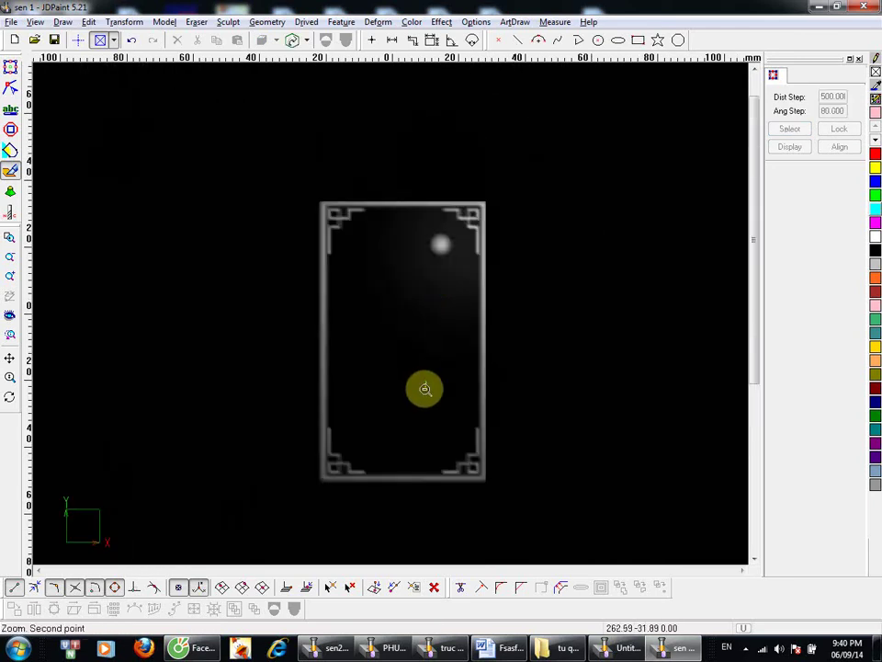
{"action": "mouse_move", "coordinate": [403, 187]}
{"action": "left_mouse_down"}
{"action": "mouse_move", "coordinate": [413, 148]}
{"action": "mouse_move", "coordinate": [409, 171]}
{"action": "left_mouse_up"}
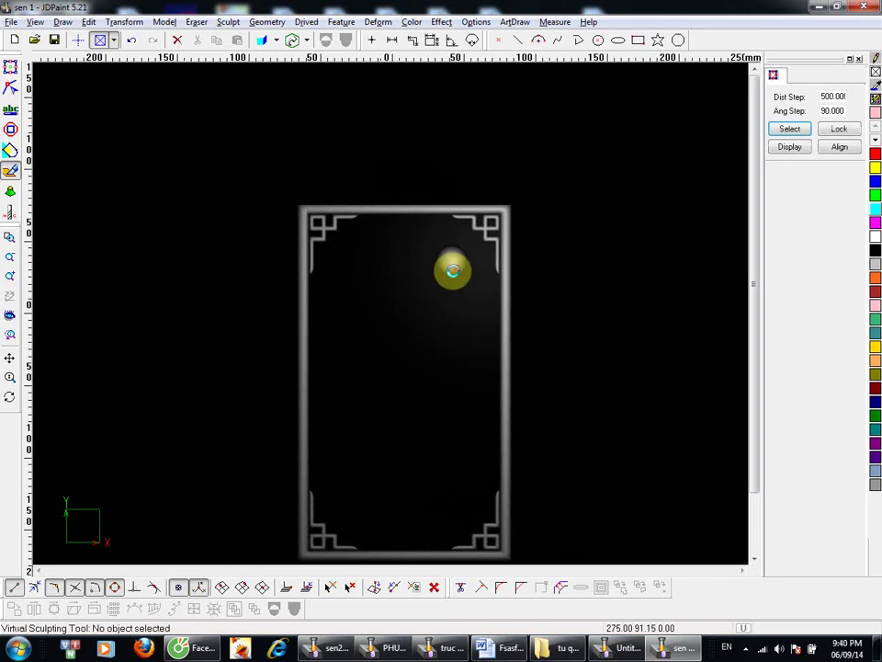
{"action": "scroll", "coordinate": [454, 274], "scroll_direction": "up", "scroll_amount": 2}
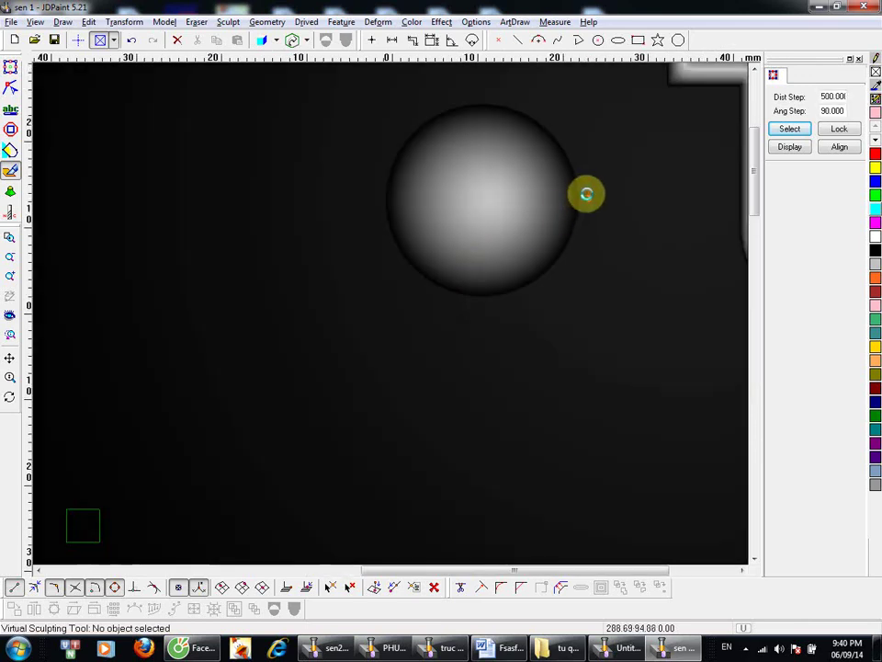
{"action": "scroll", "coordinate": [586, 194], "scroll_direction": "up", "scroll_amount": 3}
{"action": "middle_click_drag", "start_coordinate": [521, 358], "coordinate": [497, 462]}
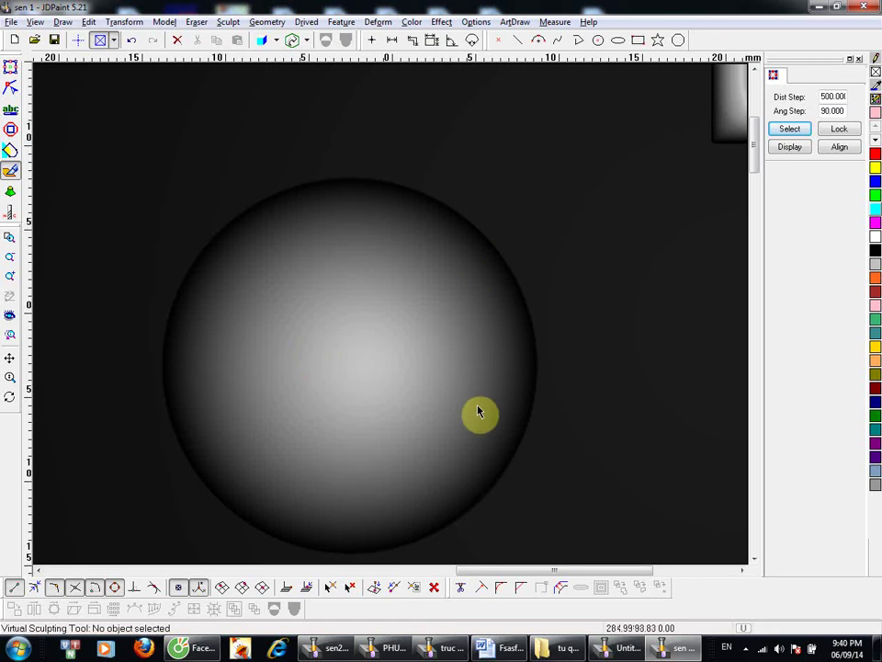
Step: Return the relief to Map Mode and view the whole panel
{"action": "right_click", "coordinate": [434, 232]}
{"action": "left_click", "coordinate": [489, 355]}
{"action": "middle_click_drag", "start_coordinate": [456, 319], "coordinate": [426, 418]}
{"action": "middle_click_drag", "start_coordinate": [446, 260], "coordinate": [488, 169]}
{"action": "middle_click_drag", "start_coordinate": [392, 233], "coordinate": [339, 243]}
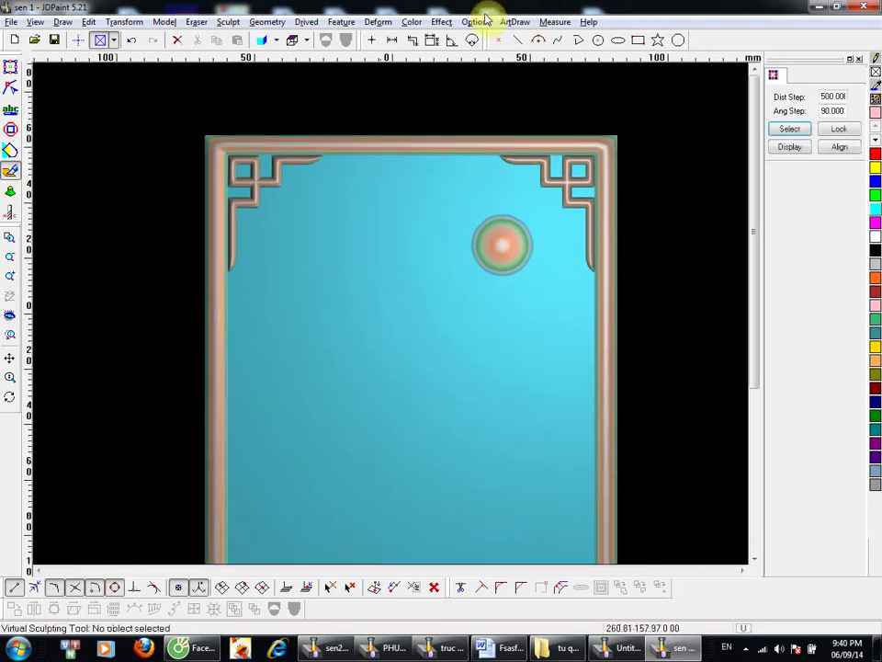
{"action": "left_click", "coordinate": [476, 22]}
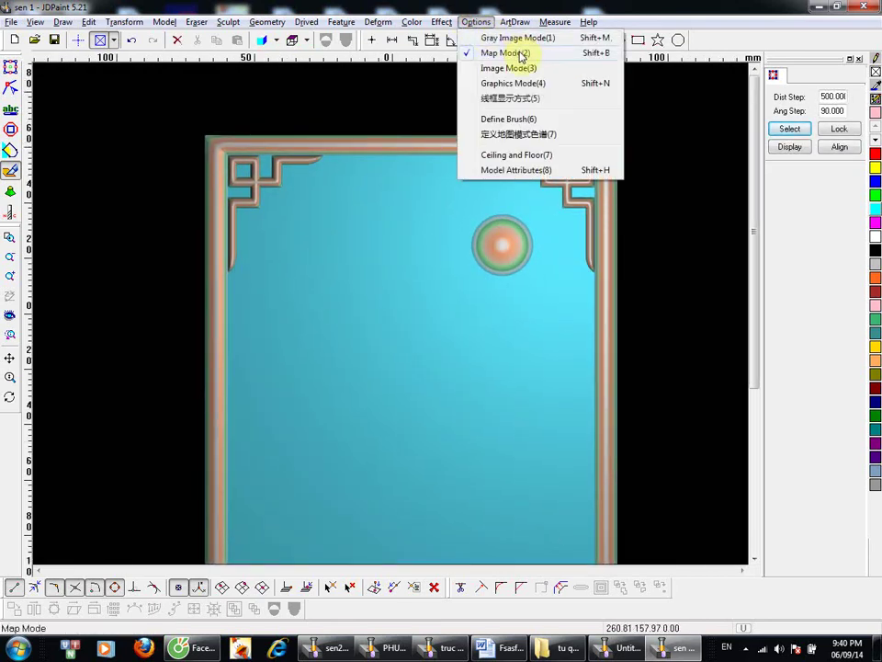
{"action": "left_click", "coordinate": [513, 84]}
{"action": "middle_click_drag", "start_coordinate": [477, 227], "coordinate": [453, 367]}
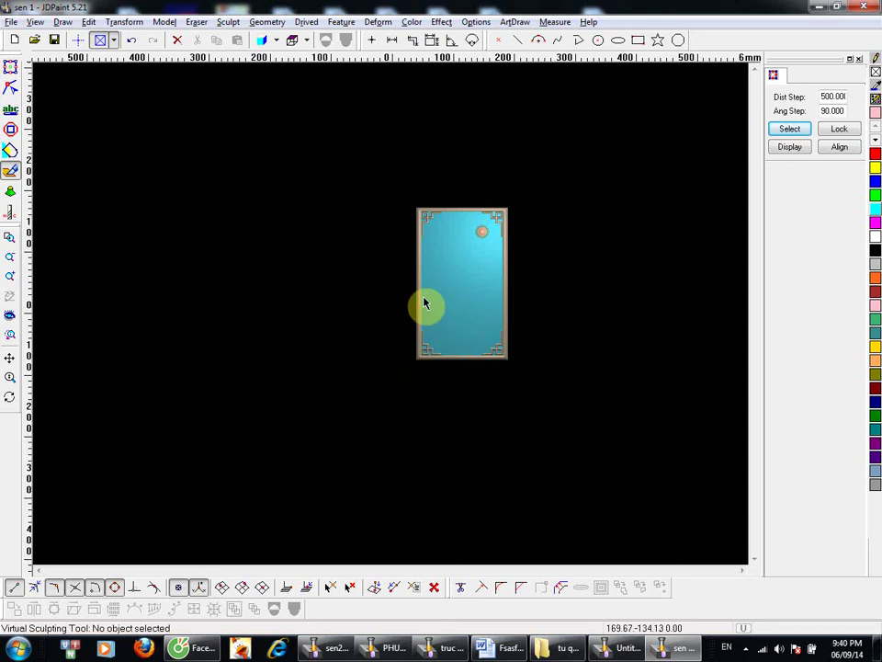
{"action": "middle_click_drag", "start_coordinate": [515, 277], "coordinate": [425, 264]}
{"action": "scroll", "coordinate": [425, 264], "scroll_direction": "up", "scroll_amount": 1}
Step: Examine the height colors of the raised circle and the adjoining part of the frame
{"action": "left_click", "coordinate": [228, 22]}
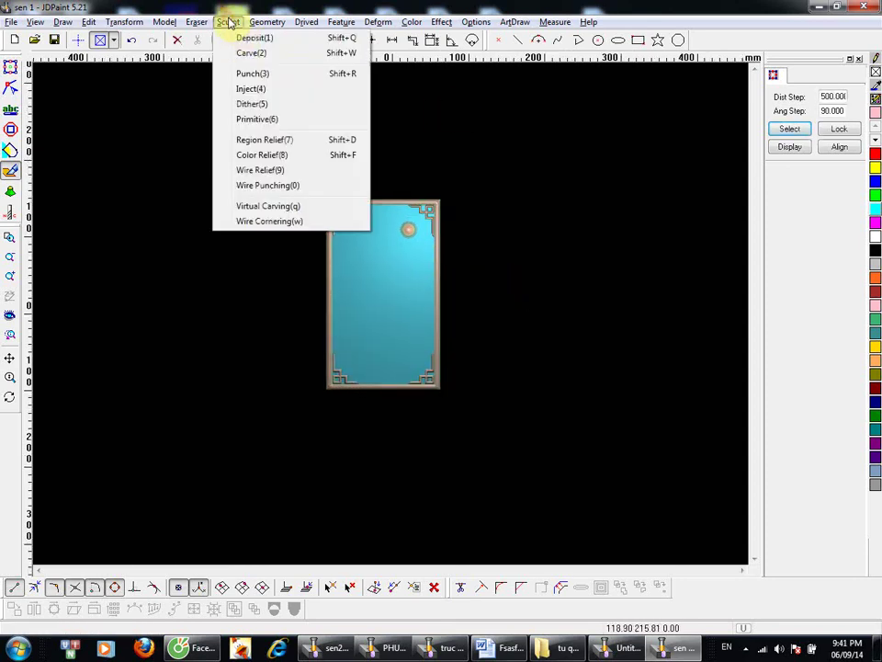
{"action": "left_click", "coordinate": [376, 292]}
{"action": "middle_click_drag", "start_coordinate": [386, 208], "coordinate": [437, 75], "text": "ctrl"}
{"action": "mouse_move", "coordinate": [396, 256]}
{"action": "middle_mouse_down"}
{"action": "mouse_move", "coordinate": [224, 198]}
{"action": "mouse_move", "coordinate": [195, 211]}
{"action": "middle_mouse_up"}
{"action": "middle_click_drag", "start_coordinate": [363, 230], "coordinate": [404, 134], "text": "ctrl"}
{"action": "left_click", "coordinate": [12, 341]}
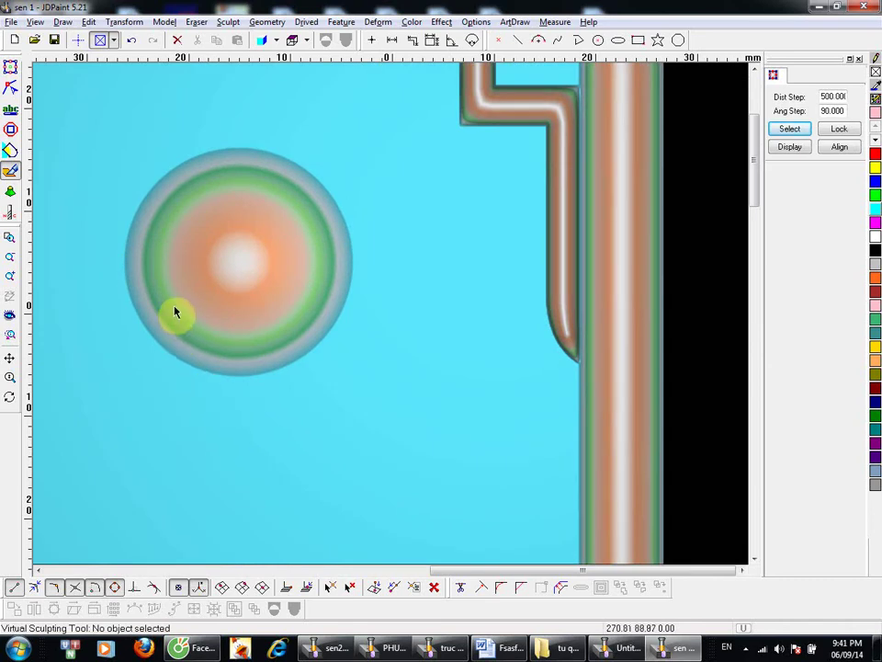
{"action": "middle_click_drag", "start_coordinate": [133, 369], "coordinate": [575, 366]}
{"action": "scroll", "coordinate": [386, 414], "scroll_direction": "down", "scroll_amount": 5}
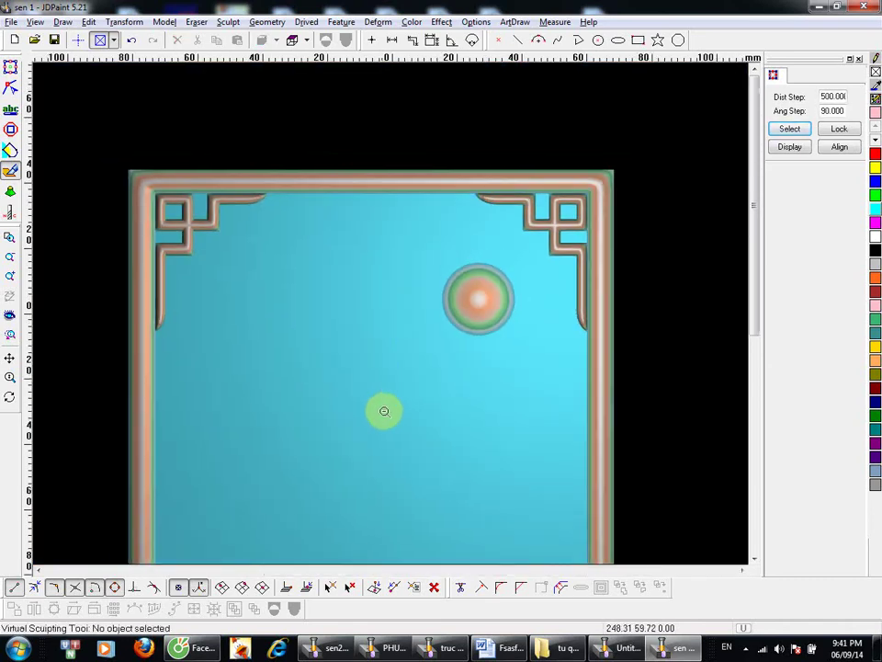
Step: Draw a rectangle about 21.65 by 37.57 mm on the panel, between the top-left ornament and the circle
{"action": "key", "text": "r"}
{"action": "left_click", "coordinate": [265, 416]}
{"action": "left_click", "coordinate": [336, 294]}
{"action": "right_click", "coordinate": [332, 256]}
{"action": "key", "text": "z"}
{"action": "middle_click_drag", "start_coordinate": [310, 302], "coordinate": [334, 249], "text": "ctrl"}
{"action": "left_click", "coordinate": [334, 249]}
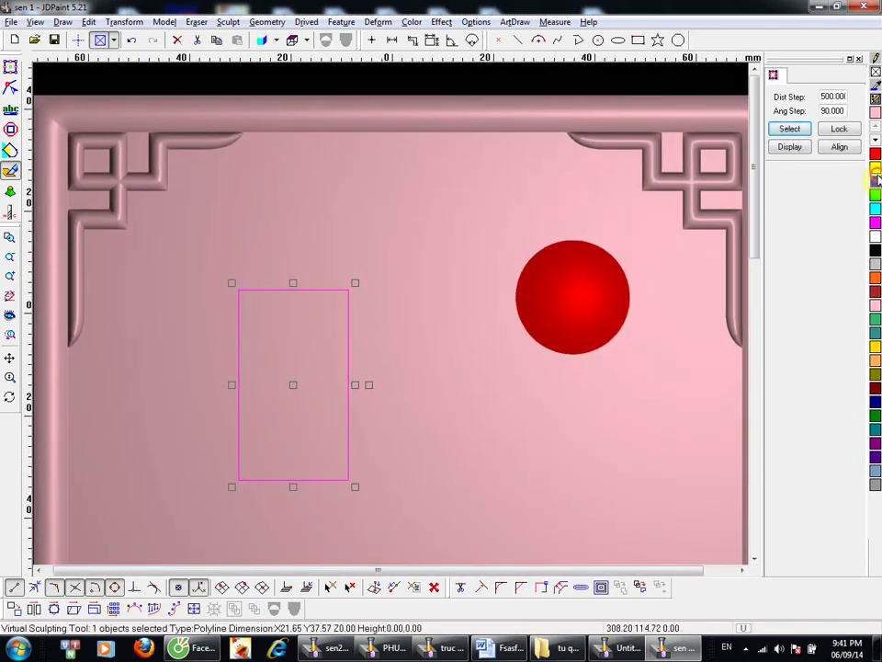
Step: Color the rectangle's outline and fill its interior with blue
{"action": "key", "text": "alt+2"}
{"action": "left_click", "coordinate": [344, 289]}
{"action": "key", "text": "alt+3"}
{"action": "left_click", "coordinate": [327, 362]}
{"action": "middle_click_drag", "start_coordinate": [304, 327], "coordinate": [332, 366]}
{"action": "middle_click_drag", "start_coordinate": [330, 317], "coordinate": [473, 221]}
{"action": "middle_click_drag", "start_coordinate": [459, 279], "coordinate": [457, 331]}
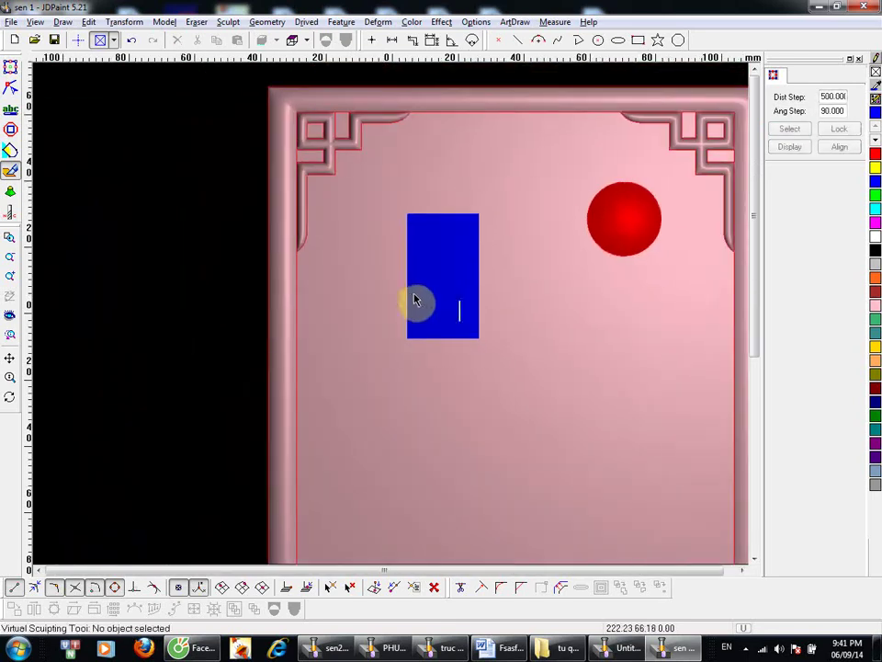
Step: Select the rectangle's outline and raise the area inside it with Region Relief
{"action": "key", "text": "shift+z"}
{"action": "middle_click_drag", "start_coordinate": [501, 224], "coordinate": [502, 177]}
{"action": "key", "text": "q"}
{"action": "middle_click_drag", "start_coordinate": [392, 252], "coordinate": [435, 230]}
{"action": "left_click", "coordinate": [455, 209]}
{"action": "right_click", "coordinate": [499, 182]}
{"action": "middle_click_drag", "start_coordinate": [435, 237], "coordinate": [425, 324]}
Step: Draw a wavy spline along one long side of the raised rectangle, from its lower edge to near its top
{"action": "key", "text": "l"}
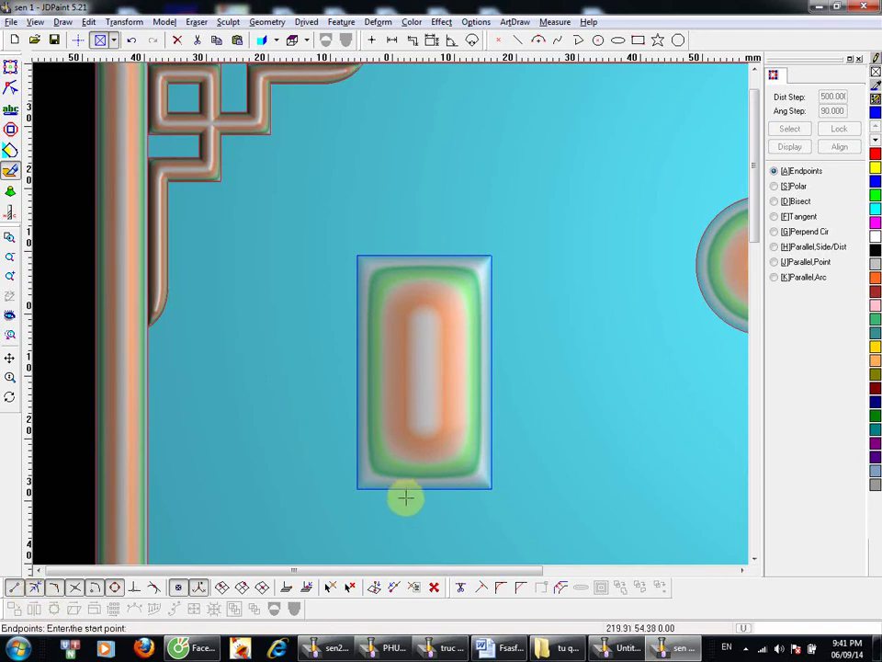
{"action": "right_click", "coordinate": [401, 499]}
{"action": "key", "text": "p"}
{"action": "left_click", "coordinate": [411, 488]}
{"action": "left_click", "coordinate": [391, 439]}
{"action": "left_click", "coordinate": [399, 337]}
{"action": "left_click", "coordinate": [385, 275]}
{"action": "right_click", "coordinate": [418, 220]}
Step: Draw two more wavy splines on the raised rectangle, one from its lower-right corner and one through the middle
{"action": "key", "text": "p"}
{"action": "left_click", "coordinate": [480, 481]}
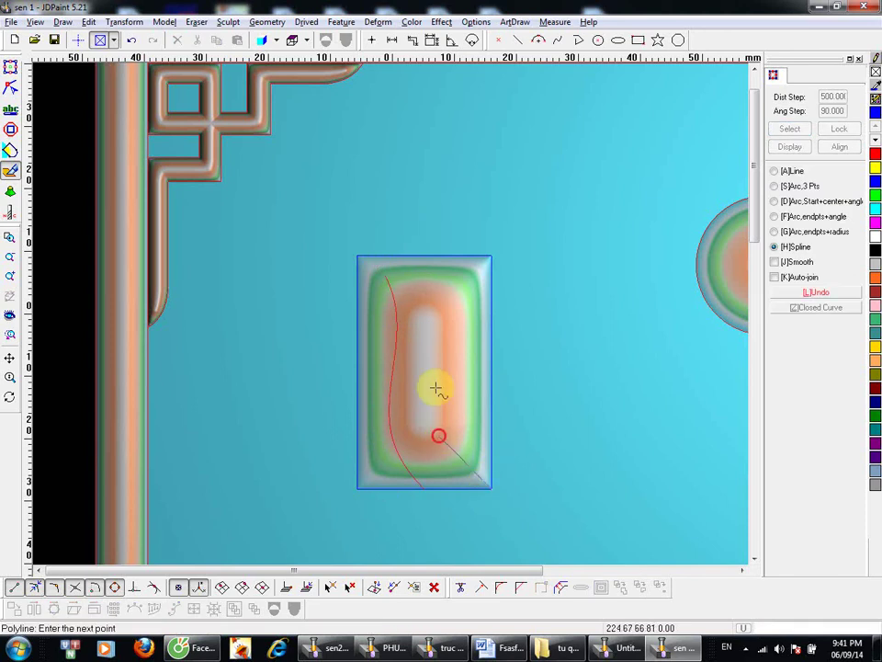
{"action": "left_click", "coordinate": [435, 292]}
{"action": "right_click", "coordinate": [435, 292]}
{"action": "key", "text": "p"}
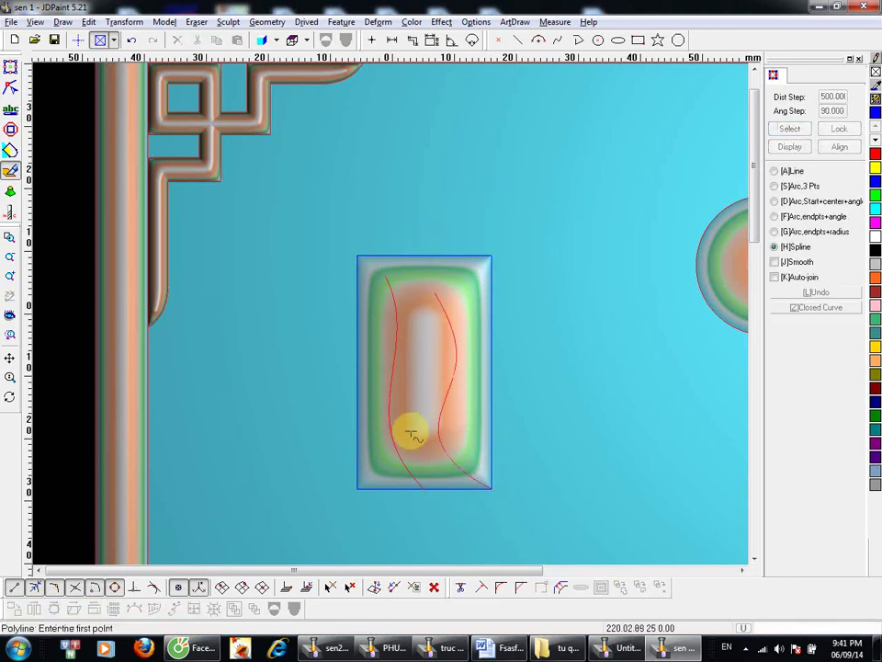
{"action": "left_click", "coordinate": [442, 473]}
{"action": "left_click", "coordinate": [435, 369]}
{"action": "left_click", "coordinate": [409, 279]}
{"action": "right_click", "coordinate": [423, 208]}
Step: Look over the raised rectangle with its splines and the surrounding panel
{"action": "middle_click_drag", "start_coordinate": [446, 281], "coordinate": [301, 220]}
{"action": "left_click", "coordinate": [258, 302]}
{"action": "middle_click_drag", "start_coordinate": [254, 284], "coordinate": [314, 162], "text": "ctrl"}
{"action": "middle_click_drag", "start_coordinate": [315, 163], "coordinate": [423, 131]}
{"action": "middle_click_drag", "start_coordinate": [423, 131], "coordinate": [395, 319], "text": "ctrl"}
{"action": "middle_click_drag", "start_coordinate": [453, 130], "coordinate": [446, 212]}
{"action": "middle_click_drag", "start_coordinate": [446, 186], "coordinate": [466, 149], "text": "ctrl"}
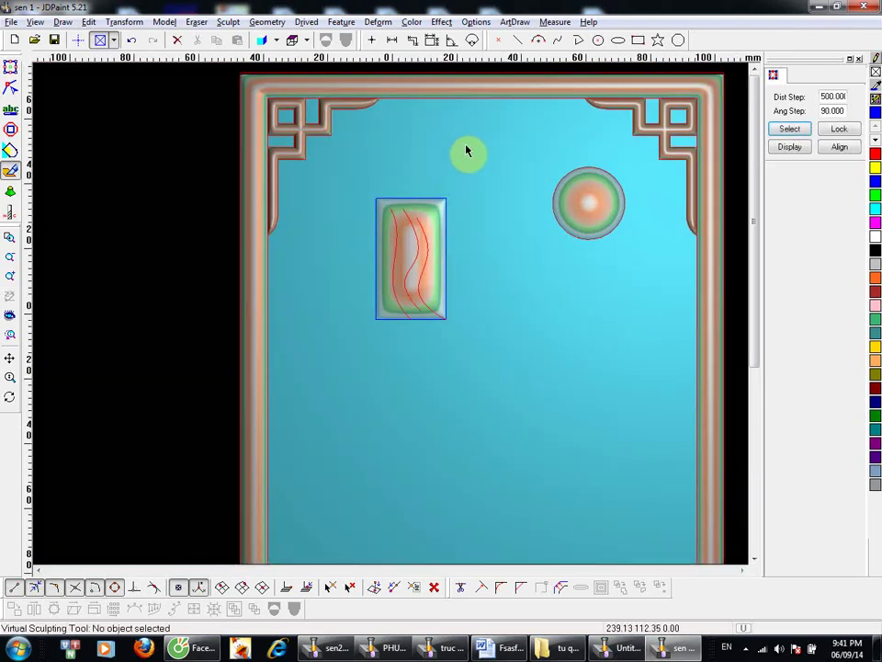
Step: Switch to the desktop and open the tu quan ao folder inside jdpaint on drive D
{"action": "left_click", "coordinate": [822, 8]}
{"action": "left_click", "coordinate": [732, 157]}
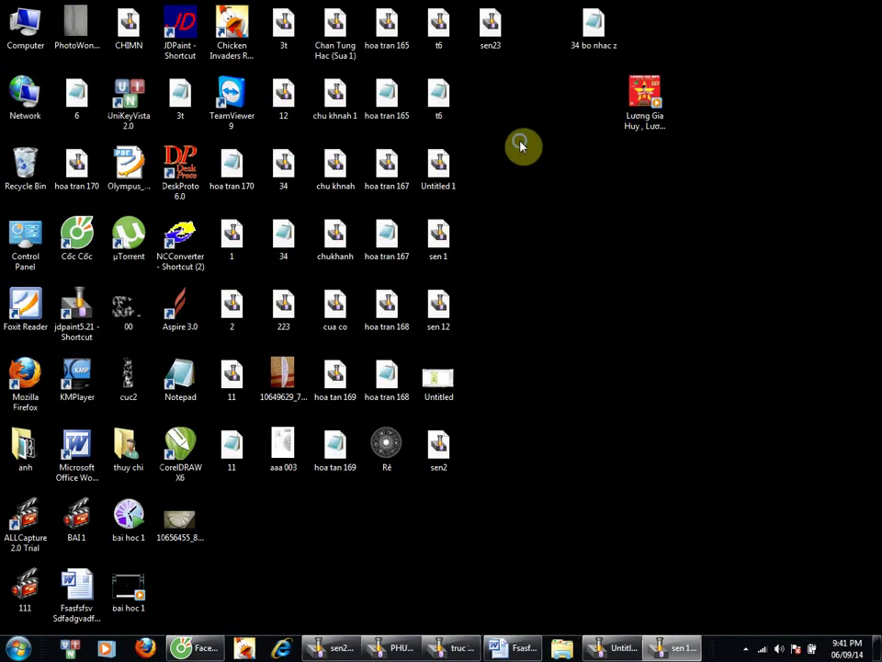
{"action": "right_click", "coordinate": [542, 199]}
{"action": "left_click", "coordinate": [544, 198]}
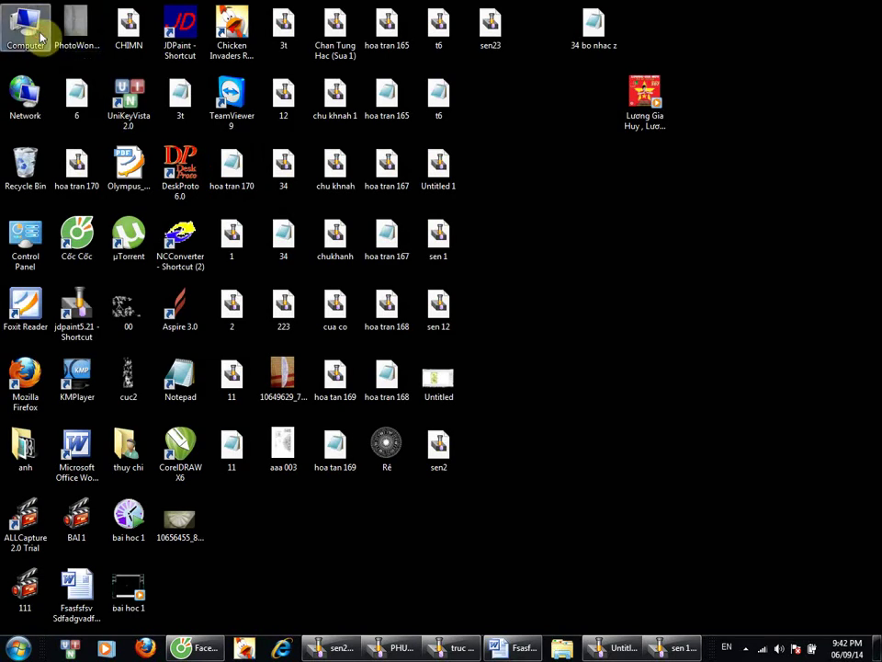
{"action": "double_click", "coordinate": [35, 31]}
{"action": "double_click", "coordinate": [568, 268]}
{"action": "double_click", "coordinate": [355, 318]}
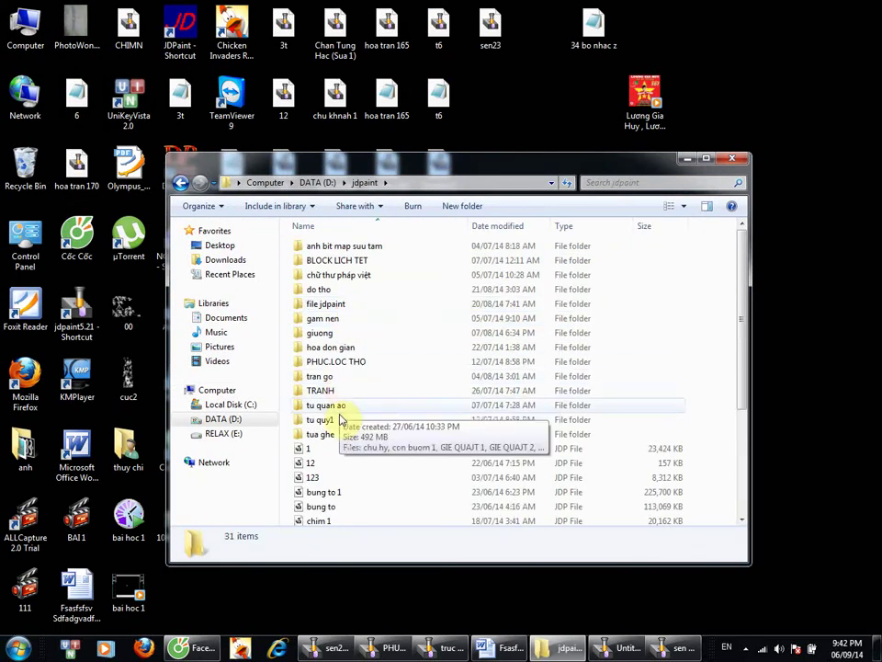
{"action": "left_click", "coordinate": [333, 407]}
{"action": "double_click", "coordinate": [333, 407]}
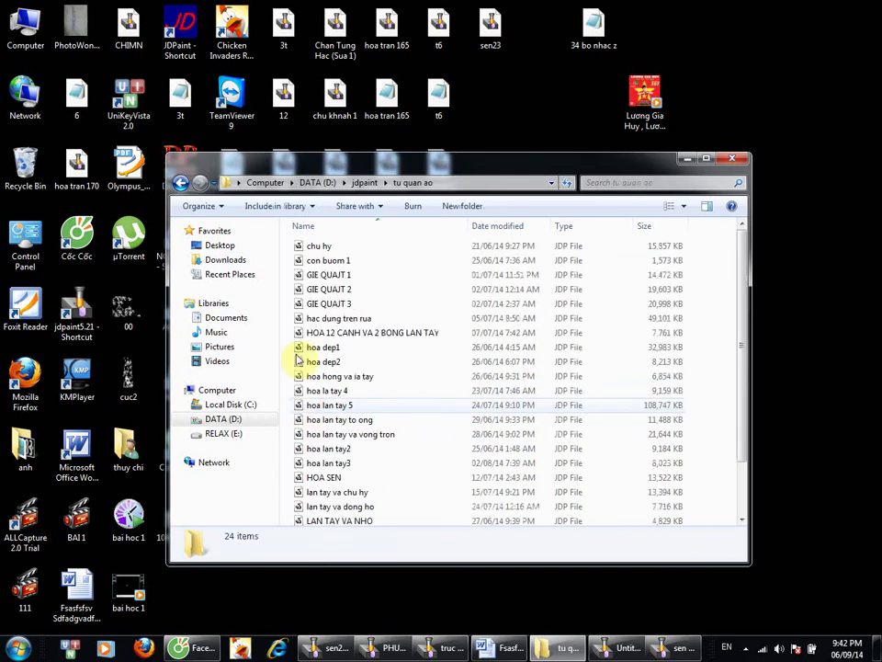
Step: Open the files hoa dep1 and hoa dep2 in turn, view their contents and close each one
{"action": "left_click", "coordinate": [336, 318]}
{"action": "left_click", "coordinate": [339, 348]}
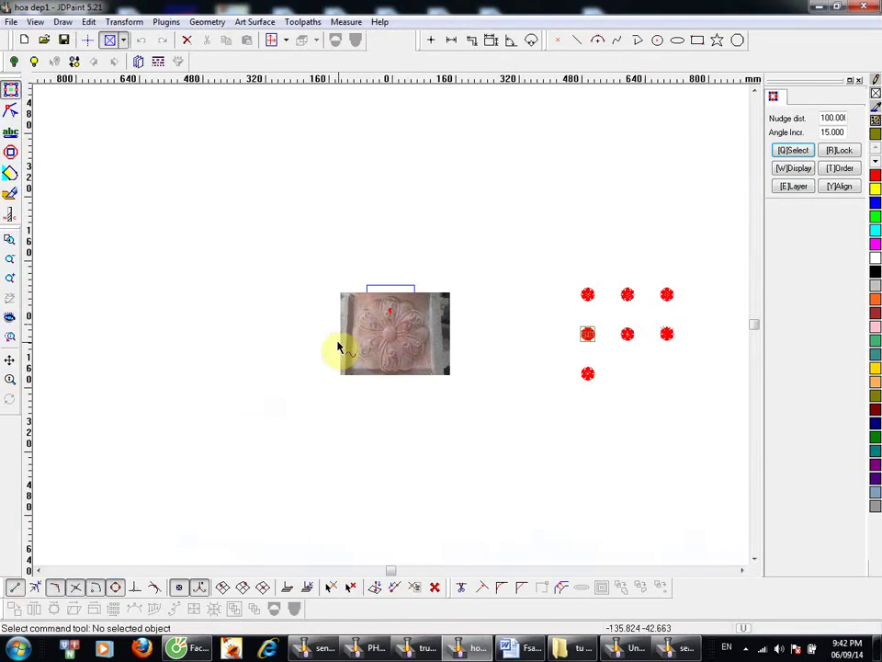
{"action": "left_click", "coordinate": [864, 7]}
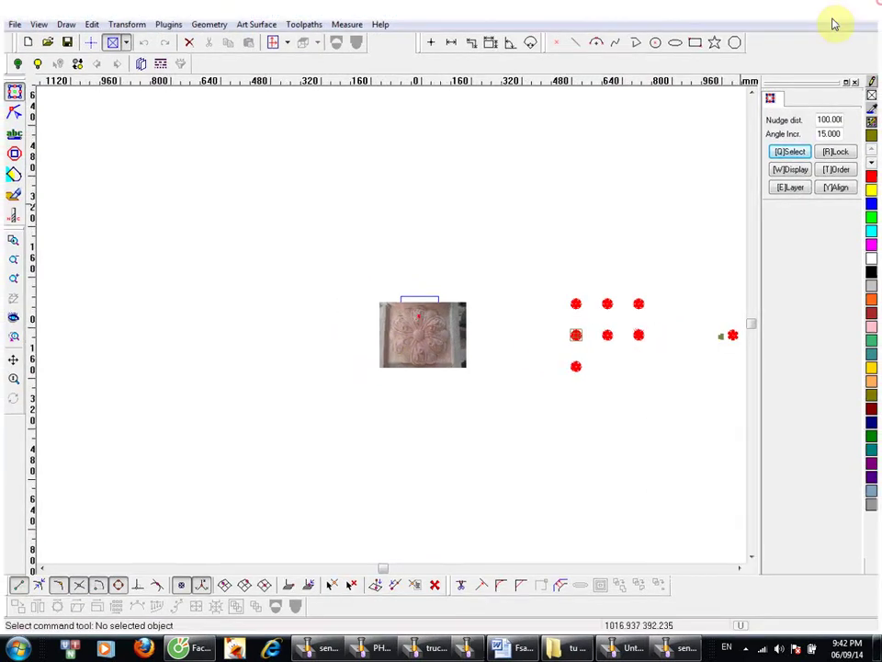
{"action": "double_click", "coordinate": [325, 362]}
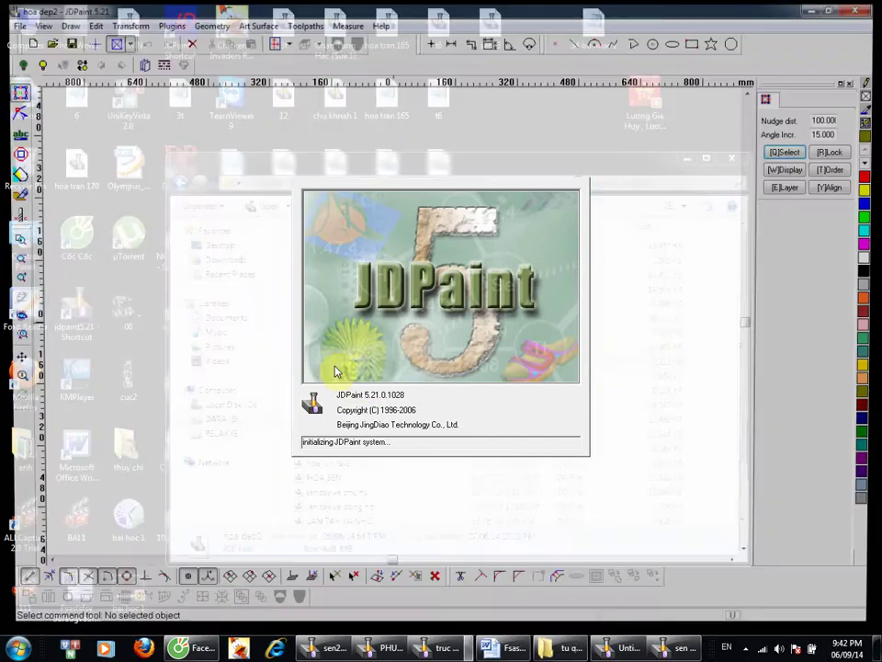
{"action": "scroll", "coordinate": [371, 326], "scroll_direction": "up", "scroll_amount": 4}
{"action": "left_click", "coordinate": [877, 7]}
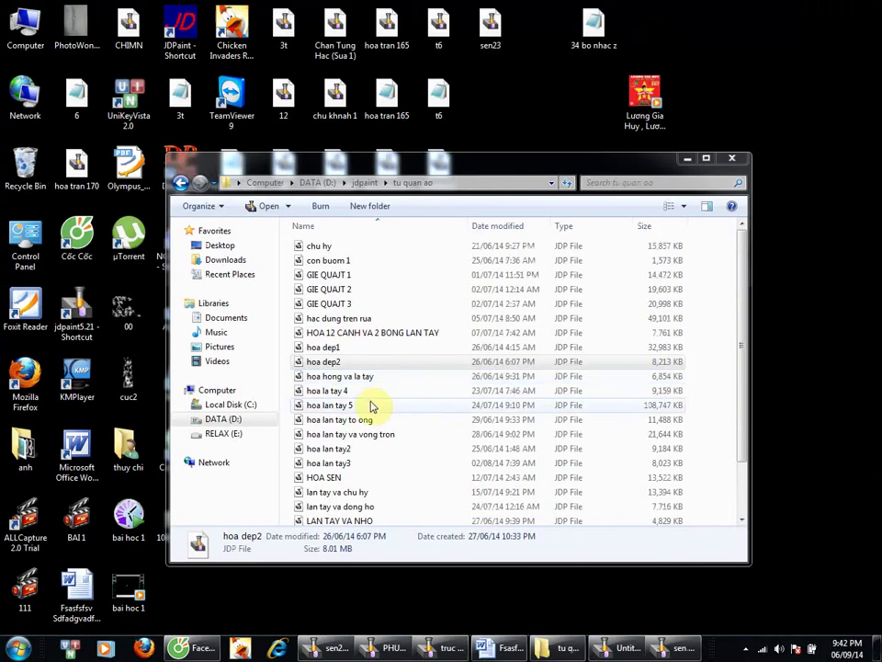
Step: Open the file hoa 1 from the hoa don gian folder inside jdpaint
{"action": "left_click", "coordinate": [181, 183]}
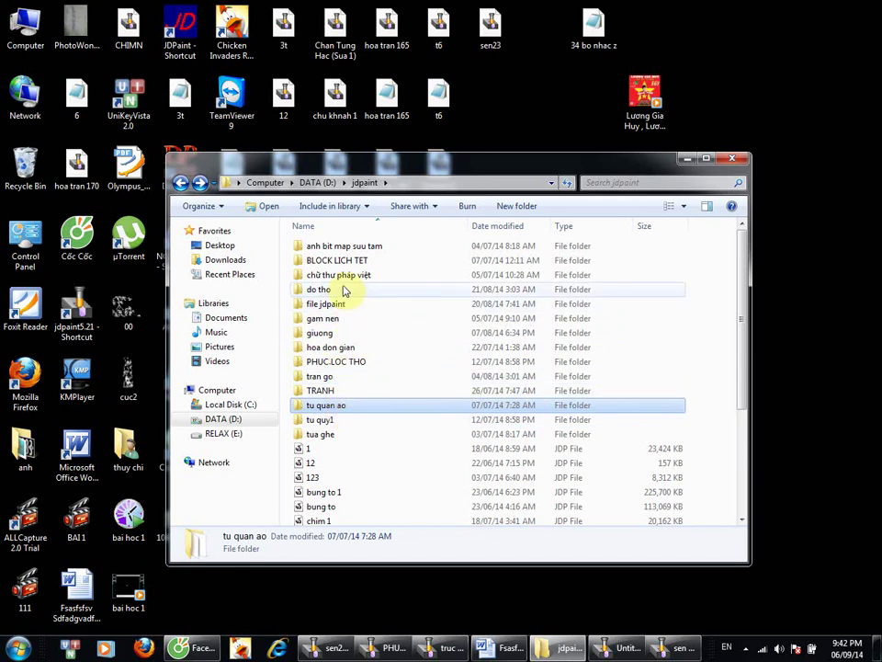
{"action": "double_click", "coordinate": [342, 348]}
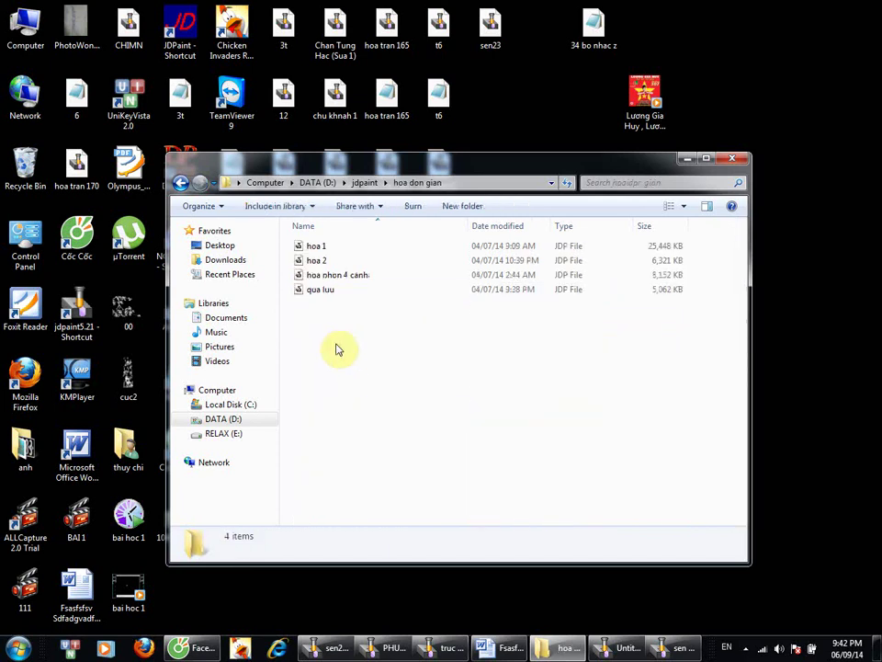
{"action": "double_click", "coordinate": [317, 245]}
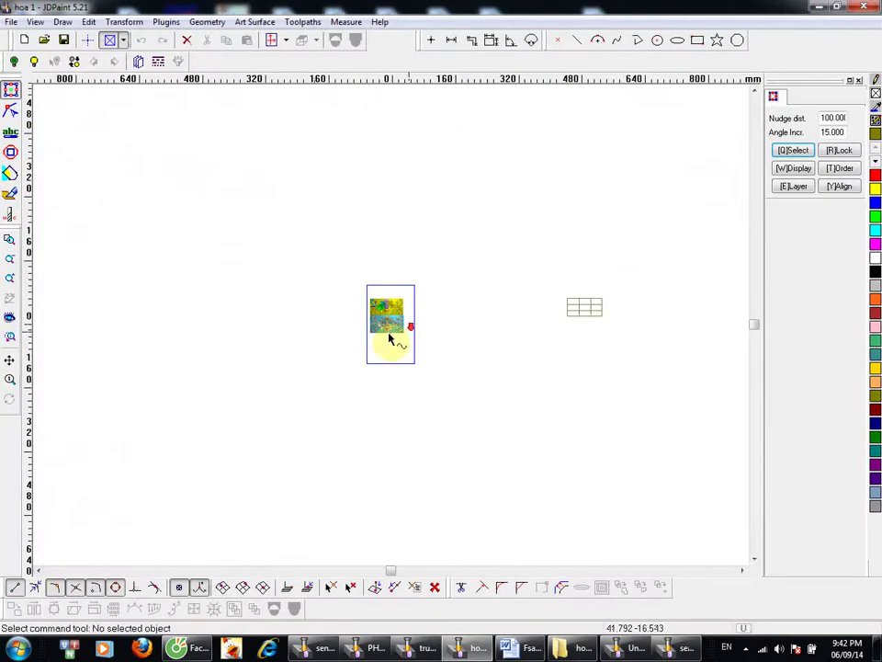
Step: Select the flower's surface grid beside the blue page frame and open it in Virtual Sculpting
{"action": "scroll", "coordinate": [389, 340], "scroll_direction": "up", "scroll_amount": 2}
{"action": "scroll", "coordinate": [389, 339], "scroll_direction": "down", "scroll_amount": 2}
{"action": "scroll", "coordinate": [376, 341], "scroll_direction": "up", "scroll_amount": 2}
{"action": "scroll", "coordinate": [364, 342], "scroll_direction": "down", "scroll_amount": 2}
{"action": "scroll", "coordinate": [504, 326], "scroll_direction": "up", "scroll_amount": 2}
{"action": "left_click_drag", "start_coordinate": [709, 384], "coordinate": [474, 261]}
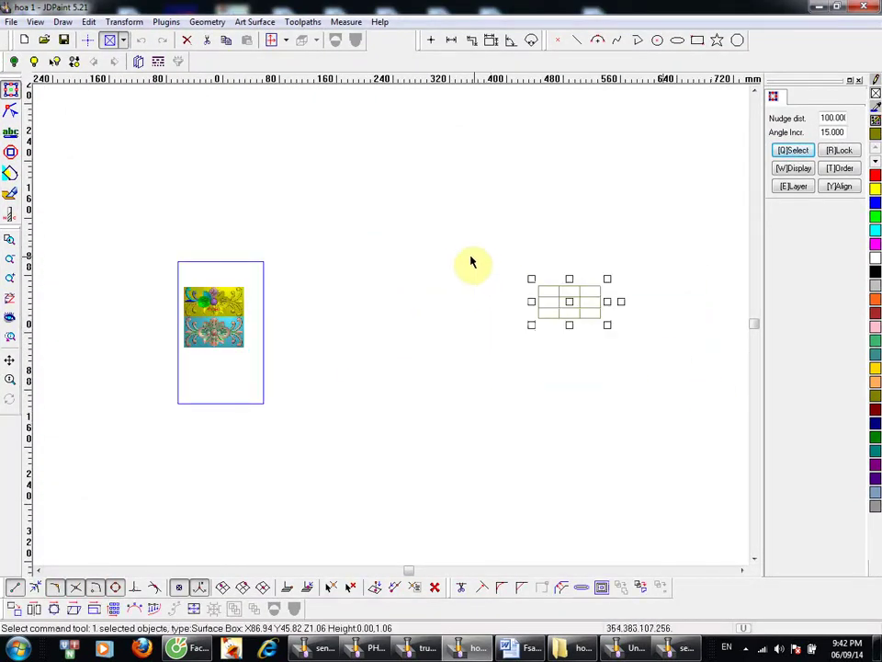
{"action": "double_click", "coordinate": [592, 289]}
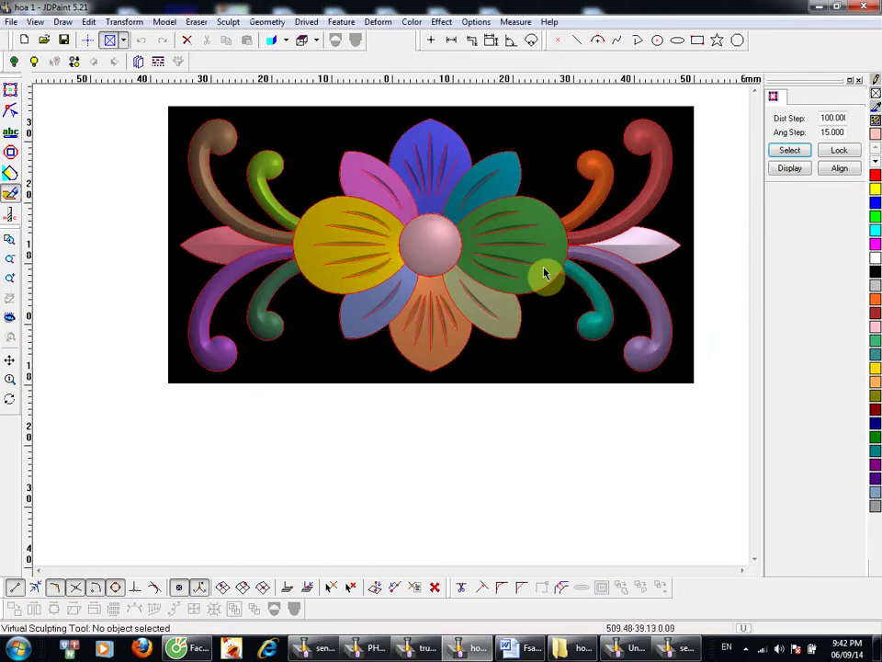
Step: Display the flower relief in height-map colors and examine its petals, vein grooves and raised center
{"action": "key", "text": "c"}
{"action": "middle_click_drag", "start_coordinate": [447, 249], "coordinate": [445, 201]}
{"action": "middle_click_drag", "start_coordinate": [441, 223], "coordinate": [422, 371]}
{"action": "scroll", "coordinate": [364, 311], "scroll_direction": "up", "scroll_amount": 2}
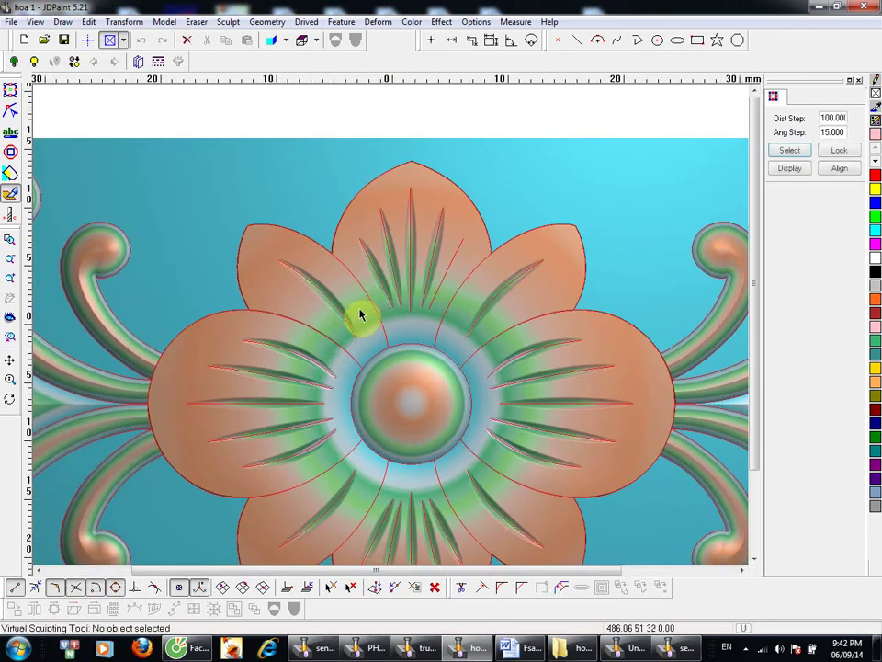
{"action": "scroll", "coordinate": [358, 303], "scroll_direction": "down", "scroll_amount": 2}
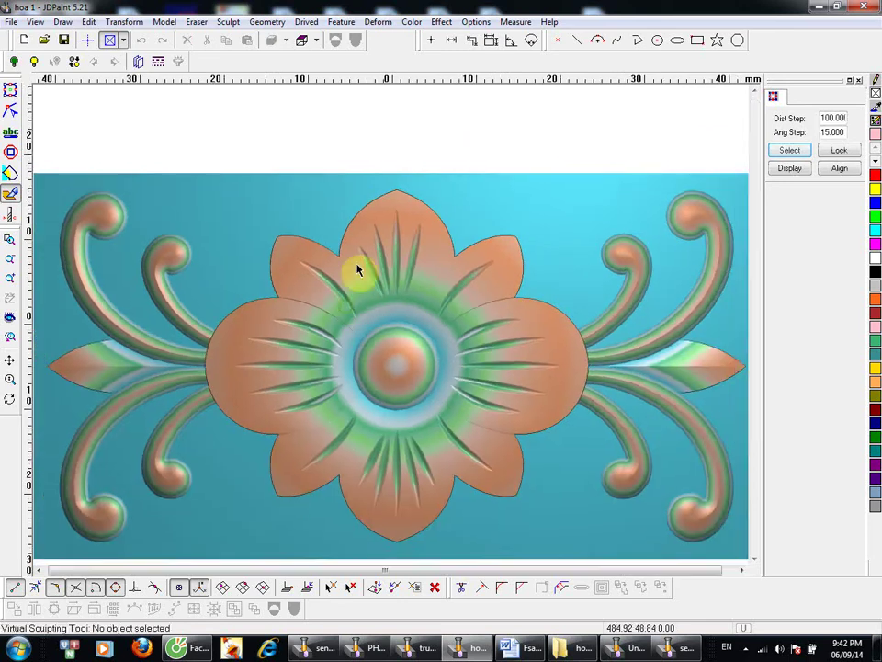
{"action": "scroll", "coordinate": [368, 306], "scroll_direction": "up", "scroll_amount": 2}
{"action": "middle_click_drag", "start_coordinate": [370, 331], "coordinate": [370, 344]}
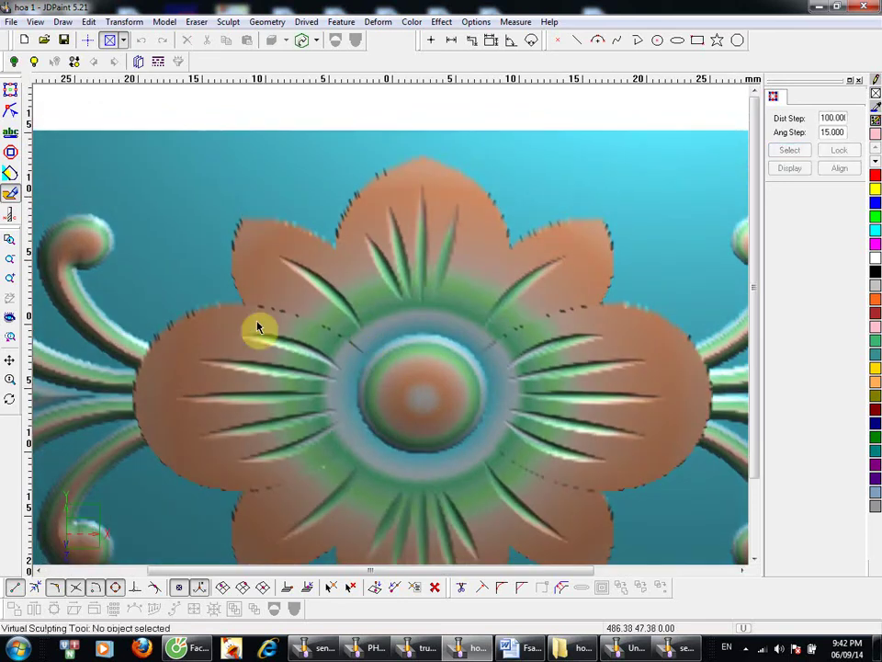
Step: View the flower relief from directly above and examine its petals, vein grooves and raised center
{"action": "right_click", "coordinate": [179, 207]}
{"action": "left_click", "coordinate": [239, 307]}
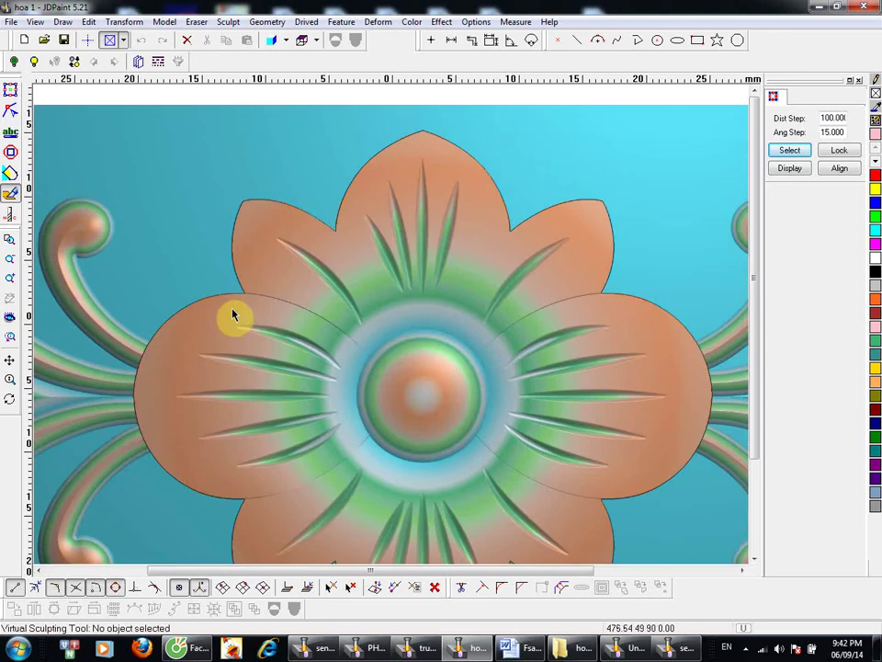
{"action": "scroll", "coordinate": [309, 343], "scroll_direction": "down", "scroll_amount": 1}
{"action": "scroll", "coordinate": [320, 328], "scroll_direction": "down", "scroll_amount": 1}
{"action": "scroll", "coordinate": [325, 293], "scroll_direction": "up", "scroll_amount": 1}
{"action": "middle_click_drag", "start_coordinate": [333, 304], "coordinate": [278, 126]}
{"action": "middle_click_drag", "start_coordinate": [315, 220], "coordinate": [314, 257]}
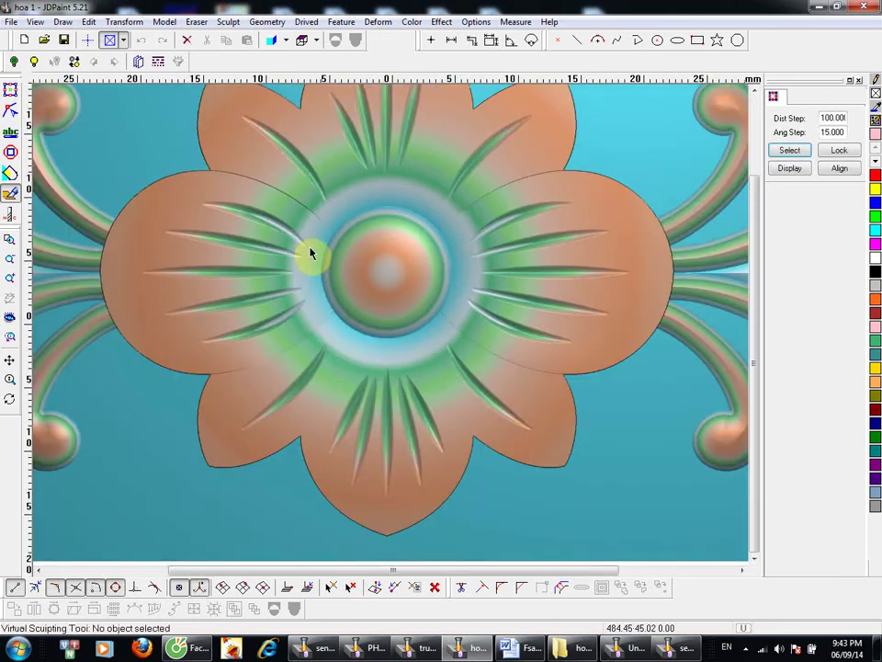
Step: Leave Virtual Sculpting and delete the rectangular frame around the red flower line drawing
{"action": "left_click", "coordinate": [311, 254]}
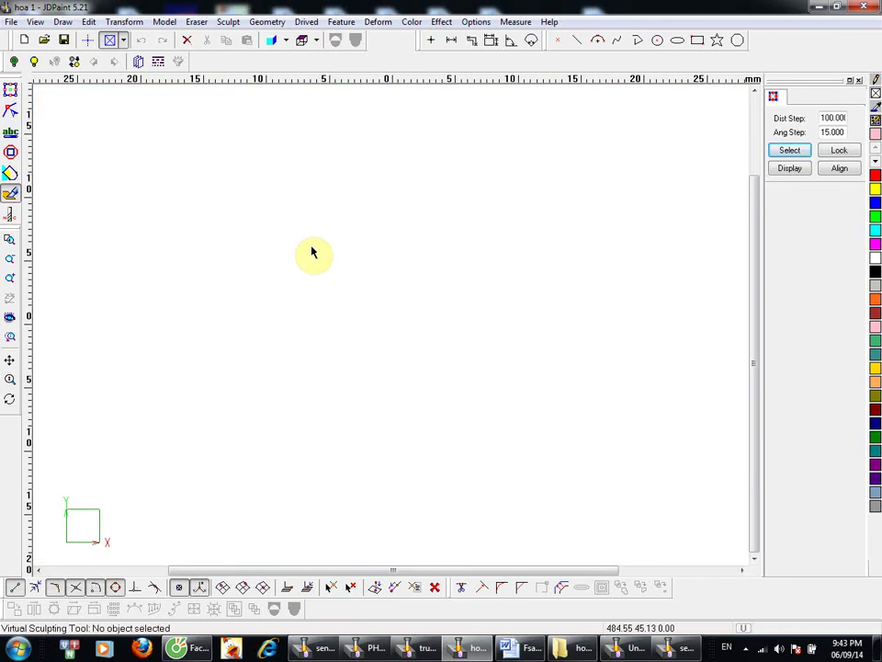
{"action": "middle_click_drag", "start_coordinate": [351, 232], "coordinate": [315, 420]}
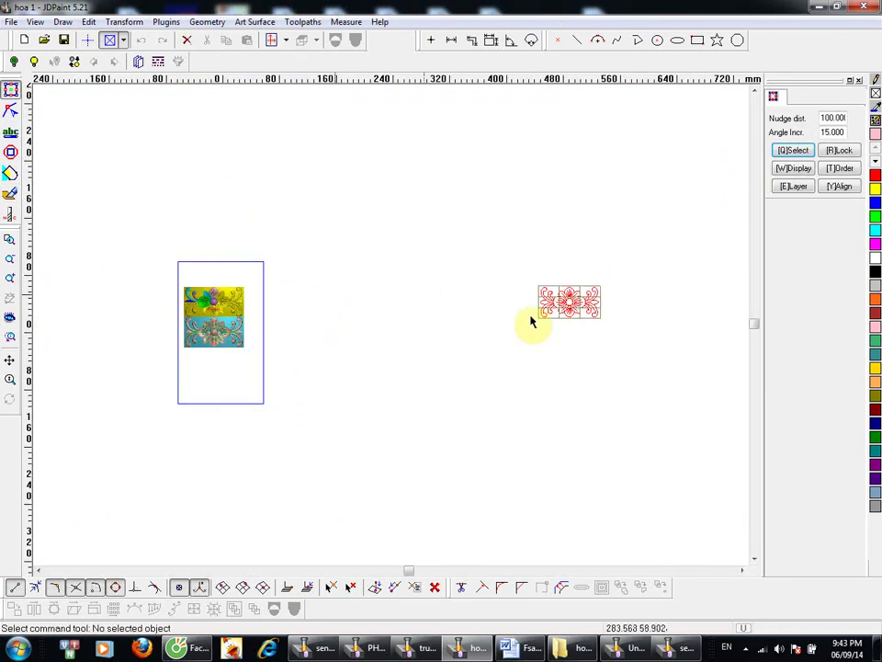
{"action": "middle_click_drag", "start_coordinate": [534, 319], "coordinate": [287, 312]}
{"action": "scroll", "coordinate": [179, 350], "scroll_direction": "up", "scroll_amount": 2}
{"action": "left_click_drag", "start_coordinate": [287, 305], "coordinate": [225, 274]}
{"action": "left_click", "coordinate": [234, 279]}
{"action": "key", "text": "Delete"}
Step: Open the whole red flower line drawing in Virtual Sculpting and select all its curves
{"action": "mouse_move", "coordinate": [510, 348]}
{"action": "left_mouse_down"}
{"action": "mouse_move", "coordinate": [197, 177]}
{"action": "mouse_move", "coordinate": [156, 135]}
{"action": "left_mouse_up"}
{"action": "left_click", "coordinate": [10, 193]}
{"action": "mouse_move", "coordinate": [376, 177]}
{"action": "middle_mouse_down"}
{"action": "mouse_move", "coordinate": [345, 267]}
{"action": "mouse_move", "coordinate": [341, 238]}
{"action": "middle_mouse_up"}
{"action": "left_click_drag", "start_coordinate": [459, 336], "coordinate": [211, 147]}
{"action": "middle_click_drag", "start_coordinate": [363, 230], "coordinate": [304, 217]}
{"action": "left_click_drag", "start_coordinate": [287, 261], "coordinate": [293, 275]}
Step: Create a new surface model around the selected flower curves with an XY Step of 0.05 mm
{"action": "left_click", "coordinate": [165, 22]}
{"action": "left_click", "coordinate": [180, 39]}
{"action": "left_click", "coordinate": [831, 224]}
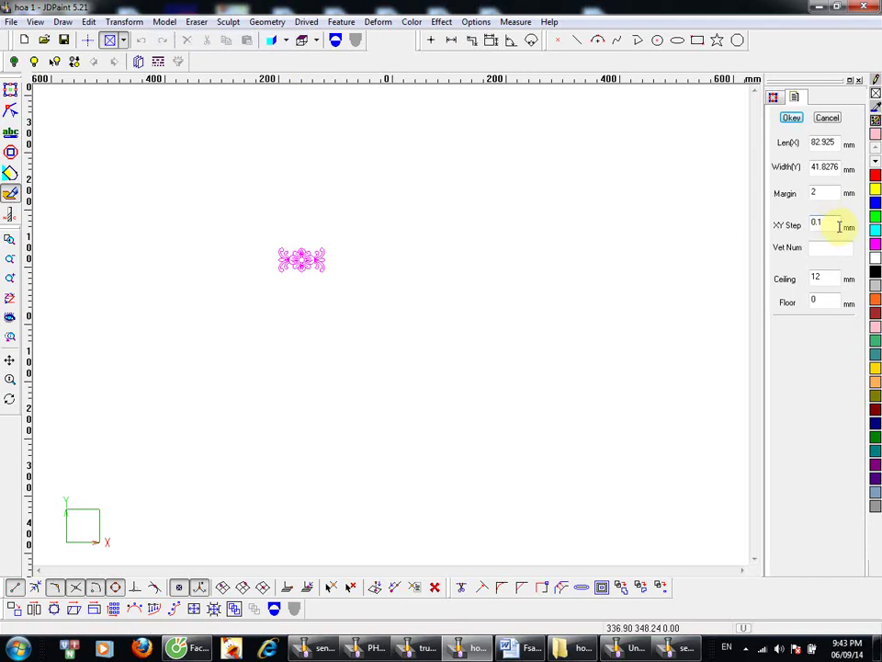
{"action": "type", "text": "0.05"}
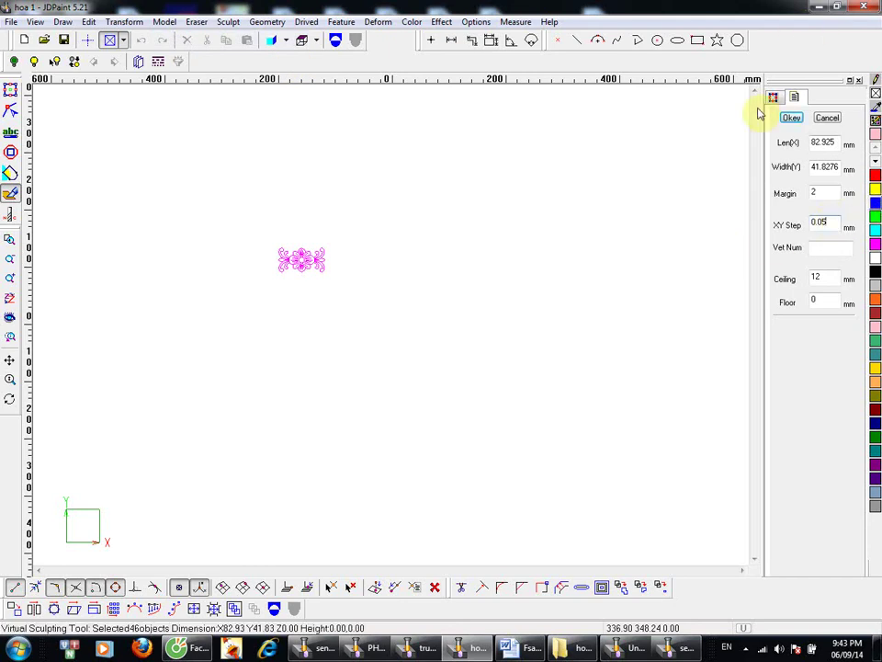
{"action": "left_click", "coordinate": [791, 120]}
Step: Select the new surface with its flower curves and color every closed region automatically with the 单线整体自动分色 command
{"action": "middle_click_drag", "start_coordinate": [300, 257], "coordinate": [321, 190]}
{"action": "middle_click_drag", "start_coordinate": [335, 288], "coordinate": [450, 310]}
{"action": "left_click_drag", "start_coordinate": [675, 488], "coordinate": [84, 182]}
{"action": "key", "text": "alt+c"}
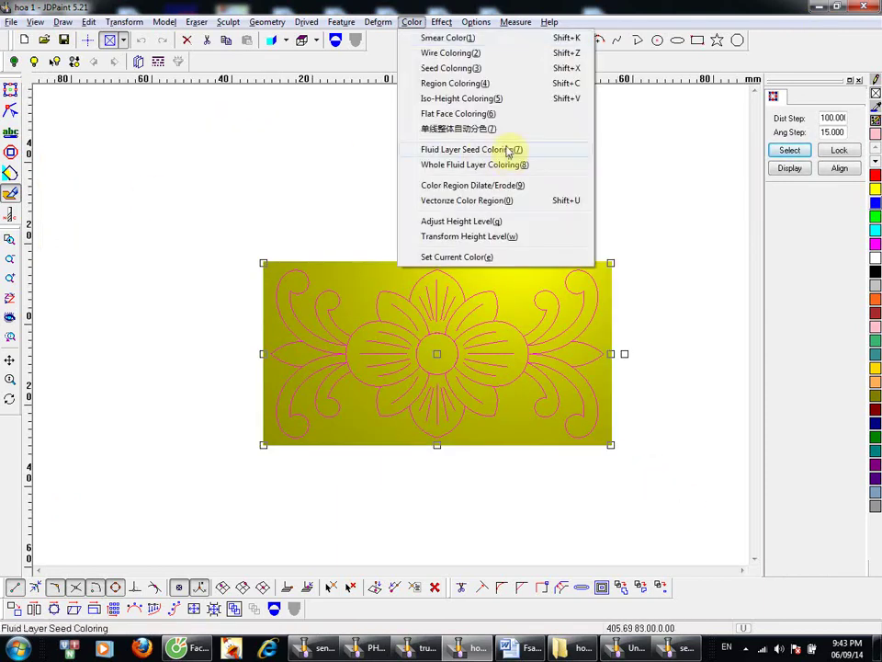
{"action": "left_click", "coordinate": [504, 131]}
Step: Fill the background around the flower and scrolls with black
{"action": "scroll", "coordinate": [465, 269], "scroll_direction": "up", "scroll_amount": 3}
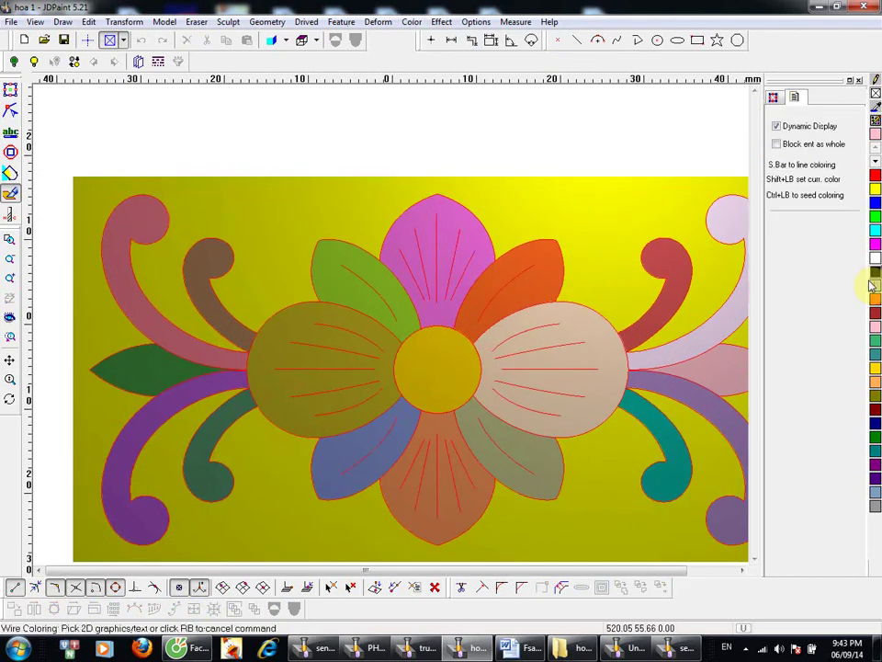
{"action": "right_click", "coordinate": [750, 266]}
{"action": "left_click", "coordinate": [601, 225]}
Step: Examine the colored petals, center circle and scrolls of the flower model from several zoom levels and angles
{"action": "middle_click_drag", "start_coordinate": [597, 211], "coordinate": [528, 345], "text": "ctrl"}
{"action": "middle_click_drag", "start_coordinate": [595, 230], "coordinate": [491, 224]}
{"action": "middle_click_drag", "start_coordinate": [609, 276], "coordinate": [618, 138], "text": "ctrl"}
{"action": "middle_click_drag", "start_coordinate": [472, 232], "coordinate": [568, 394]}
{"action": "middle_click_drag", "start_coordinate": [445, 312], "coordinate": [487, 238], "text": "ctrl"}
{"action": "middle_click_drag", "start_coordinate": [464, 267], "coordinate": [573, 263]}
{"action": "middle_click_drag", "start_coordinate": [416, 293], "coordinate": [250, 299]}
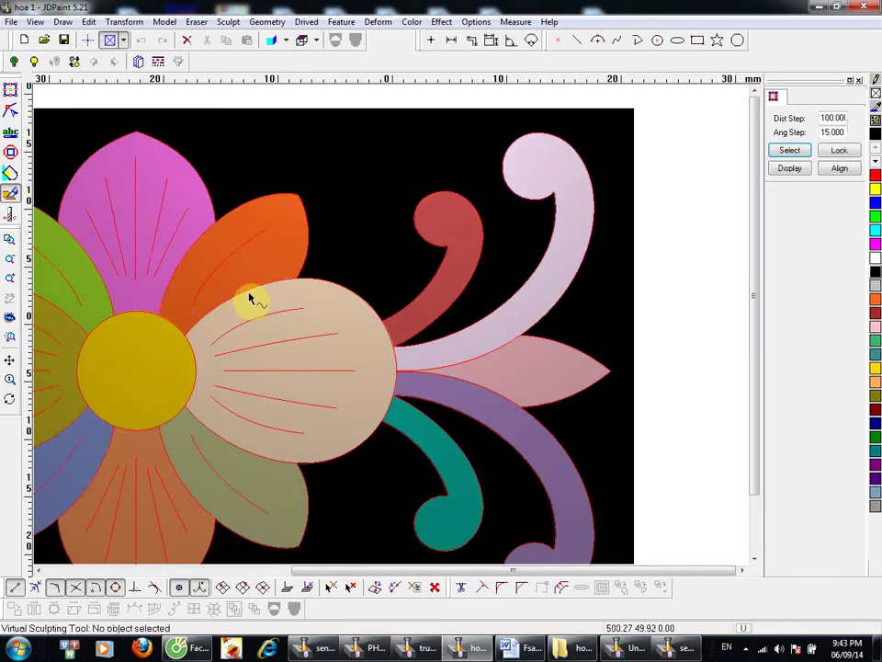
{"action": "middle_click_drag", "start_coordinate": [387, 266], "coordinate": [227, 268]}
{"action": "middle_click_drag", "start_coordinate": [248, 283], "coordinate": [398, 273]}
{"action": "middle_click_drag", "start_coordinate": [425, 268], "coordinate": [448, 241], "text": "ctrl"}
{"action": "middle_click_drag", "start_coordinate": [401, 266], "coordinate": [429, 306]}
{"action": "middle_click_drag", "start_coordinate": [300, 330], "coordinate": [532, 228]}
{"action": "mouse_move", "coordinate": [425, 276]}
{"action": "middle_mouse_down"}
{"action": "mouse_move", "coordinate": [441, 325]}
{"action": "mouse_move", "coordinate": [397, 284]}
{"action": "mouse_move", "coordinate": [388, 305]}
{"action": "mouse_move", "coordinate": [376, 267]}
{"action": "mouse_move", "coordinate": [401, 240]}
{"action": "middle_mouse_up"}
{"action": "scroll", "coordinate": [399, 240], "scroll_direction": "down", "scroll_amount": 2}
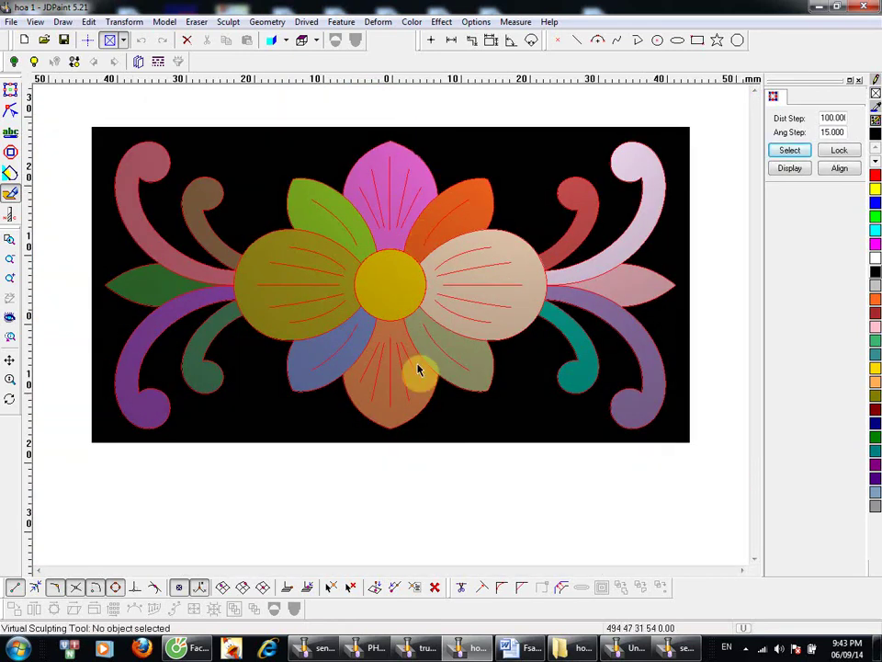
{"action": "scroll", "coordinate": [320, 278], "scroll_direction": "up", "scroll_amount": 2}
{"action": "middle_click_drag", "start_coordinate": [362, 250], "coordinate": [428, 264]}
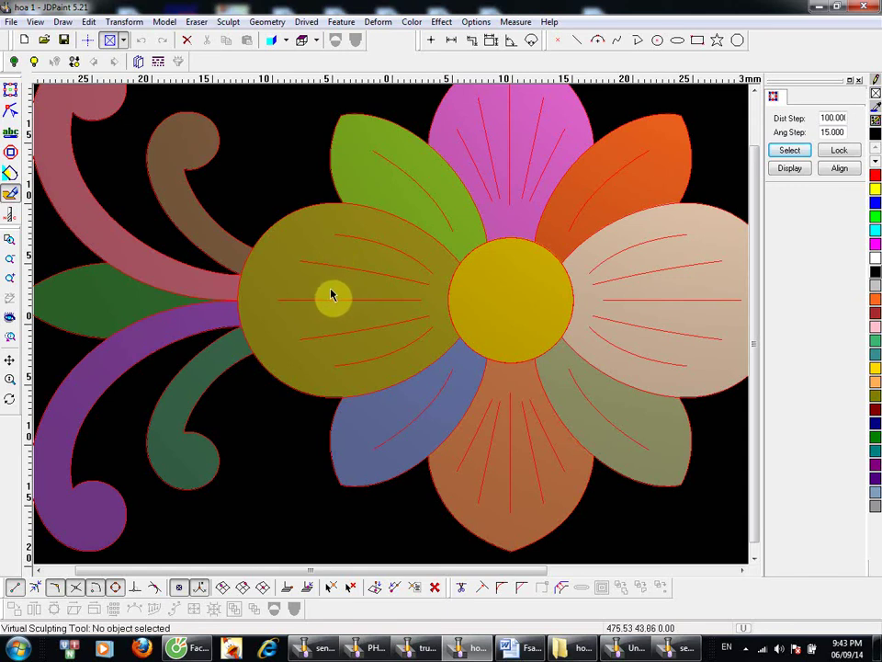
{"action": "middle_click_drag", "start_coordinate": [269, 281], "coordinate": [405, 281]}
Step: Leave Virtual Sculpting and view the finished flower relief inside the blue page frame for comparison
{"action": "key", "text": "Escape"}
{"action": "scroll", "coordinate": [415, 303], "scroll_direction": "down", "scroll_amount": 3}
{"action": "middle_click_drag", "start_coordinate": [205, 264], "coordinate": [305, 278]}
{"action": "scroll", "coordinate": [202, 312], "scroll_direction": "up", "scroll_amount": 3}
{"action": "middle_click_drag", "start_coordinate": [173, 296], "coordinate": [250, 309]}
{"action": "scroll", "coordinate": [268, 313], "scroll_direction": "up", "scroll_amount": 4}
{"action": "middle_click_drag", "start_coordinate": [311, 333], "coordinate": [281, 303]}
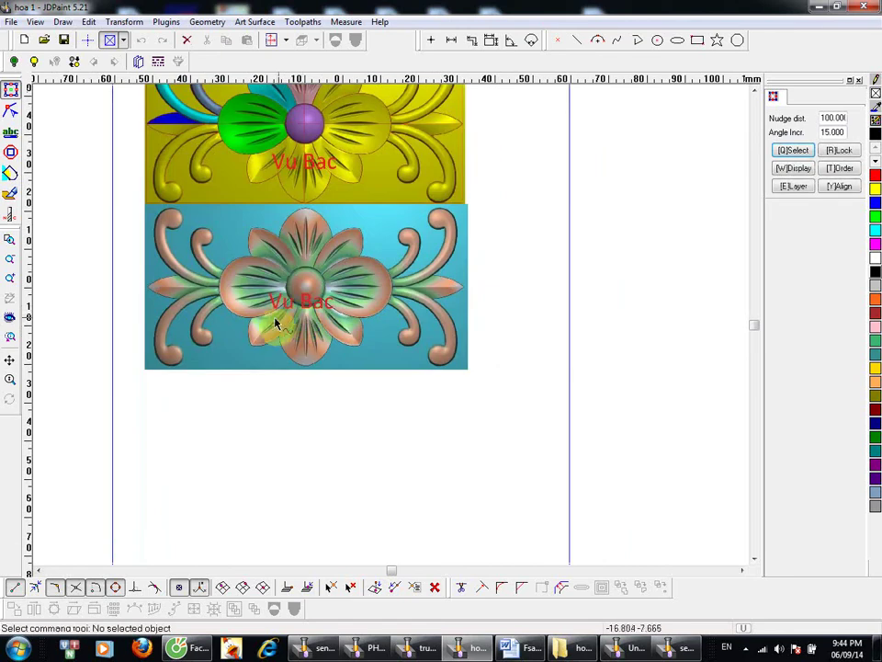